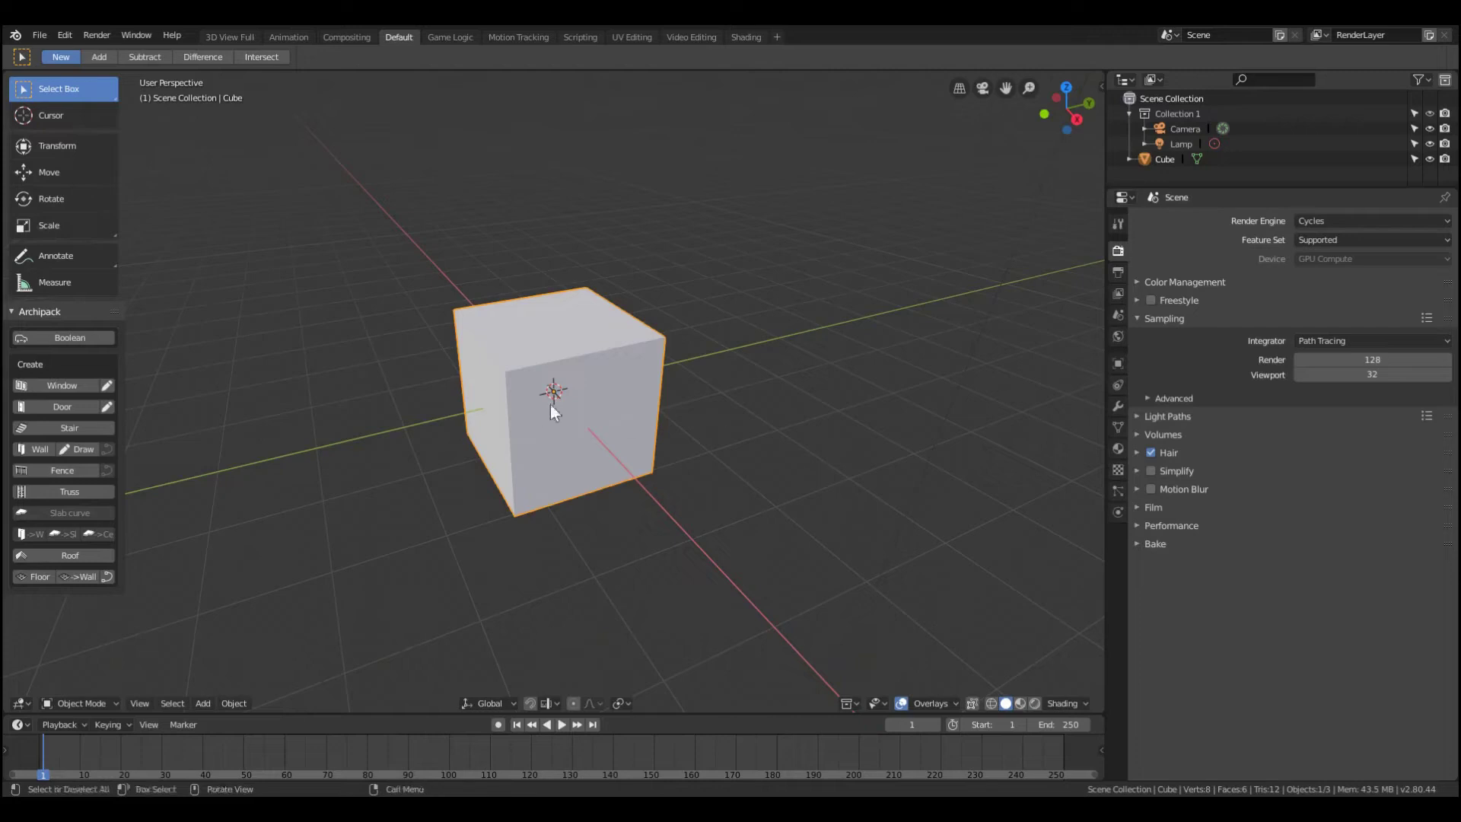
- Enter Edit Mode on the cube and loop-cut it through the centre
key("KP_7")
key("KP_3")
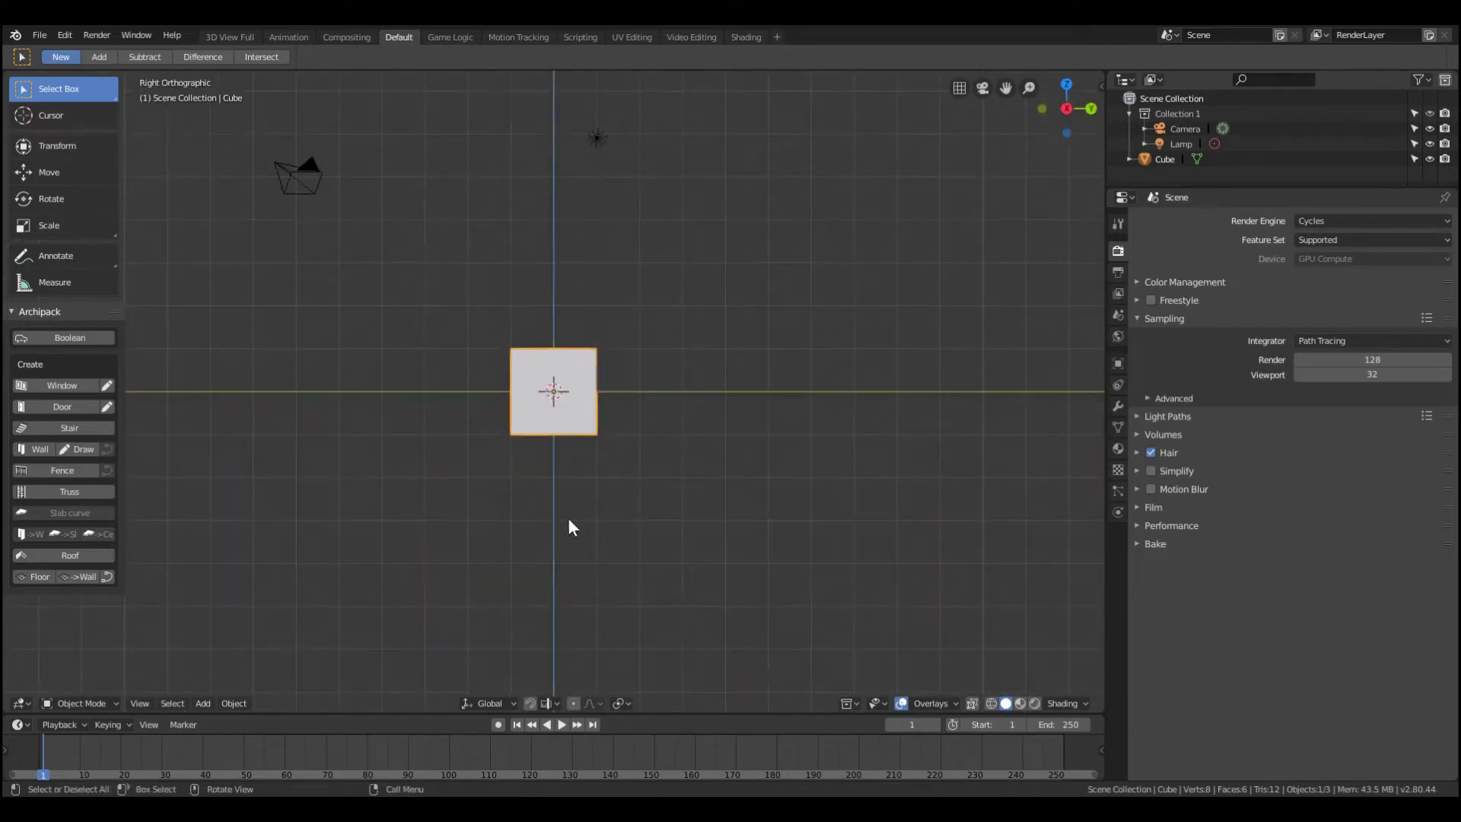
middle_click_drag(567, 517, 597, 538)
key("KP_7")
key("Tab")
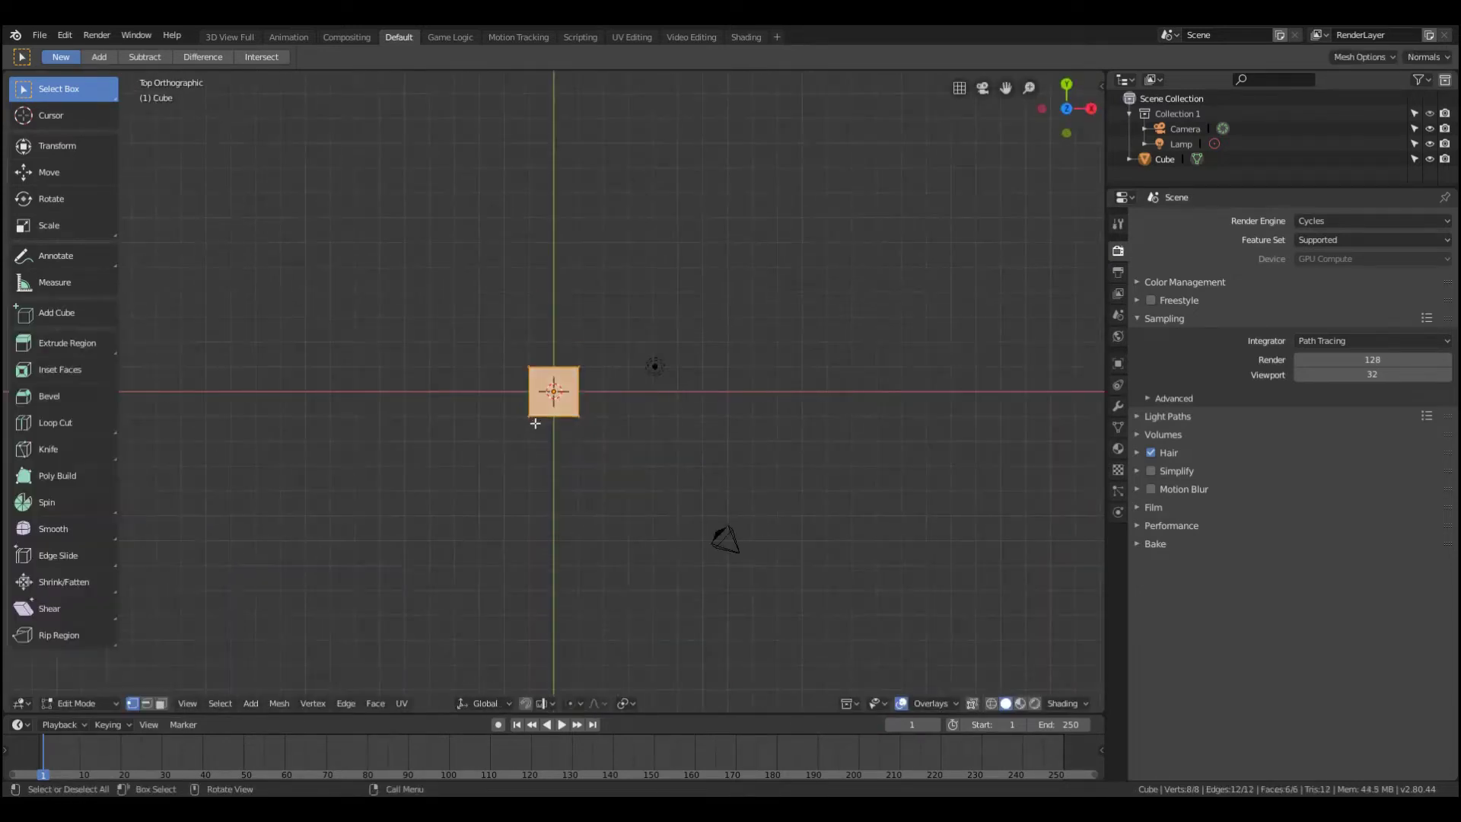
left_click(535, 423)
scroll(620, 434, "up", 5)
scroll(565, 466, "up", 3)
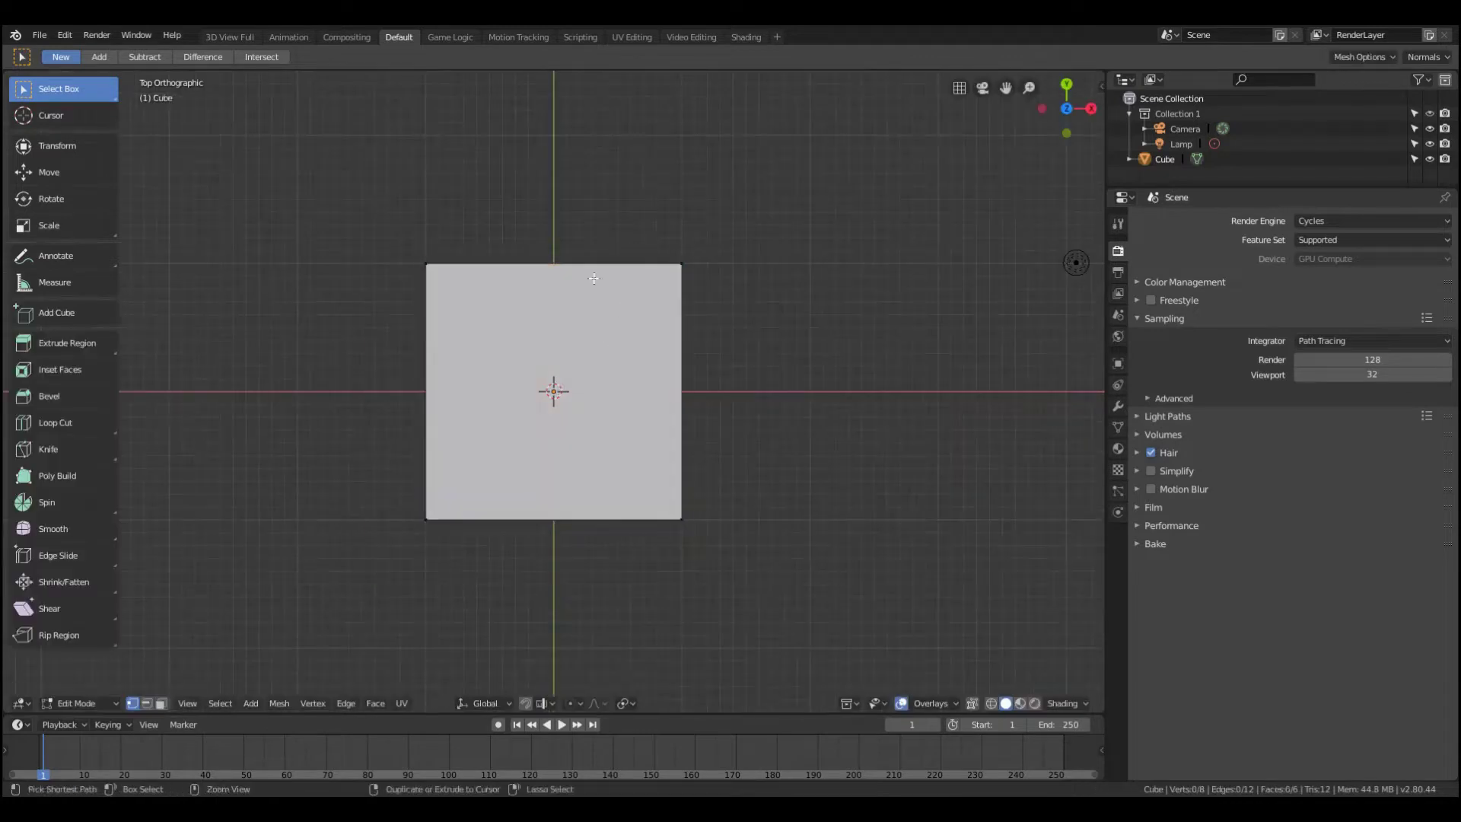
left_click(533, 259)
right_click(542, 274)
- Select one half of the cube in X-ray, delete it, and open the modifier list
key("alt+z")
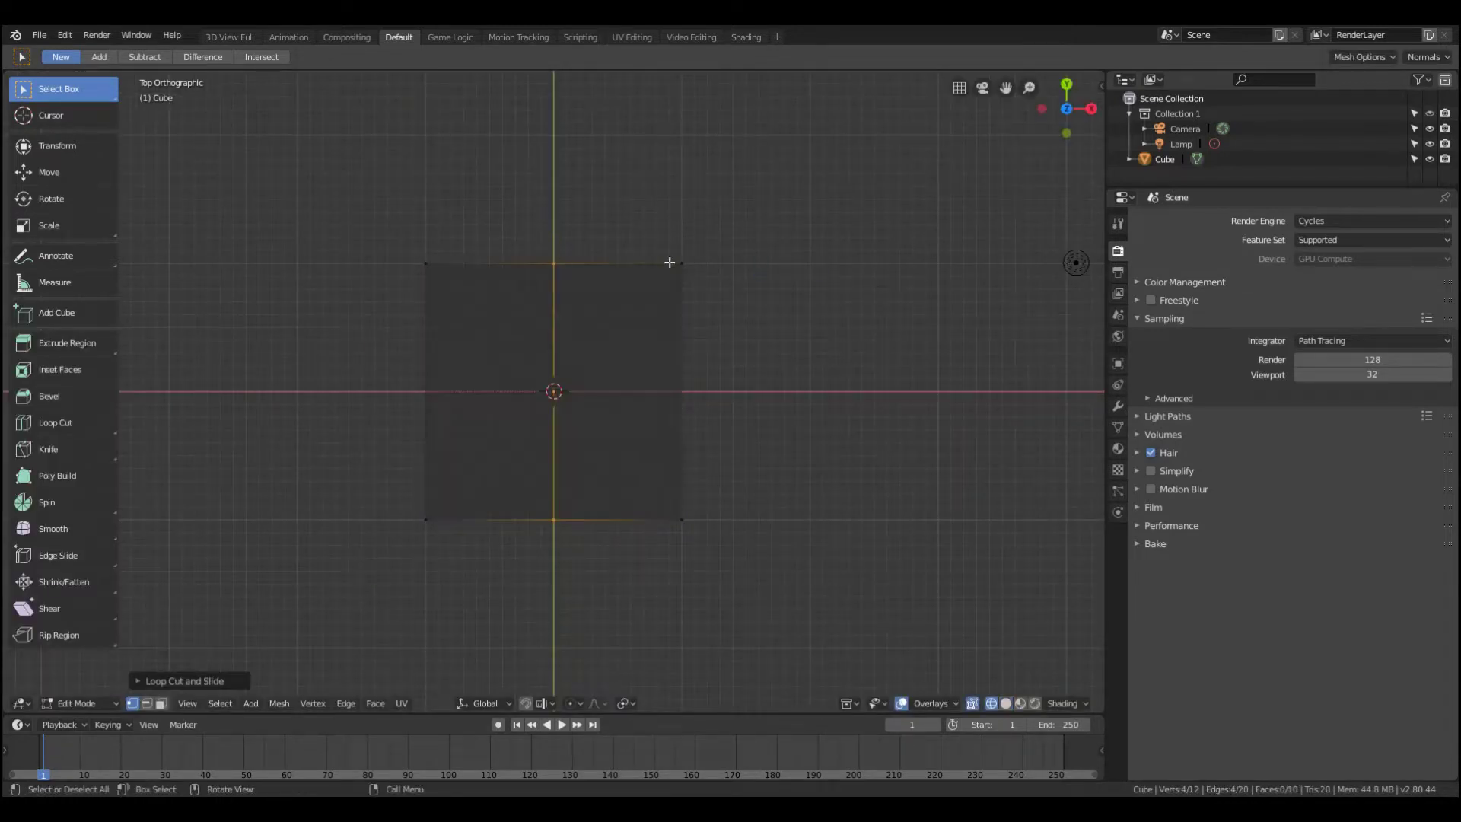
left_click_drag(668, 254, 786, 625)
middle_click_drag(786, 626, 646, 404)
key("KP_7")
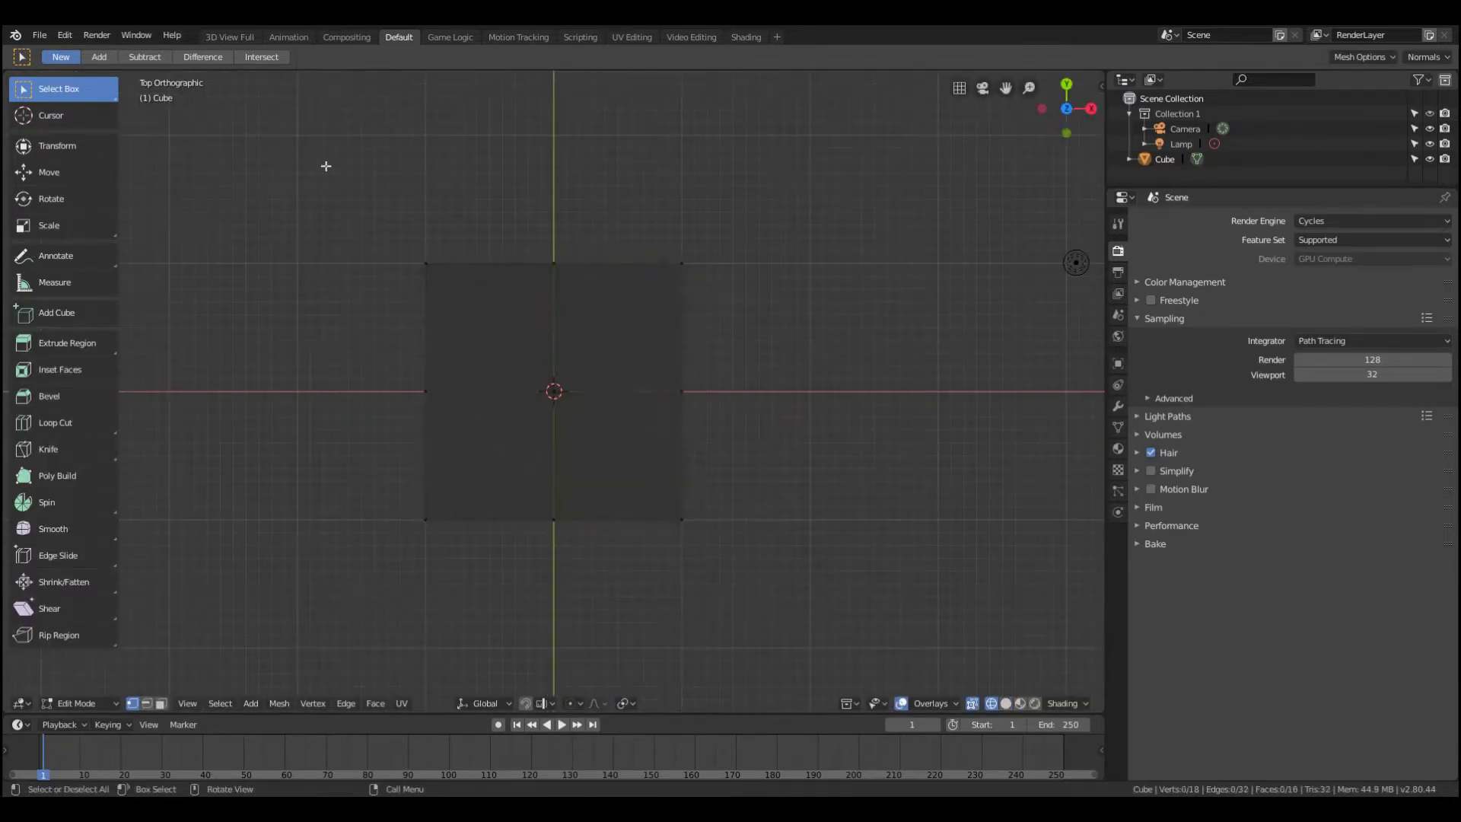
key("x")
left_click(853, 312)
left_click(1118, 406)
left_click(1294, 221)
- Add the Mirror modifier and preview the mirrored mesh before returning to top-view wireframe
left_click(1146, 372)
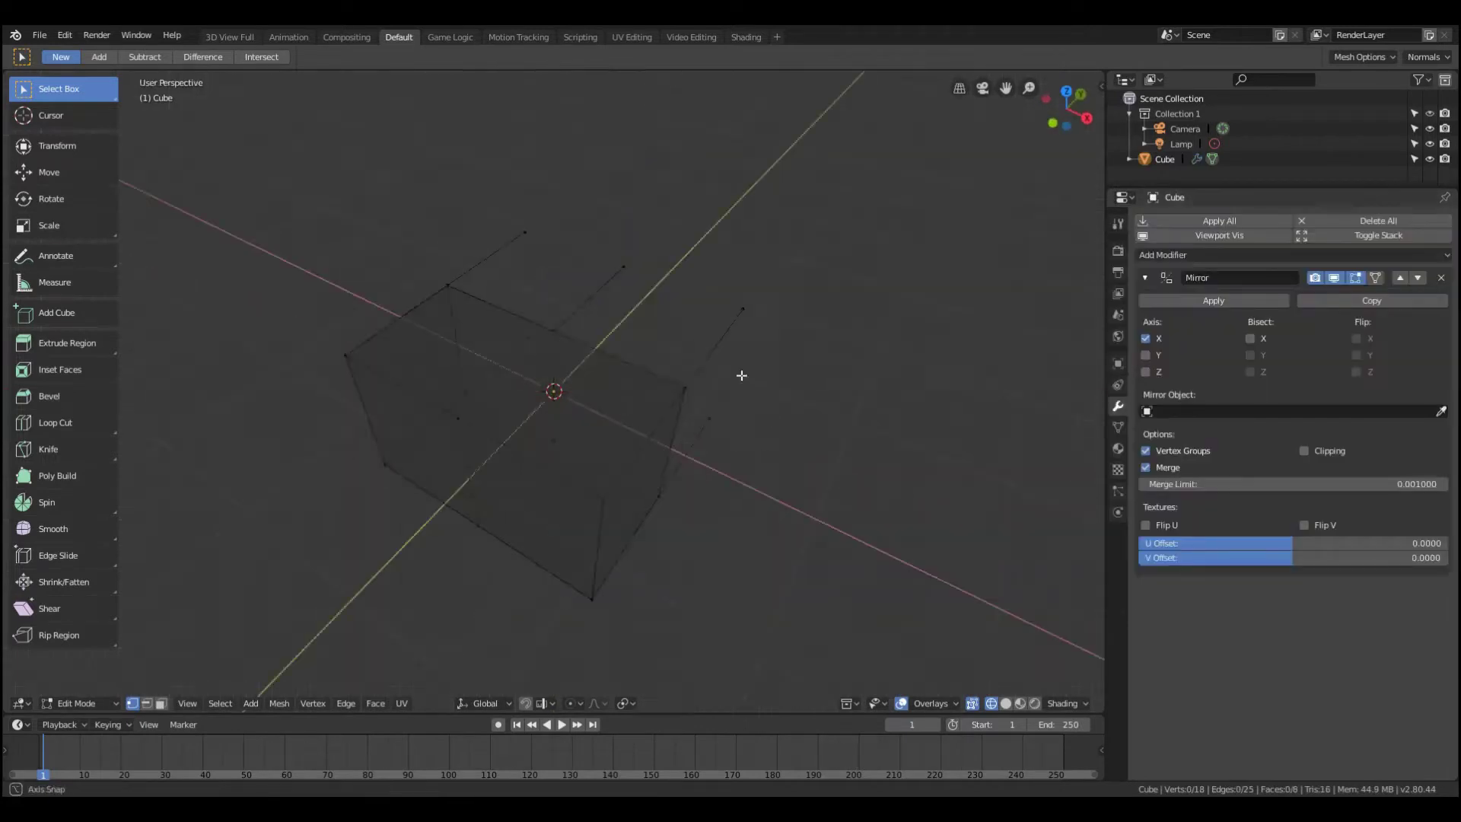
middle_click_drag(743, 375, 792, 388)
key("z")
left_click(792, 381)
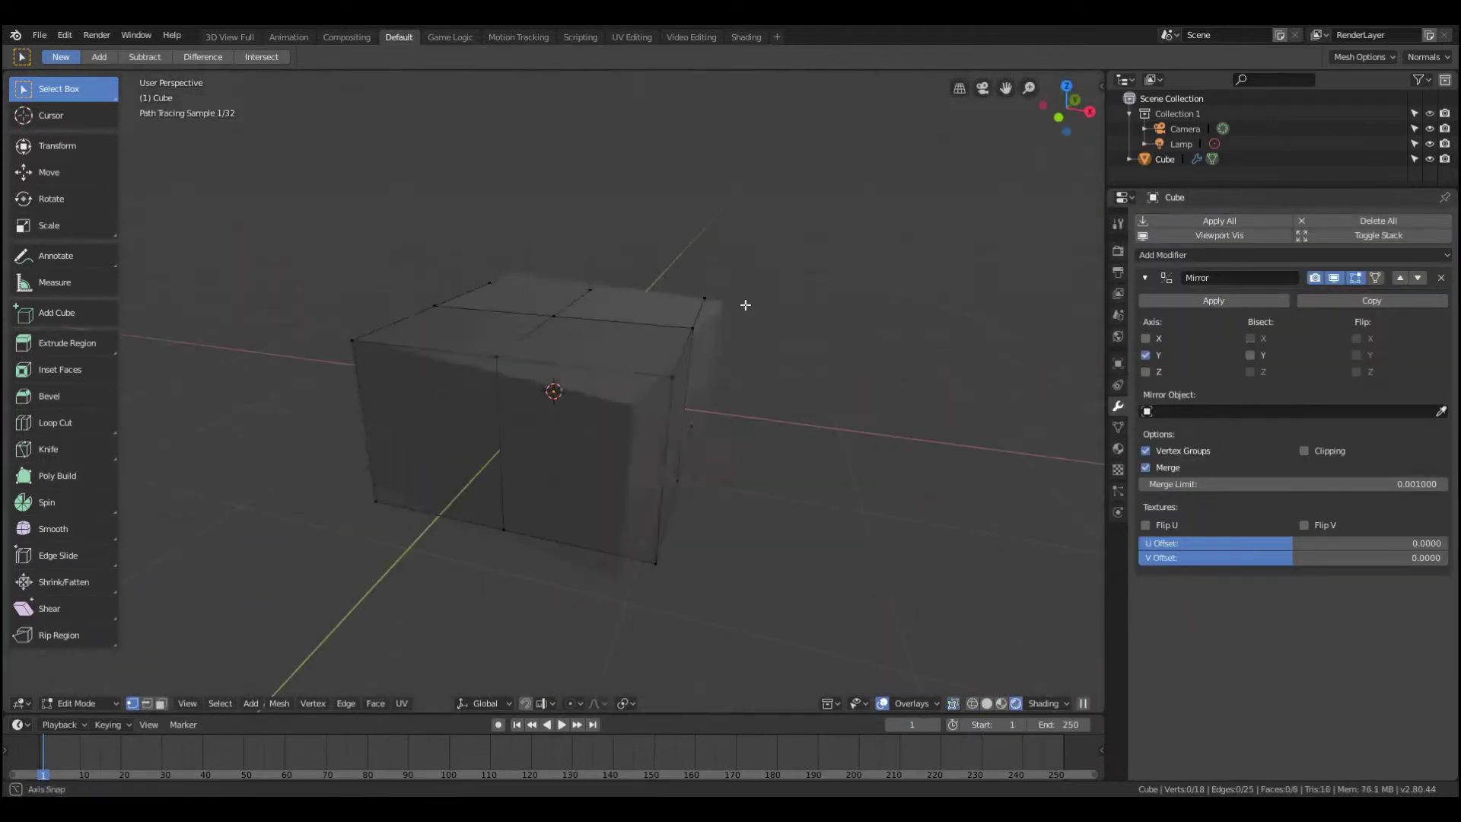
middle_click_drag(746, 317, 773, 284)
key("KP_7")
key("z")
left_click(684, 319)
- Move the right edge outward along X and enable Mirror clipping
left_click_drag(626, 286, 654, 425)
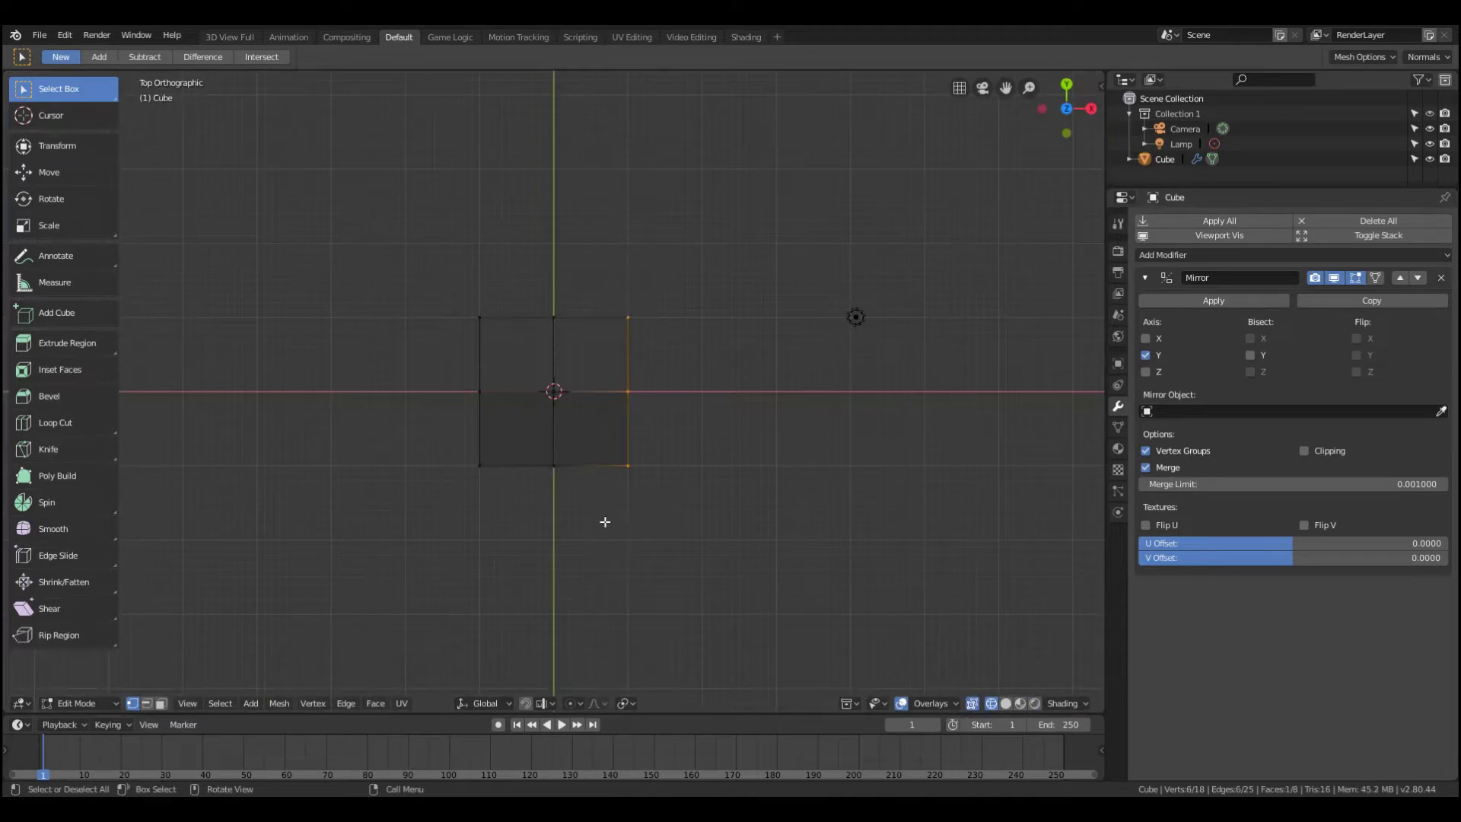
key("g")
key("x")
left_click(713, 521)
left_click(1304, 451)
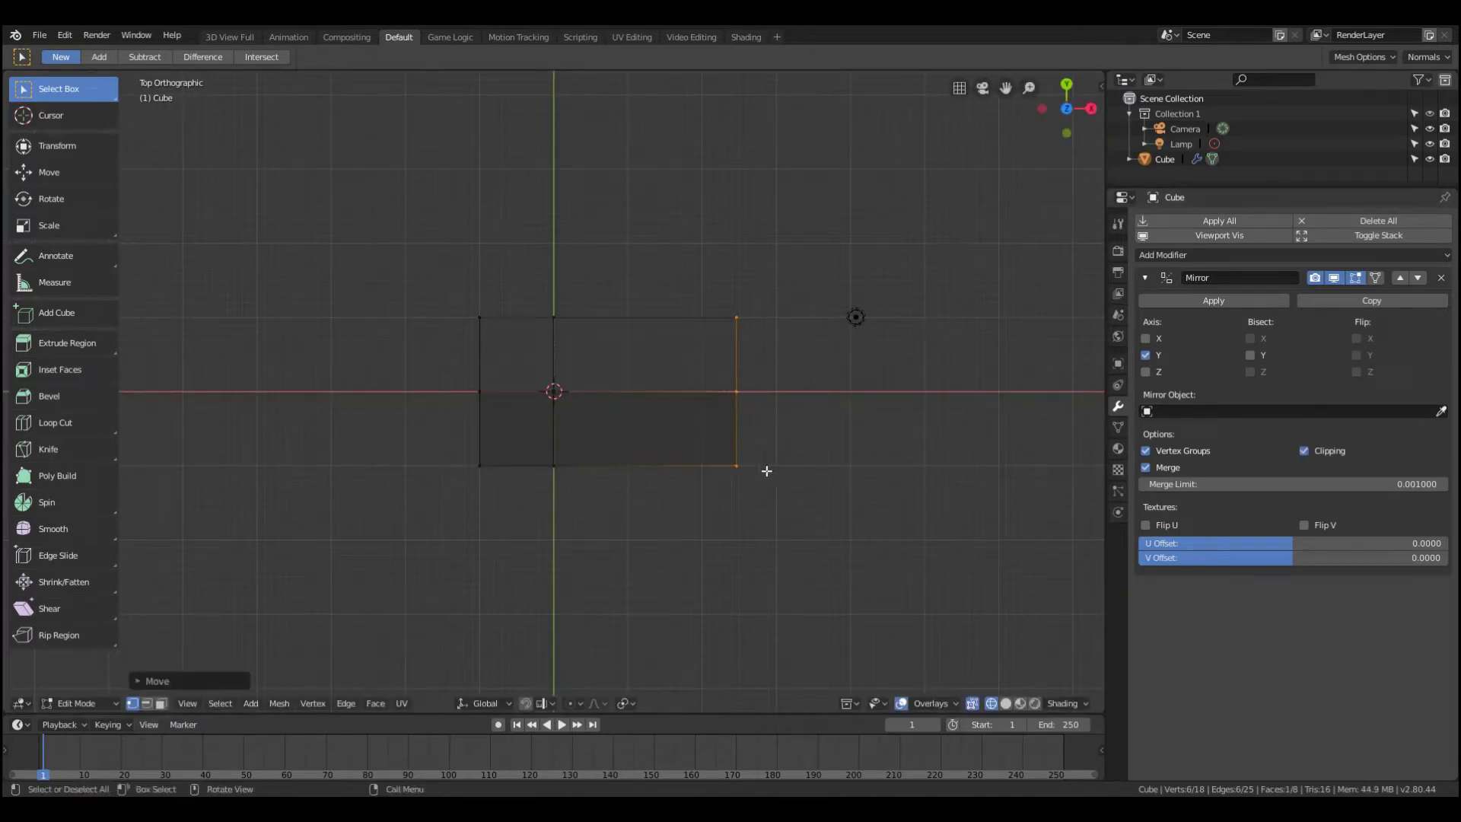
- Make the right edge taller along Y, then extrude and resize a new section
key("s")
key("y")
left_click(773, 496)
key("e")
left_click(825, 496)
key("s")
key("y")
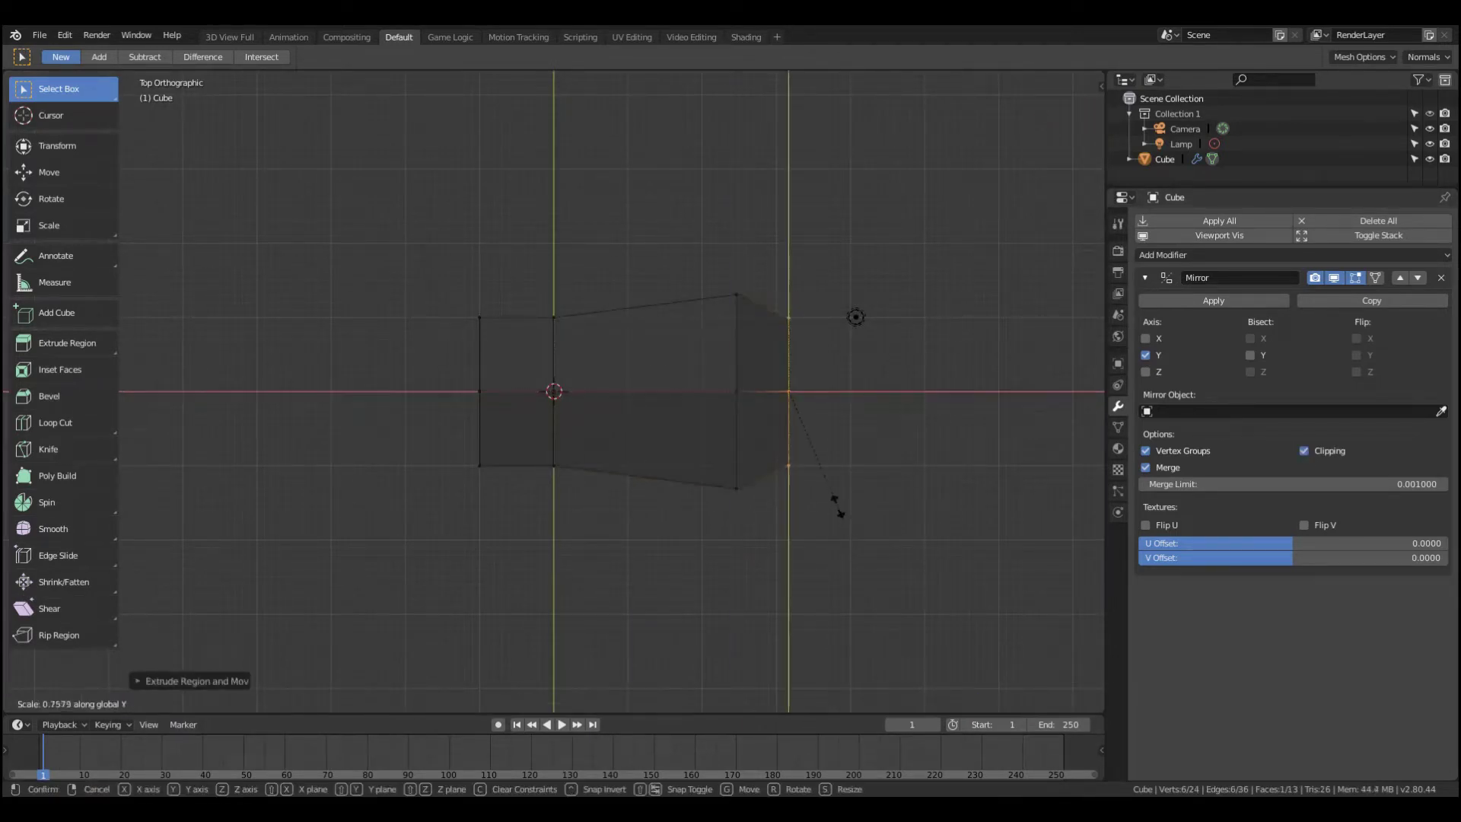
left_click(837, 506)
scroll(875, 494, "up", 3)
- Extrude a final section and narrow the body's end along Y
key("e")
left_click(963, 480)
key("s")
key("y")
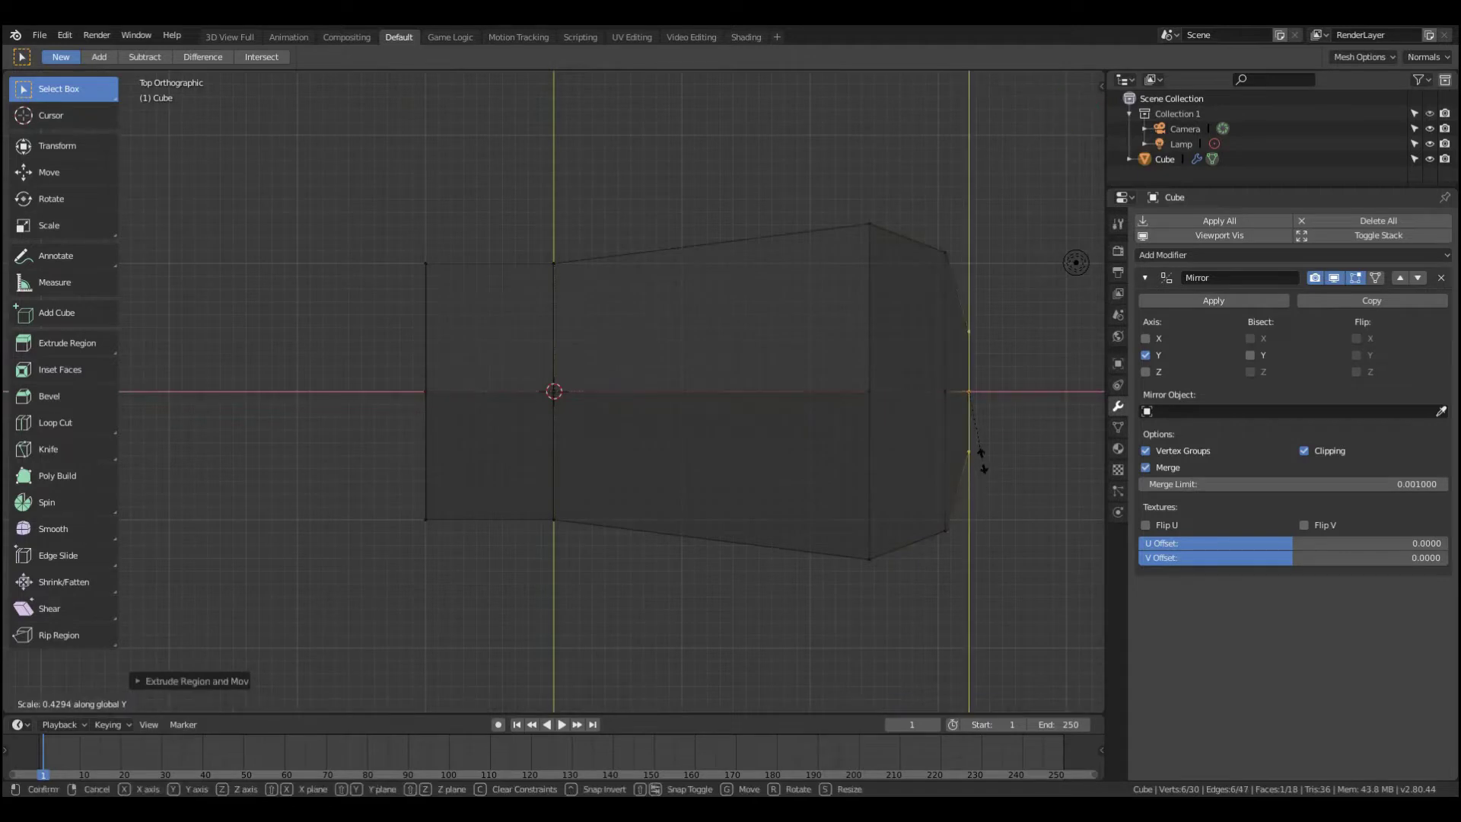
left_click(980, 496)
- Add a loop cut across the body and pinch it in along Y to form the waist
key("ctrl+r")
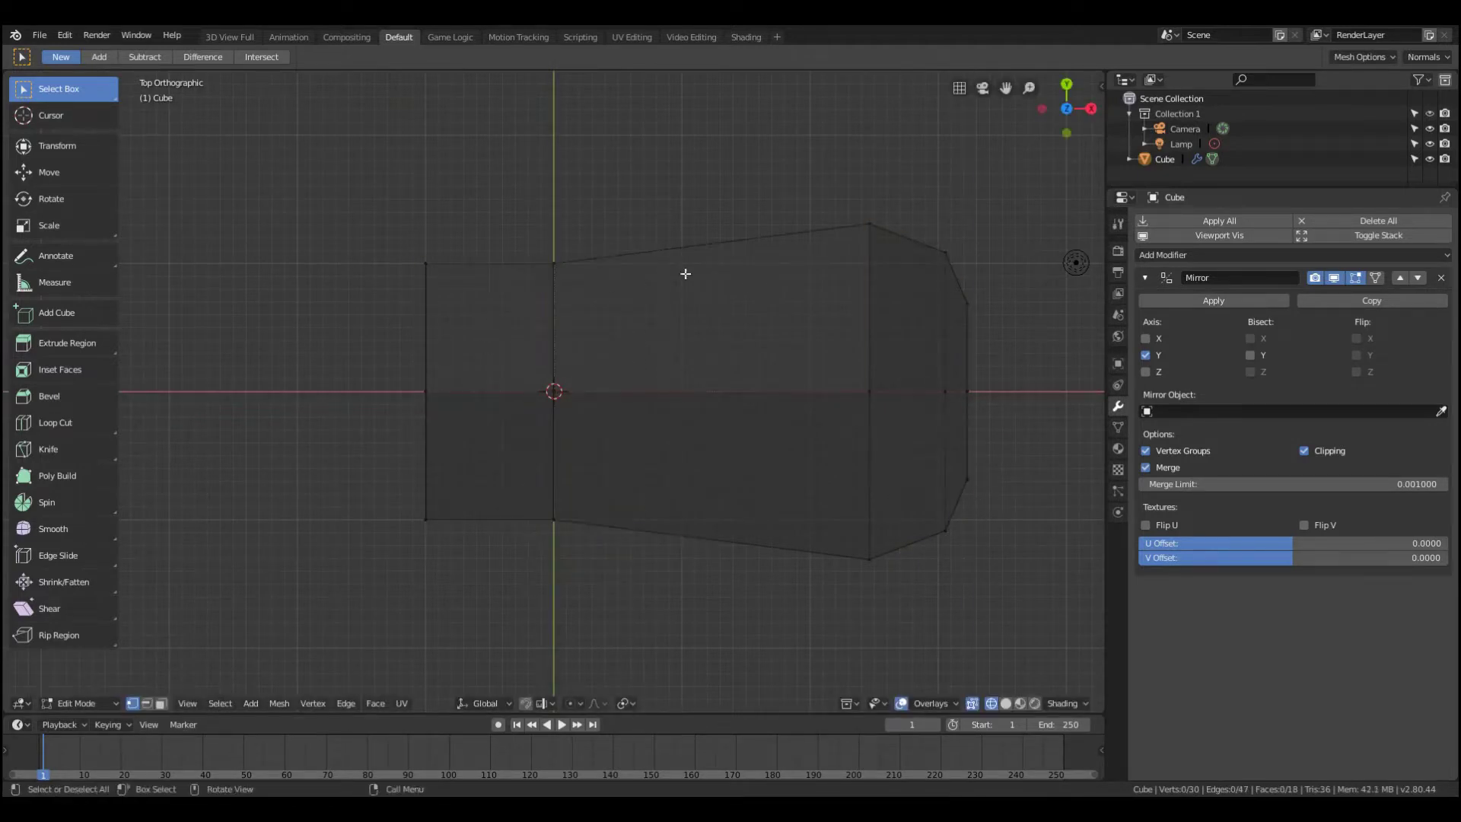
left_click(727, 447)
left_click(712, 540)
key("g")
key("y")
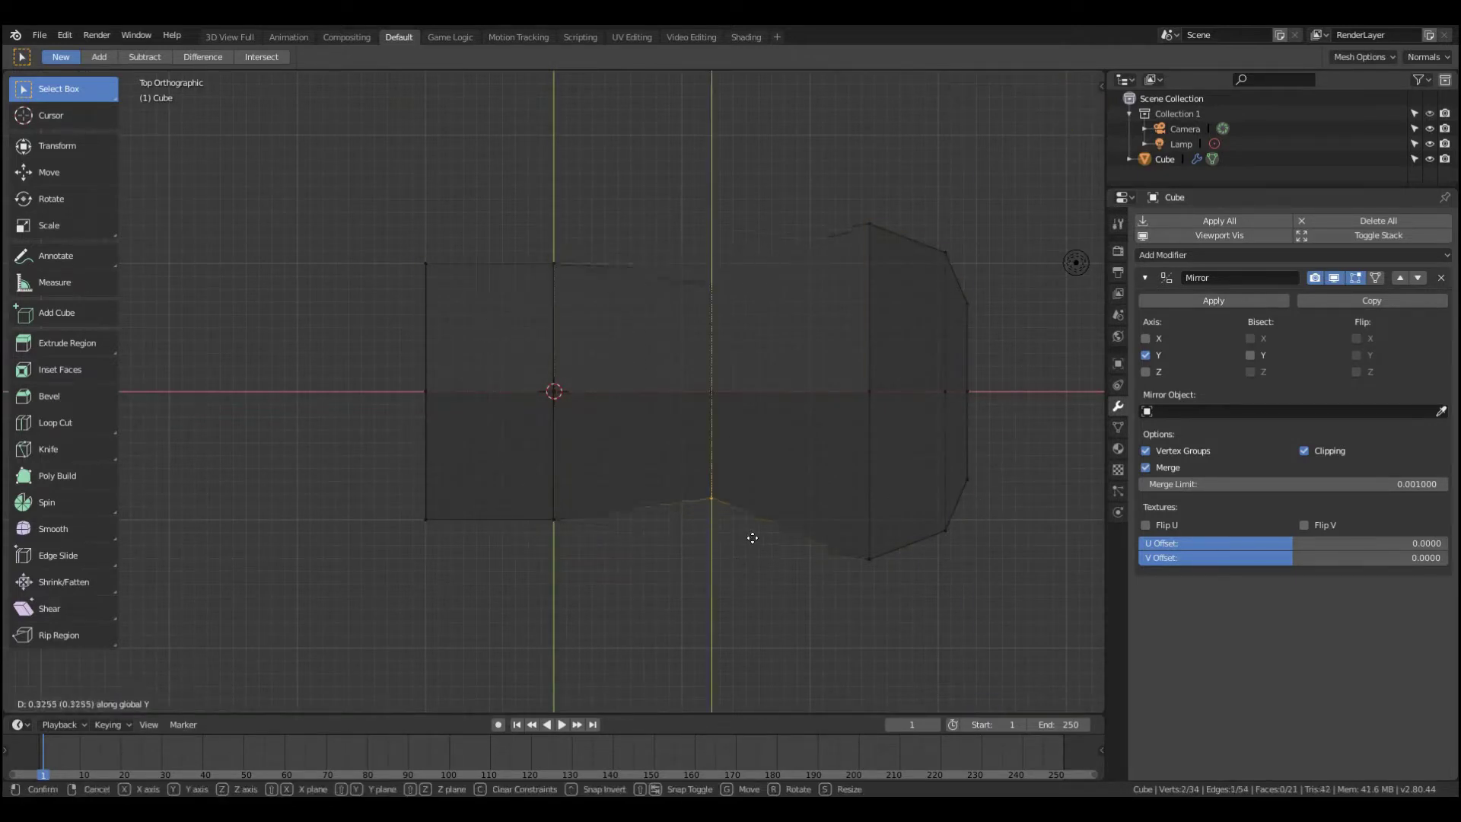
left_click(754, 546)
- Add another centred loop cut and push its bottom vertex down along Y
key("ctrl+r")
left_click(774, 522)
right_click(774, 522)
left_click(794, 544)
key("g")
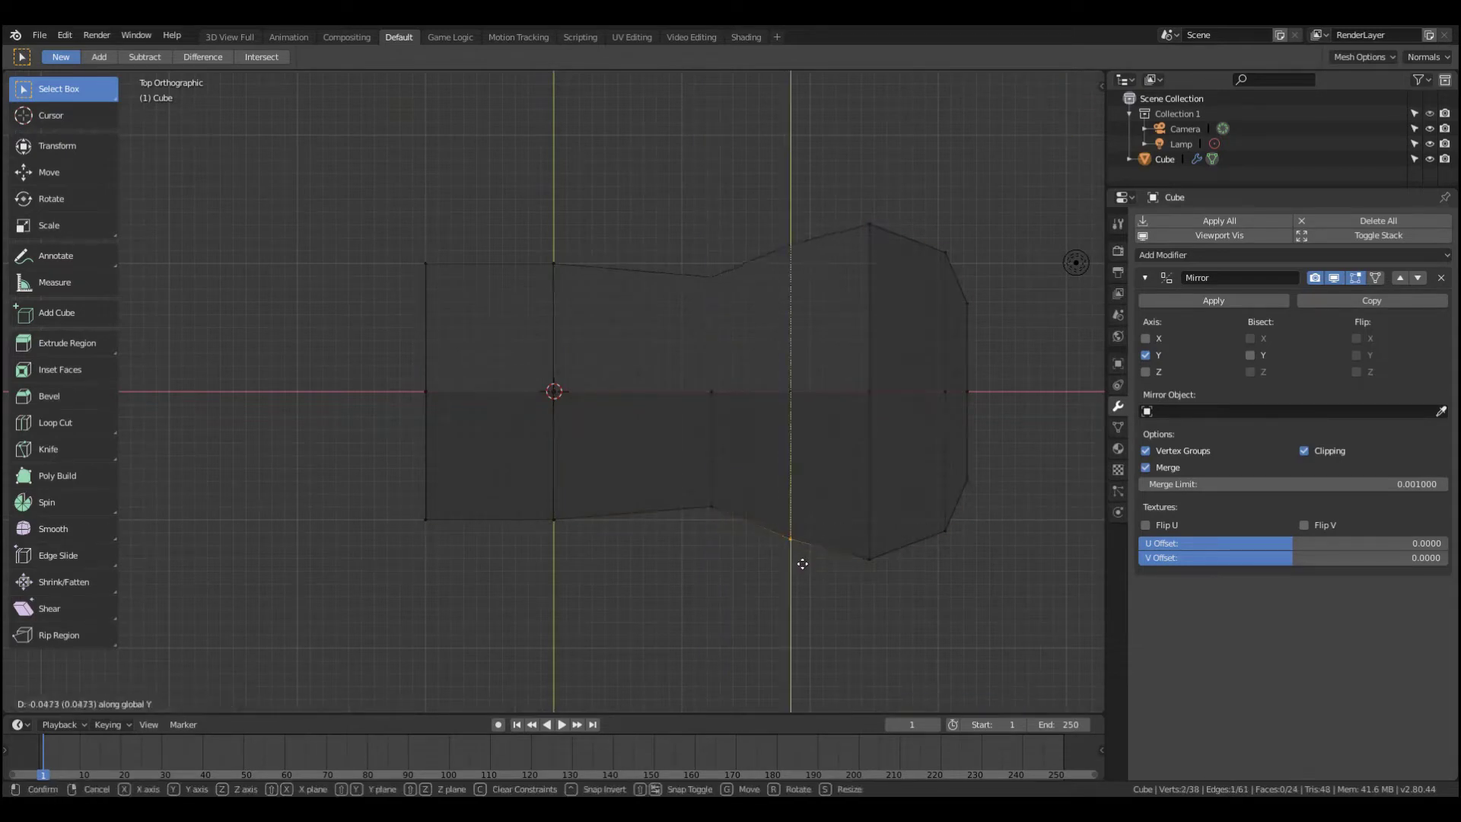
- Delete the lower-left edges and reposition the left section of the mesh
left_click_drag(402, 442, 617, 609)
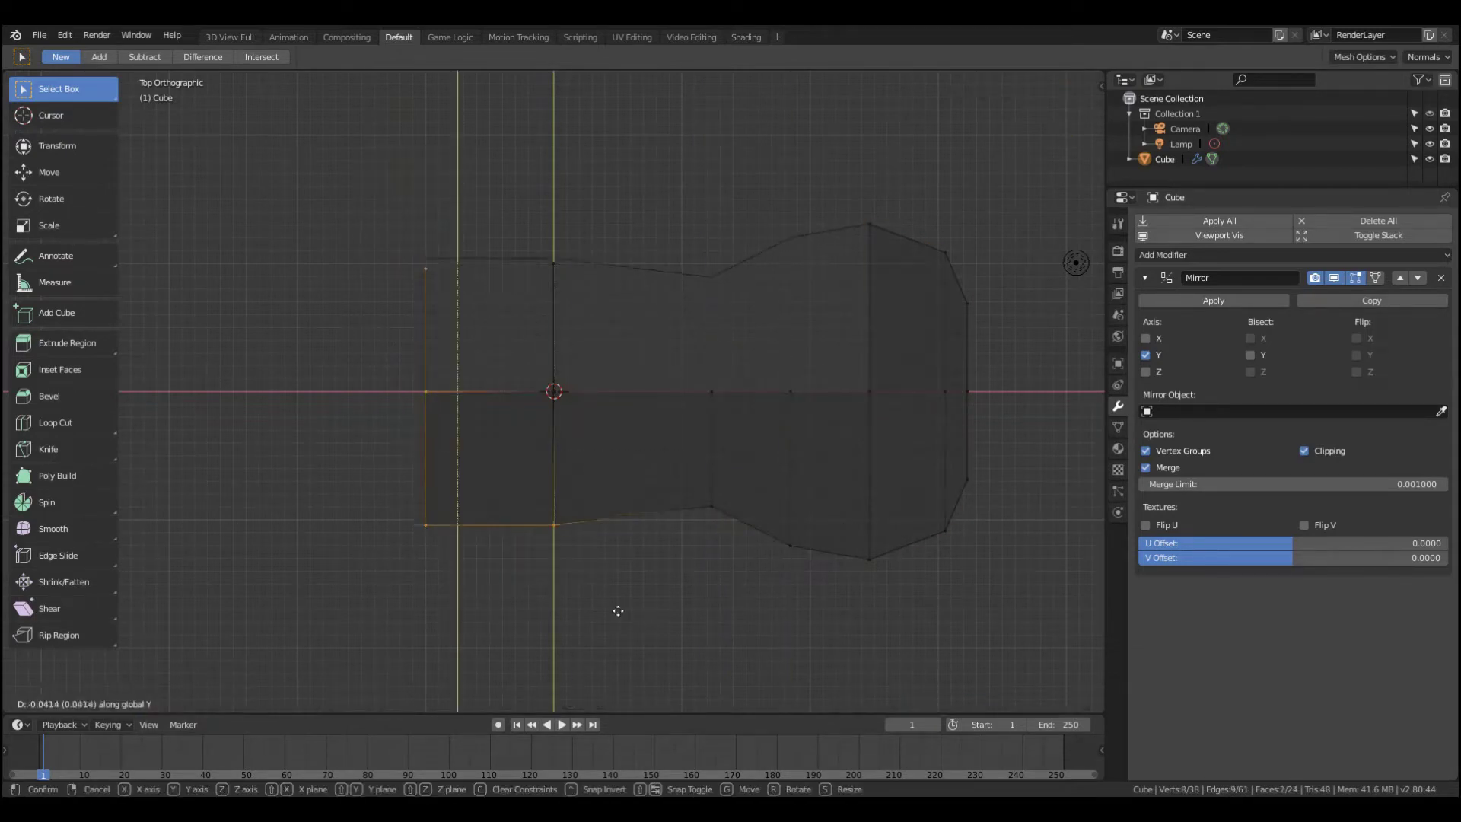
key("v")
key("x")
left_click(432, 257)
left_click_drag(326, 365, 554, 652)
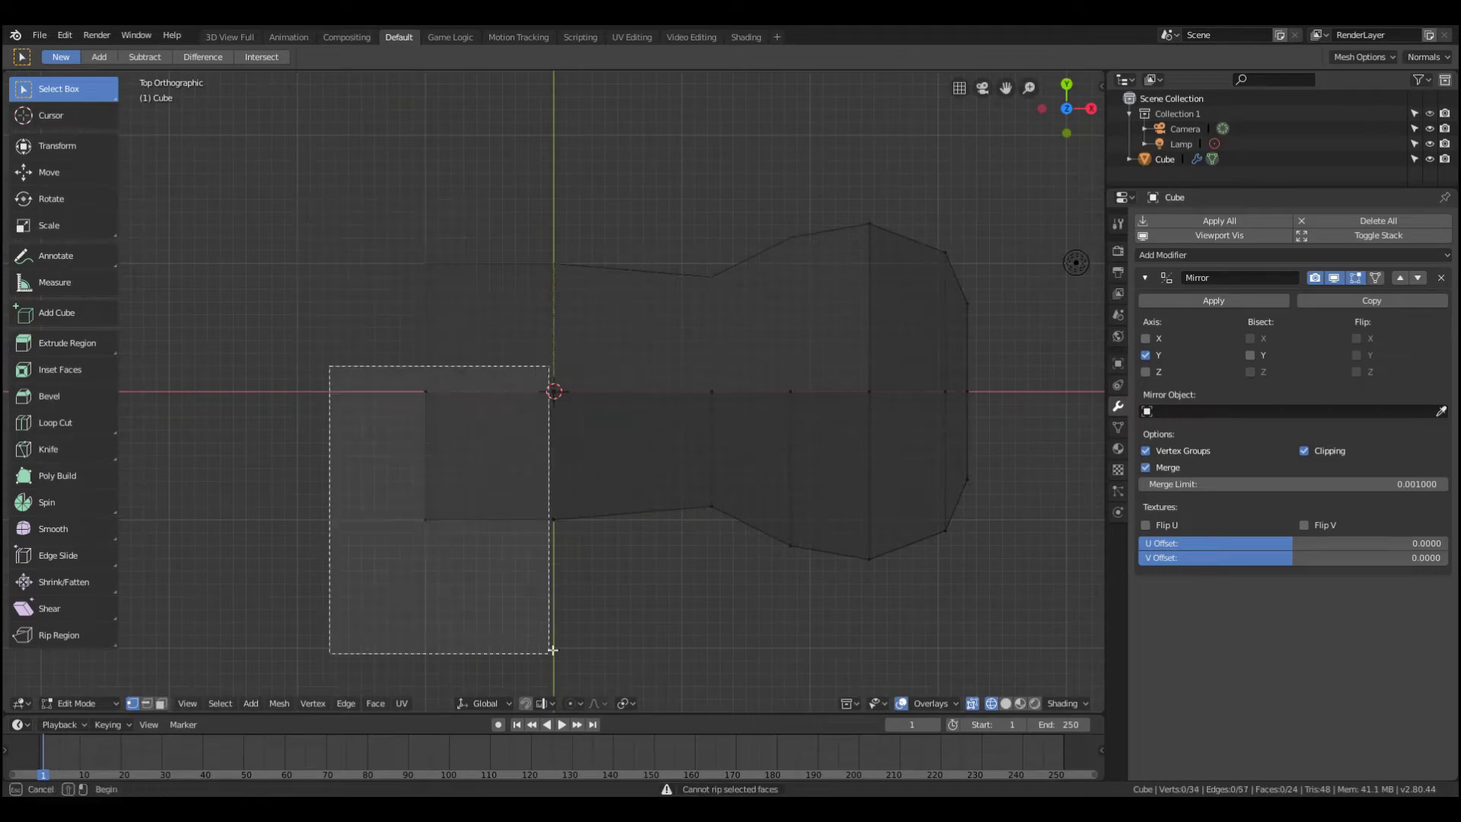
key("g")
left_click(623, 516)
- Inspect the body in Object Mode, cancel a rescale, and return to top-view editing
key("a")
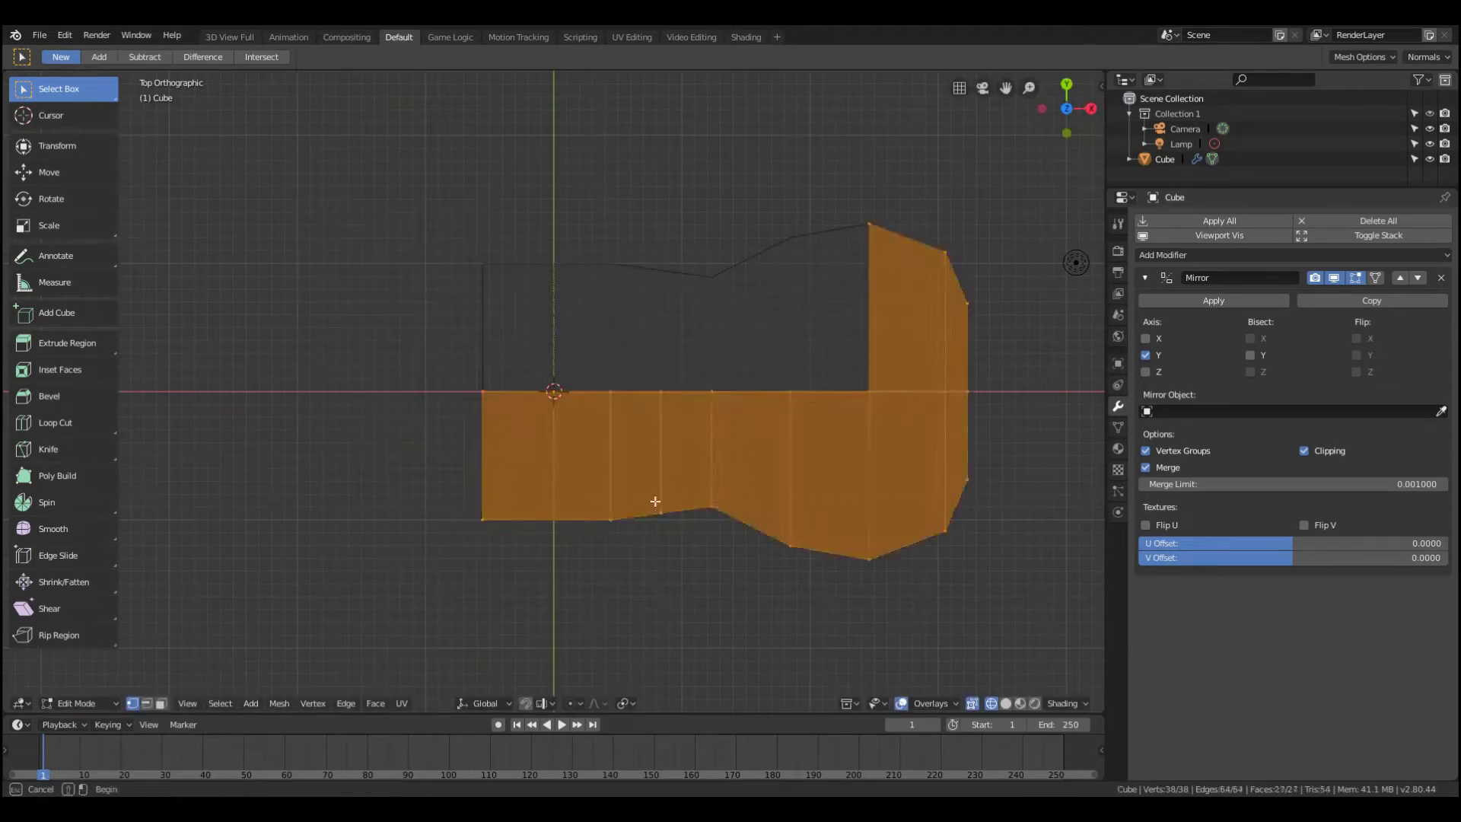
key("Tab")
middle_click_drag(679, 522, 831, 538)
key("s")
key("Escape")
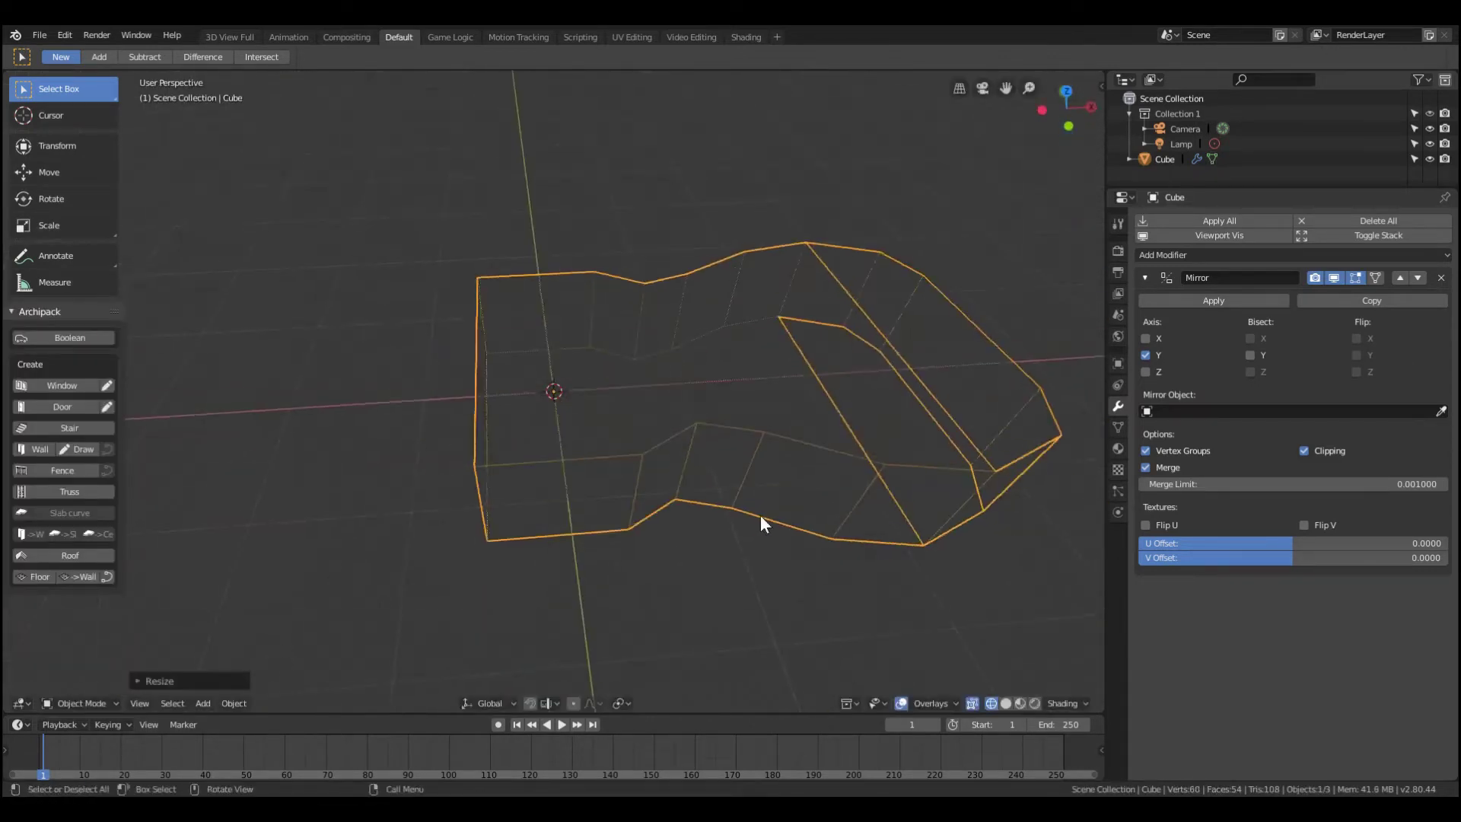
key("Tab")
key("KP_7")
- Move the left-edge vertices along Y and extrude them outward to round the lower bout
left_click_drag(575, 538, 476, 478)
key("g")
key("y")
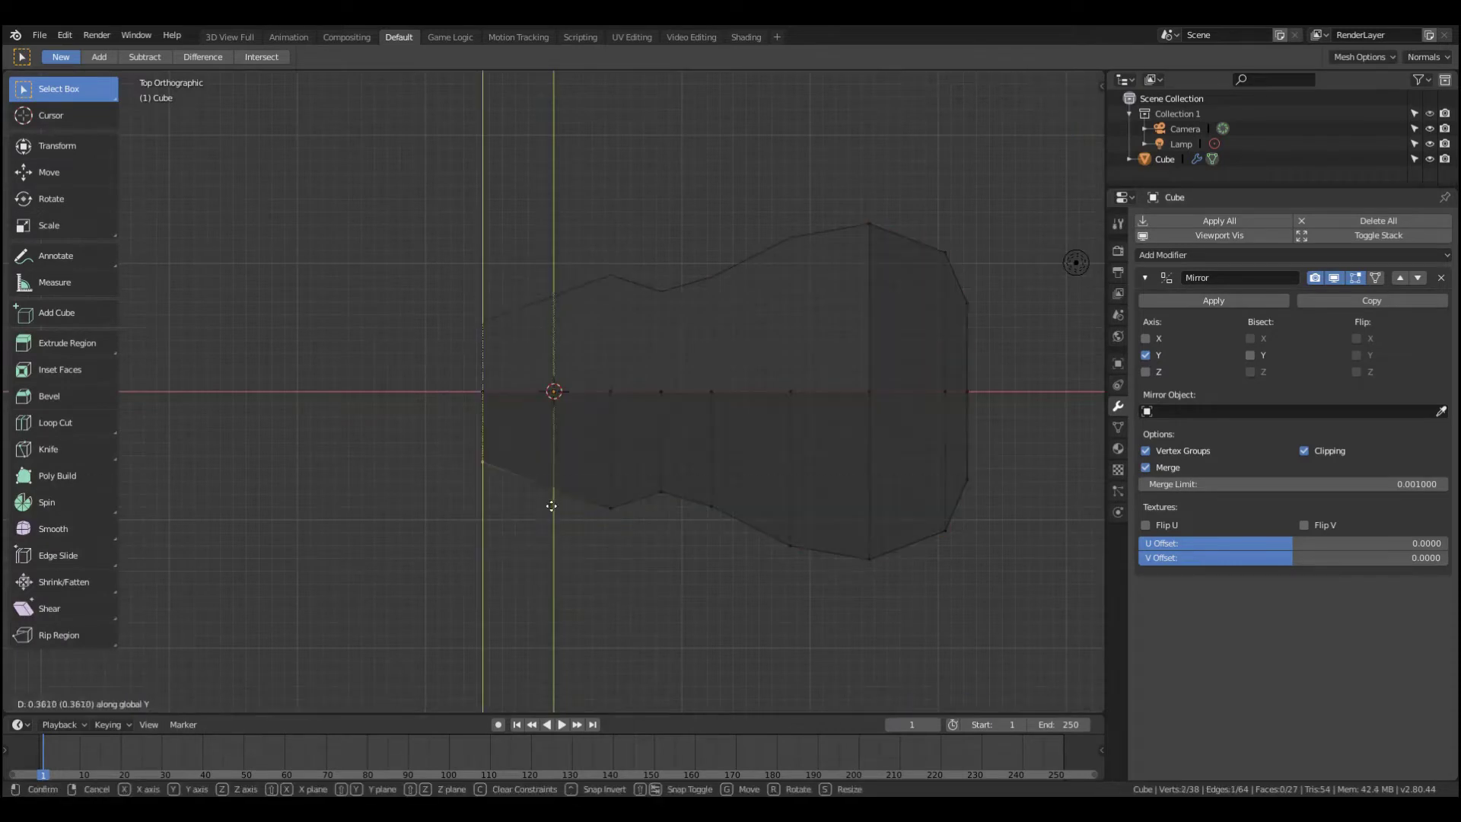
left_click(506, 545)
key("e")
key("y")
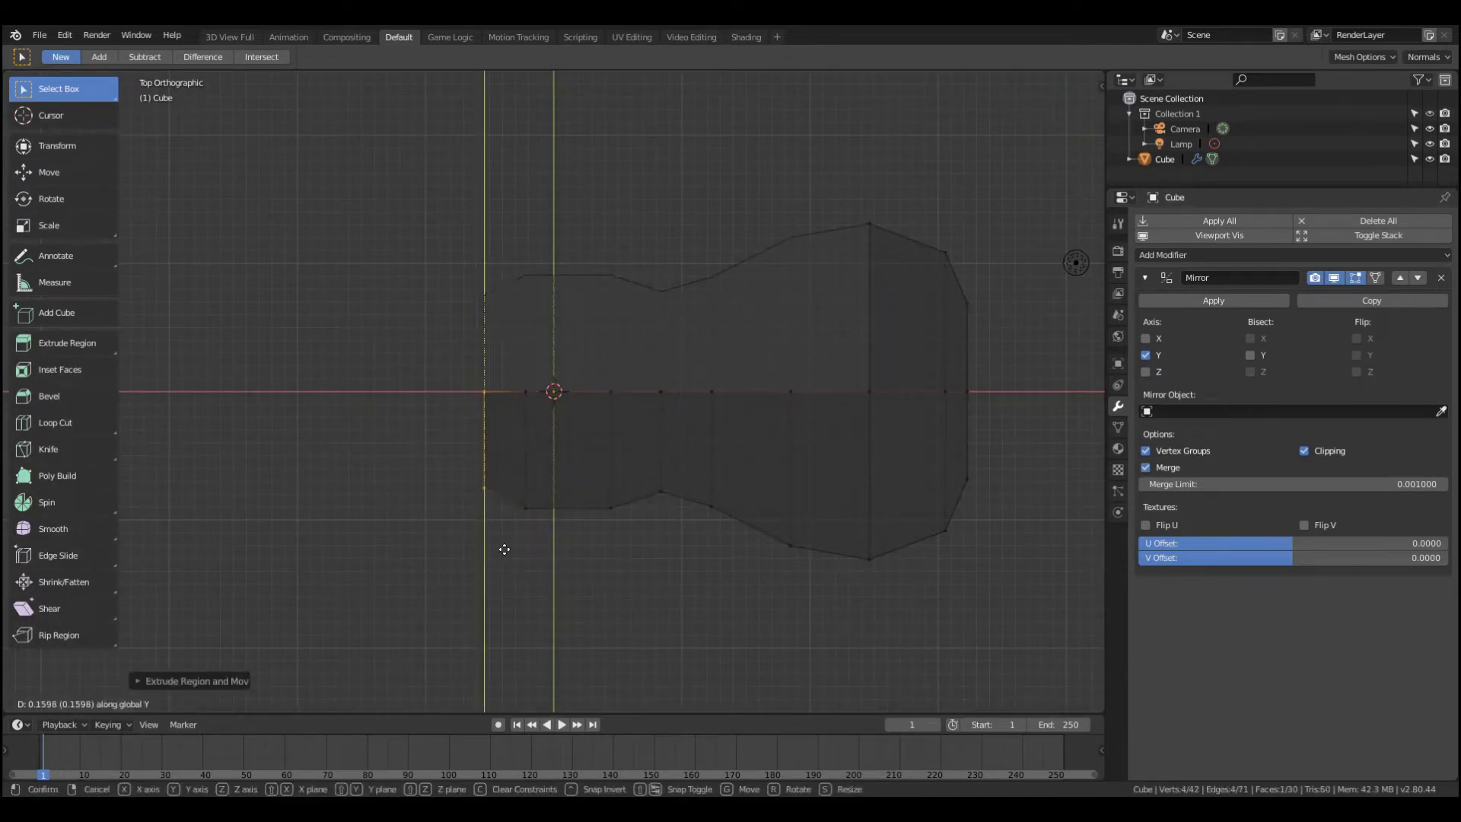
left_click(497, 530)
scroll(497, 530, "up", 1)
key("e")
left_click(520, 487)
key("Tab")
mouse_move(520, 487)
middle_mouse_down()
mouse_move(662, 413)
mouse_move(705, 563)
mouse_move(809, 518)
mouse_move(839, 391)
middle_mouse_up()
- Select the body's top rim edges in edge mode and crease them to 1
key("KP_1")
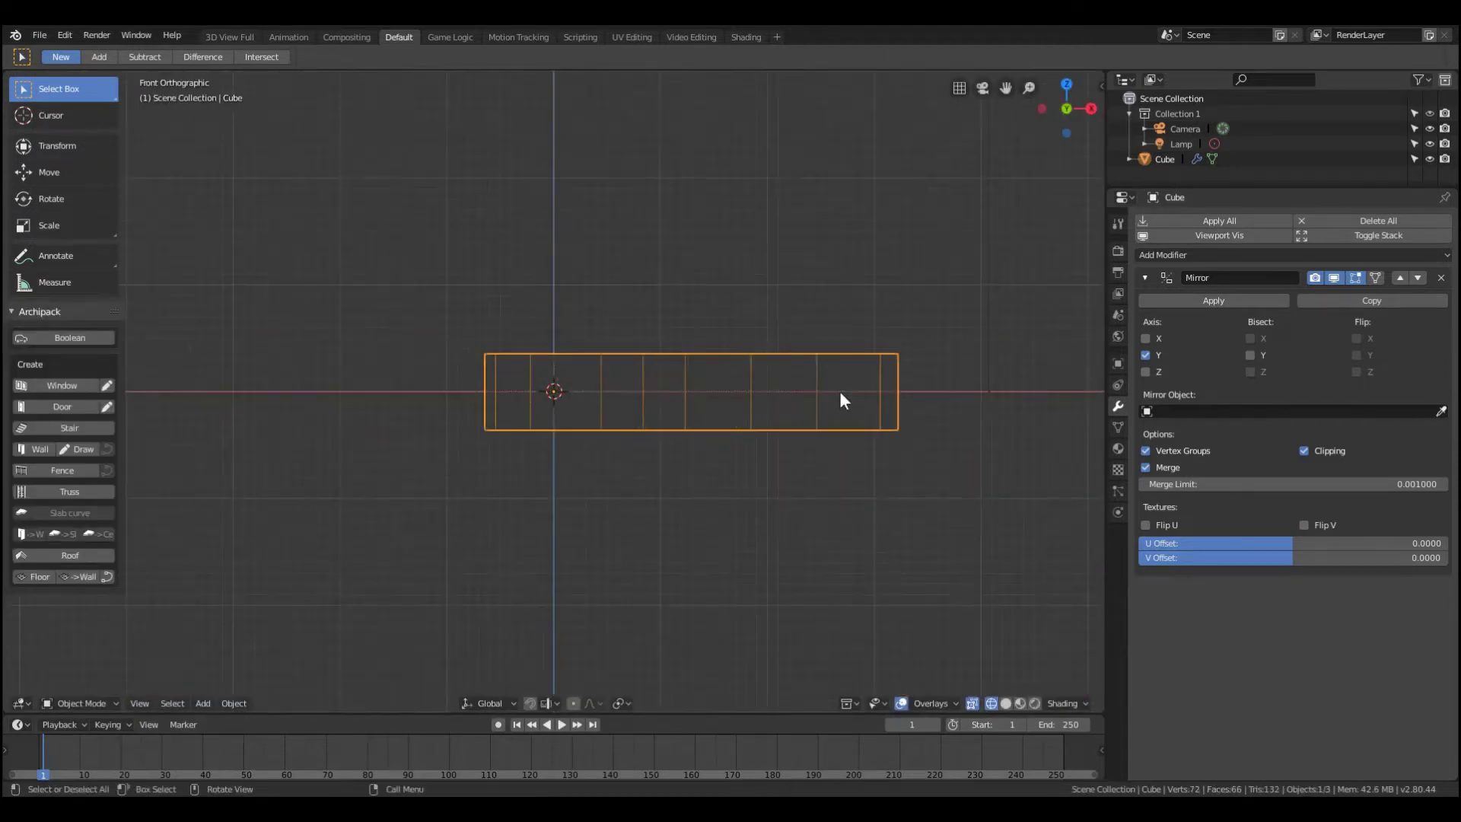
key("KP_7")
key("z")
mouse_move(875, 346)
middle_mouse_down()
mouse_move(832, 398)
mouse_move(455, 461)
mouse_move(827, 427)
middle_mouse_up()
key("Tab")
scroll(578, 441, "up", 6)
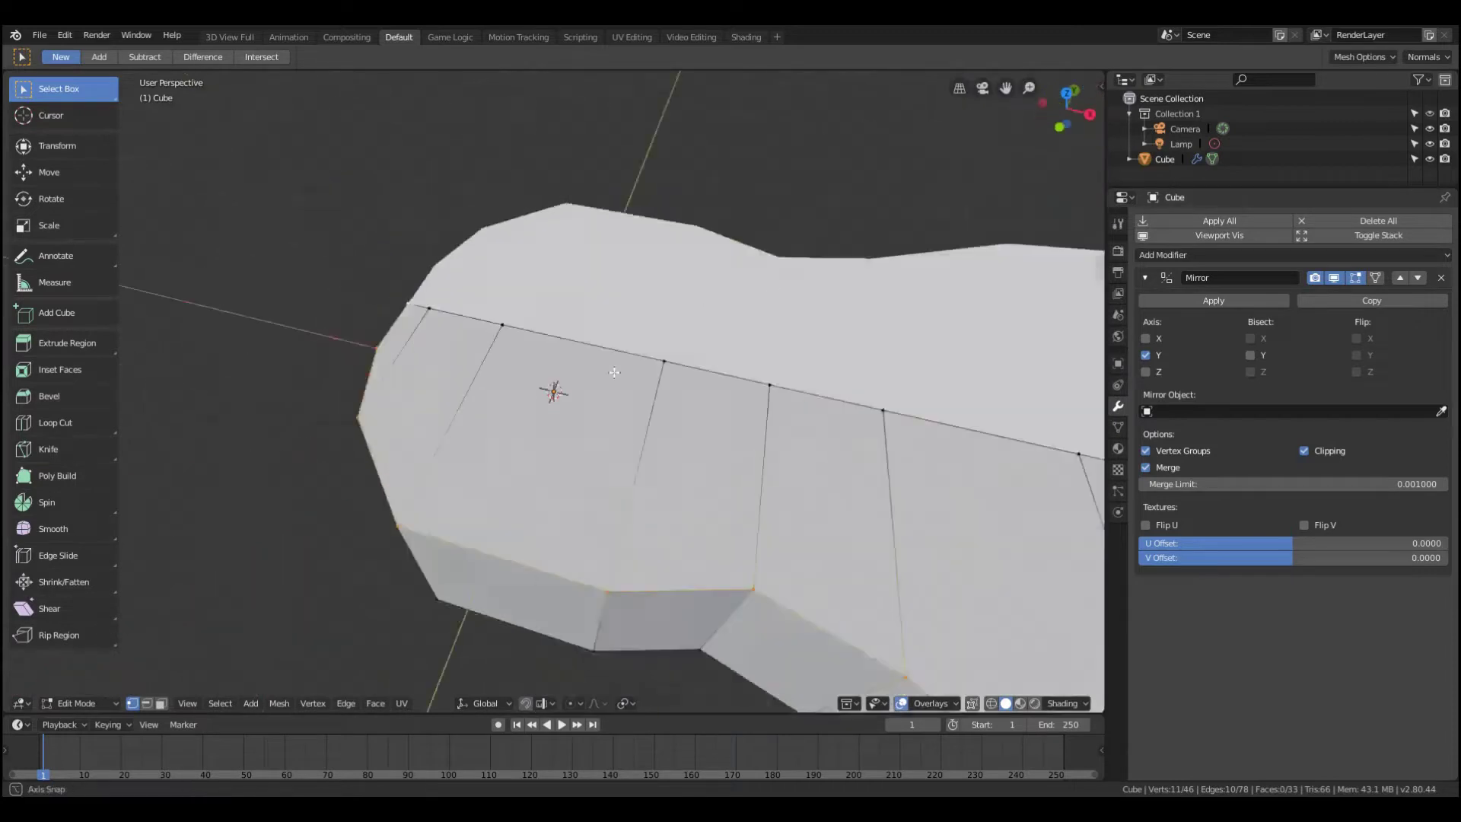
scroll(828, 427, "down", 4)
key("2")
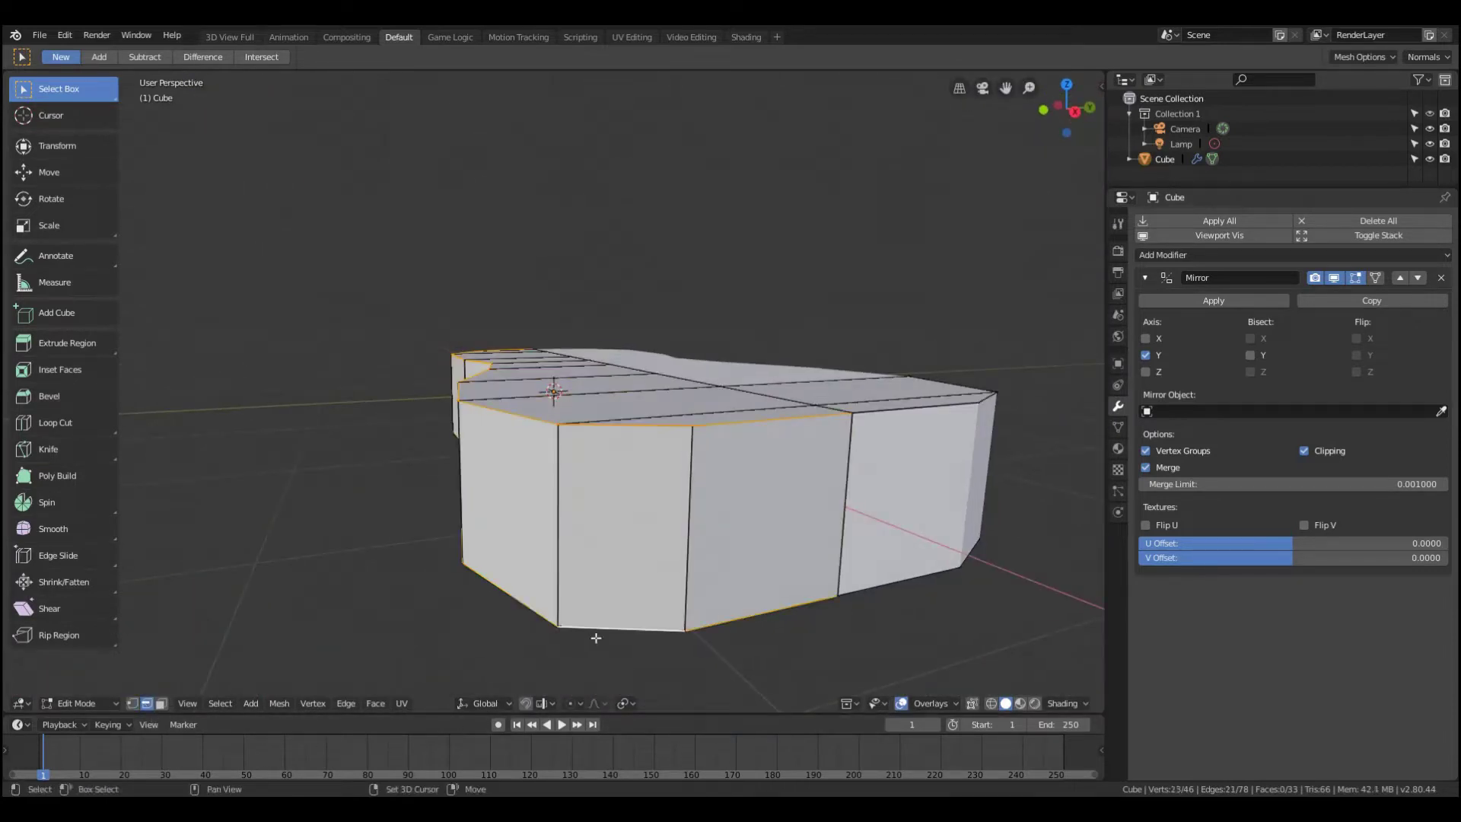
mouse_move(596, 638)
middle_mouse_down()
mouse_move(507, 578)
mouse_move(761, 579)
mouse_move(685, 578)
middle_mouse_up()
key("shift+e")
type("1")
key("Return")
- Add EdgeSplit and Subdivision Surface modifiers, placing Subdivision above EdgeSplit
key("n")
key("Tab")
left_click(1294, 254)
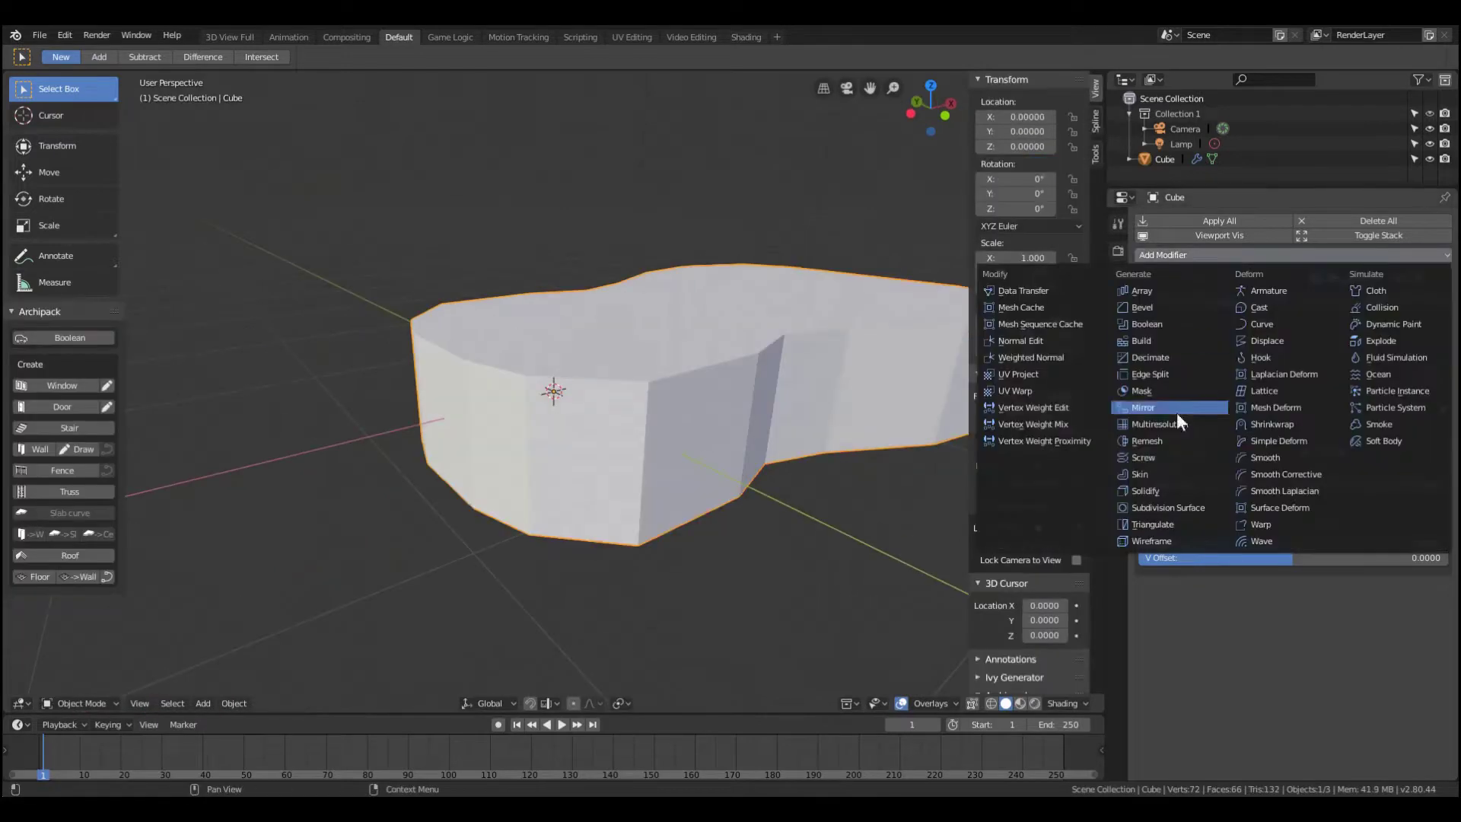
left_click(1150, 373)
left_click(1294, 255)
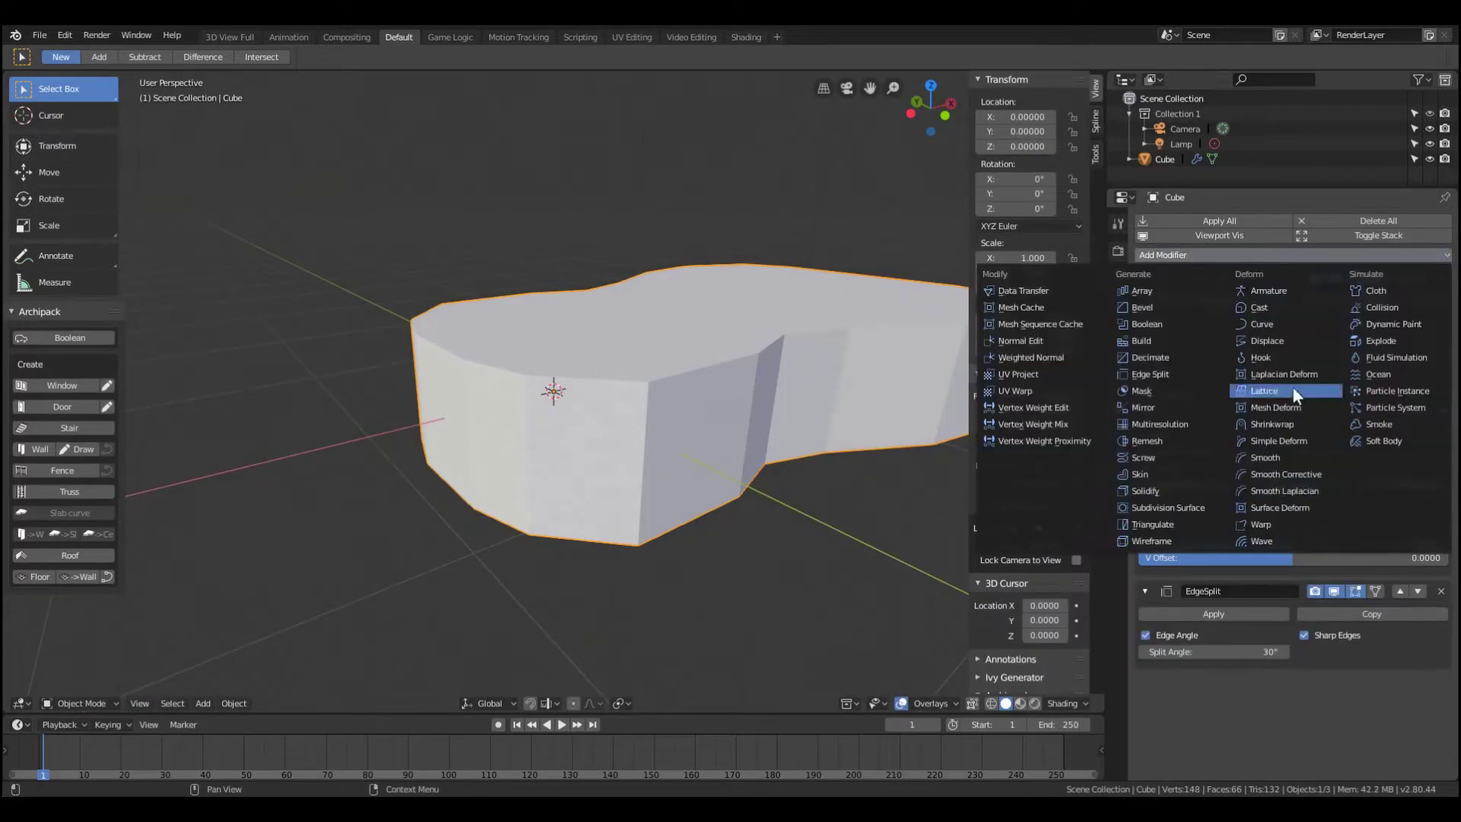
left_click(1192, 507)
left_click(1417, 591)
- Raise the viewport subdivision level to 2 and orbit to inspect the smoothed body
mouse_move(913, 533)
middle_mouse_down()
mouse_move(696, 464)
mouse_move(914, 532)
middle_mouse_up()
scroll(1345, 656, "down", 1)
left_click(1285, 632)
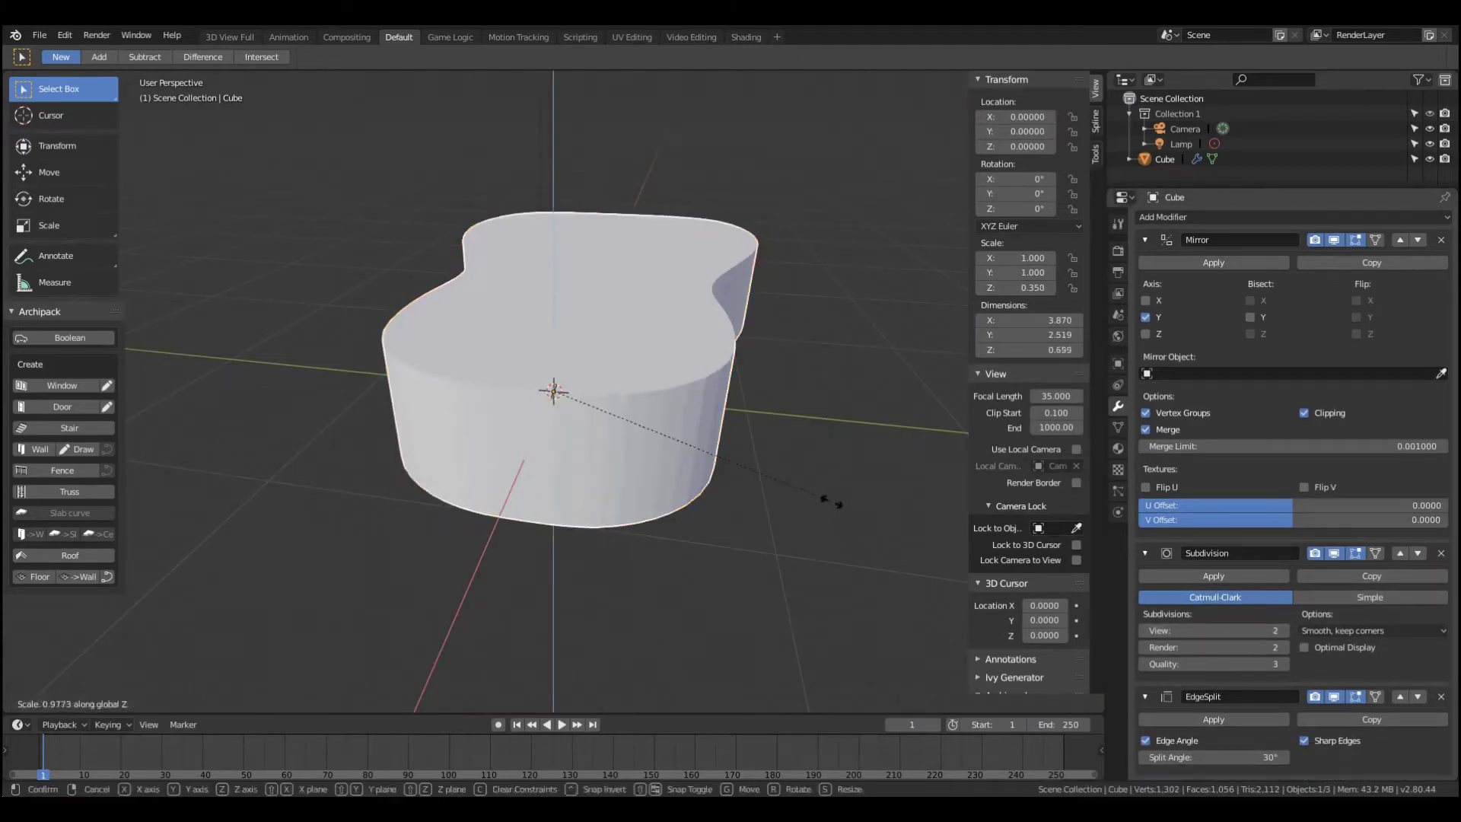
mouse_move(815, 472)
middle_mouse_down()
mouse_move(636, 436)
mouse_move(728, 441)
mouse_move(725, 380)
middle_mouse_up()
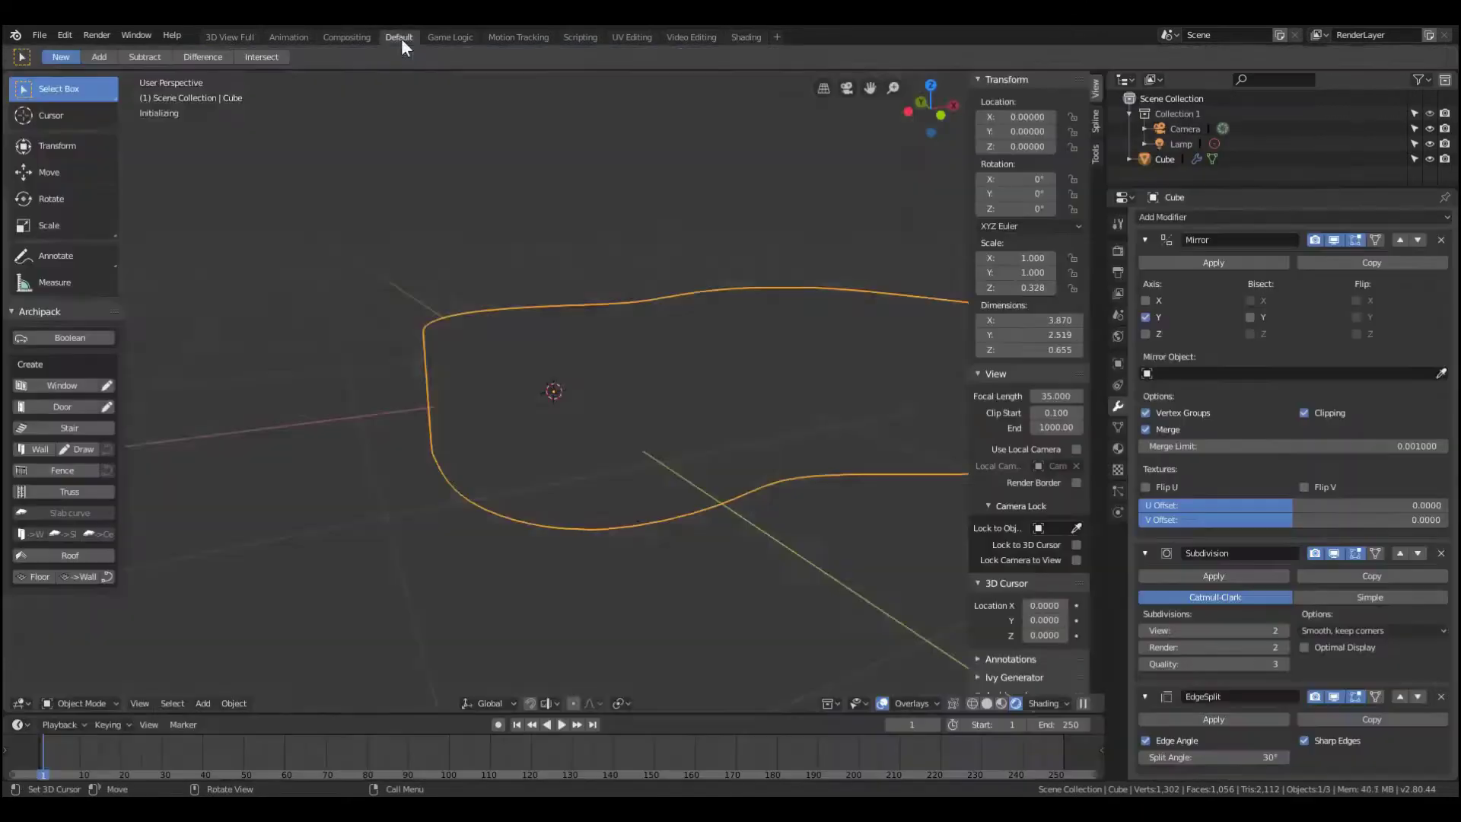
middle_click_drag(457, 357, 483, 461)
mouse_move(617, 427)
middle_mouse_down()
mouse_move(525, 460)
mouse_move(601, 401)
middle_mouse_up()
key("shift+a")
- Add a cylinder, shrink it, move it along X onto the body and flatten it along Z
left_click(742, 476)
key("s")
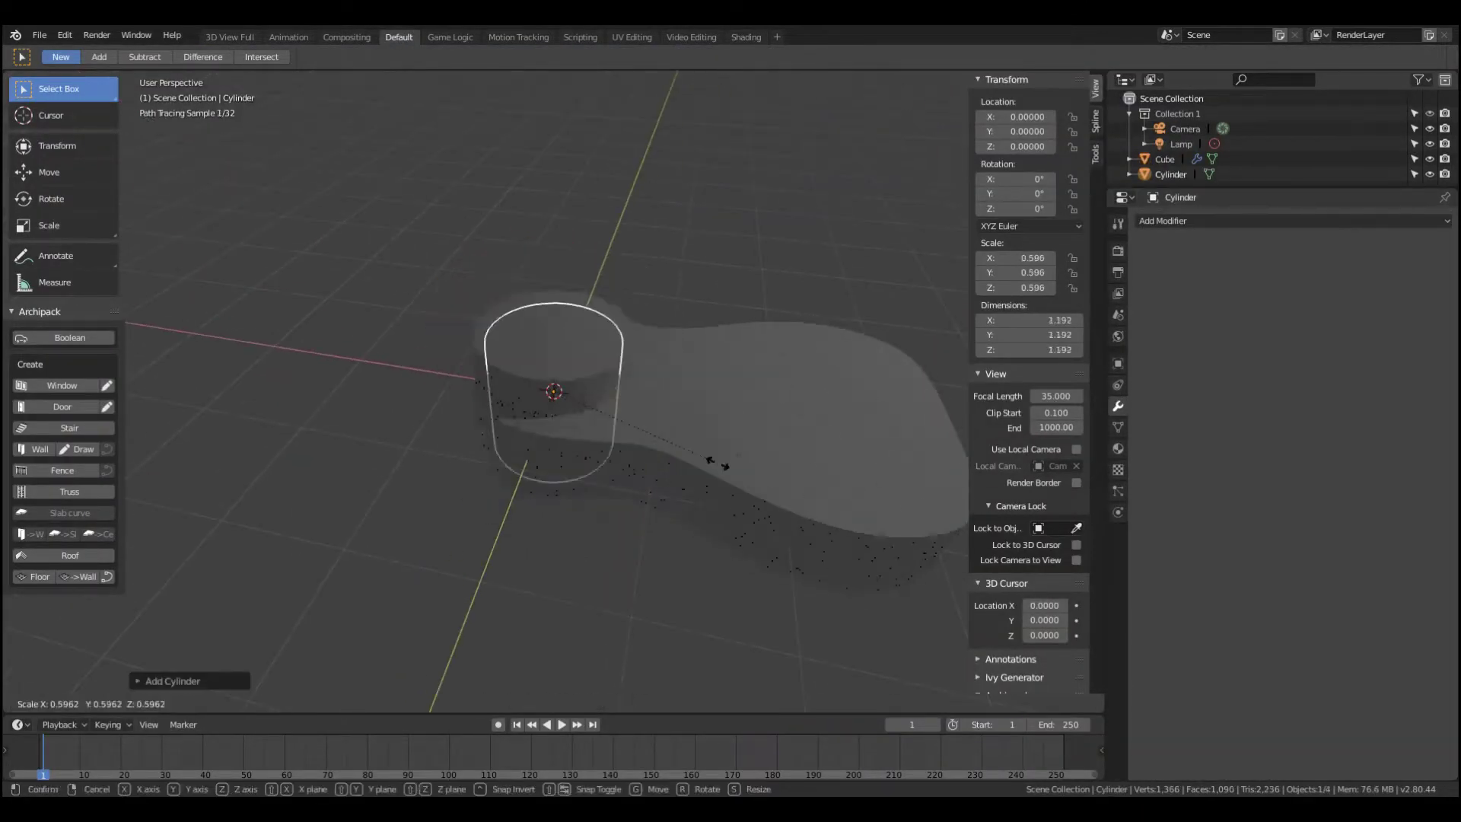
left_click(685, 434)
key("g")
key("x")
left_click(670, 420)
middle_click_drag(669, 390, 655, 427)
key("g")
key("z")
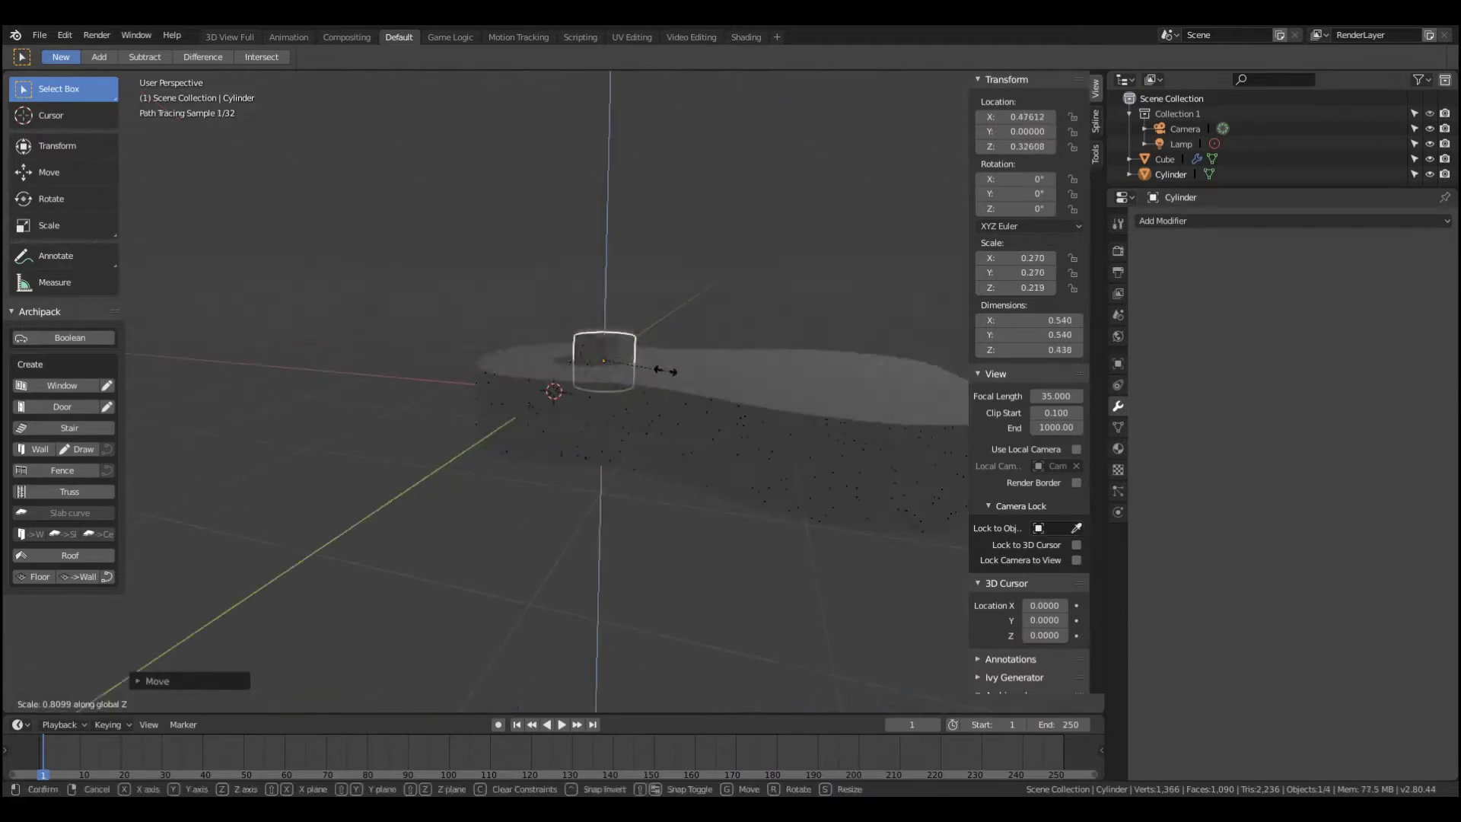
left_click(647, 486)
key("KP_7")
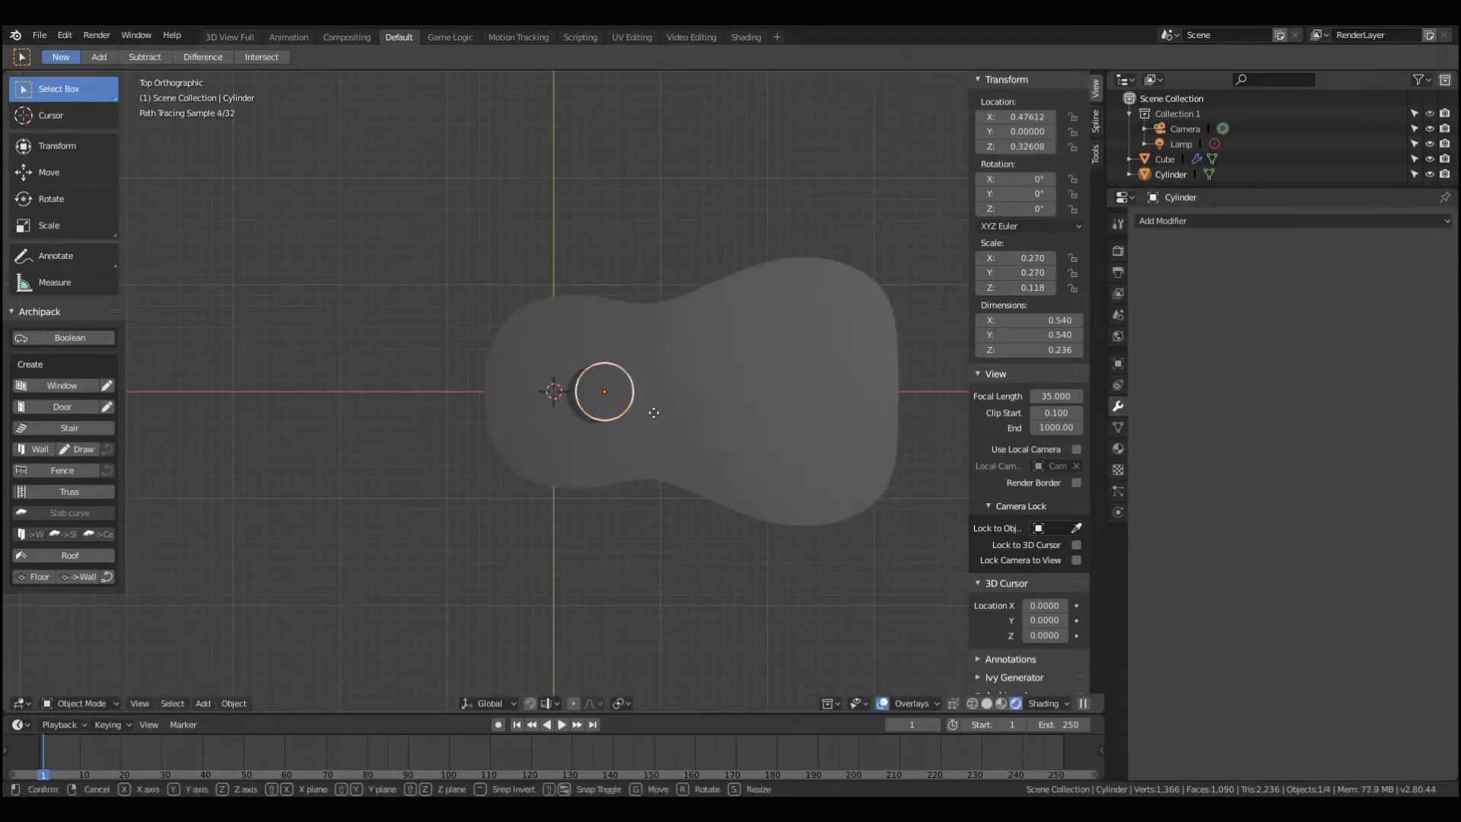
- Add a Boolean modifier to the guitar body, test Intersect with the cylinder, then remove it
key("ctrl+z")
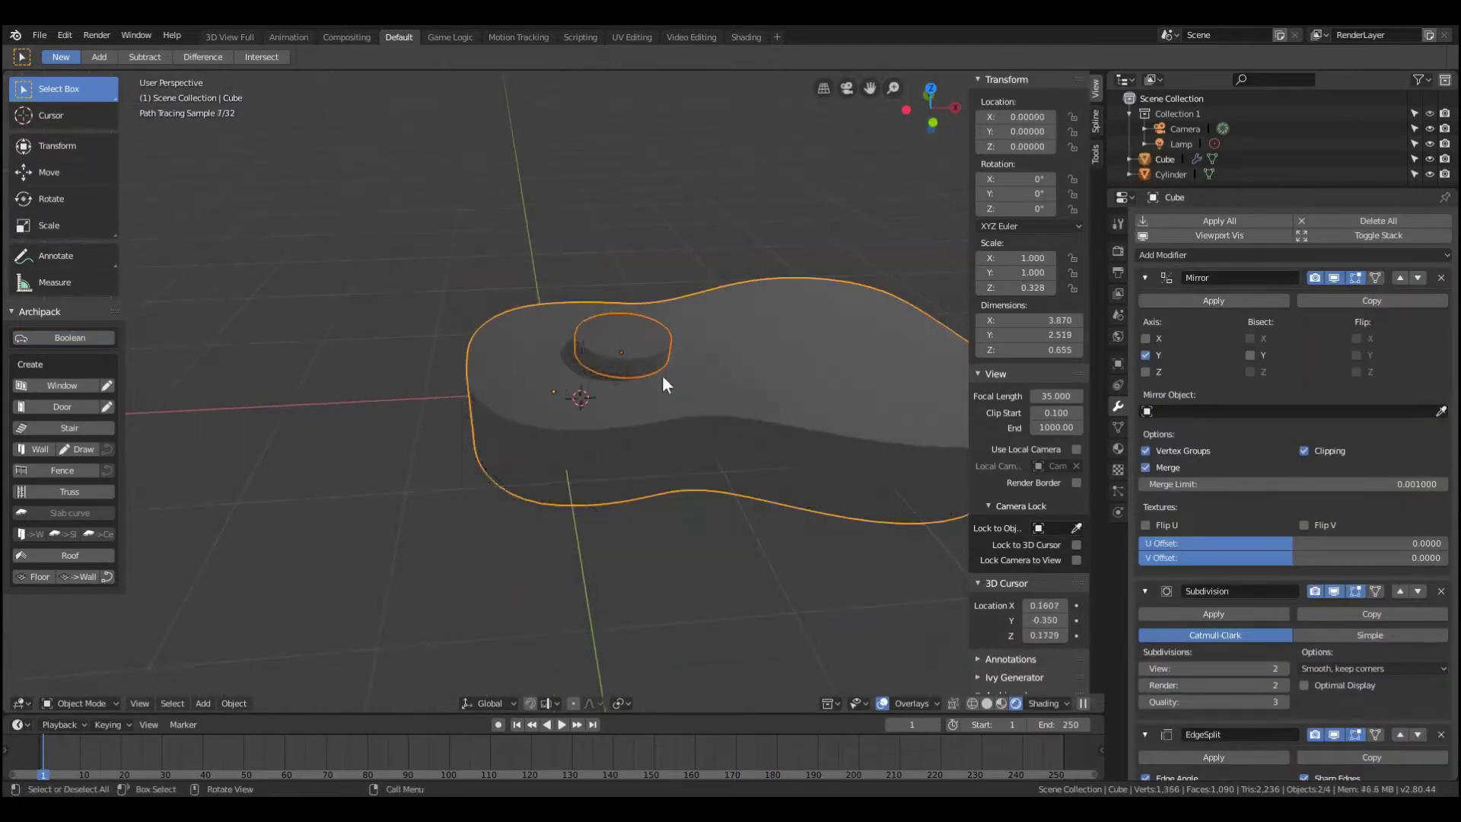
left_click(688, 340)
left_click(875, 320)
left_click(1229, 255)
left_click(1147, 323)
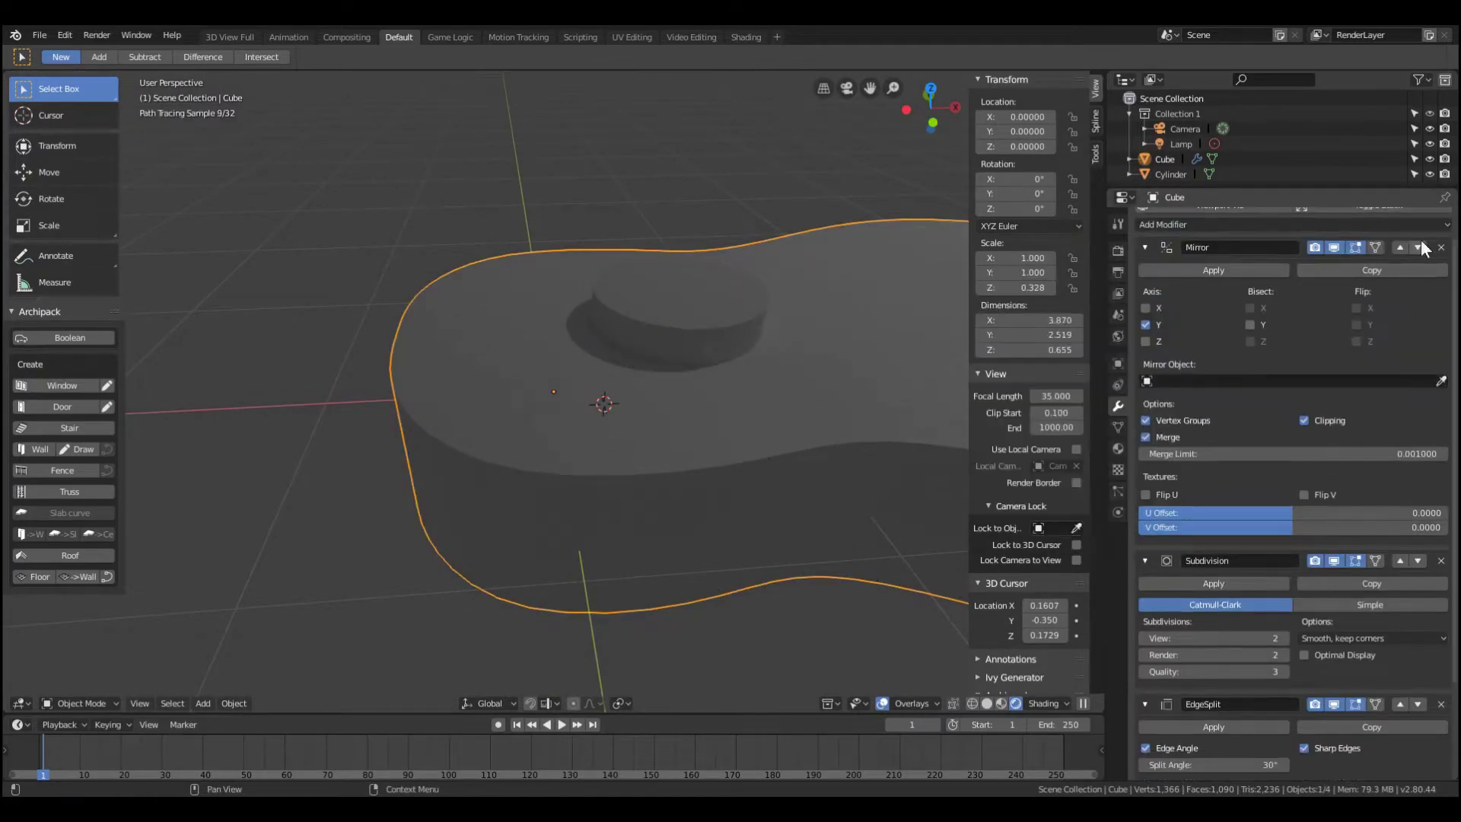
left_click(1146, 278)
left_click(1145, 304)
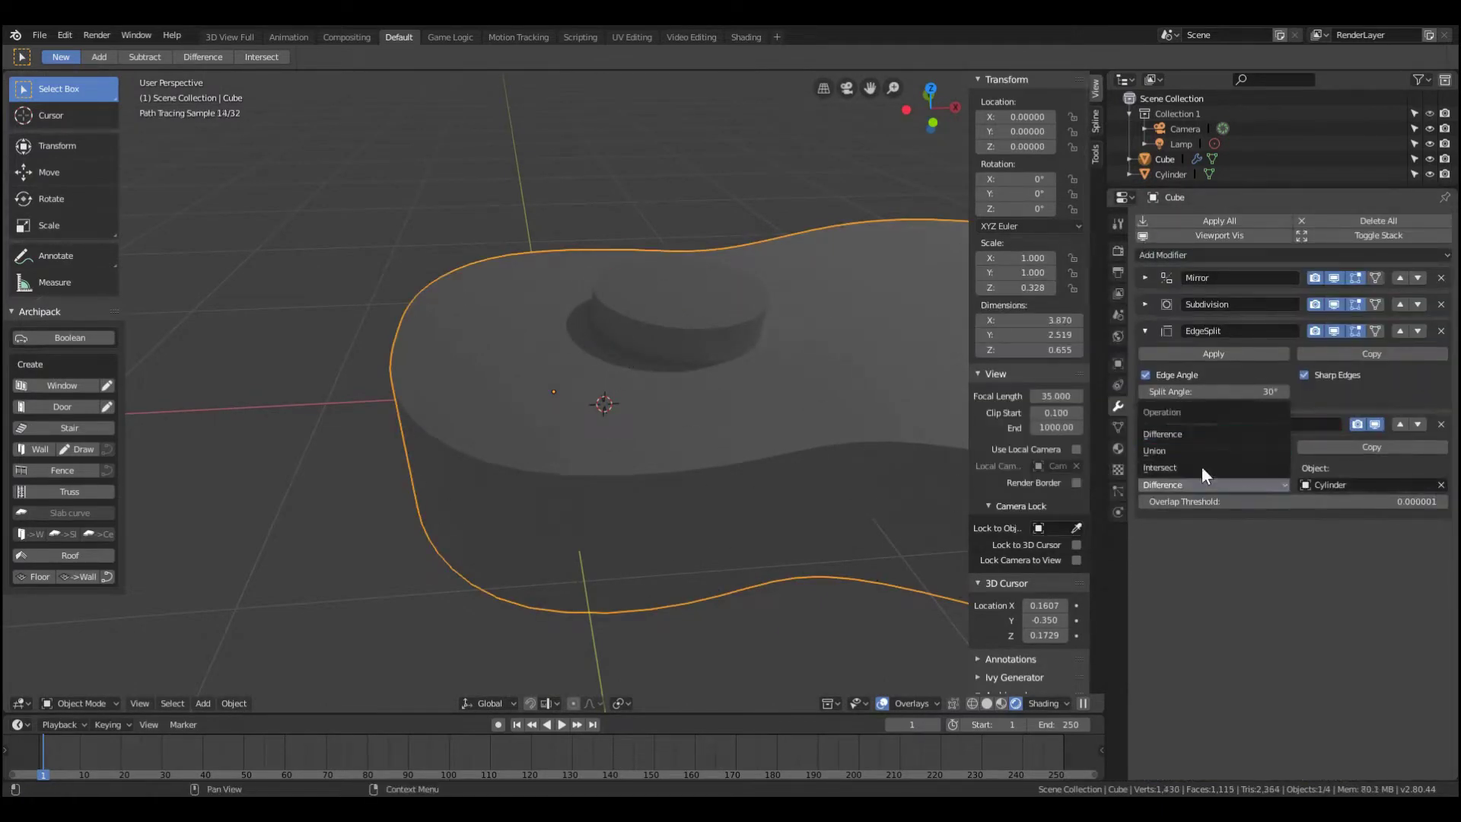
left_click(1202, 468)
left_click(1195, 436)
left_click(1441, 424)
- Give the cylinder a Boolean modifier targeting the guitar body, set to Intersect
left_click(1171, 174)
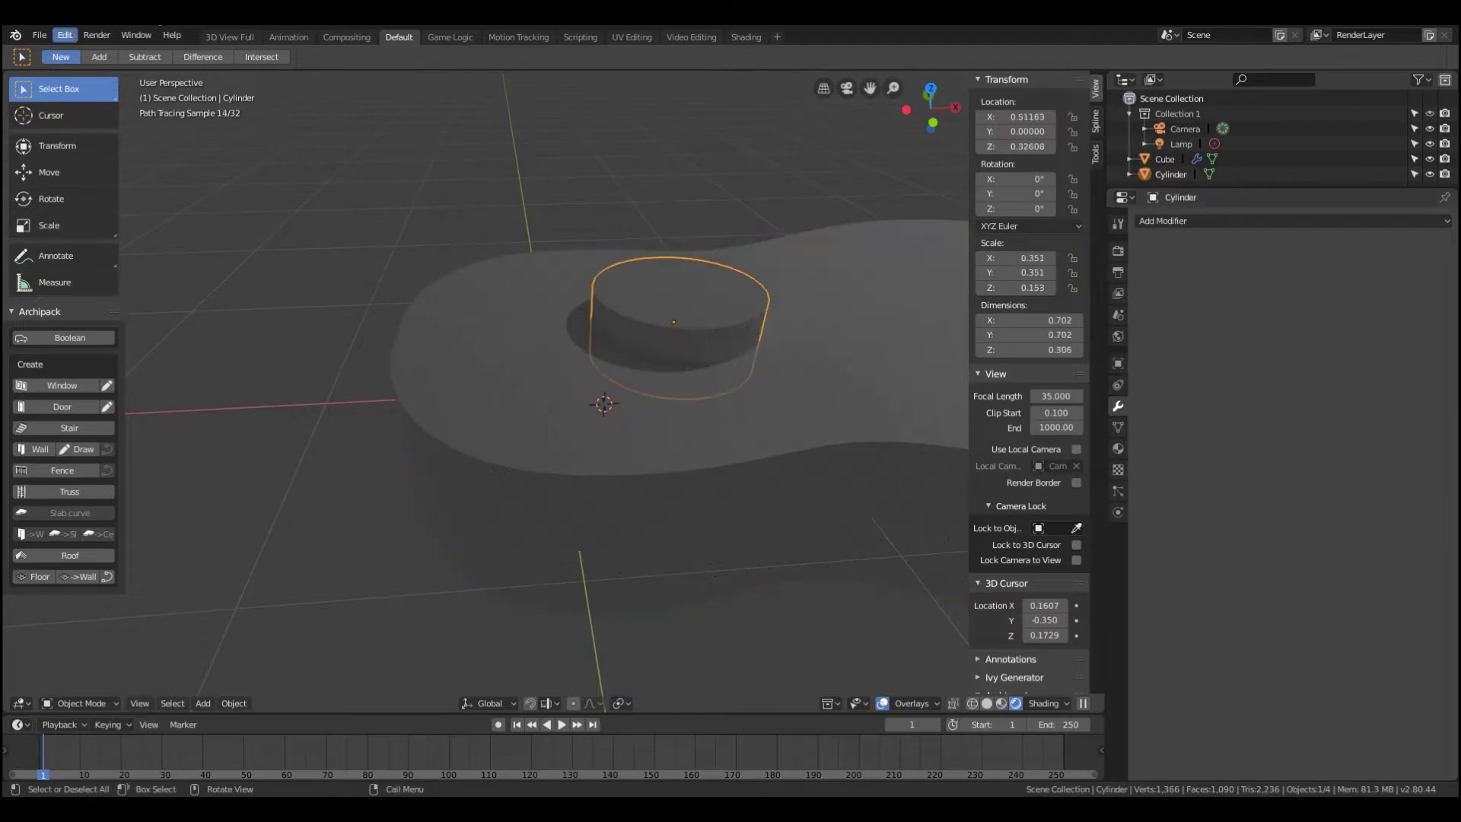
left_click(39, 774)
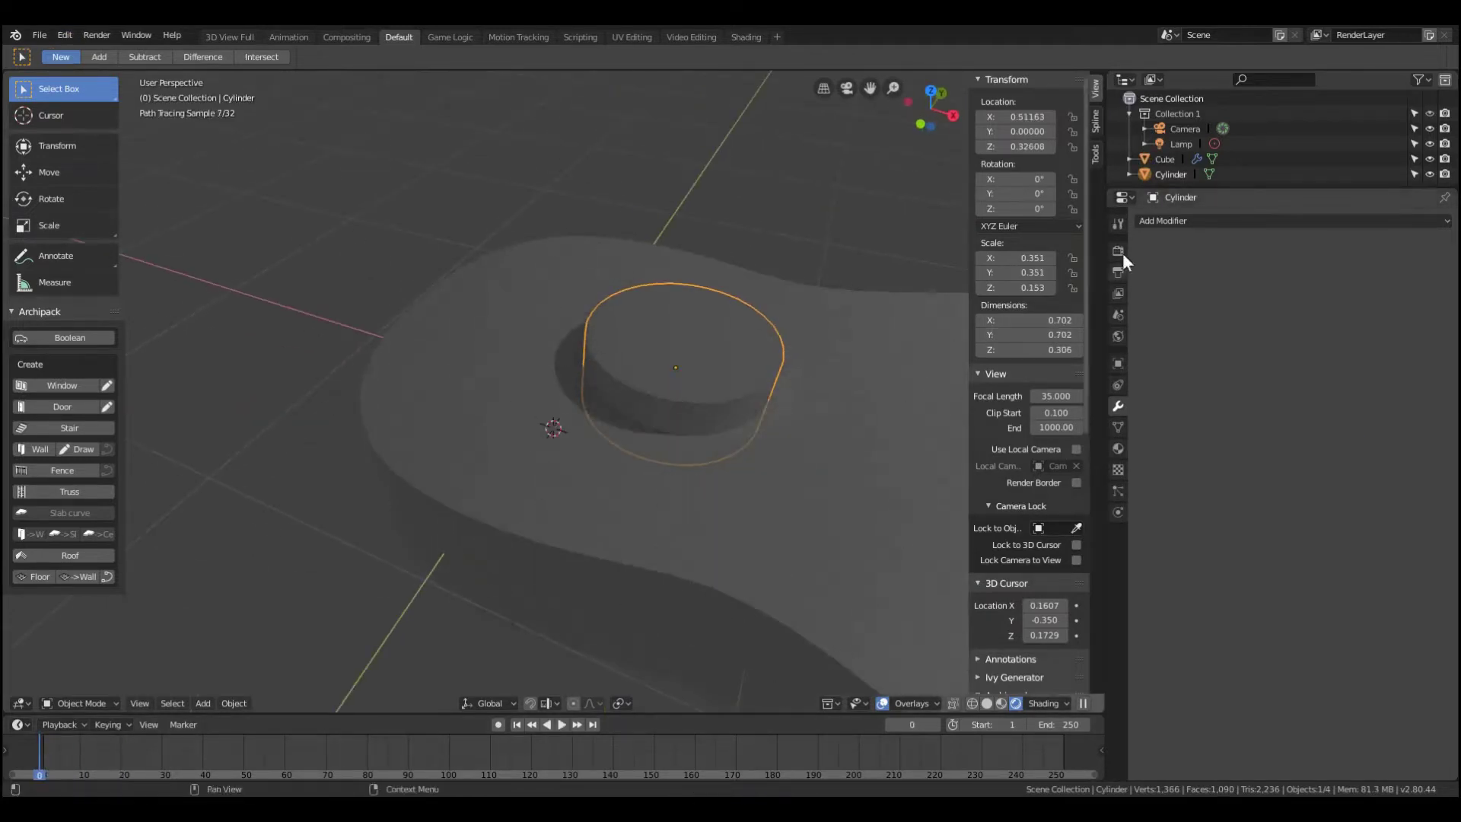
left_click(1161, 221)
left_click(1176, 277)
left_click(1370, 338)
left_click(1347, 373)
middle_click_drag(814, 456, 867, 428)
left_click(1214, 338)
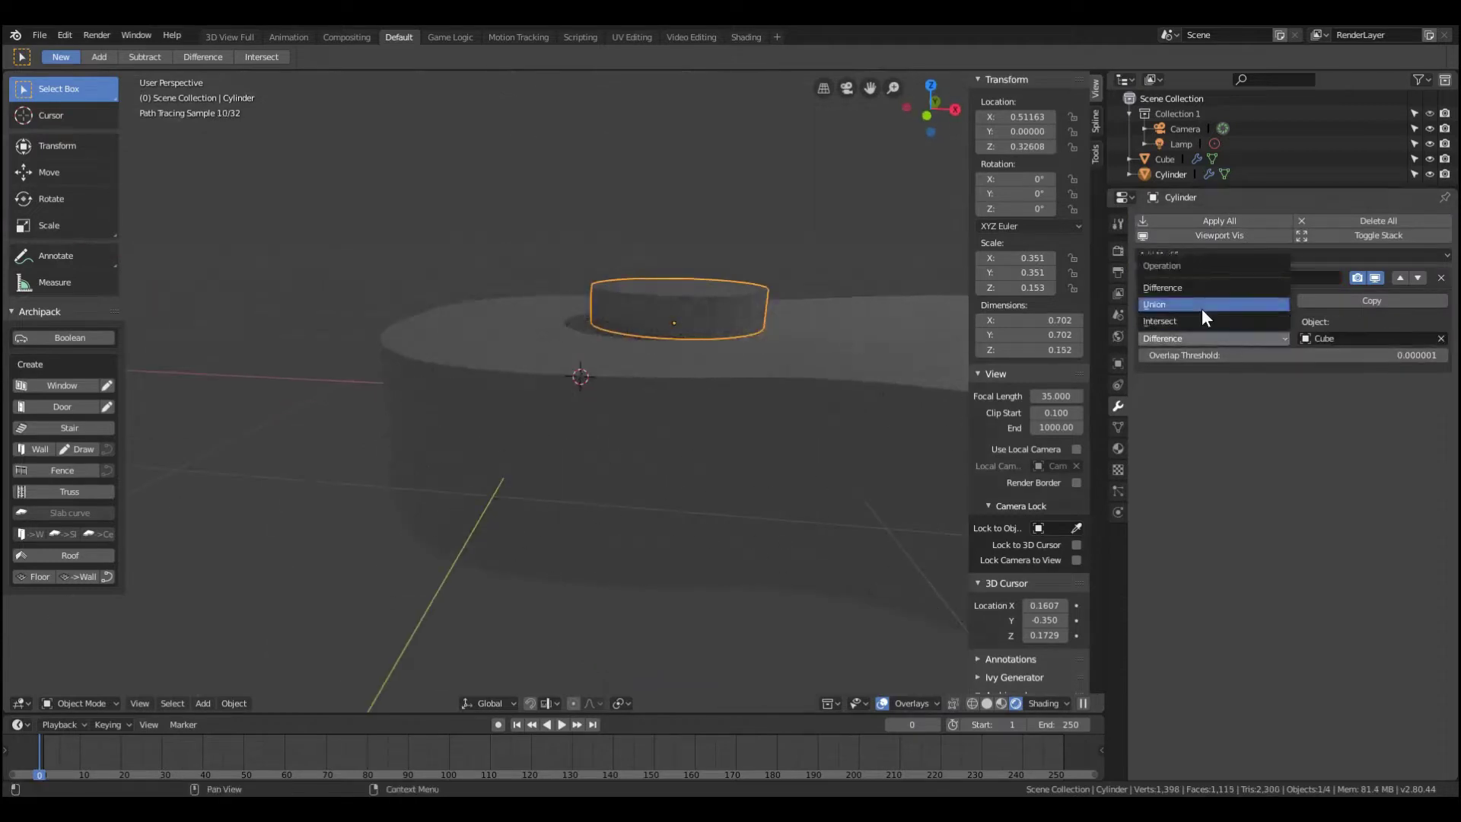
left_click(1203, 308)
mouse_move(761, 426)
middle_mouse_down()
mouse_move(711, 429)
mouse_move(760, 409)
middle_mouse_up()
- Add a circle mesh, shrink it and place it over the guitar body in top view
key("shift+a")
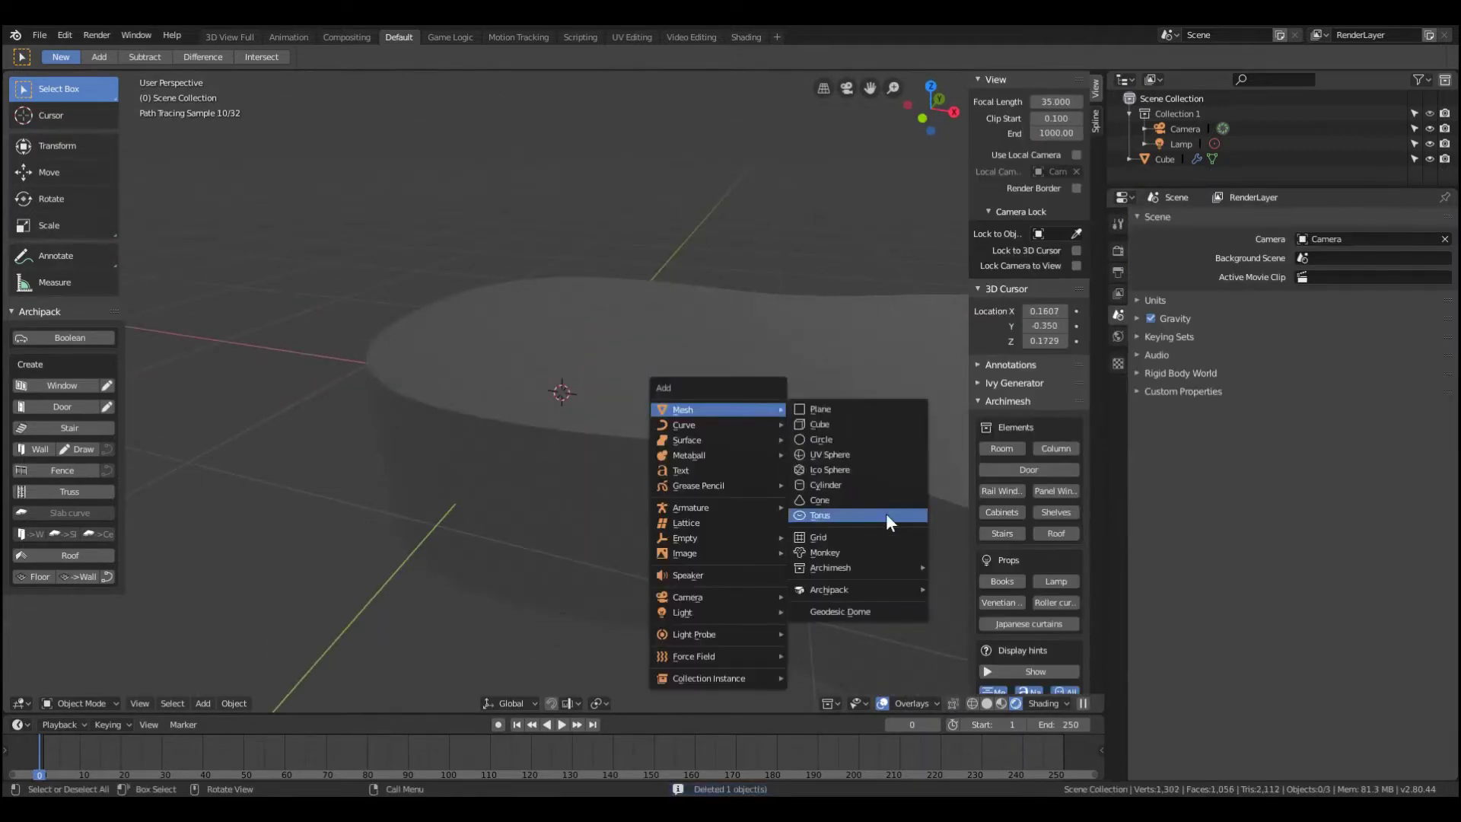
left_click(886, 513)
key("Tab")
- Select the guitar body and enter its Edit Mode from the top view, with box select active
key("Tab")
key("s")
left_click(765, 372)
key("KP_7")
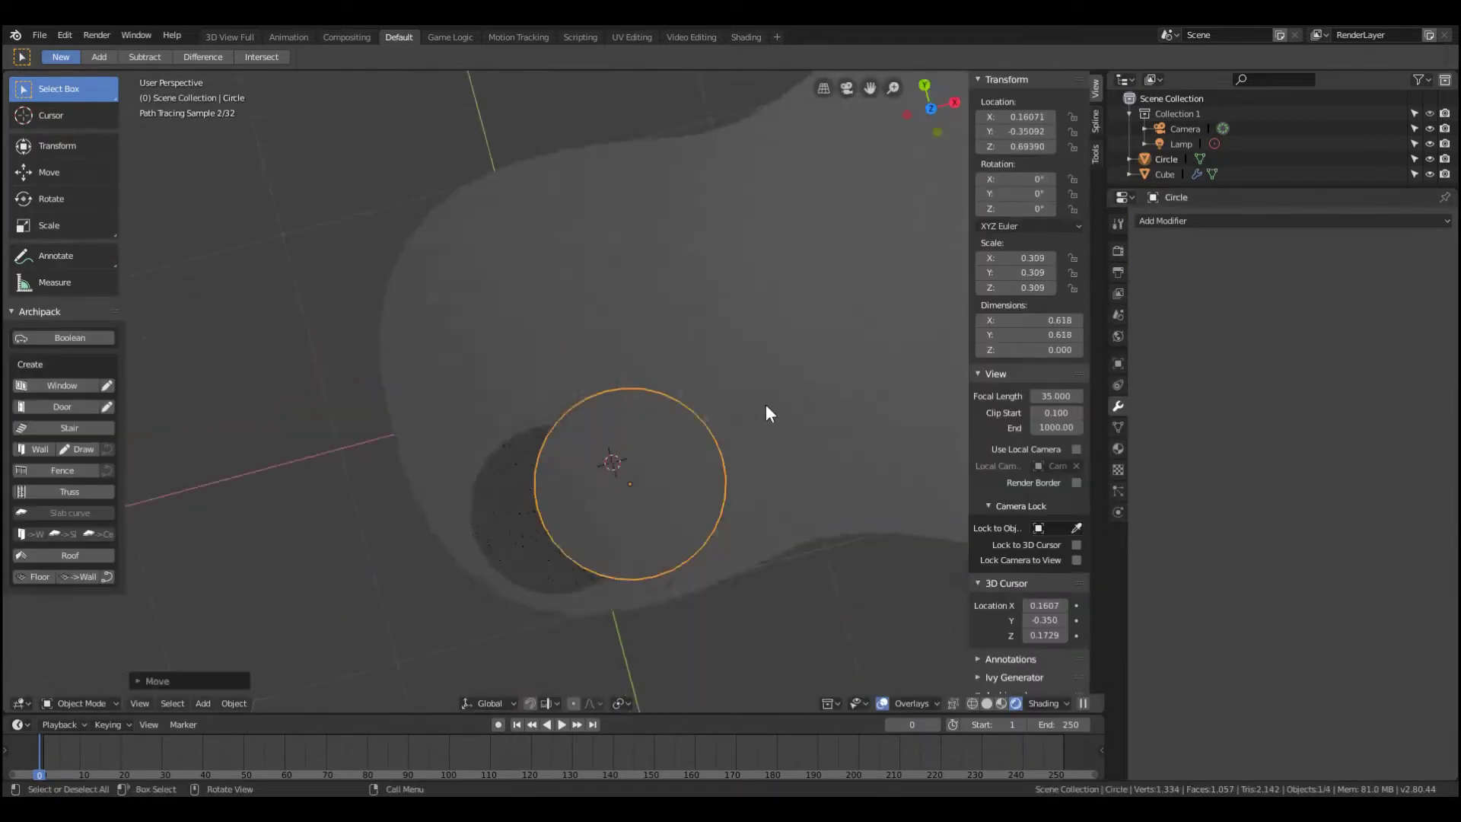
key("g")
left_click(764, 403)
scroll(764, 403, "up", 2)
key("s")
left_click(731, 398)
mouse_move(731, 398)
middle_mouse_down()
mouse_move(751, 340)
mouse_move(605, 405)
middle_mouse_up()
key("KP_7")
left_click(785, 393)
key("Tab")
scroll(725, 412, "down", 3)
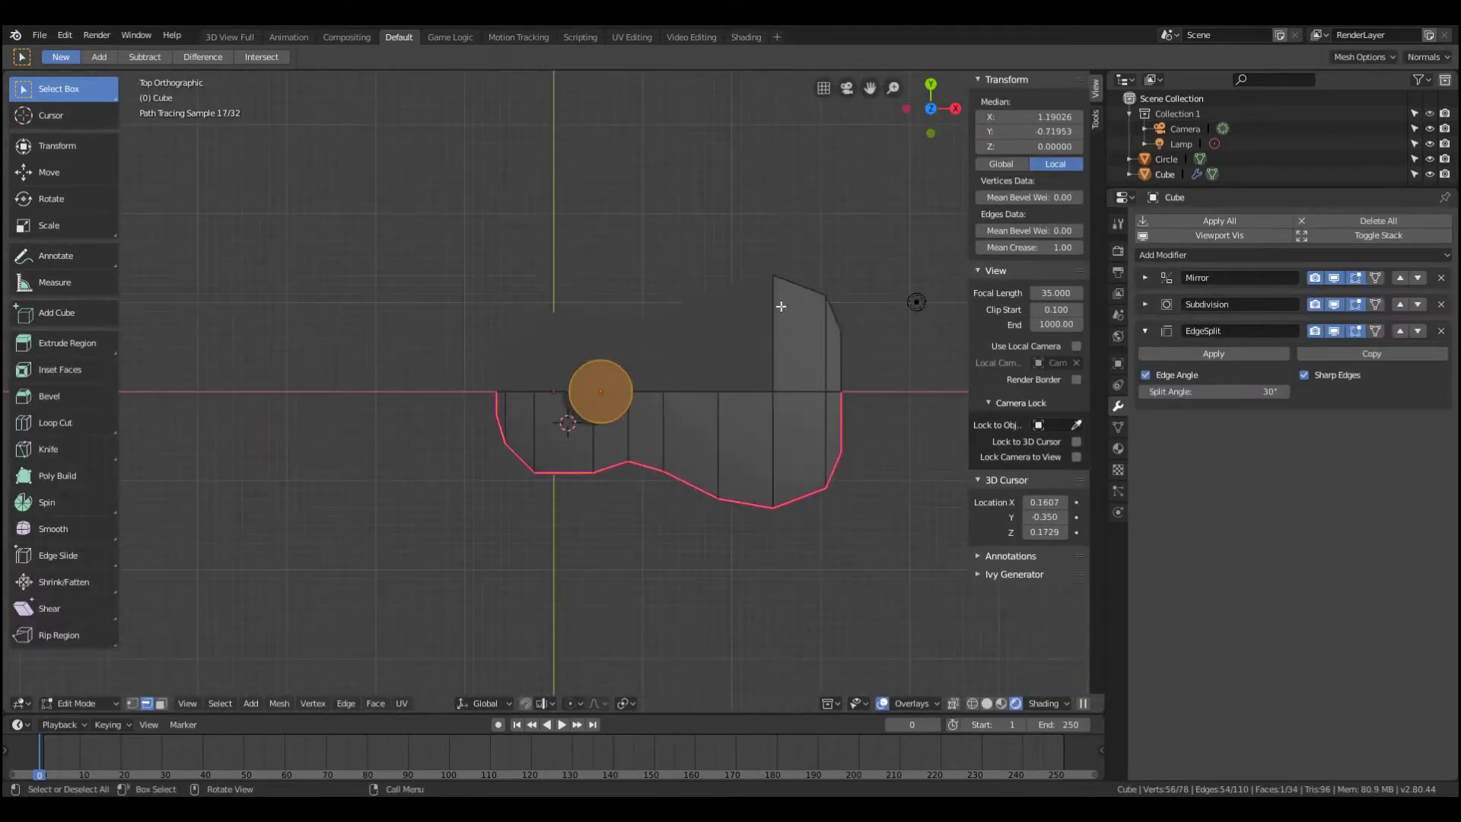
key("ctrl+Tab")
left_click(751, 336)
key("Tab")
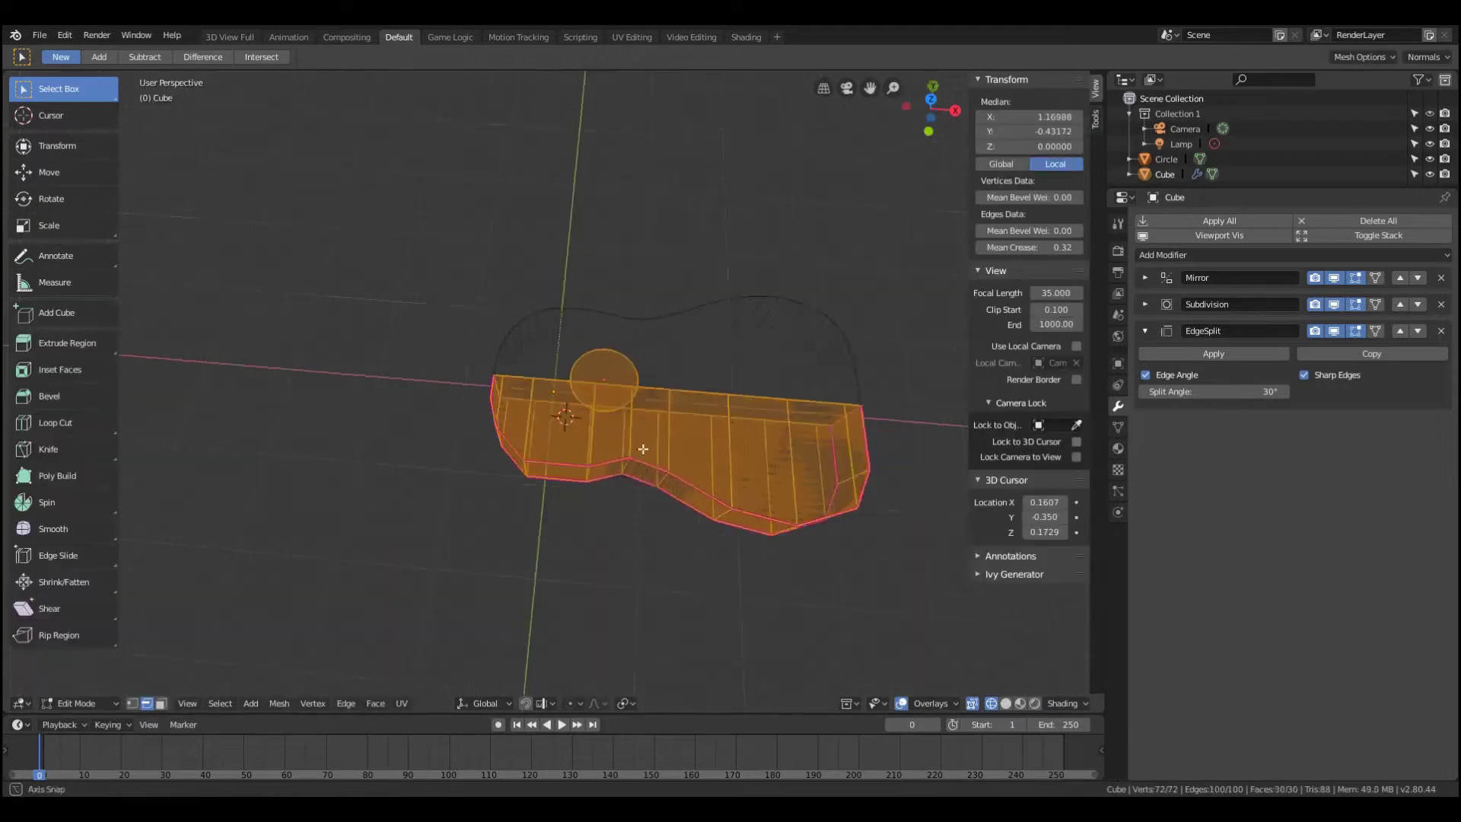
middle_click_drag(680, 426, 601, 463)
scroll(601, 463, "up", 3)
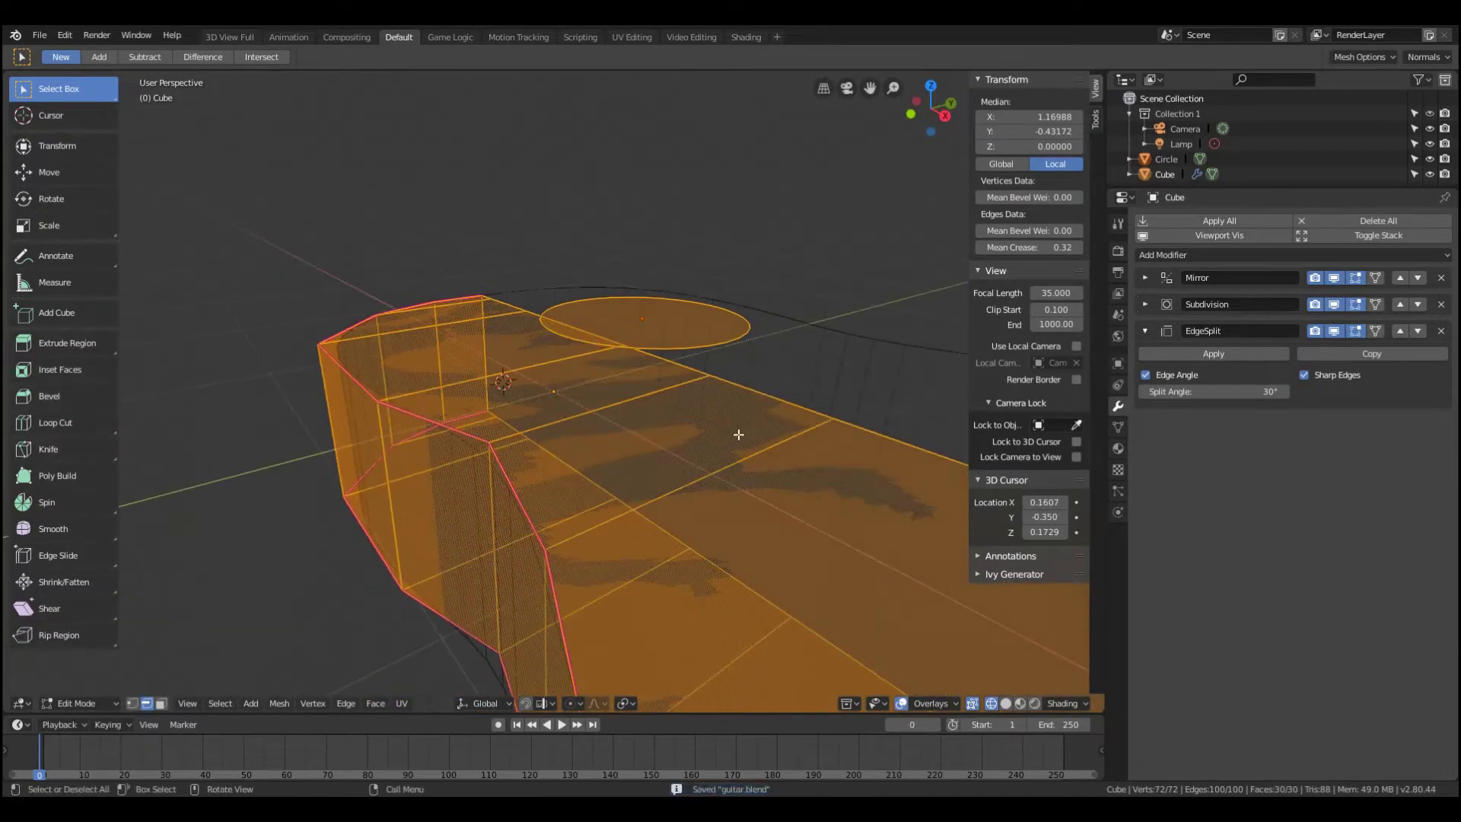
key("KP_7")
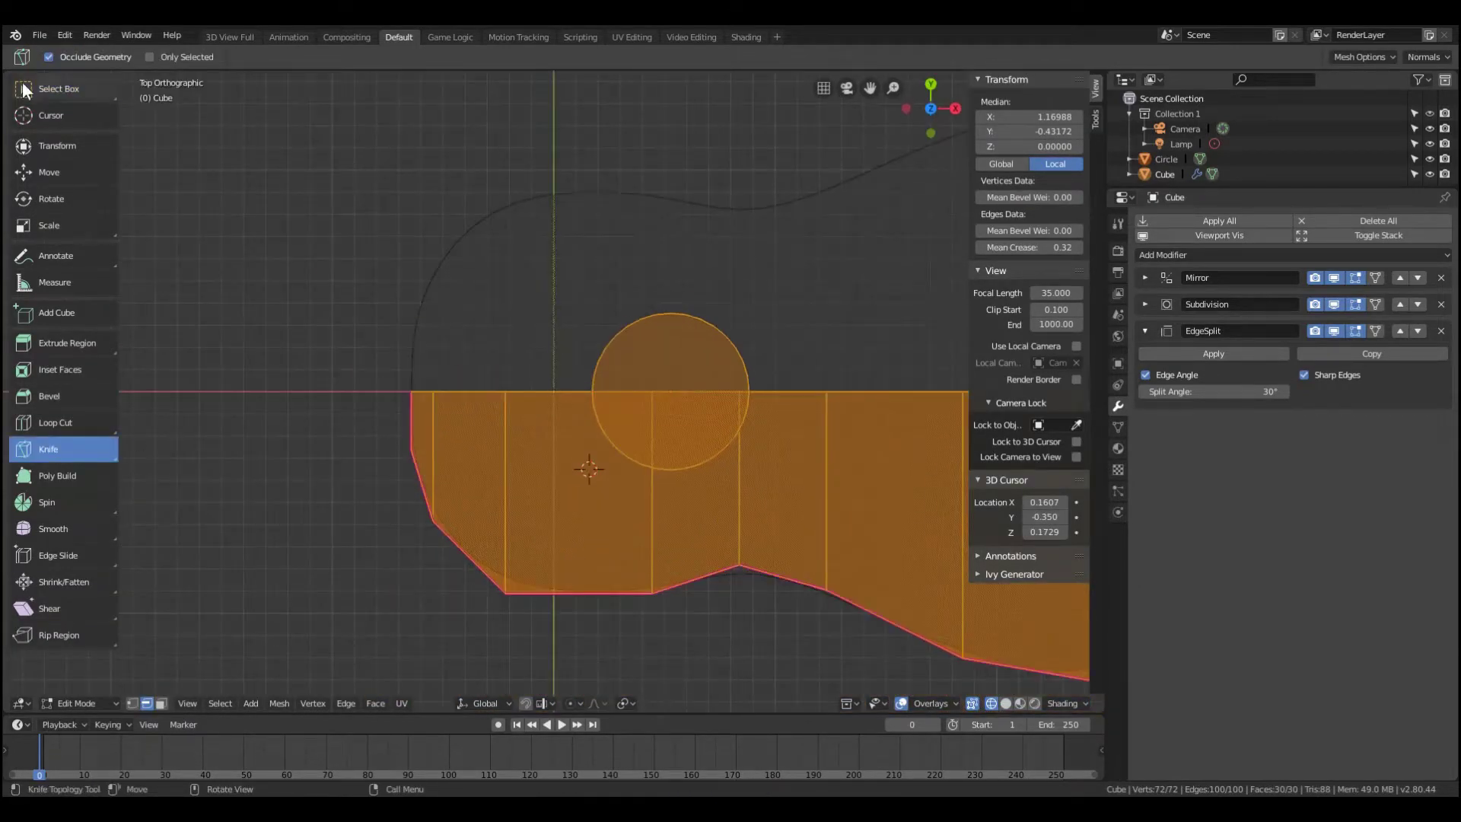
left_click(76, 94)
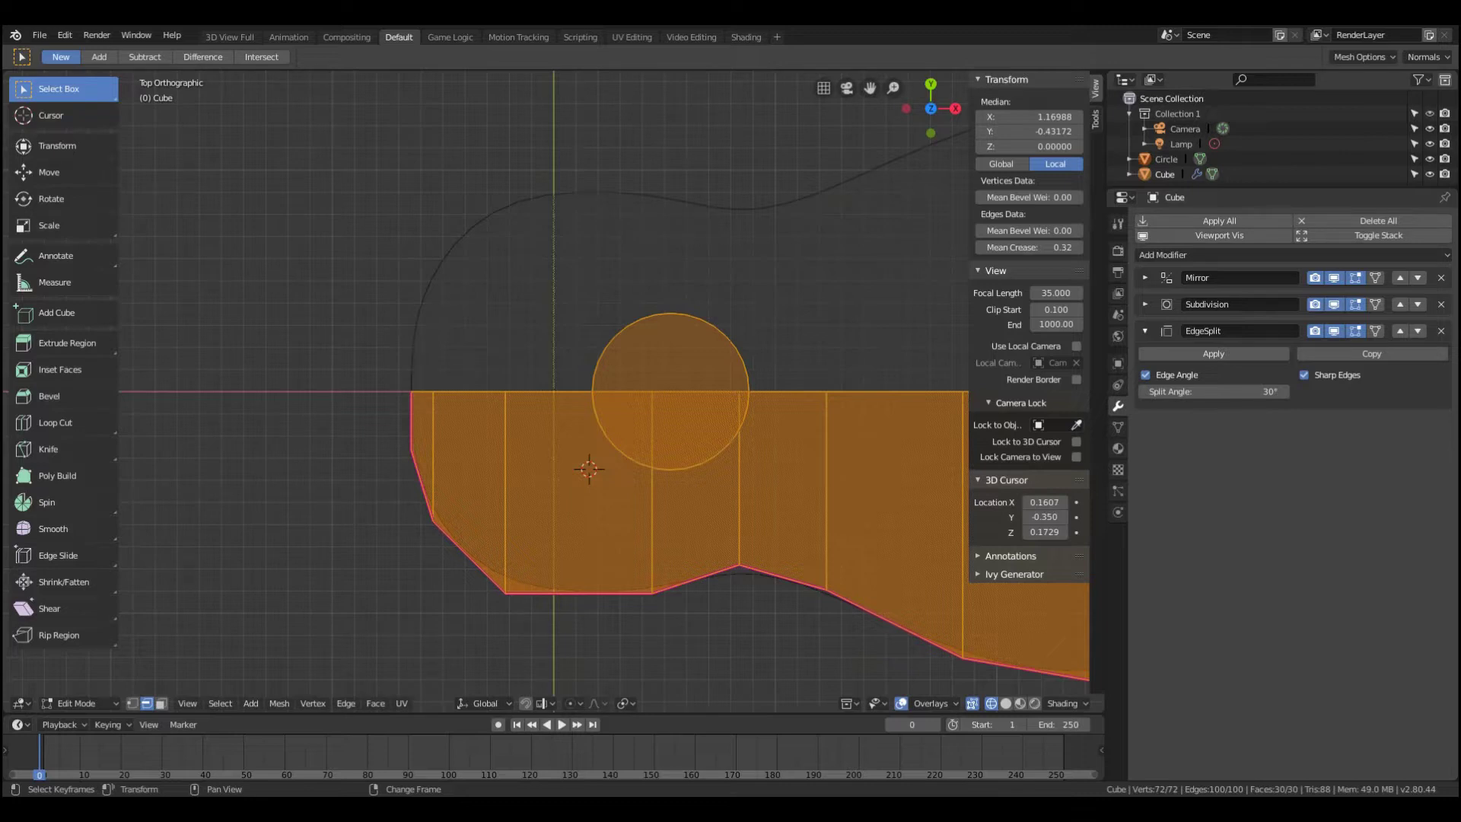
- In wireframe view, raise the circle along the Z axis above the body
middle_click_drag(685, 380, 761, 343)
key("Tab")
key("shift+z")
left_click(782, 340)
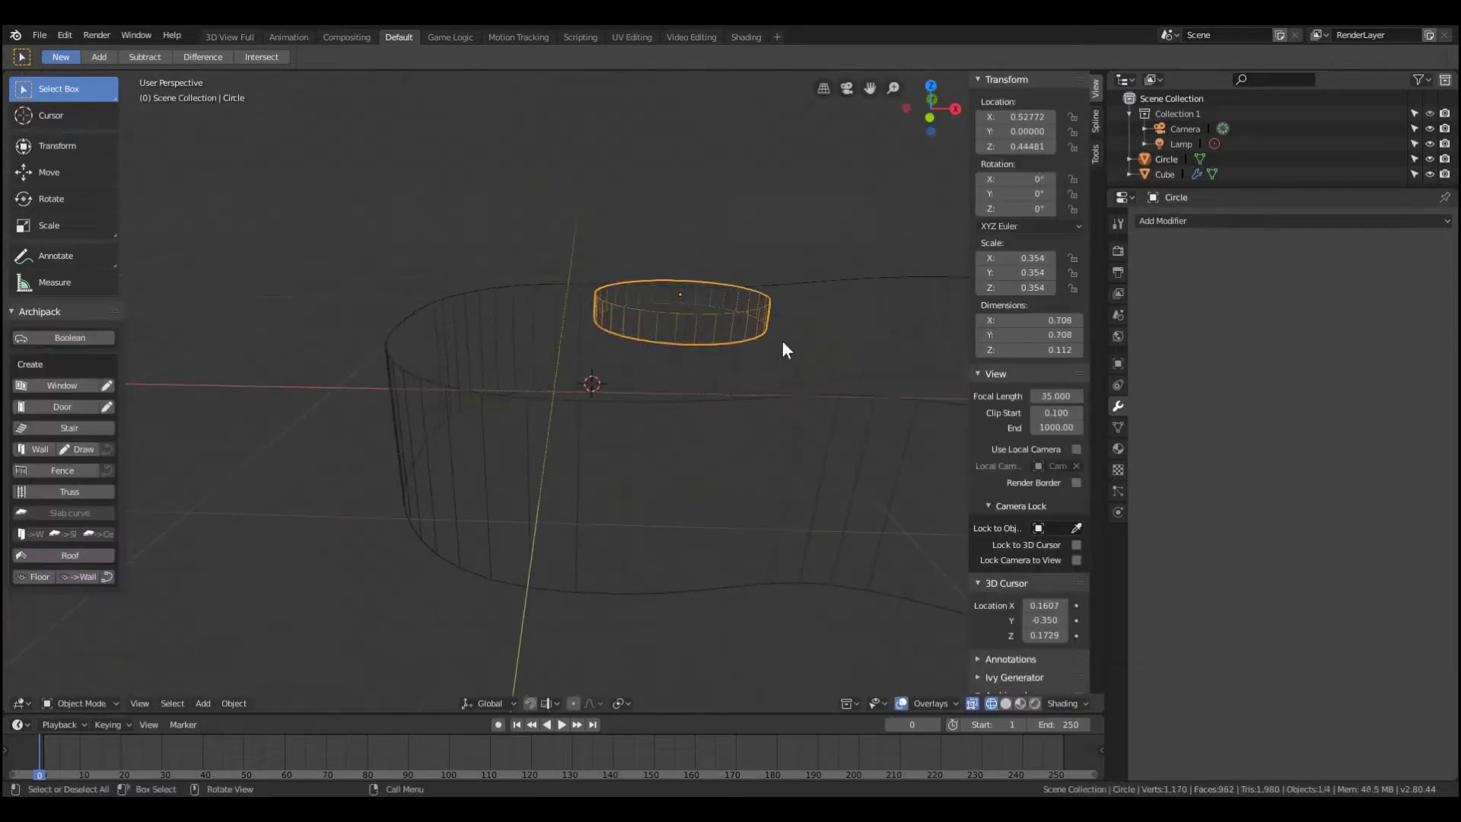
key("shift+z")
key("g")
key("z")
left_click(802, 332)
left_click(802, 332, "shift")
- Add a Boolean modifier to the body using the circle as cutter, then hide the circle
left_click(1206, 255)
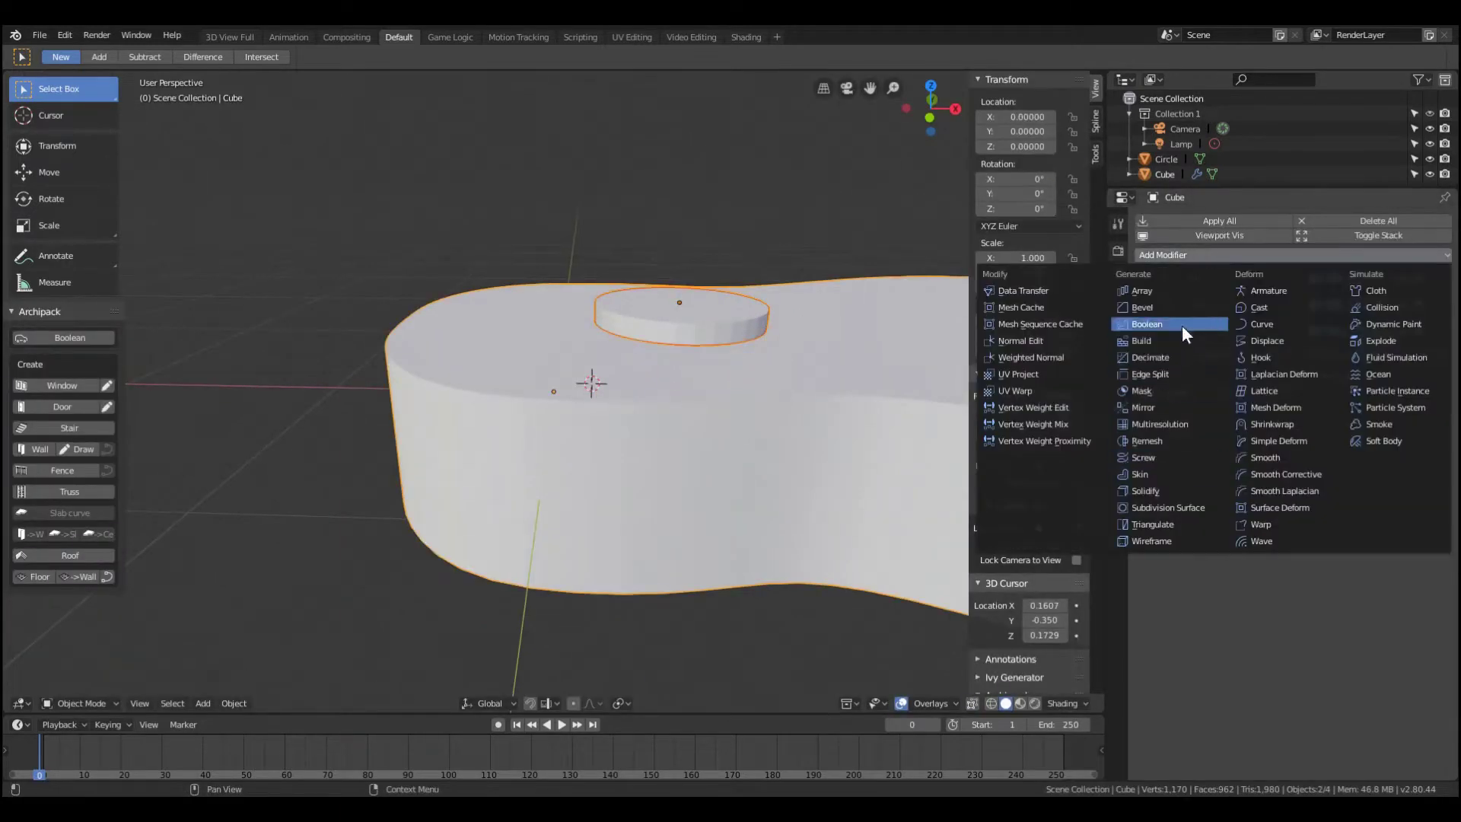
left_click(1185, 335)
left_click(734, 385)
key("h")
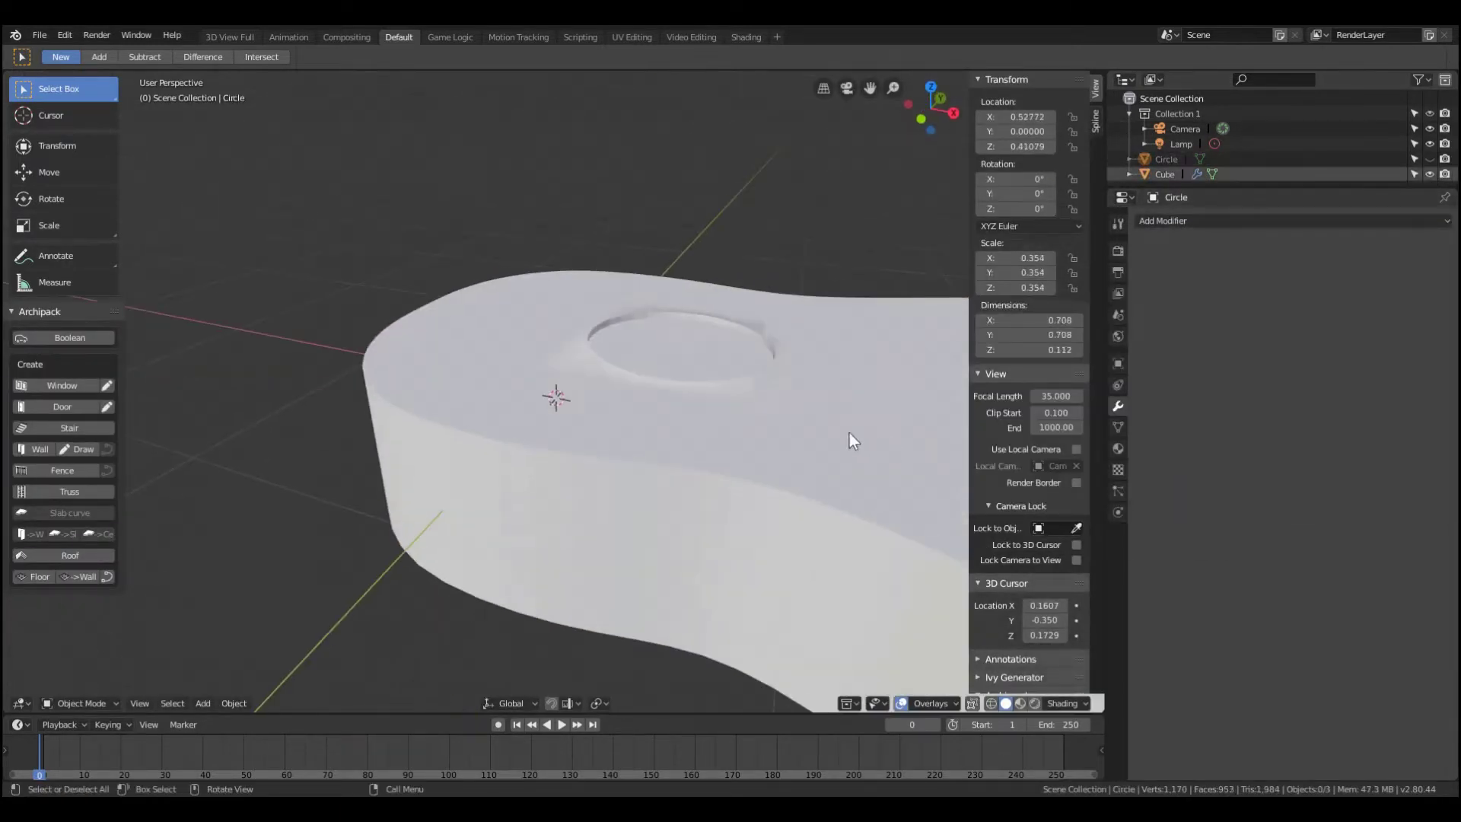
- Add a Solidify modifier to the body with thickness -0.0170, previewed in rendered shading
left_click(1207, 221)
left_click(755, 421)
key("z")
left_click(701, 332)
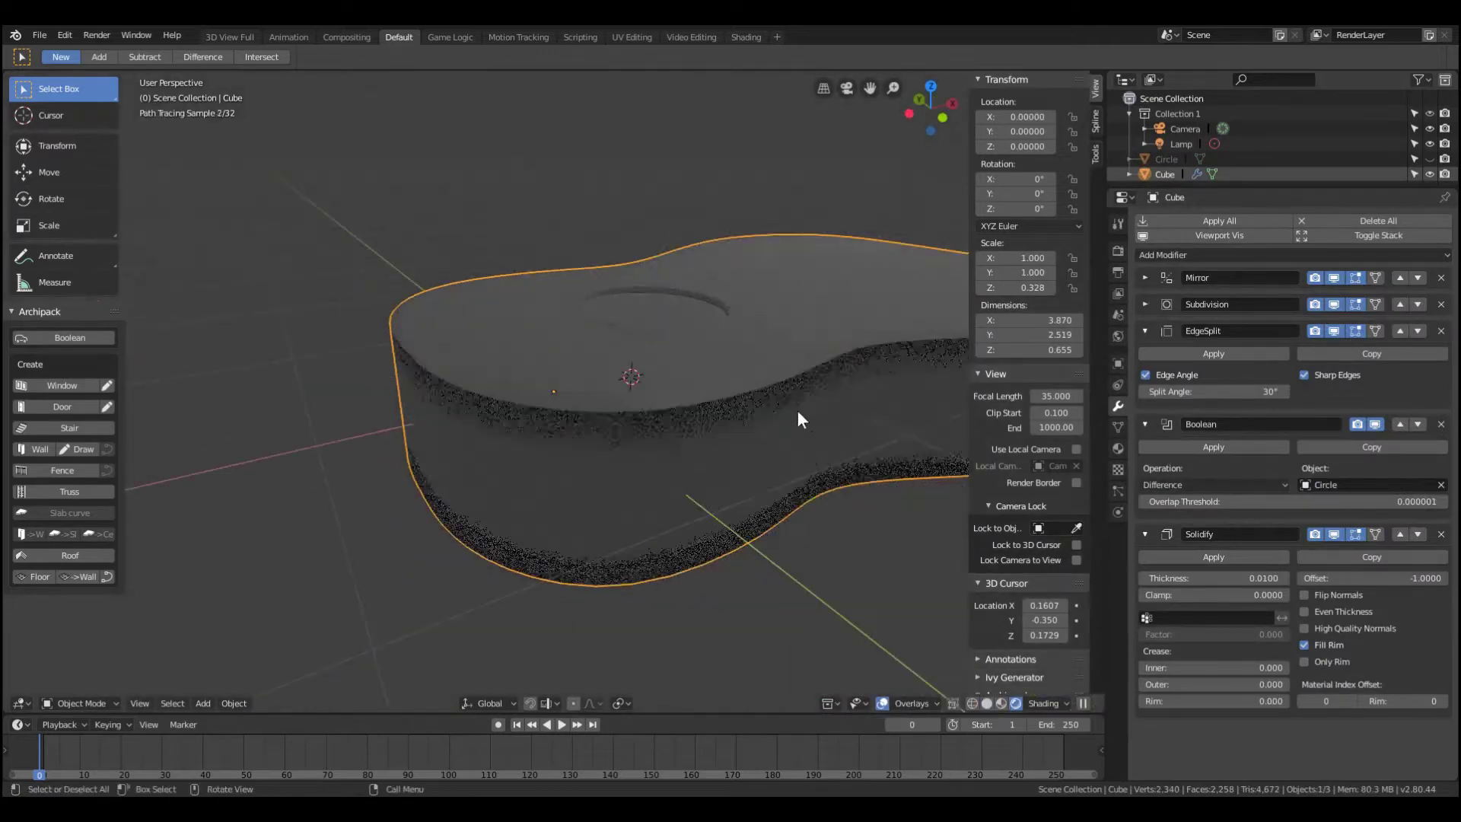
key("shift+z")
middle_click_drag(652, 401, 684, 365)
mouse_move(1214, 578)
left_mouse_down()
mouse_move(1264, 578)
mouse_move(1172, 578)
left_mouse_up()
middle_click_drag(685, 381, 825, 319)
key("z")
left_click(825, 319)
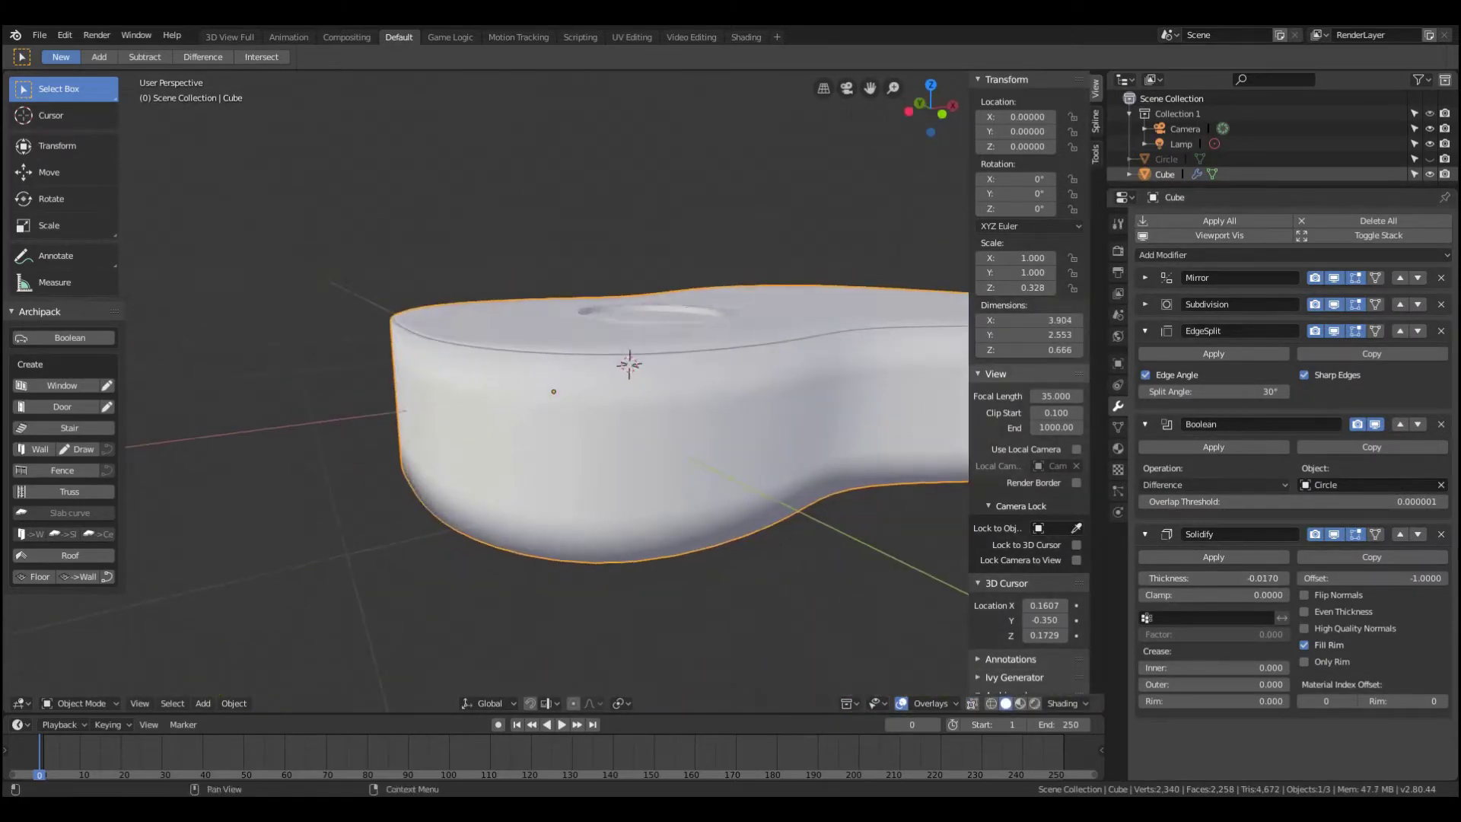
- Unhide the circle, enlarge it, and hide it again
left_click(1166, 159)
key("alt+h")
mouse_move(730, 382)
middle_mouse_down()
mouse_move(734, 345)
mouse_move(743, 367)
mouse_move(760, 360)
mouse_move(758, 399)
middle_mouse_up()
key("s")
left_click(729, 329)
key("h")
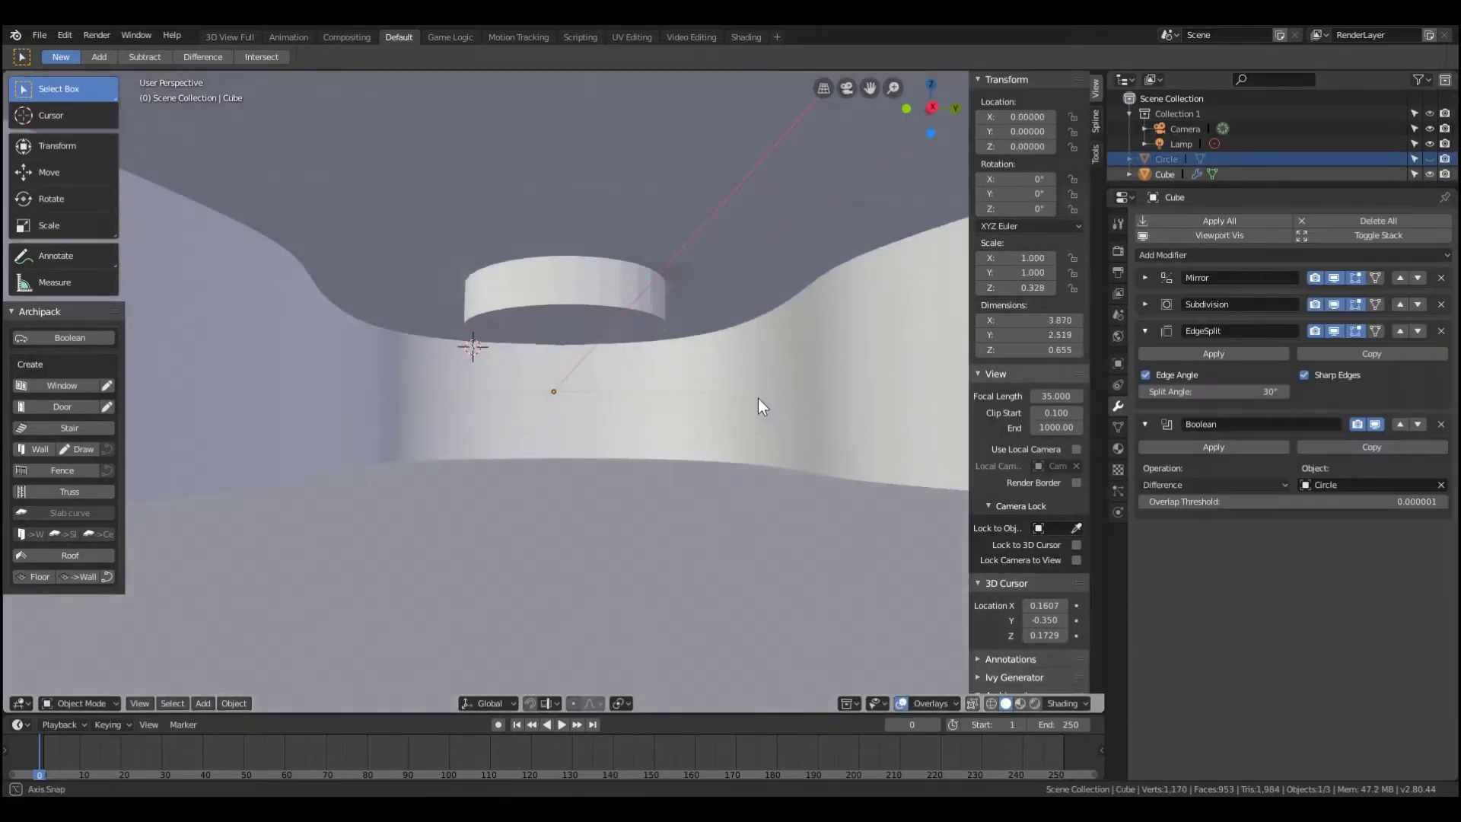
- Try the Boolean Intersect operation, then revert to Difference and check the hole
left_click(1208, 467)
left_click(1268, 485)
left_click(1163, 434)
mouse_move(760, 459)
middle_mouse_down()
mouse_move(595, 331)
mouse_move(805, 440)
mouse_move(731, 426)
middle_mouse_up()
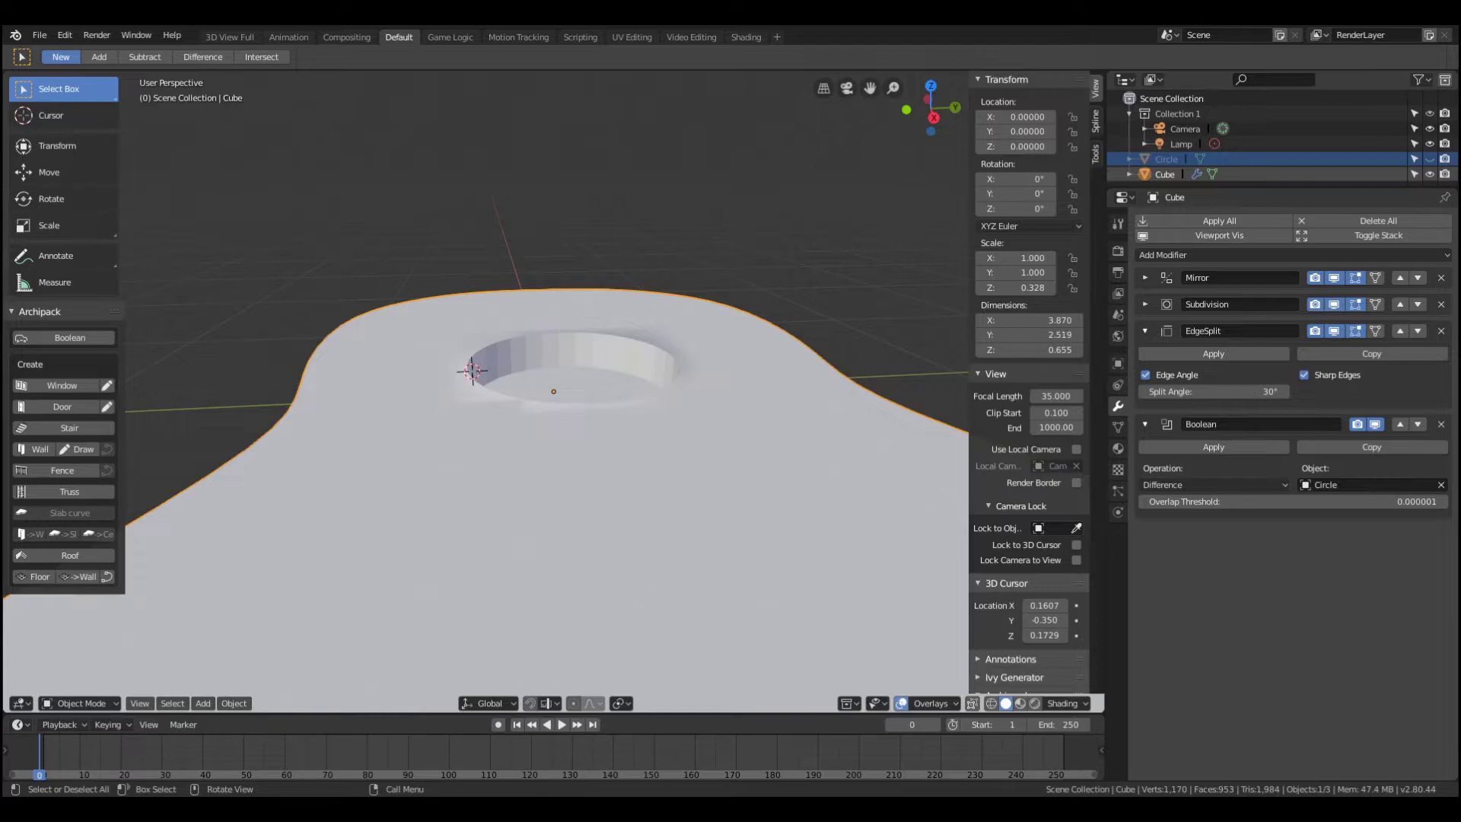
- Remove the Boolean modifier from the body and show the circle again
left_click(1440, 424)
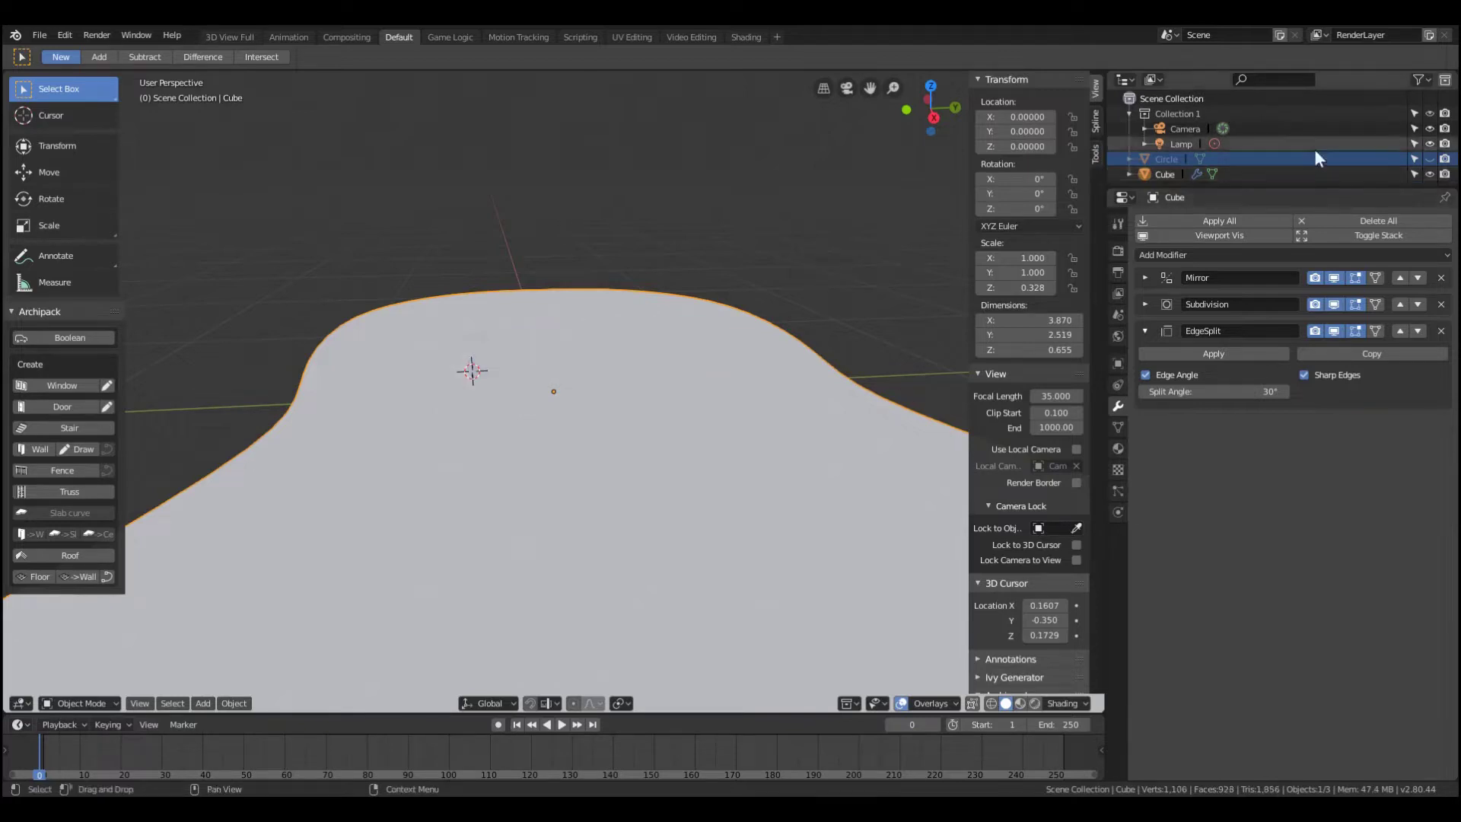
left_click(1429, 159)
left_click(1166, 159)
- Give the circle a Boolean modifier with Object Cube and Operation Union
left_click(1218, 255)
left_click(1182, 312)
left_click(1429, 159)
left_click(1440, 337)
left_click(719, 457)
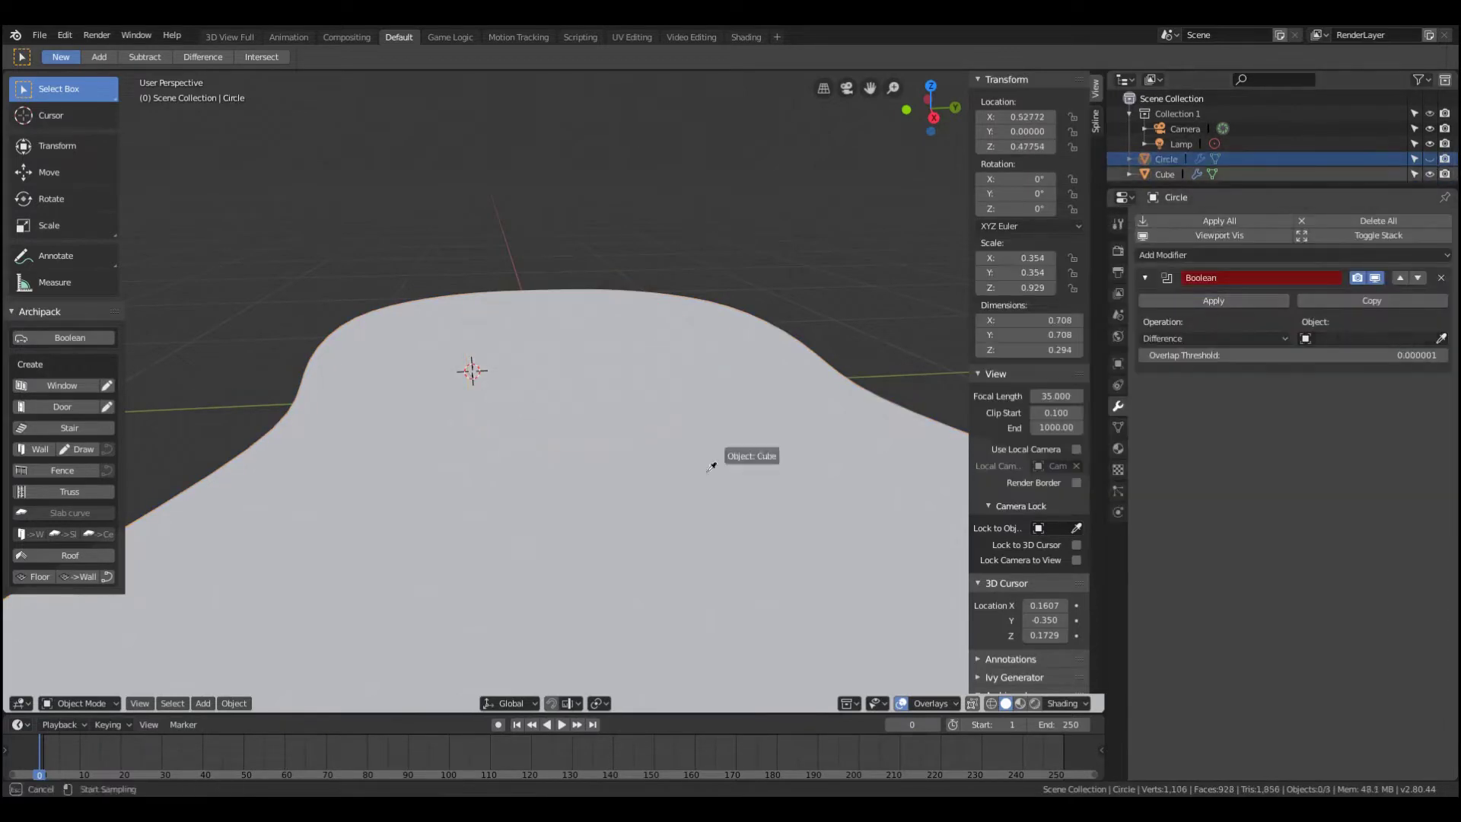
left_click(1210, 338)
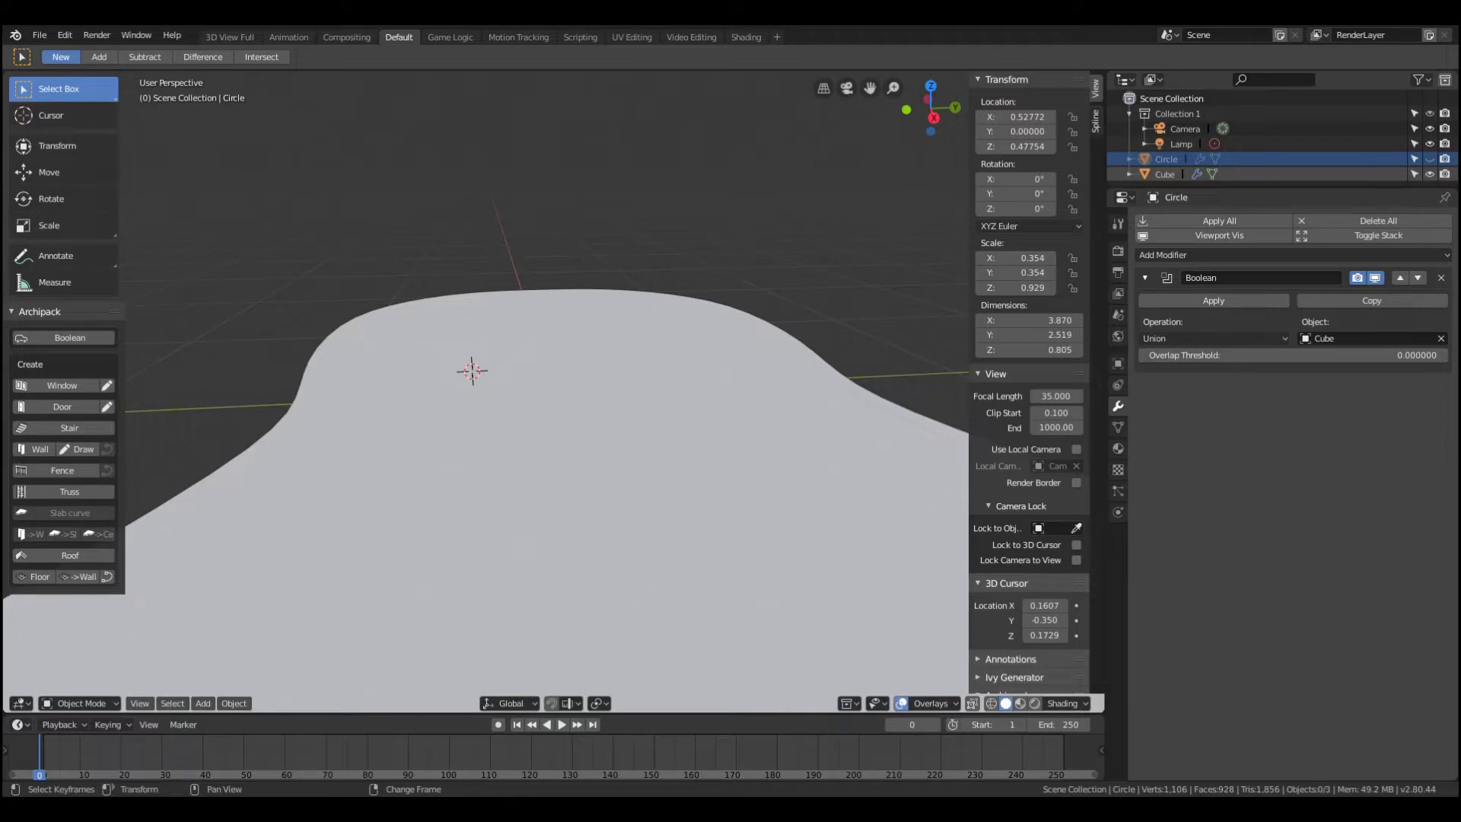
middle_click_drag(560, 477, 660, 452)
left_click(39, 35)
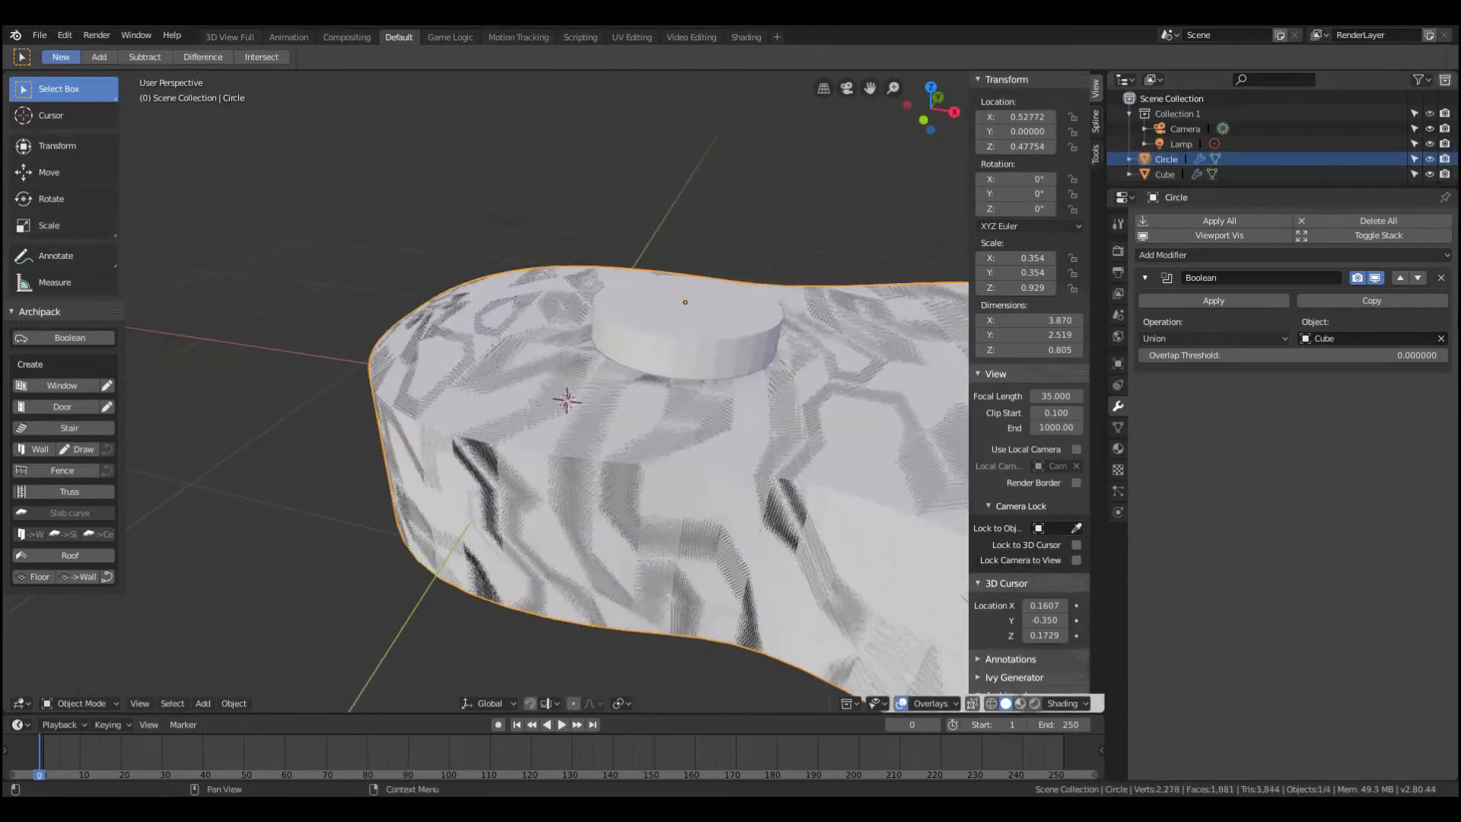
- Try BoolTool Brush Difference and Intersect operations between the circle and the body
key("ctrl+shift+b")
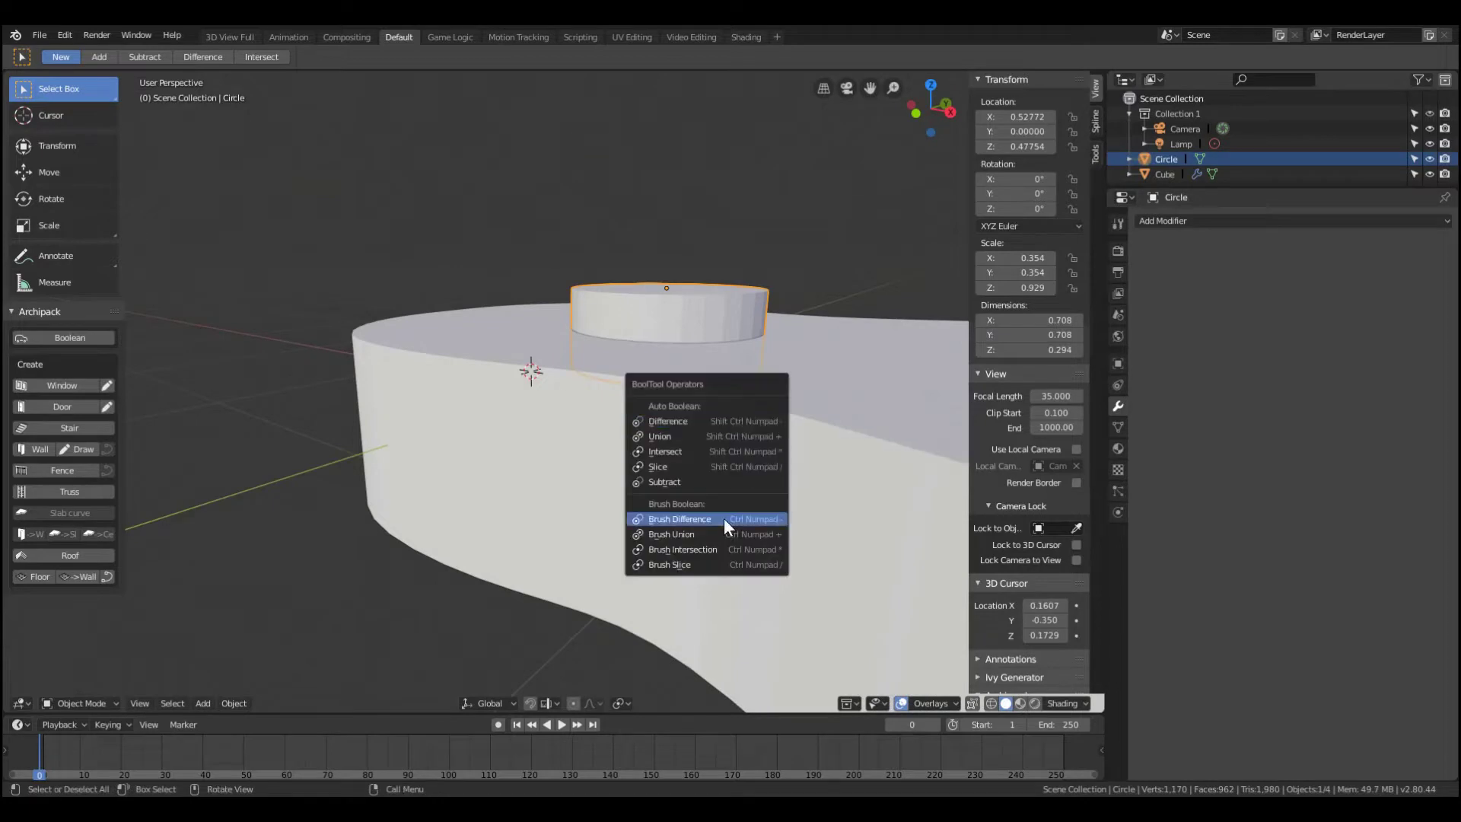
left_click(723, 523)
key("ctrl+shift+b")
left_click(716, 366)
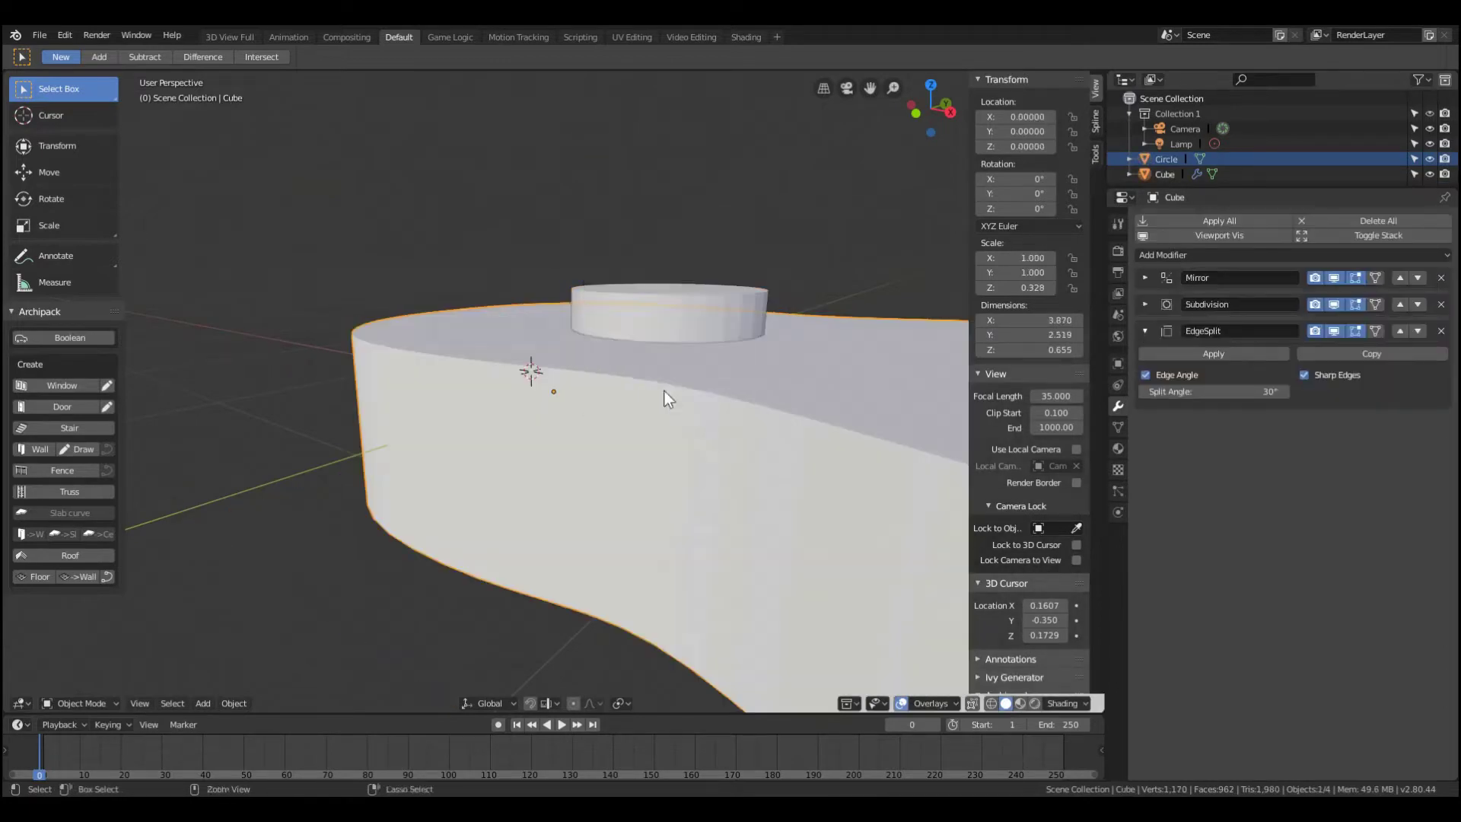
key("ctrl+shift+b")
left_click(720, 300, "shift")
key("ctrl+shift+b")
left_click(724, 371)
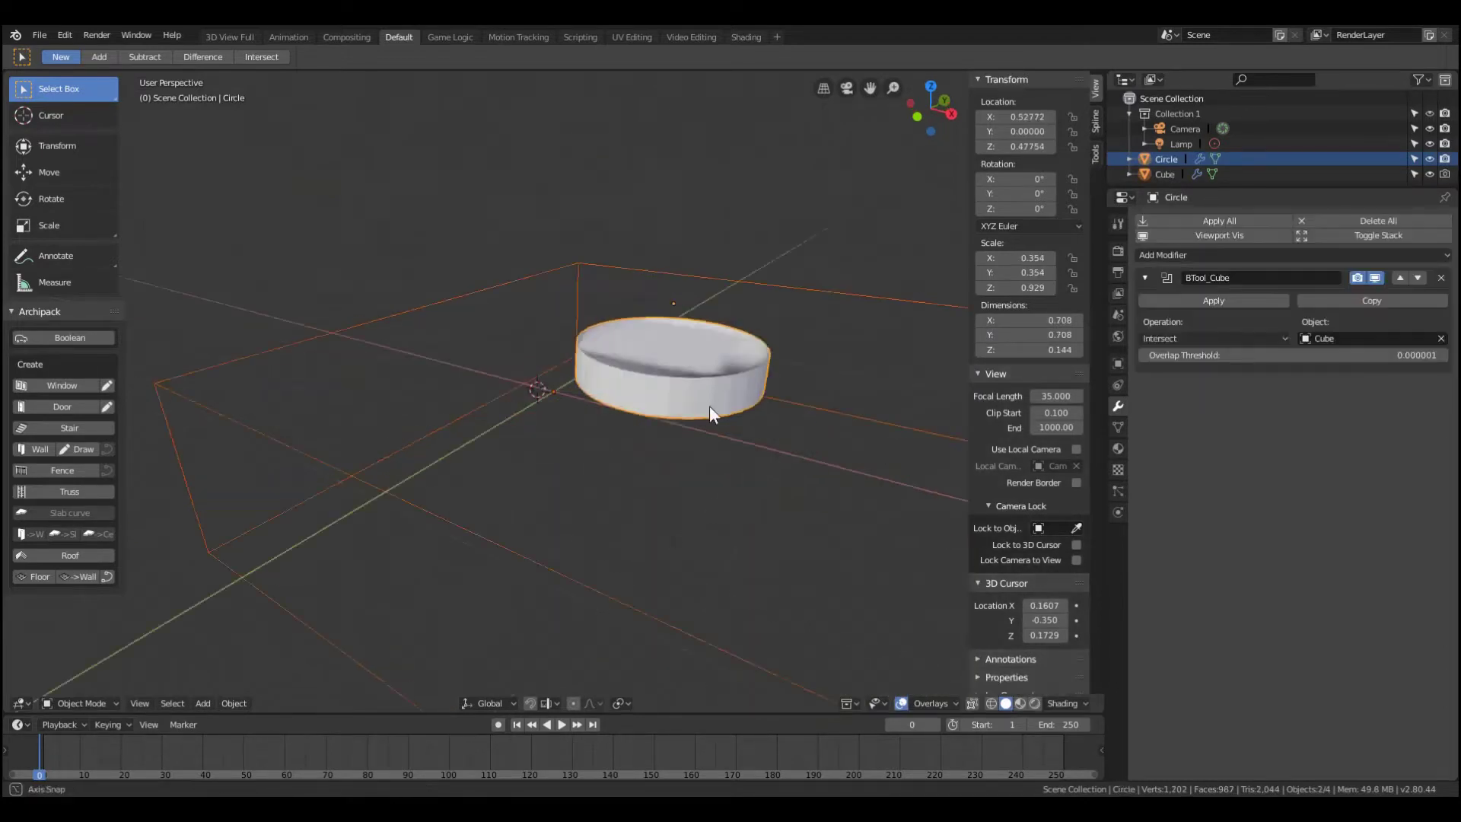
key("ctrl+shift+b")
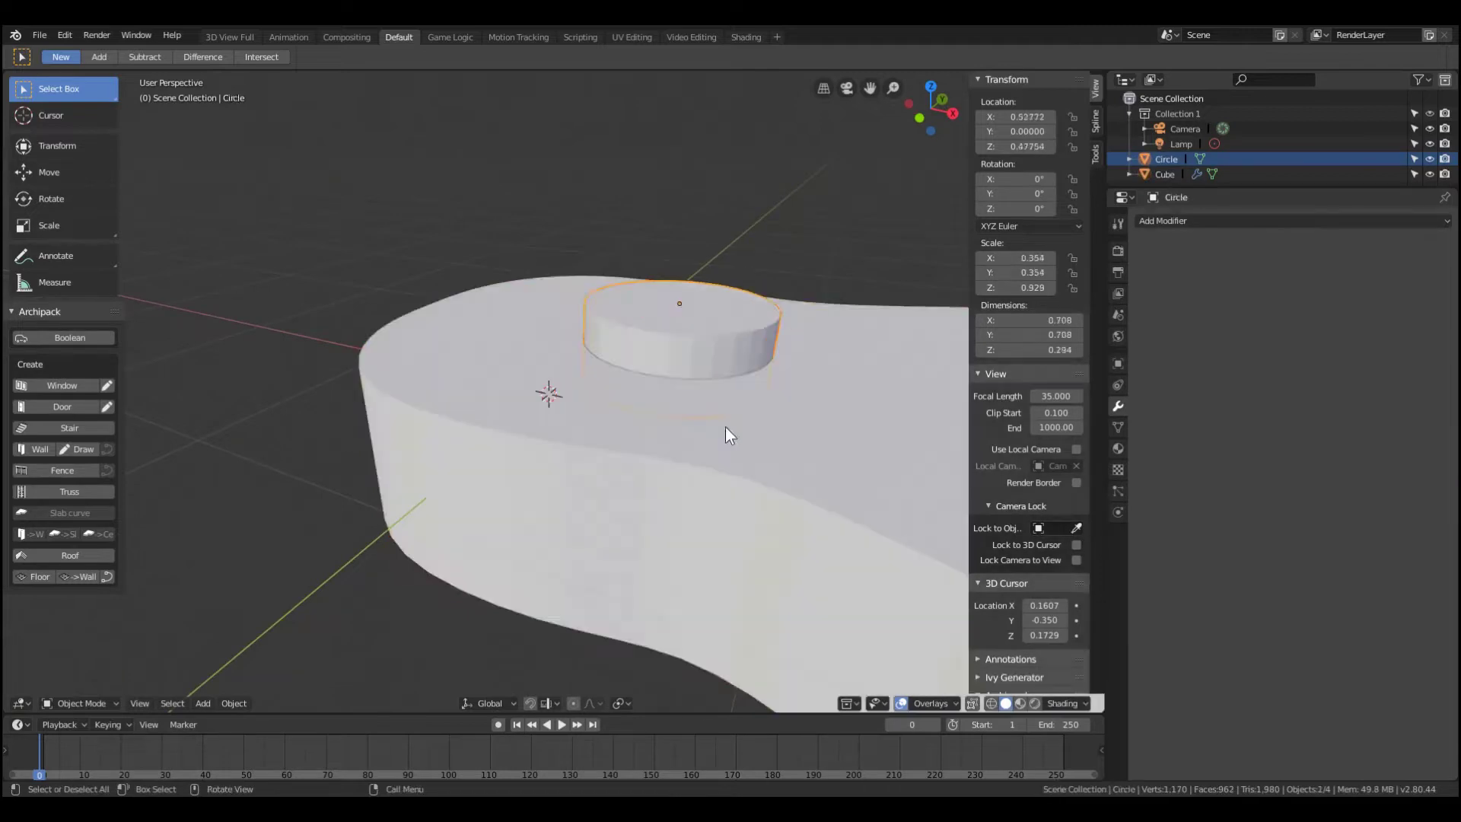
key("ctrl+shift+b")
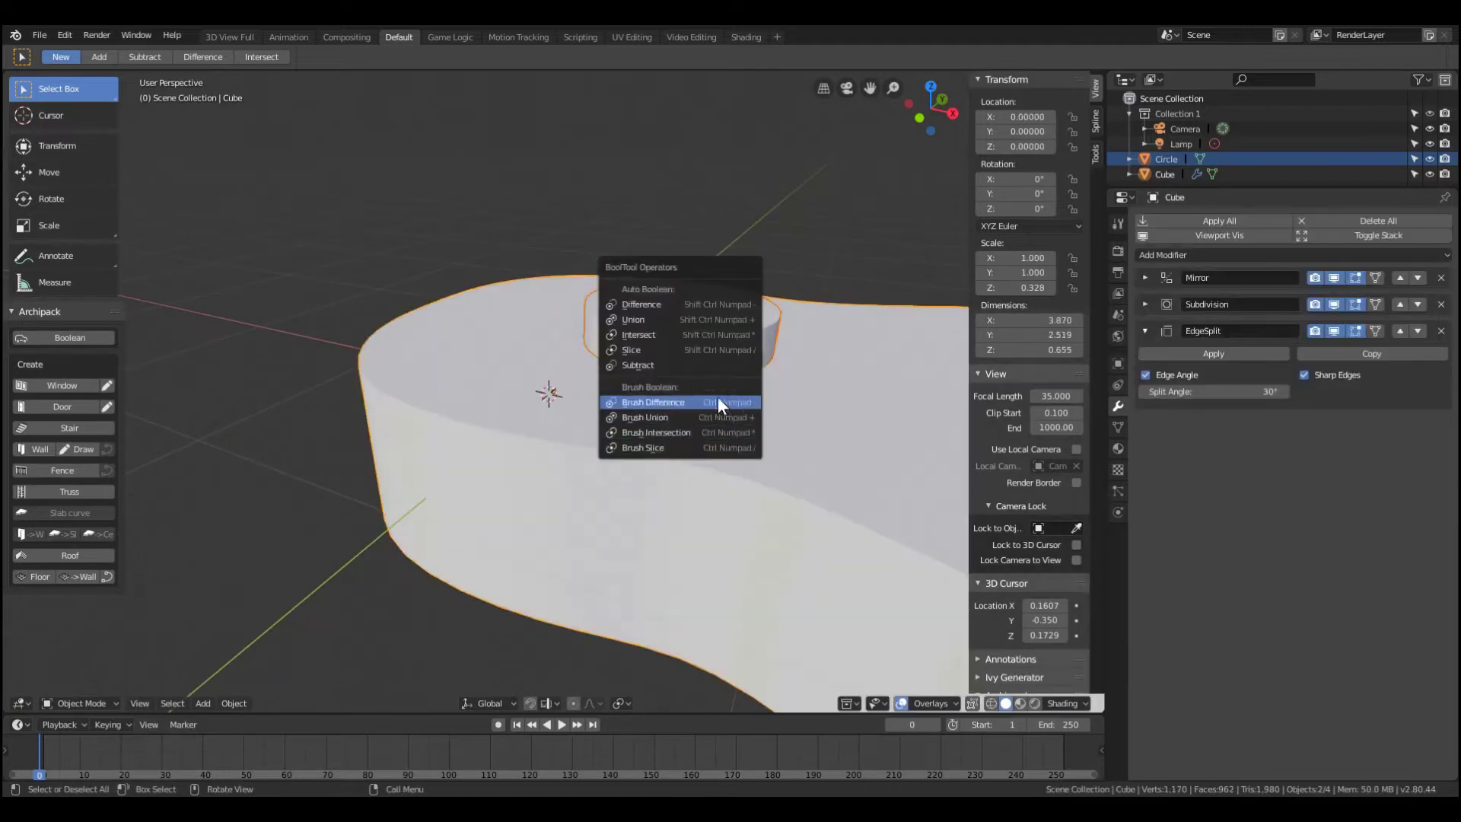
left_click(718, 396)
middle_click_drag(692, 435, 755, 414)
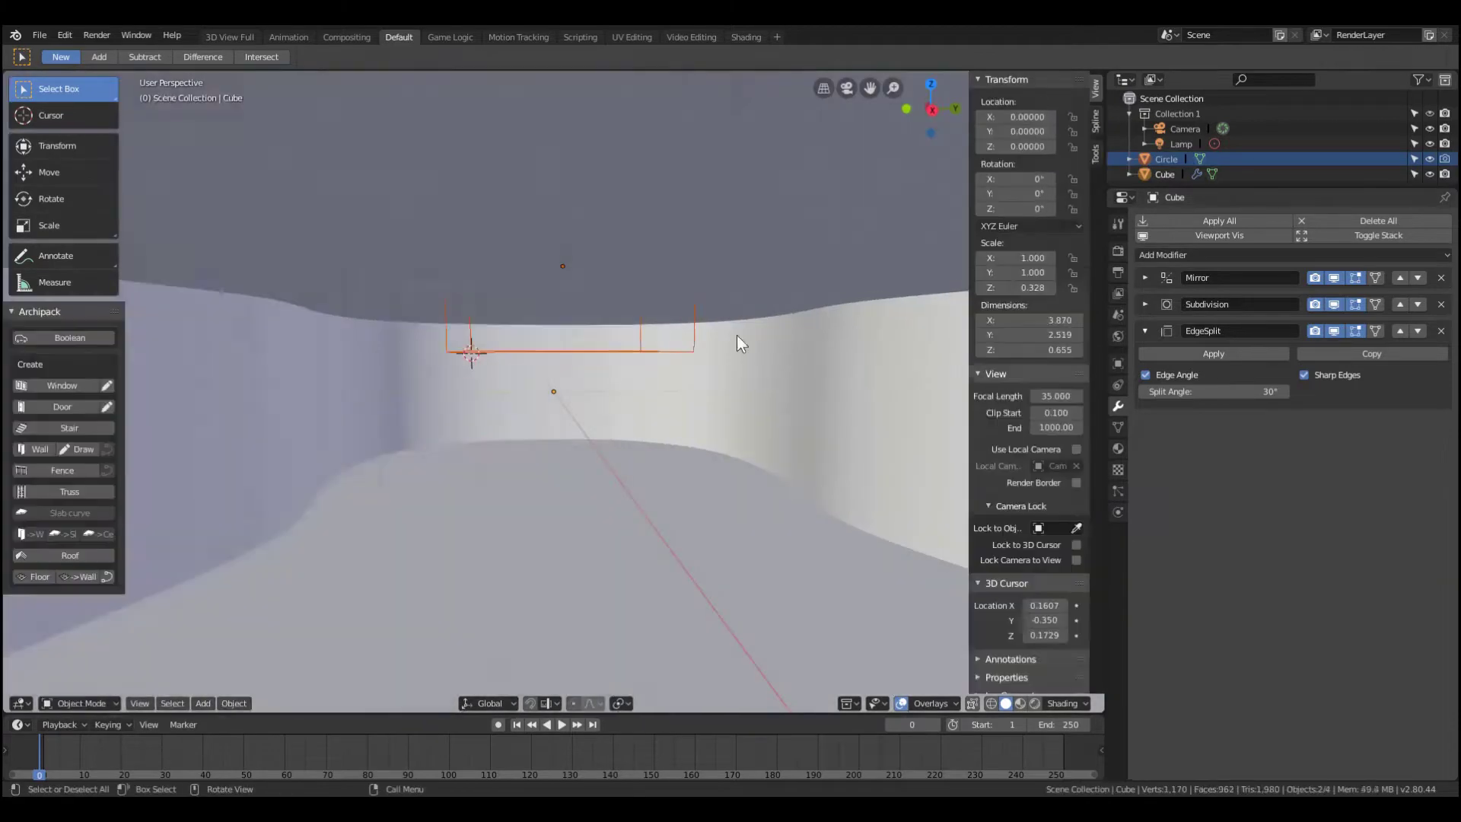
- Delete the circle and return to the top view
left_click(736, 353)
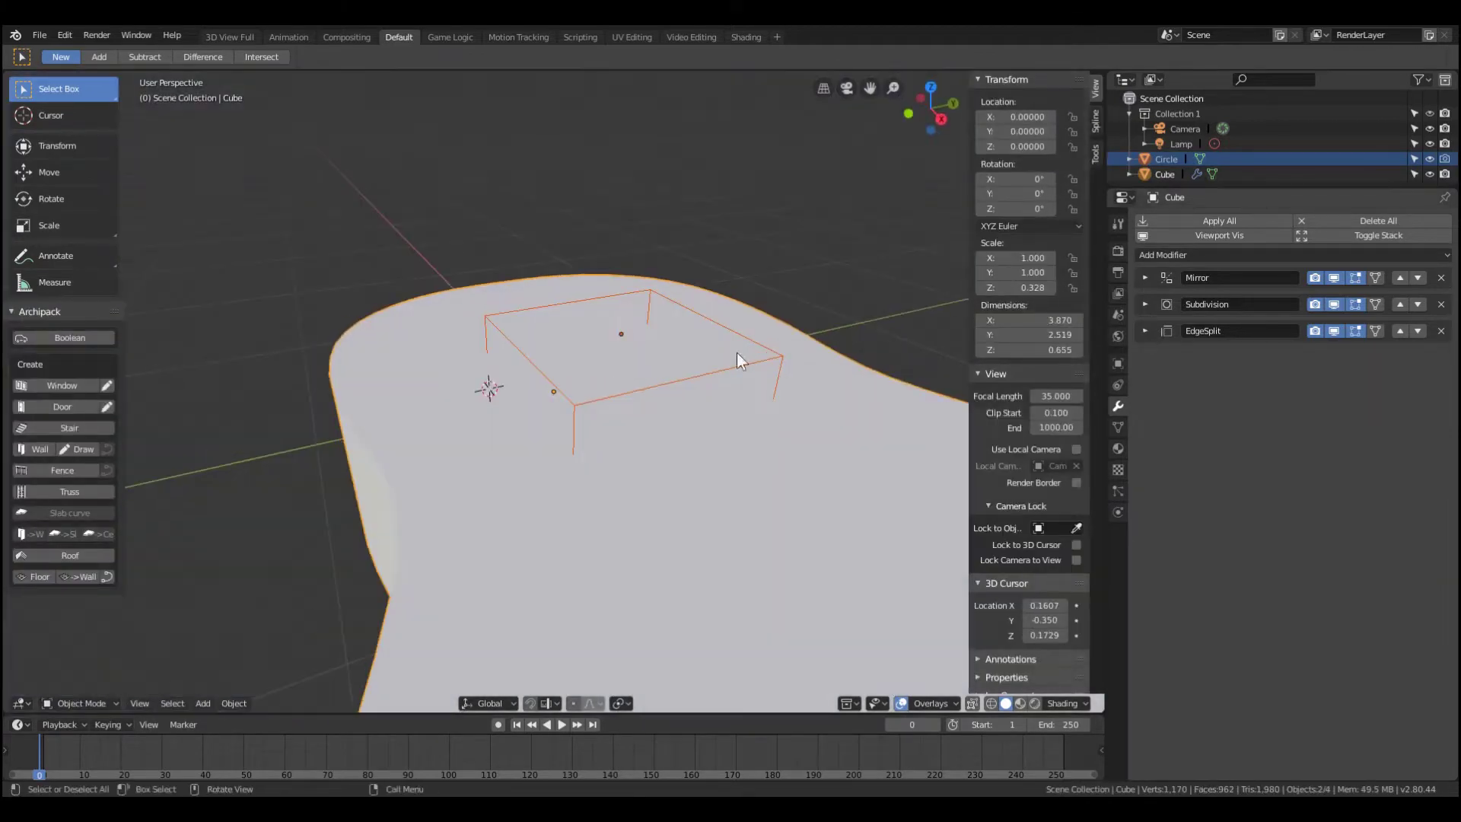
key("x")
left_click(731, 367)
key("KP_7")
key("shift+a")
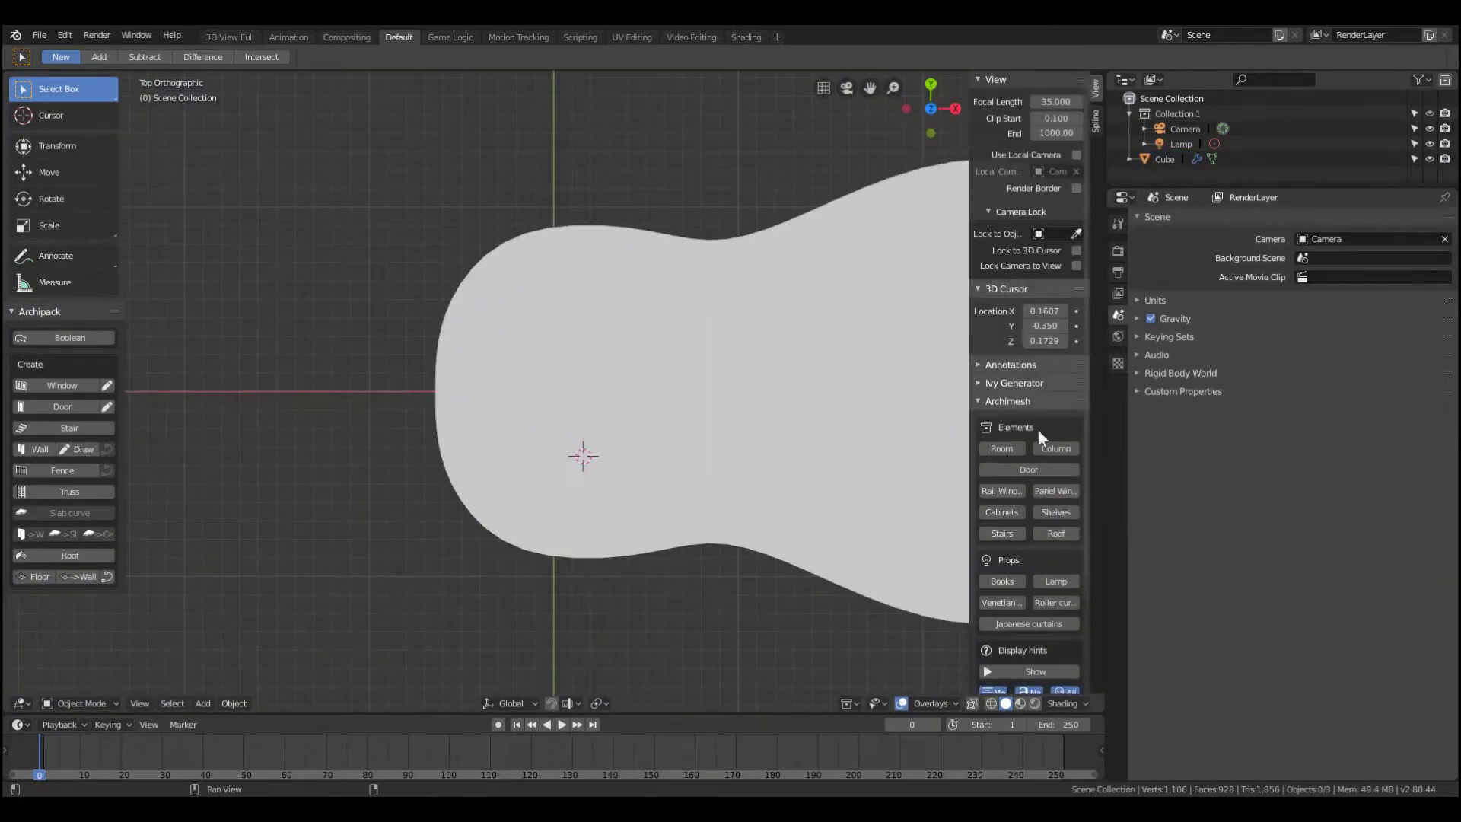
- Reset the 3D cursor, add a circle at the origin, shrink it and raise it above the body
right_click(1044, 326)
left_click(981, 368)
key("shift+a")
left_click(778, 378)
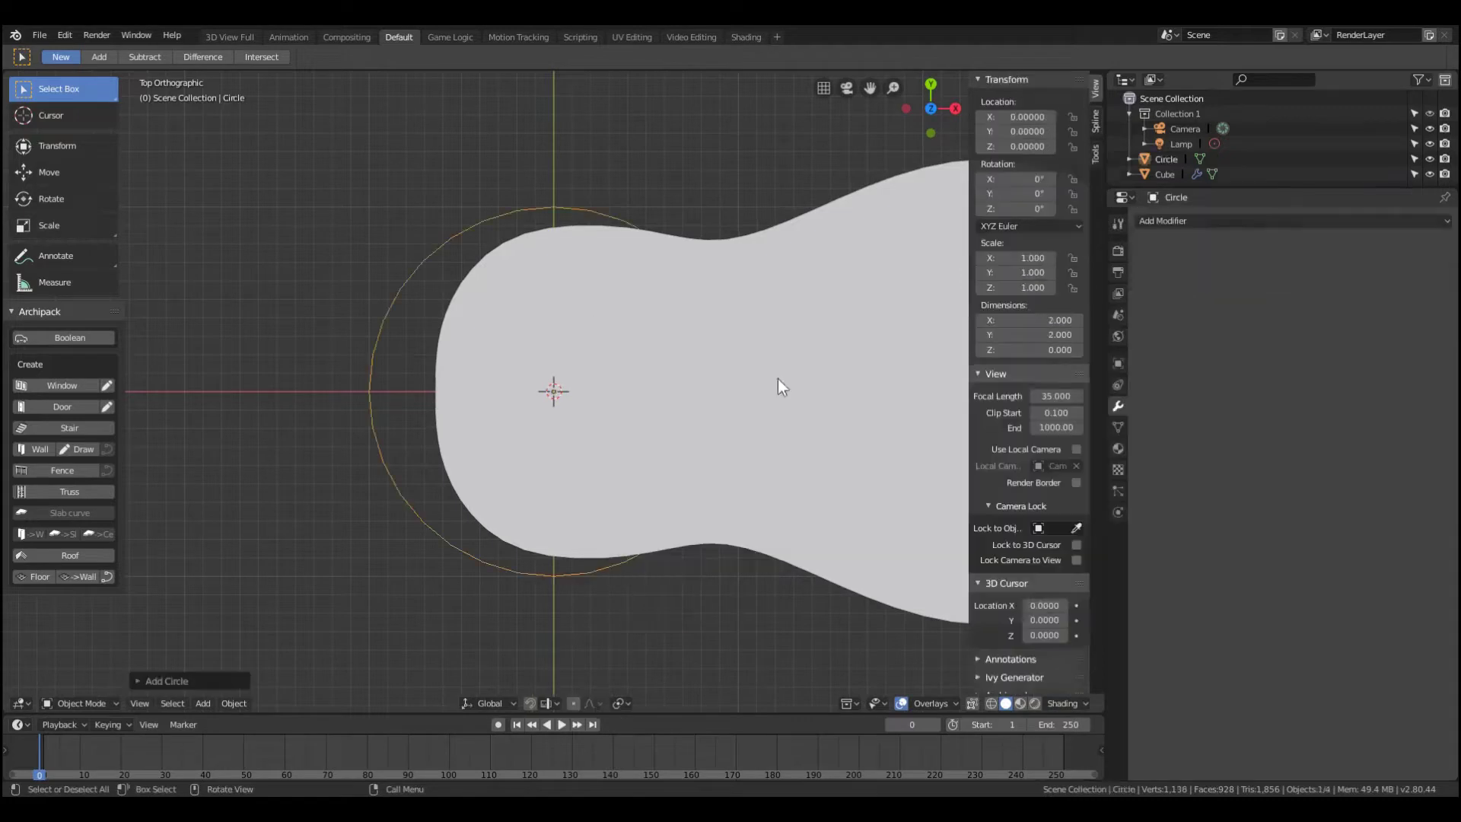
key("s")
key("g")
key("z")
left_click(684, 303)
middle_click_drag(684, 303, 734, 399)
key("KP_7")
key("s")
left_click(724, 312)
key("g")
key("x")
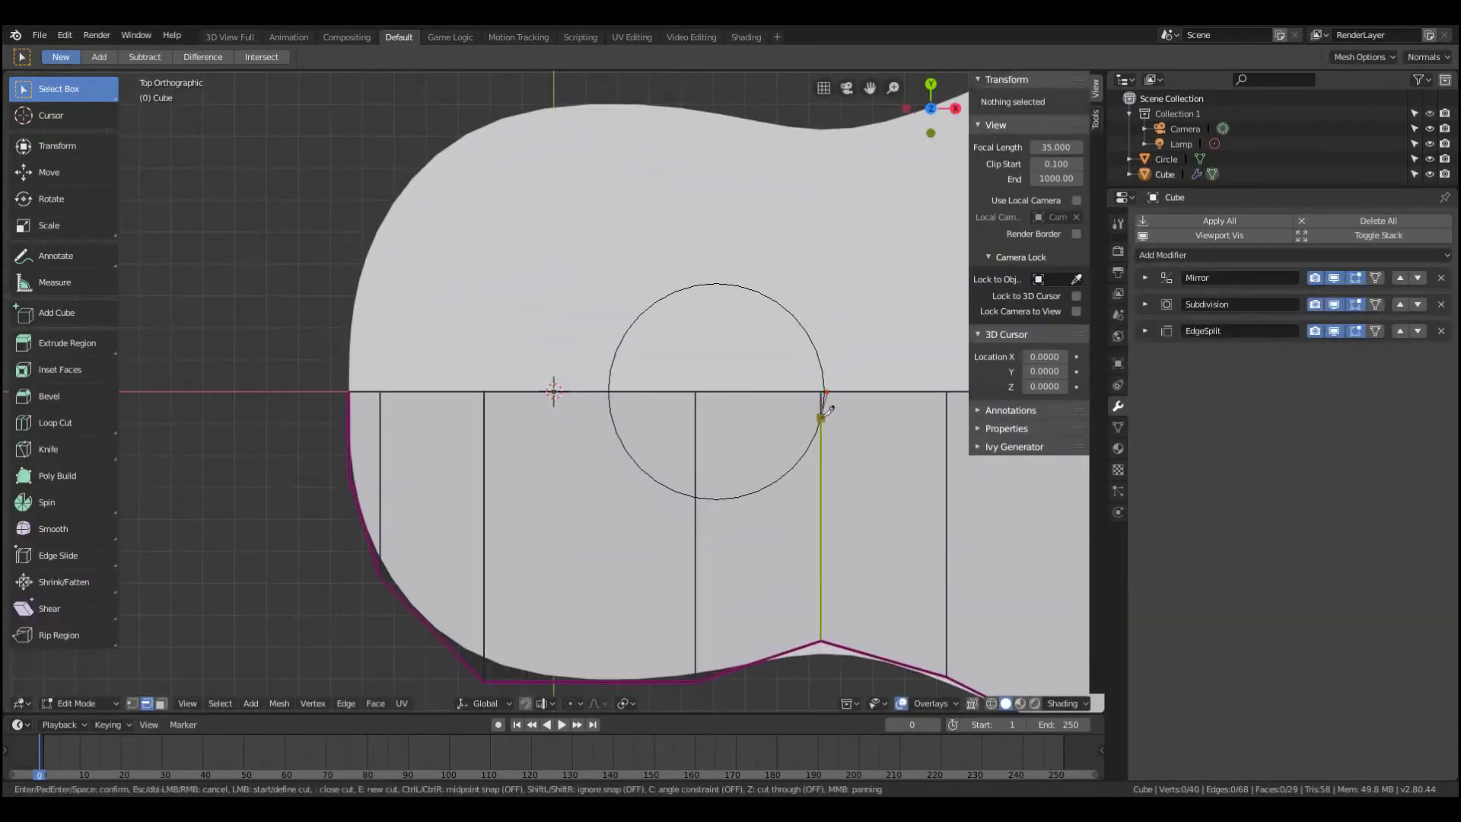
- Knife-cut the body along the circle's outline to form the sound hole
left_click(822, 416)
left_click(809, 448)
scroll(768, 445, "up", 1)
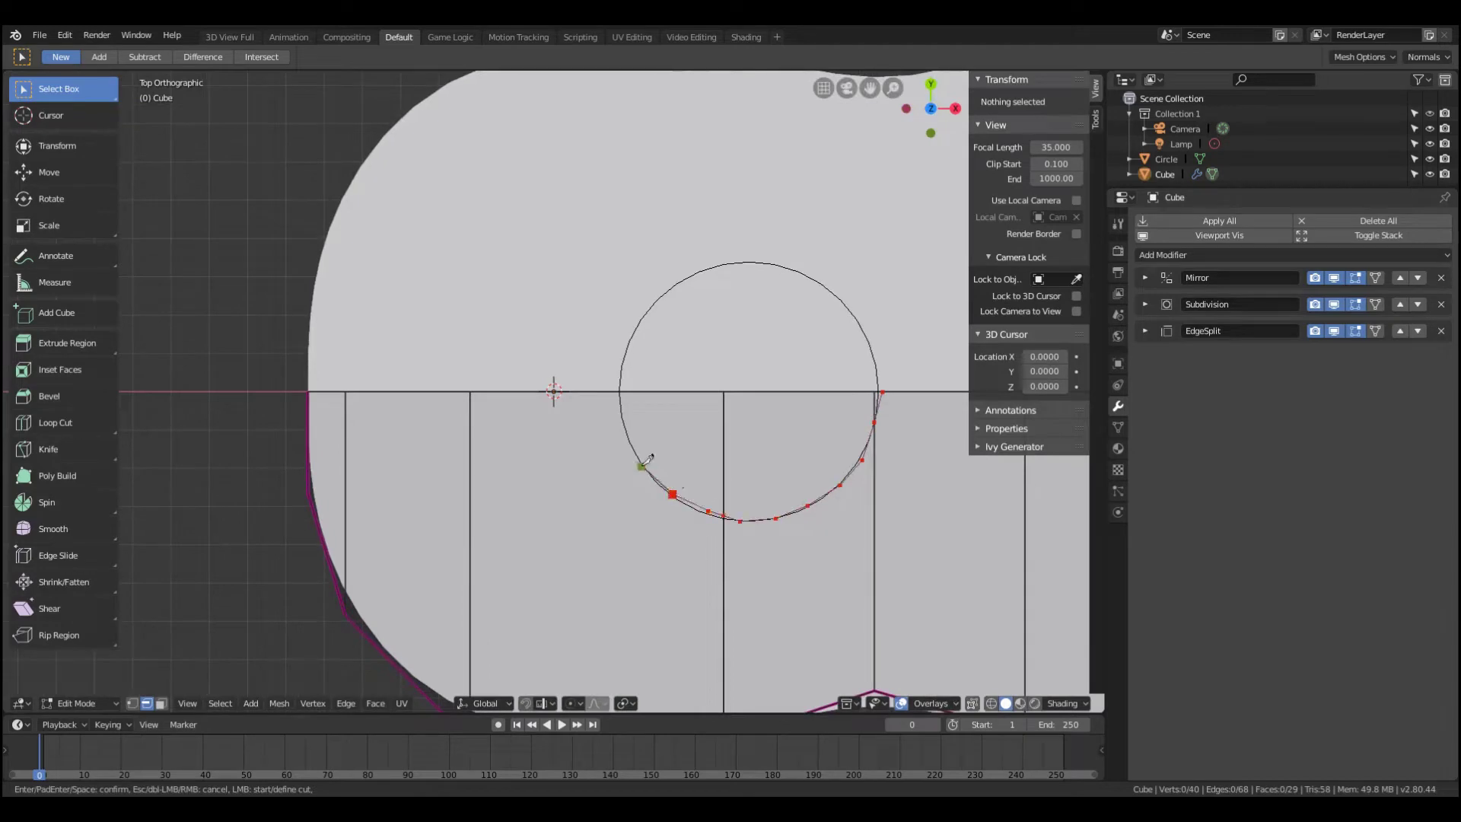
key("Return")
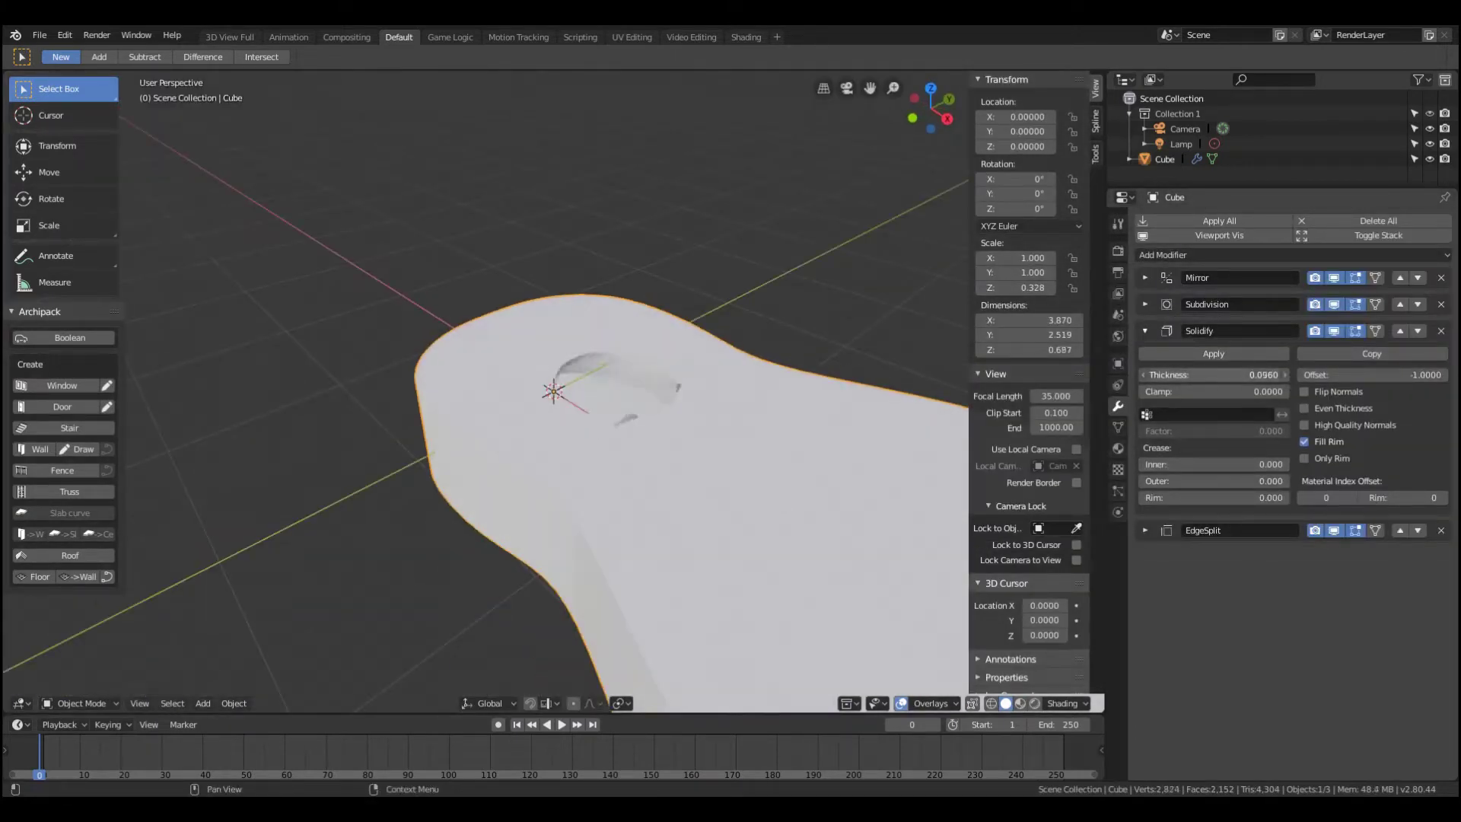
- Move Solidify above Subdivision, set thickness 0.081 and inner/outer crease 1, and save guitar.blend
left_click(1400, 330)
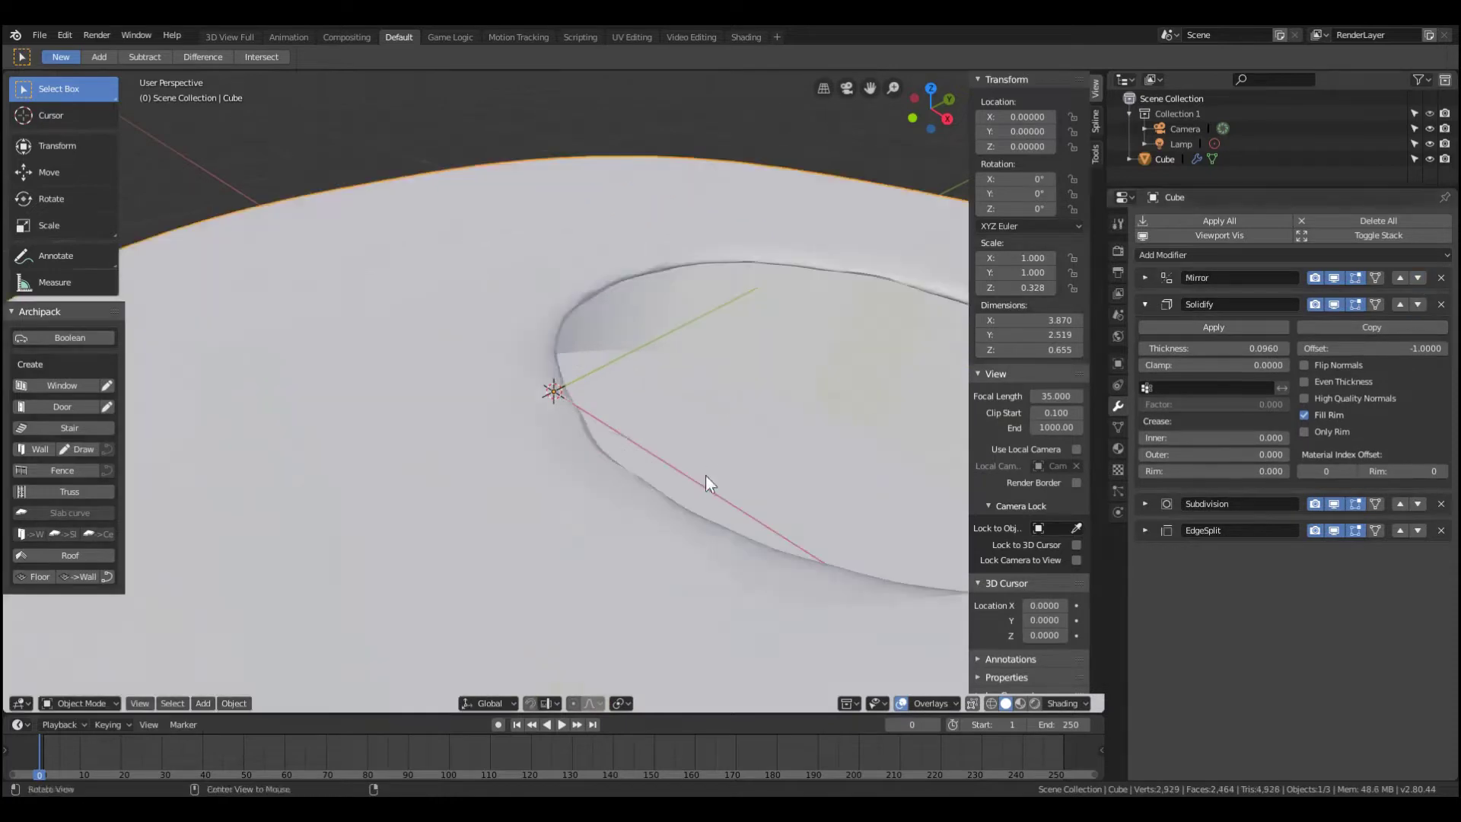
left_click_drag(1253, 349, 1321, 378)
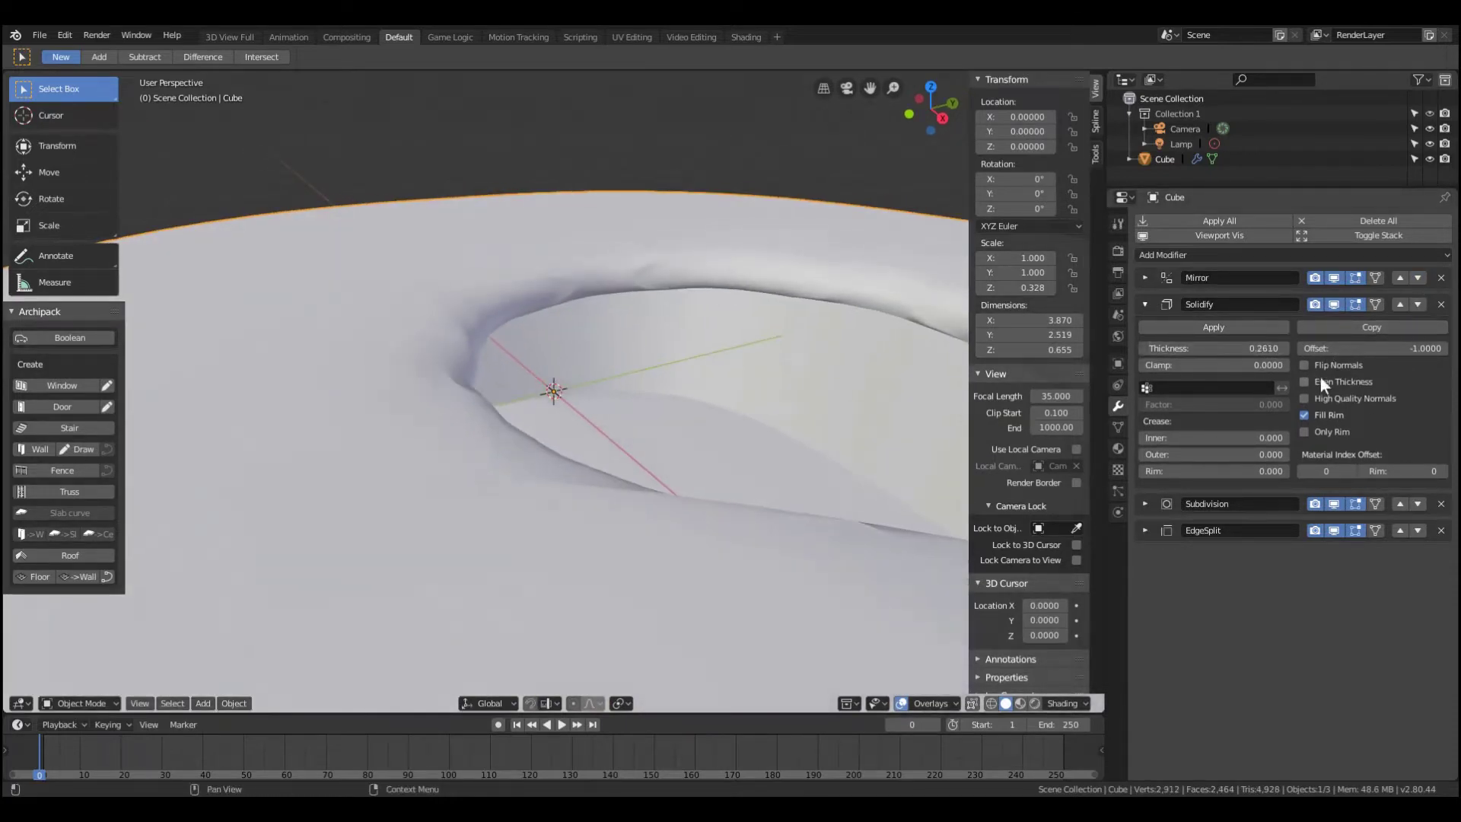
left_click_drag(1195, 431, 1216, 450)
middle_click_drag(596, 430, 768, 452)
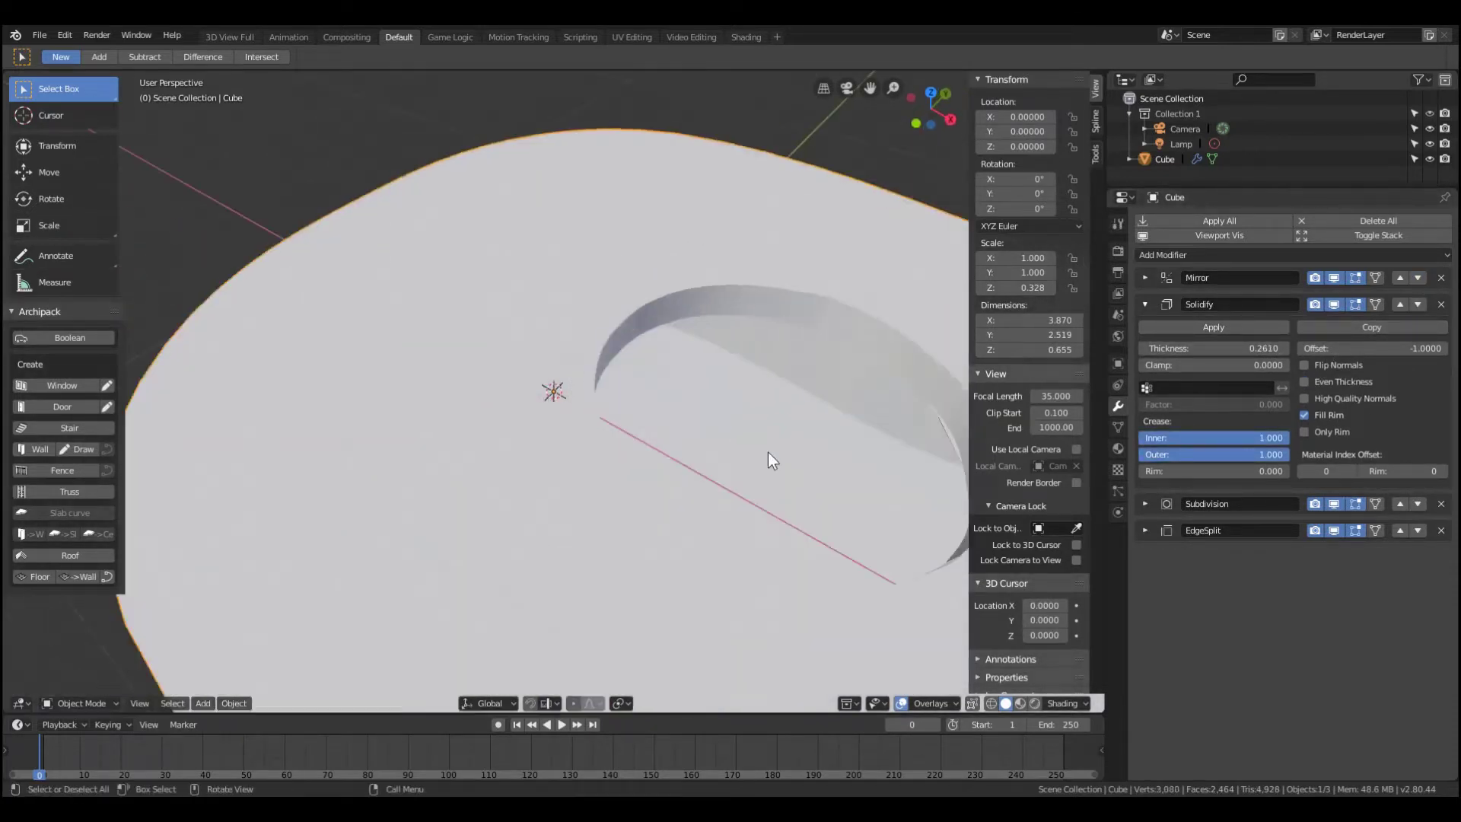
key("z")
scroll(752, 423, "up", 2)
left_click_drag(1233, 348, 1202, 347)
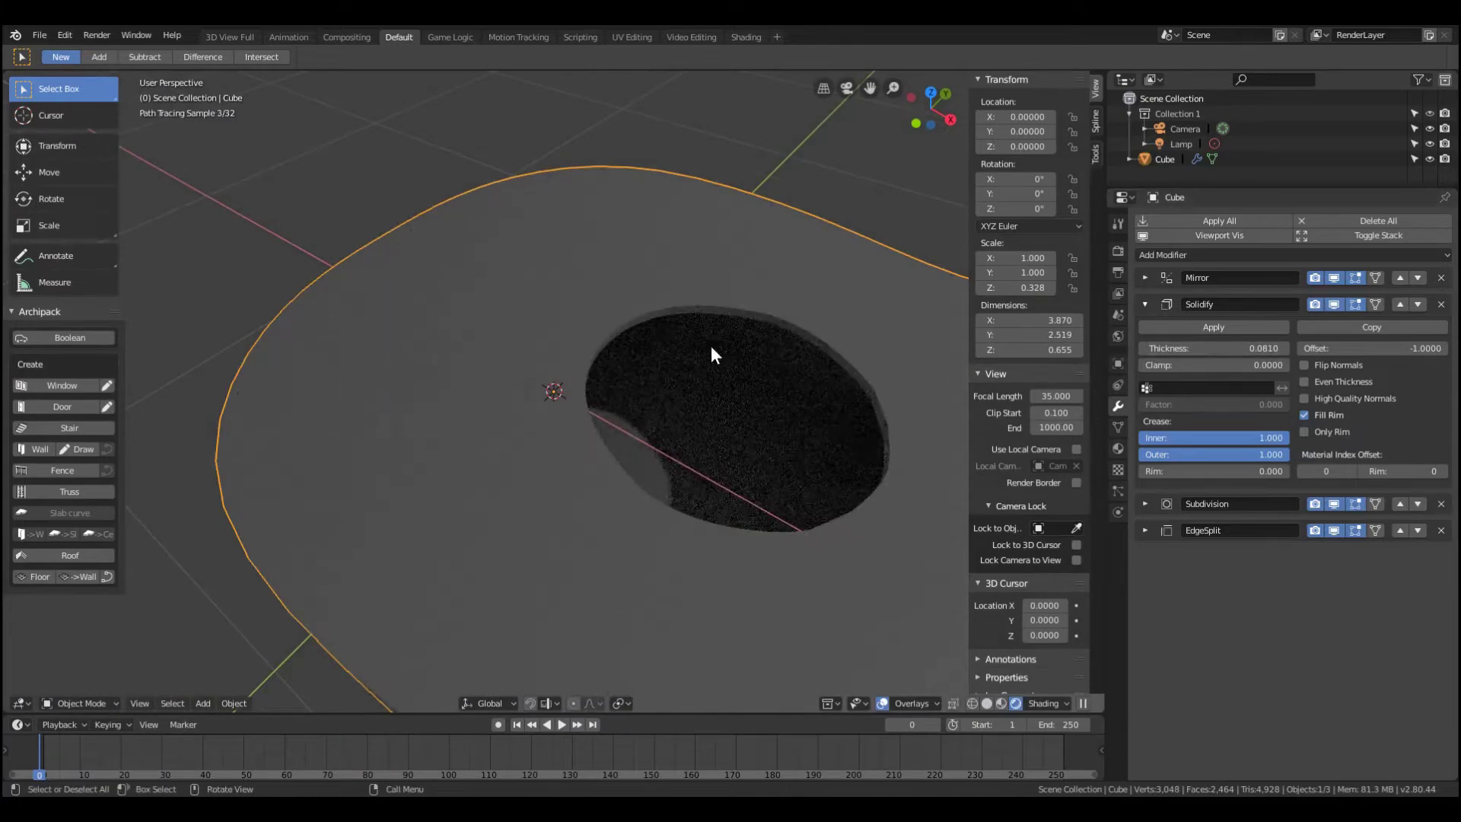
key("ctrl+s")
scroll(714, 355, "down", 2)
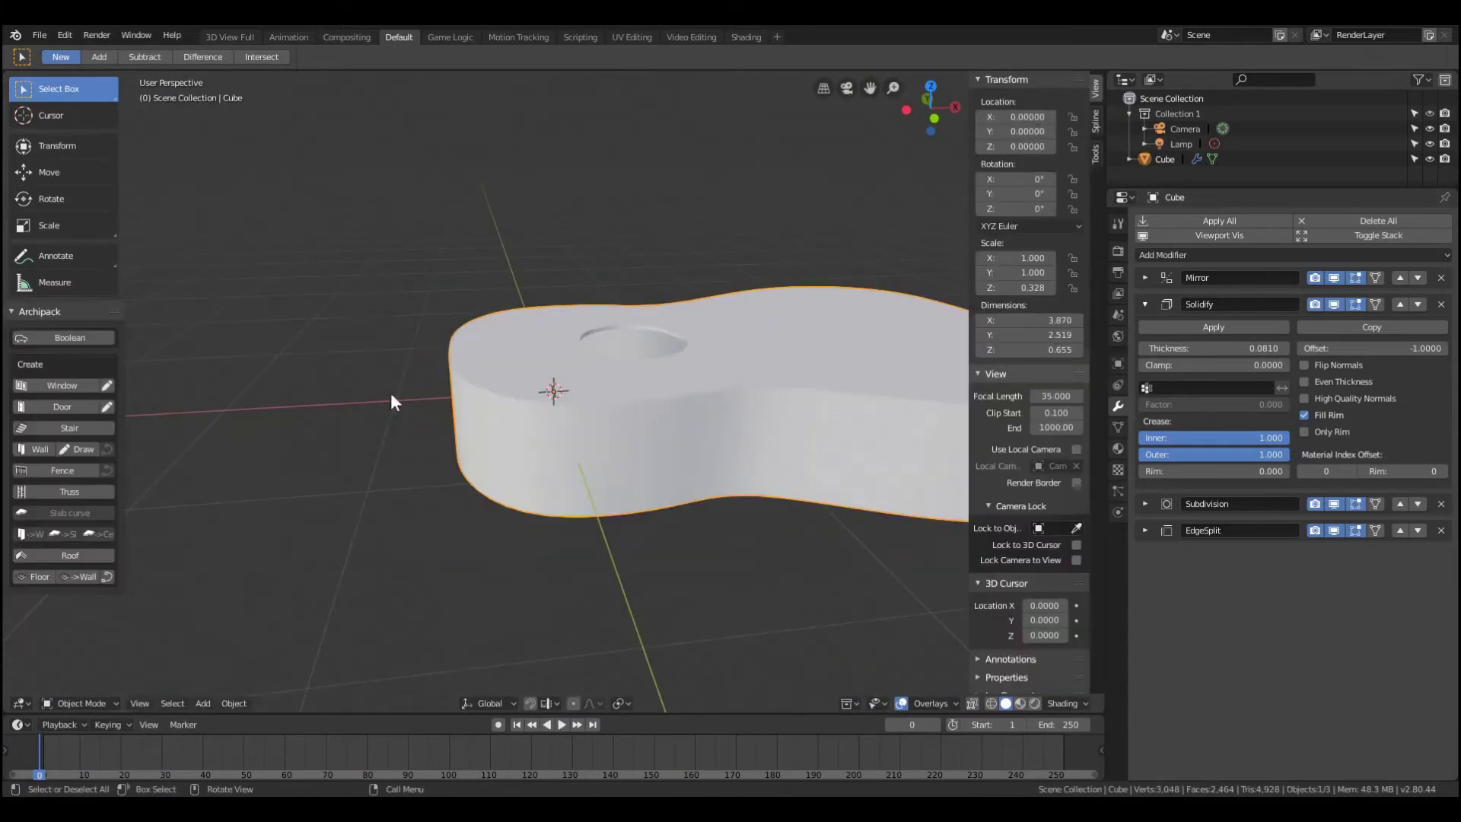
- Add a new cube, scale it down to about a quarter, and view it from the front
key("shift+a")
left_click(559, 401)
key("s")
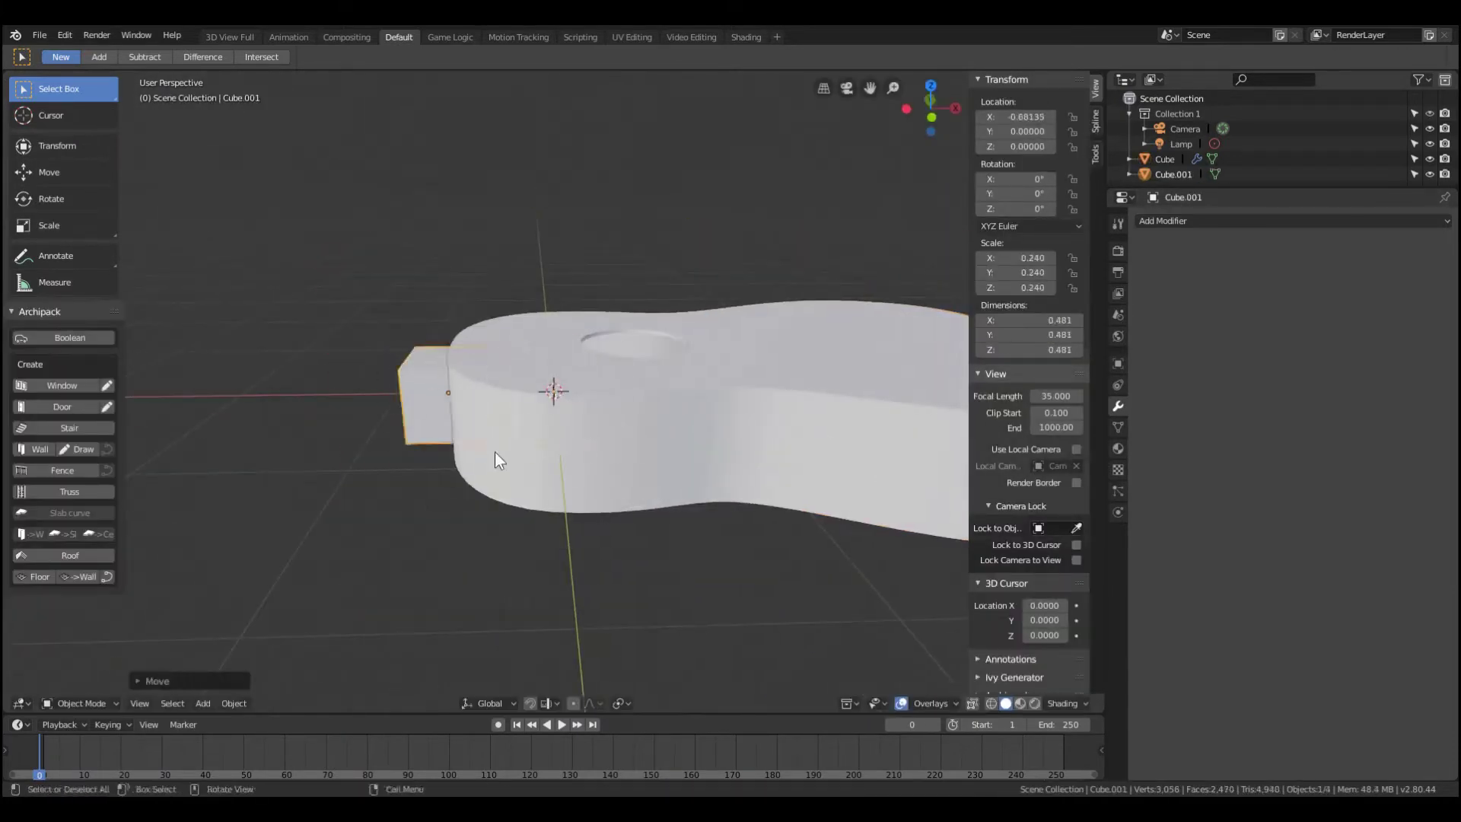
key("KP_1")
scroll(300, 408, "up", 3)
- In Edit Mode, extrude the cube's left face outward to the left
key("Tab")
key("alt+a")
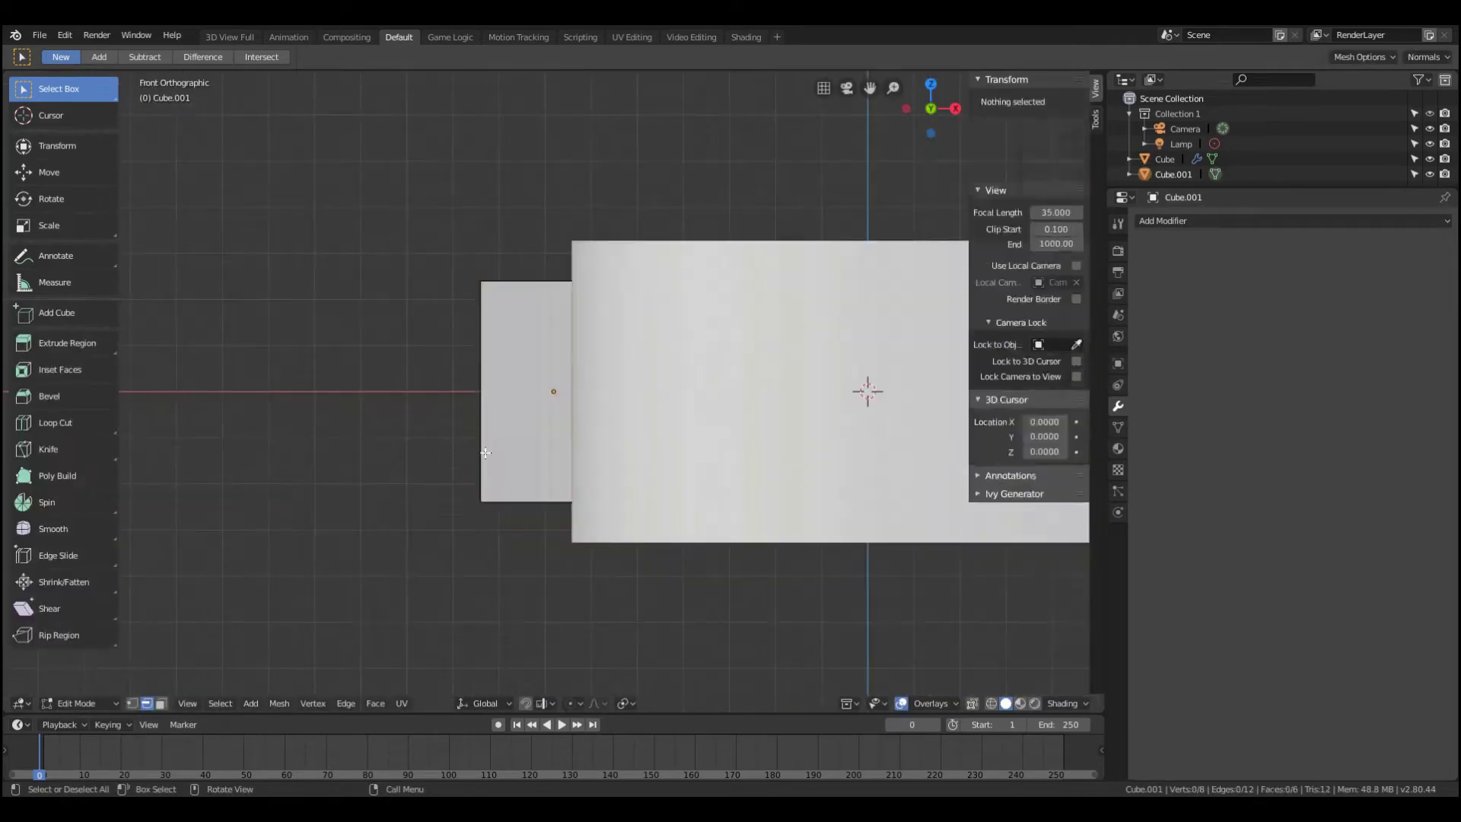
left_click(485, 453)
key("e")
left_click(383, 452)
middle_click_drag(383, 453, 560, 569)
middle_click_drag(177, 692, 466, 515)
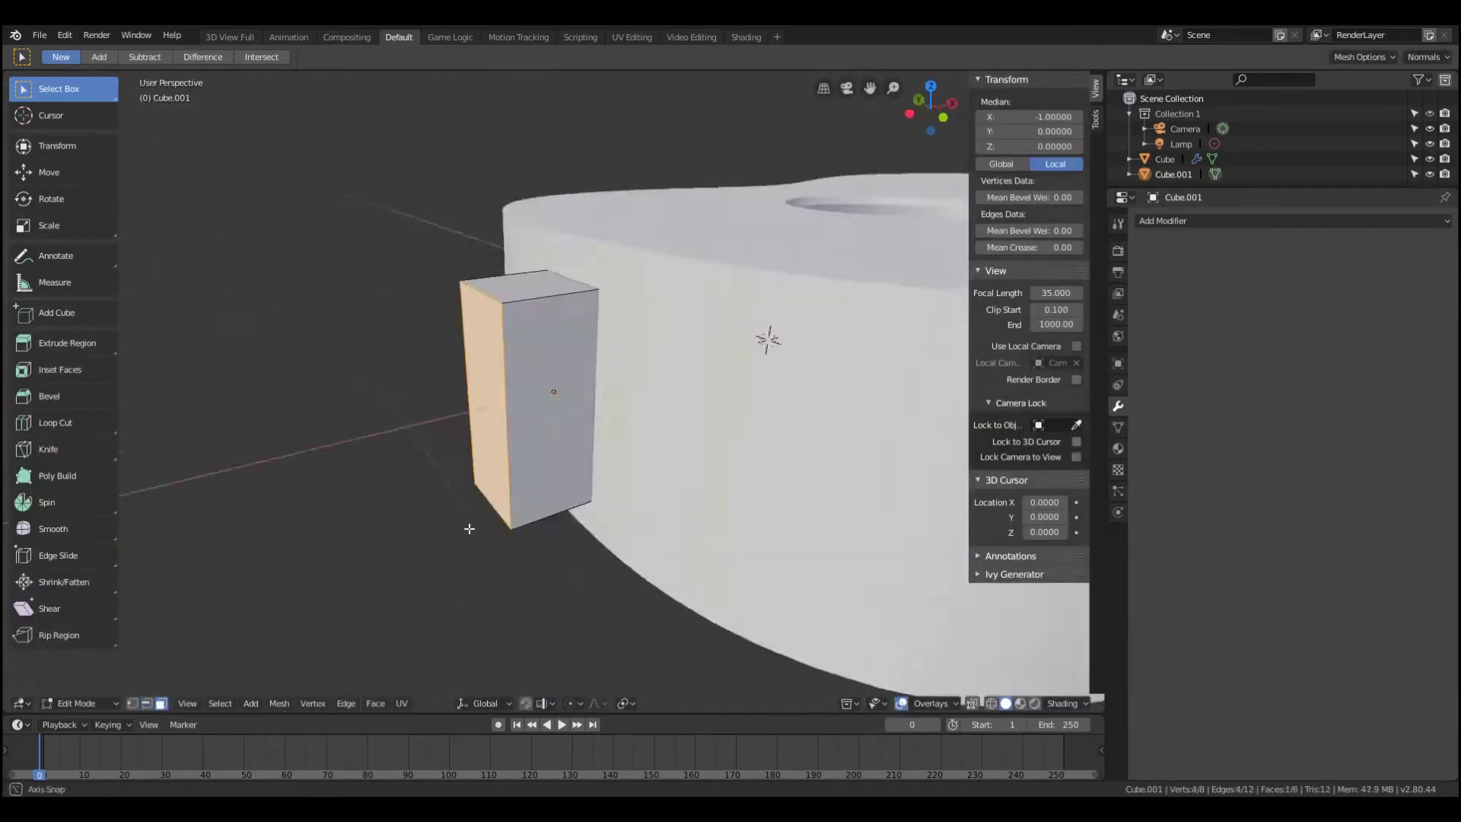
key("KP_1")
key("e")
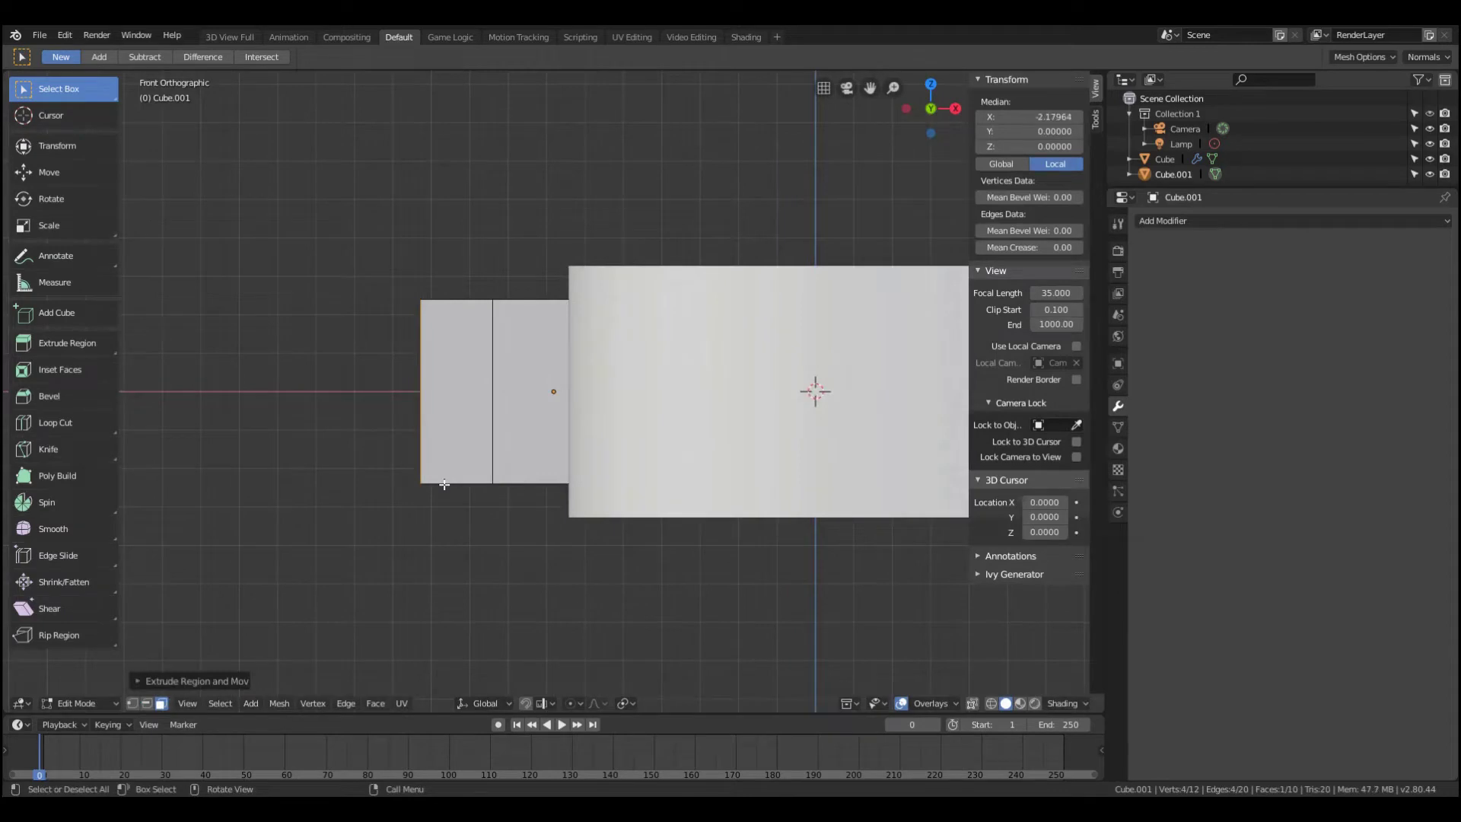
- With X-ray on, extrude the face vertically and slide the bottom edge along X
key("alt+z")
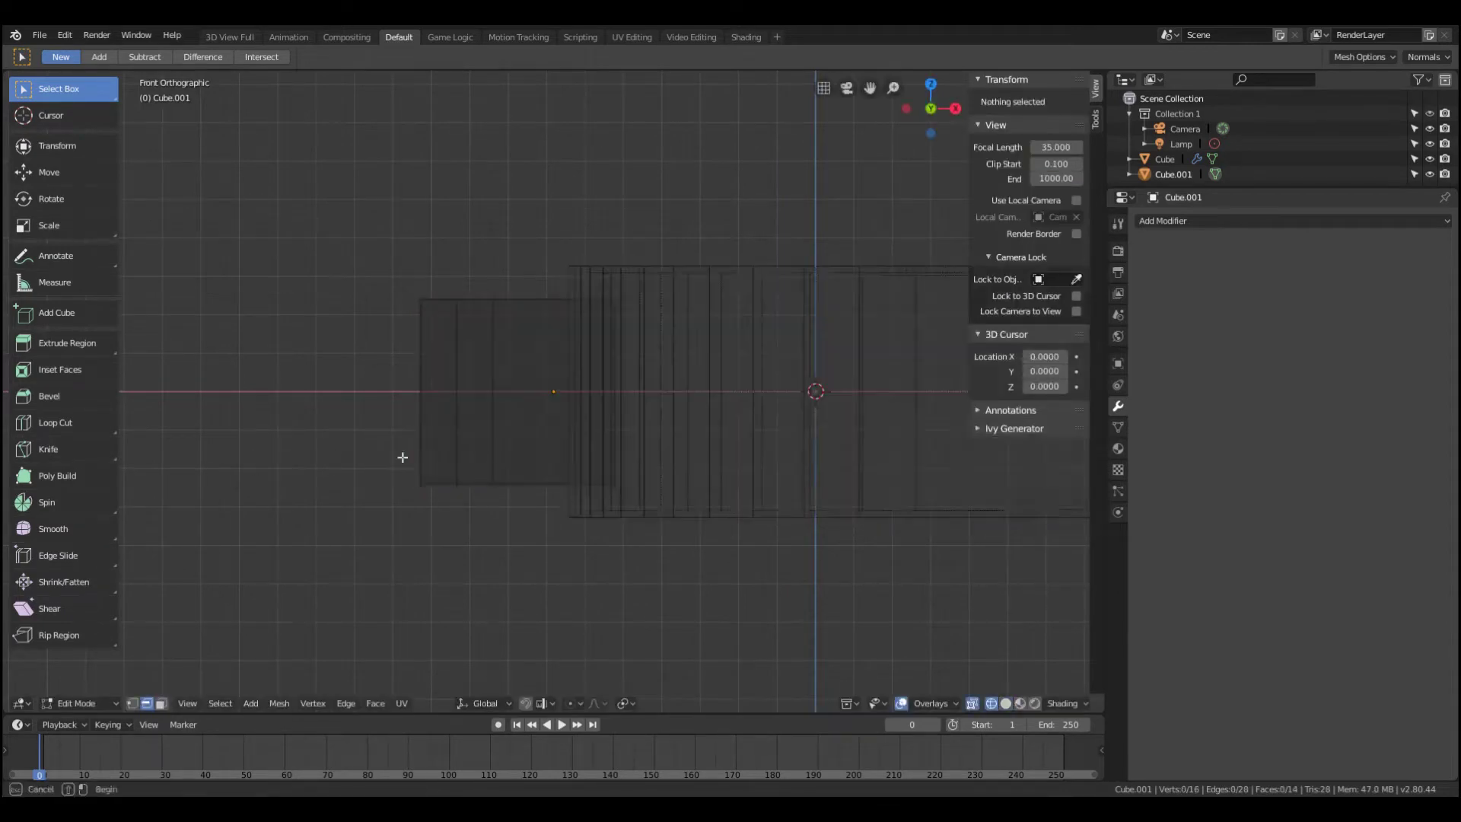
key("e")
key("z")
left_click(497, 474)
key("g")
key("x")
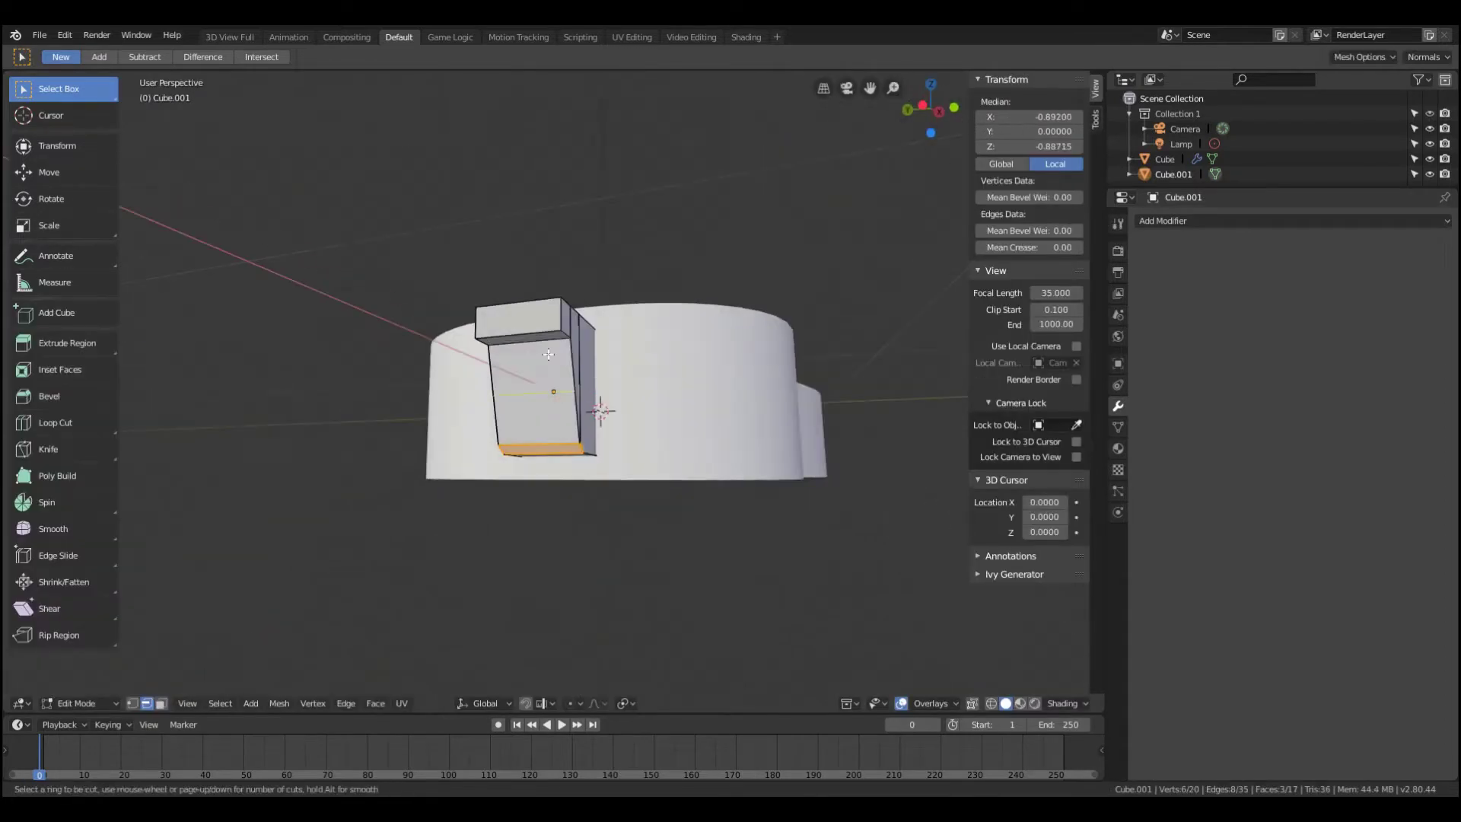
- Loop-cut the block at its centre, delete one half, and add a Mirror modifier
key("alt+a")
middle_click_drag(549, 387, 457, 327)
key("shift+z")
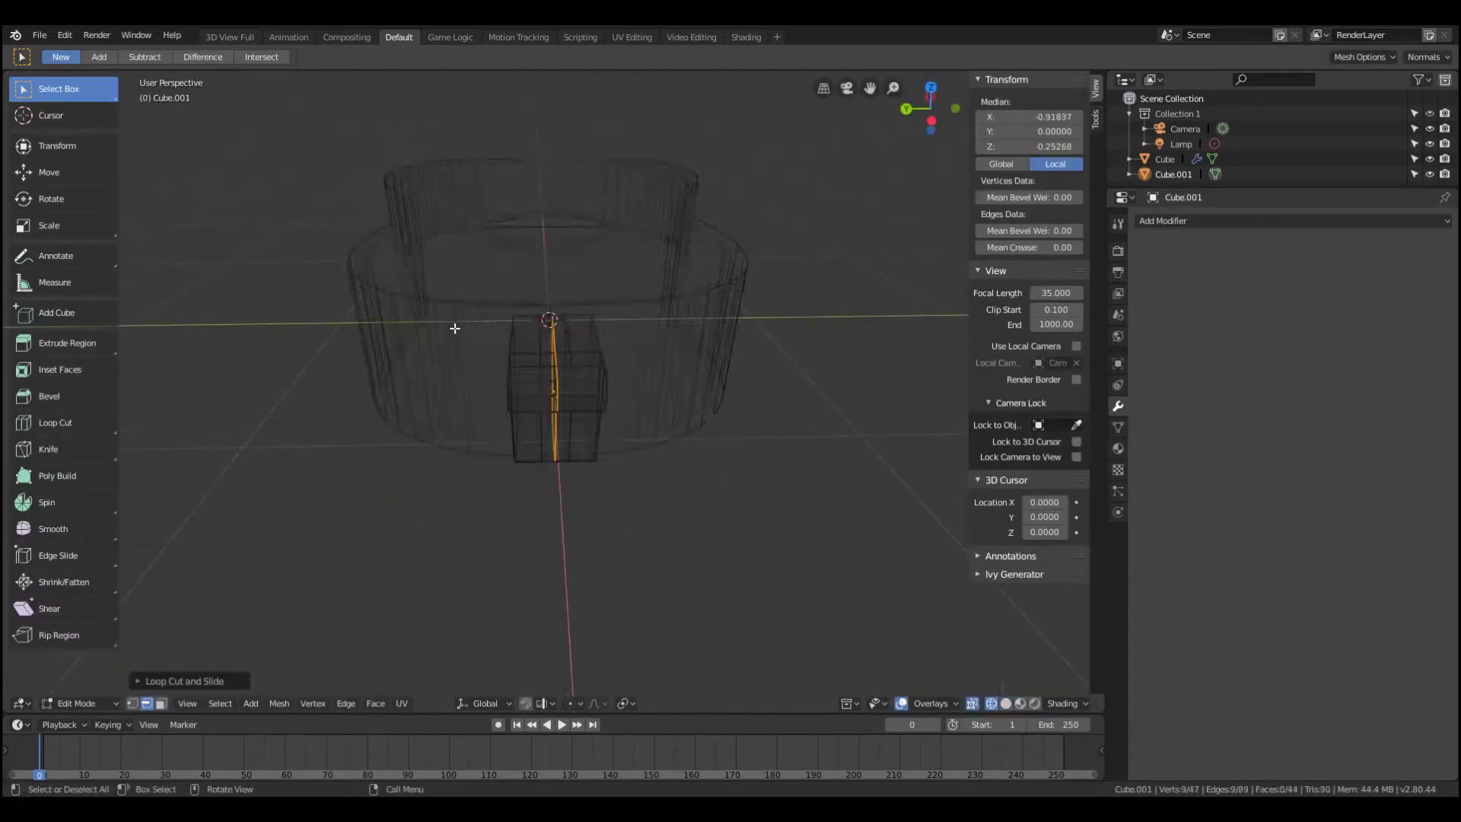
key("KP_7")
left_click_drag(434, 328, 674, 382)
key("x")
left_click(673, 381)
left_click(1218, 221)
left_click(1175, 372)
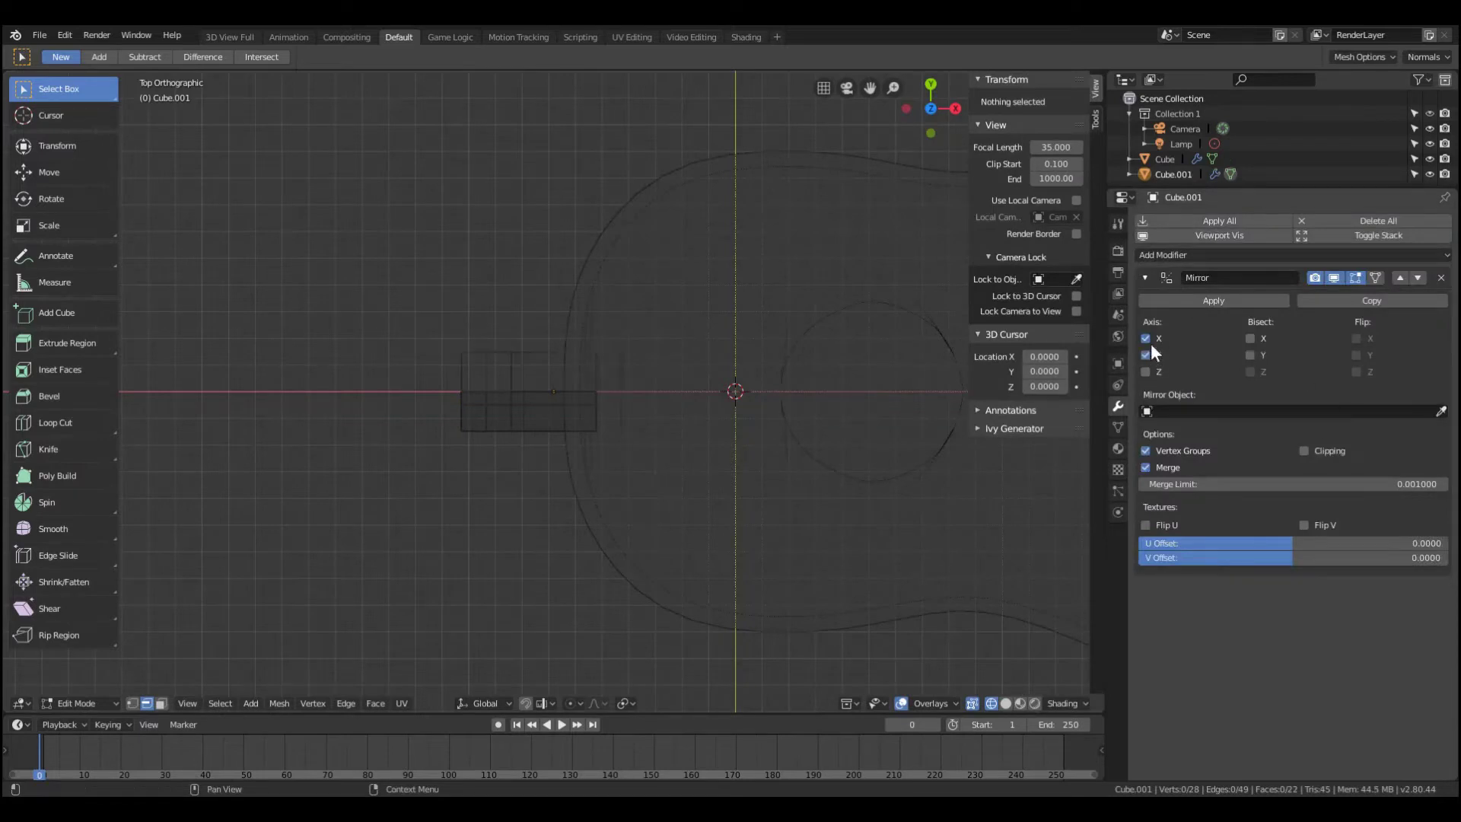
- Taper the heel by moving its pair of side edges along Y
middle_click_drag(519, 418, 514, 388)
left_click(514, 388)
key("g")
key("y")
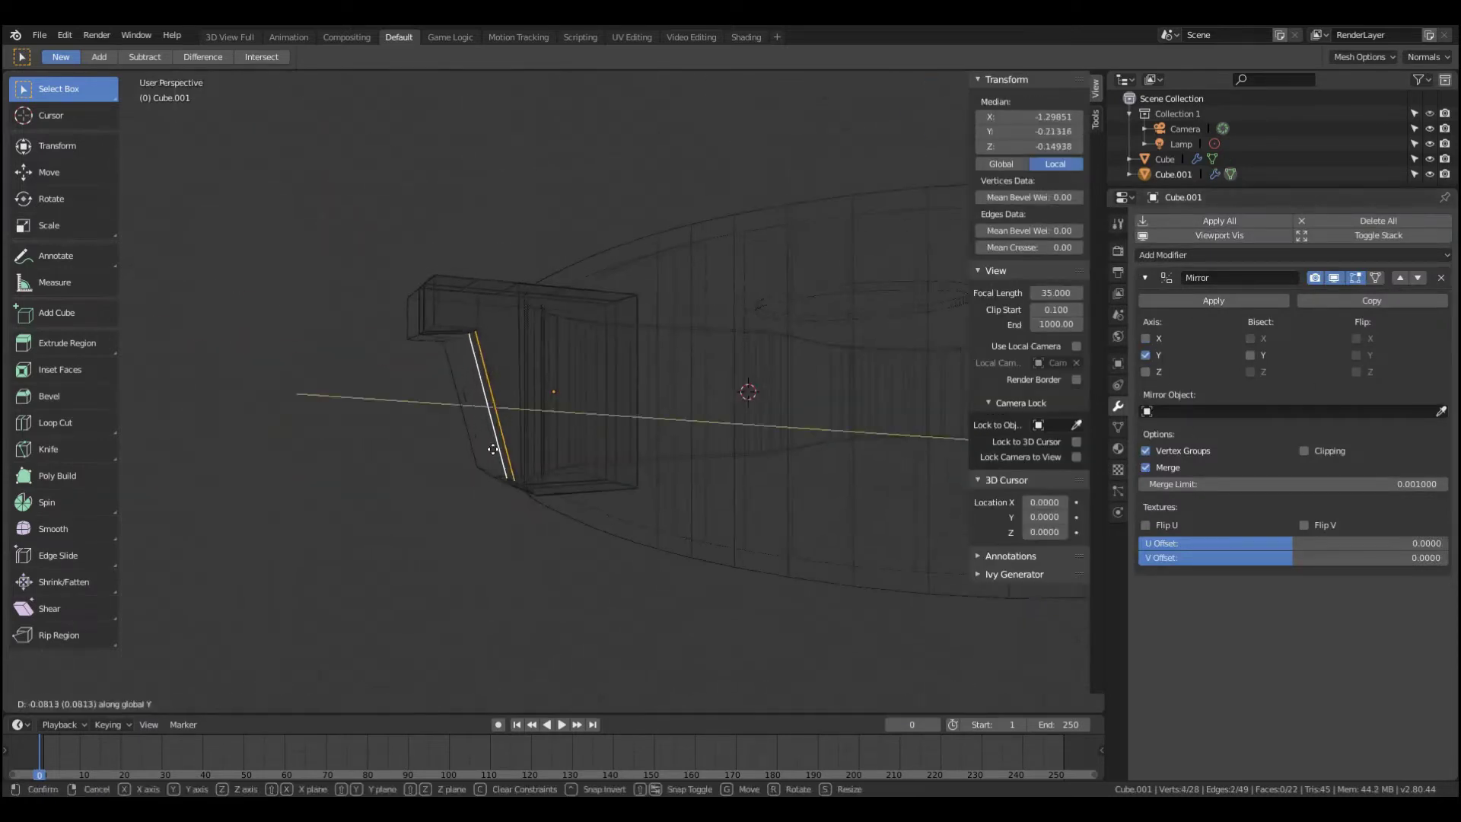
key("Tab")
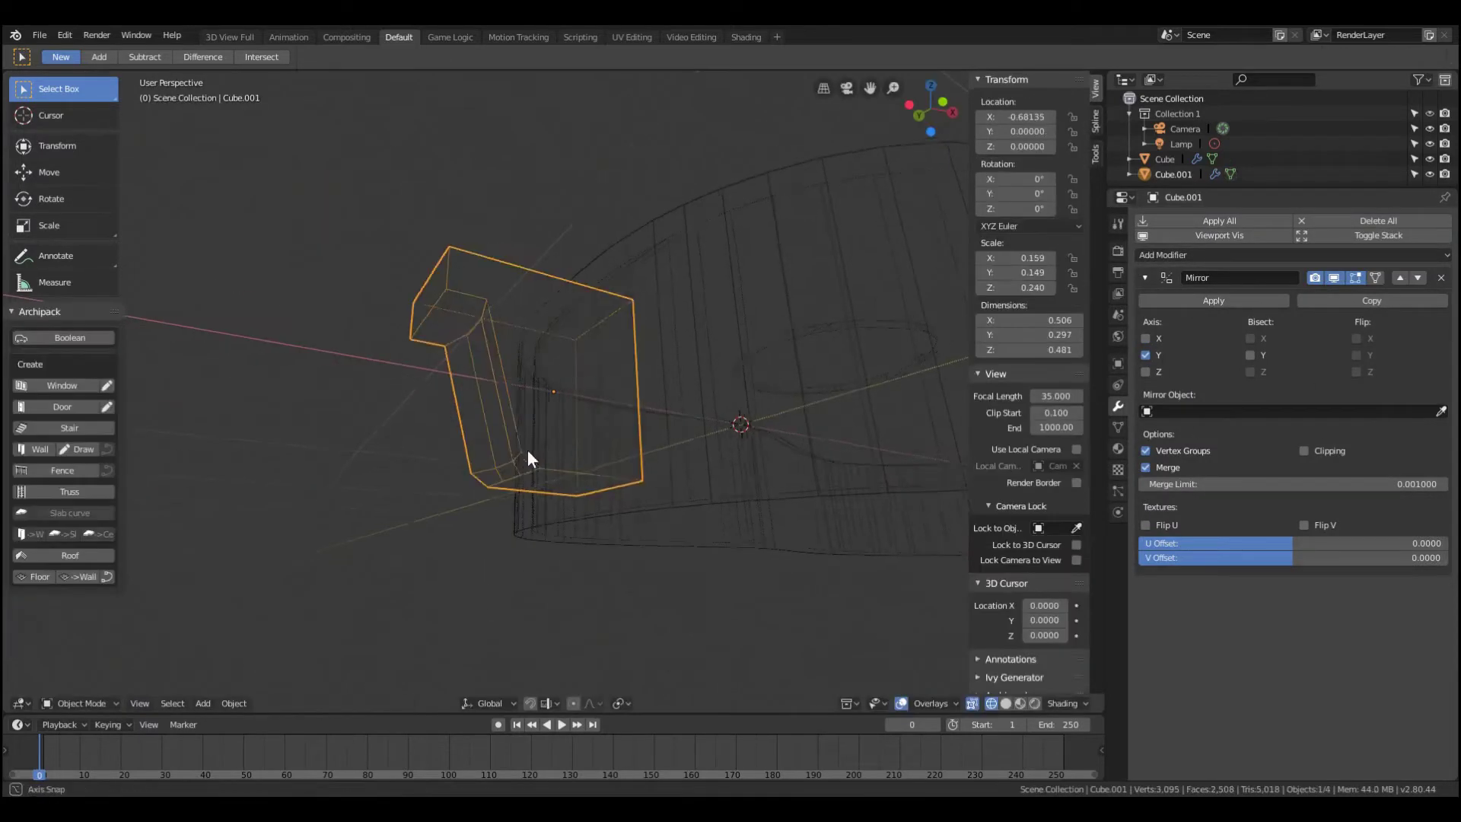
- Preview the scene in rendered shading and save the file
key("z")
left_click(596, 399)
scroll(1112, 395, "up", 7, "ctrl")
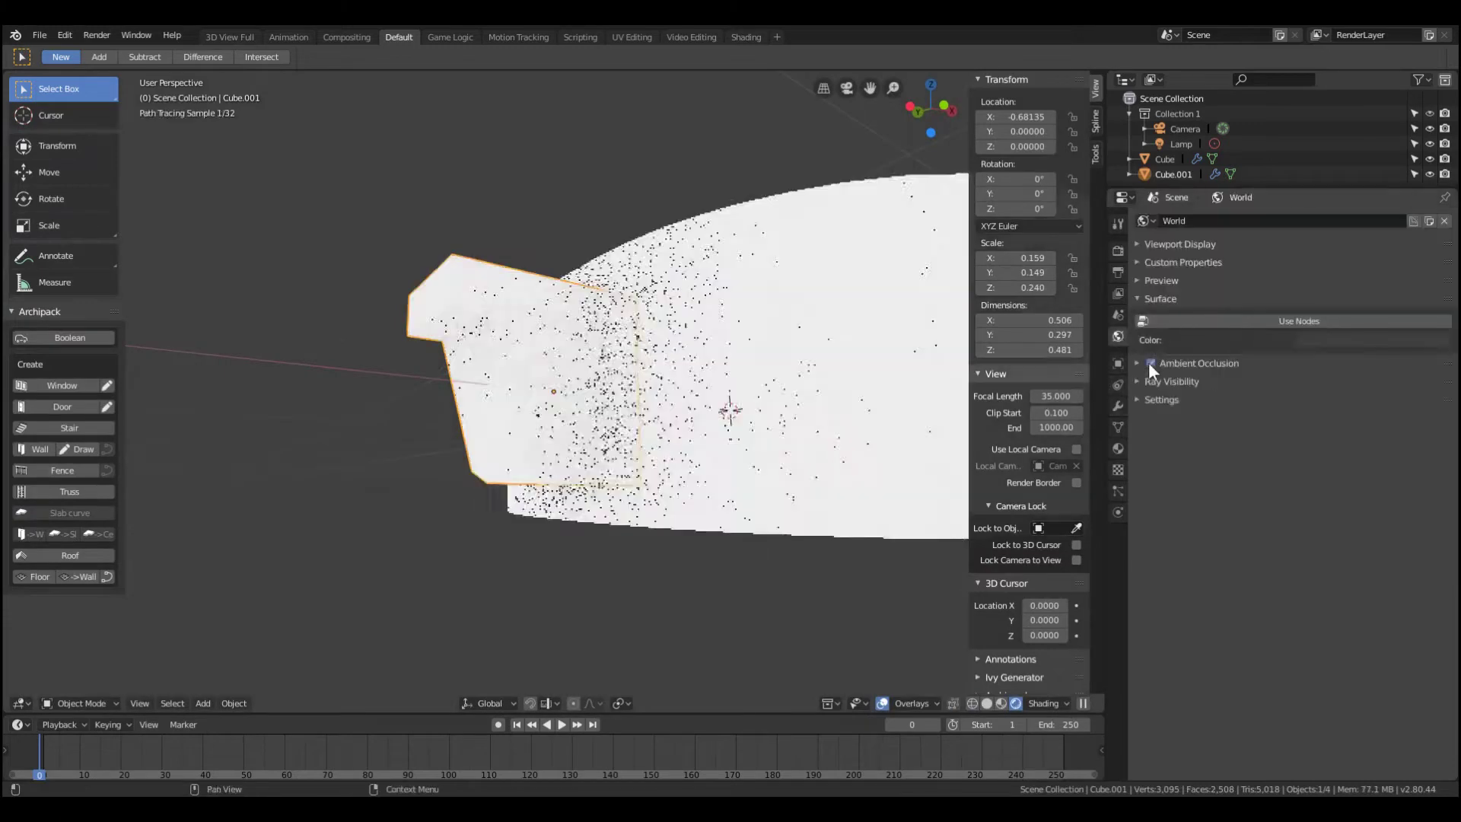
key("ctrl+s")
- Orbit around the heel to inspect it, toggling in and out of Edit Mode
middle_click_drag(655, 342, 656, 373)
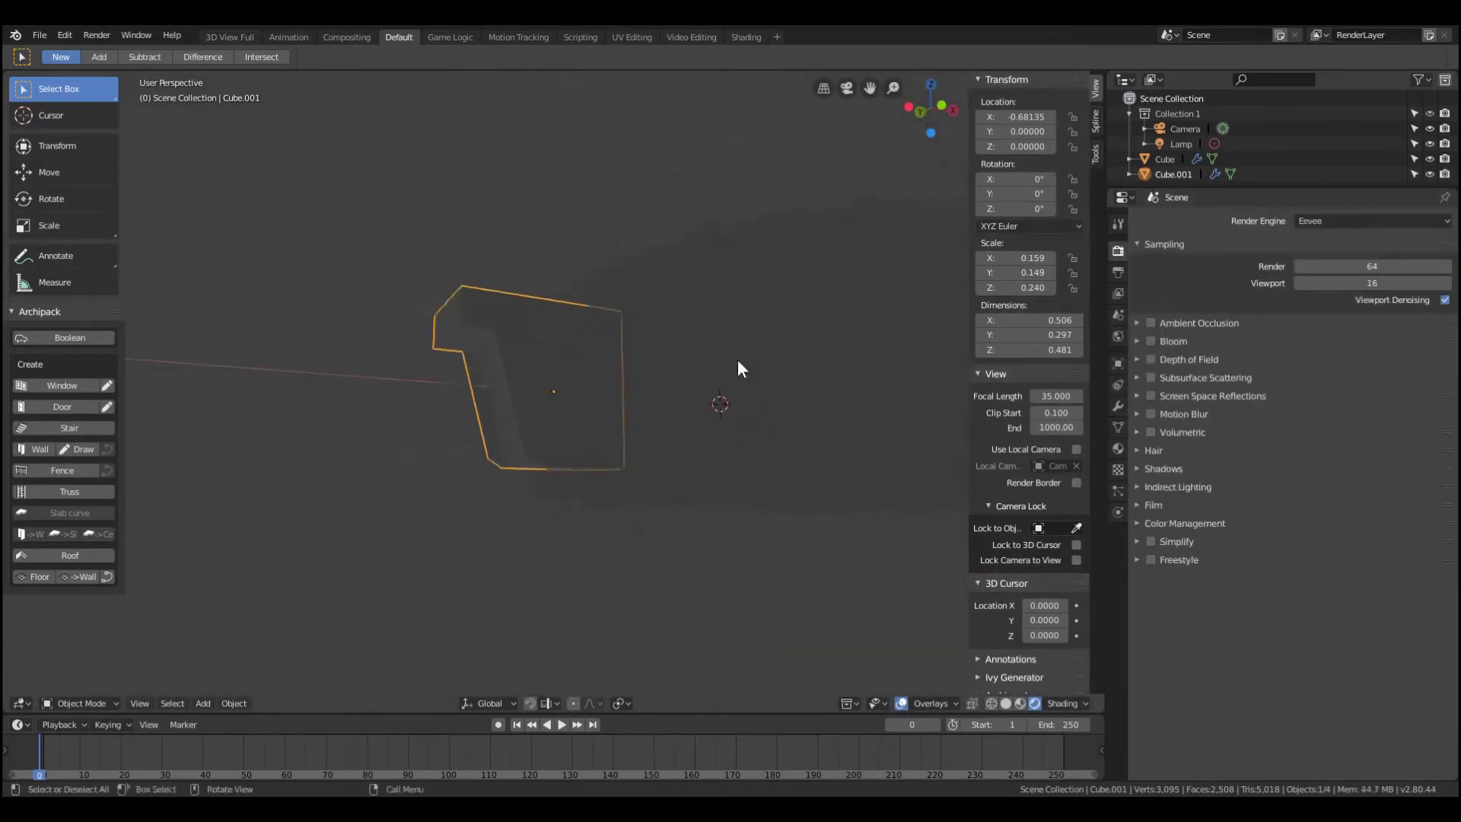
mouse_move(449, 383)
middle_mouse_down()
mouse_move(573, 381)
mouse_move(533, 395)
middle_mouse_up()
key("Tab")
scroll(541, 426, "up", 3)
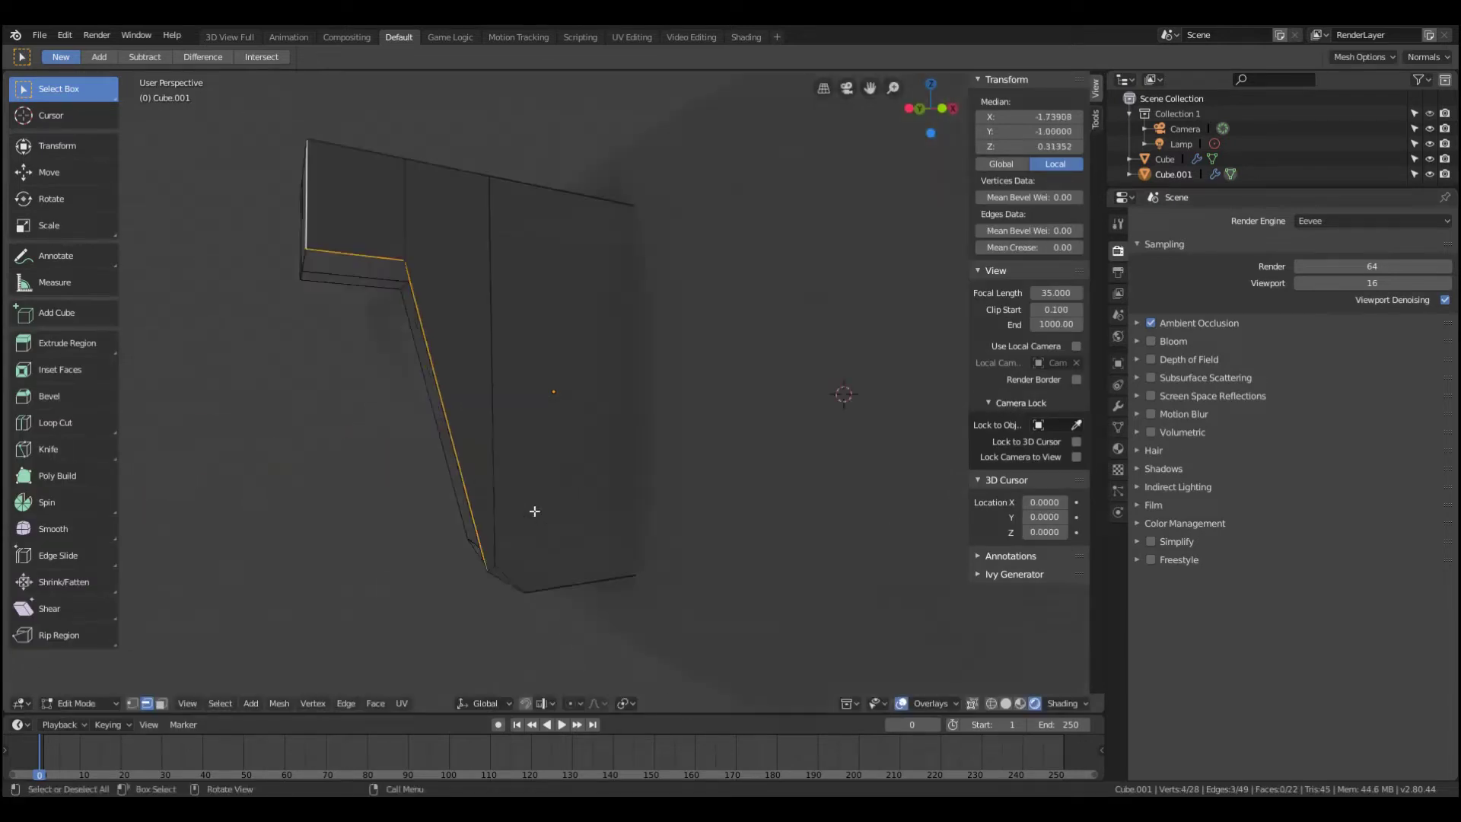
scroll(556, 494, "up", 3)
key("Tab")
key("Tab")
scroll(575, 567, "down", 5)
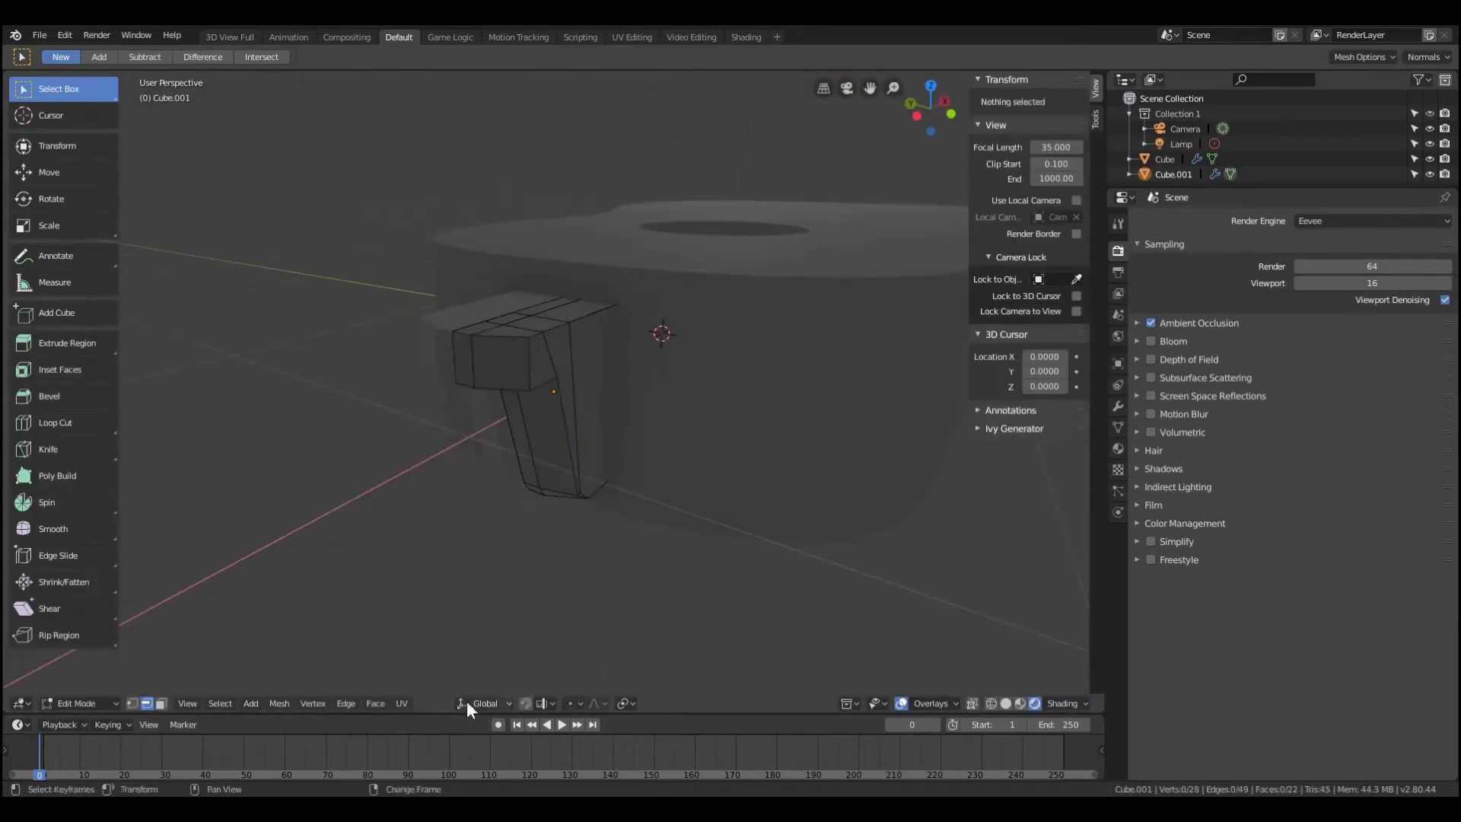
- Extrude the heel's outer end face along X to form the long neck
key("Tab")
key("Tab")
left_click(498, 365)
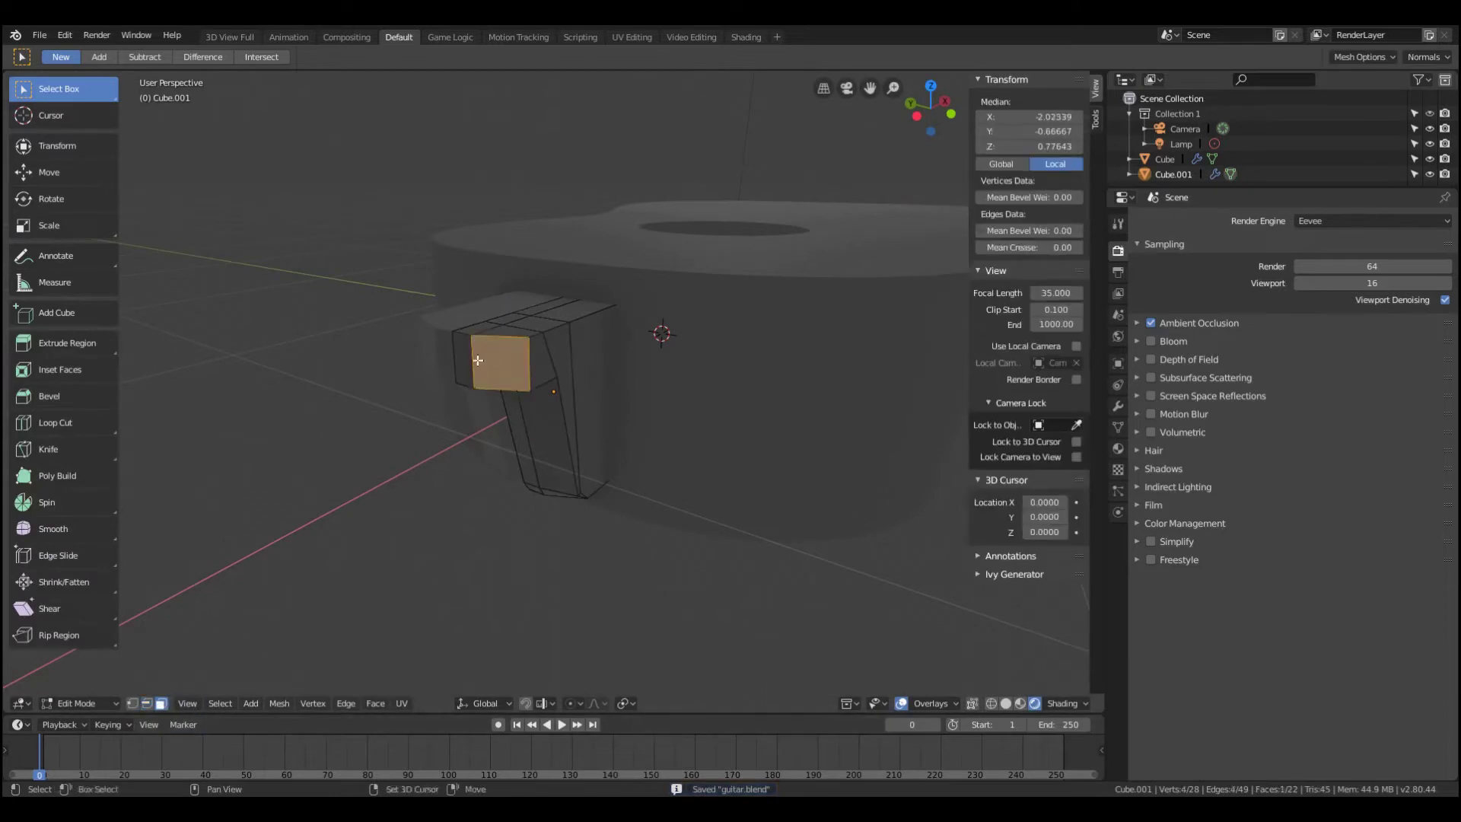
key("ctrl+s")
key("e")
left_click(423, 397)
scroll(424, 479, "down", 3)
- Resize the neck block and switch to top view for further editing
key("Tab")
key("s")
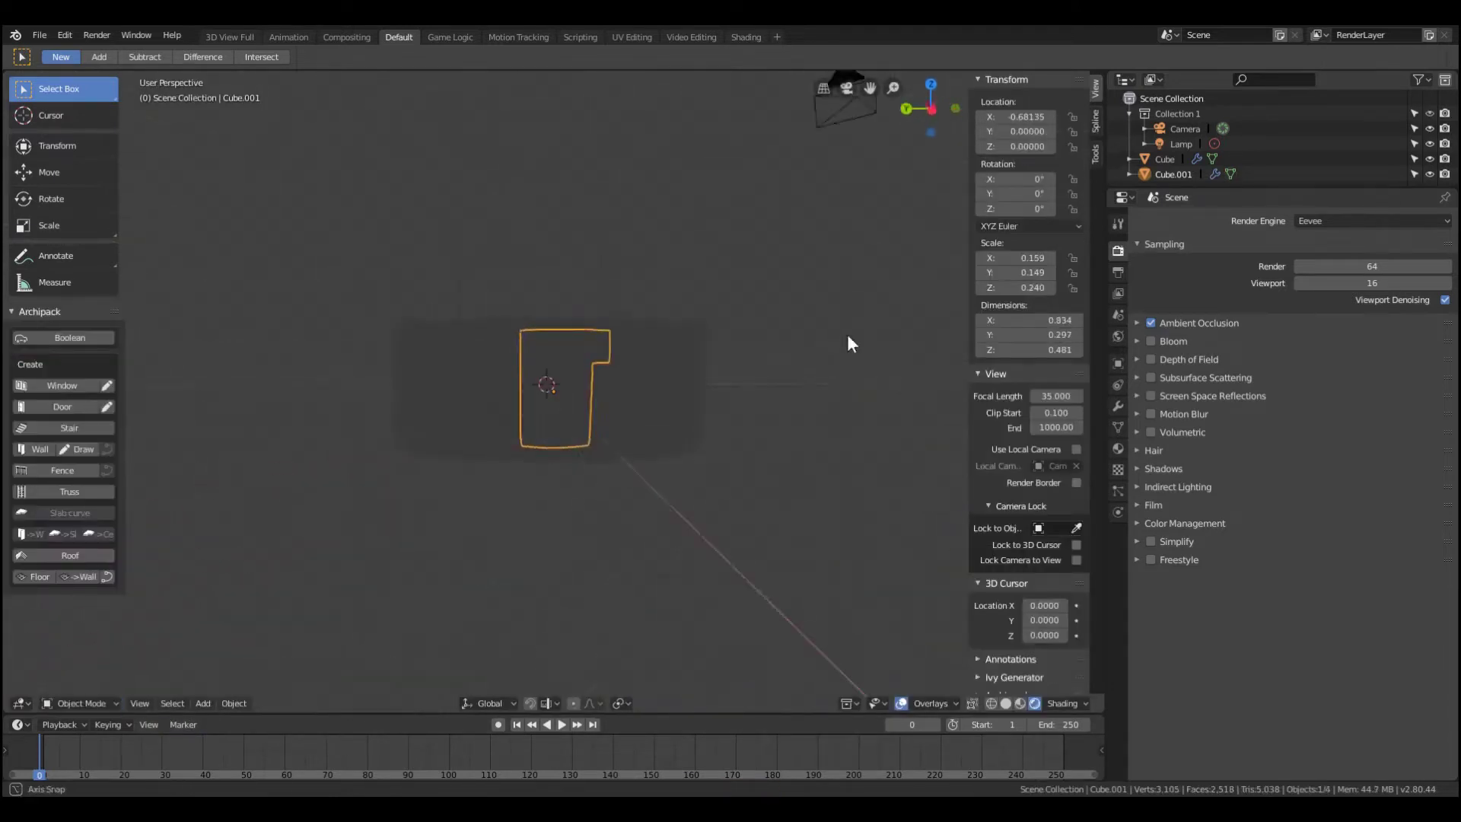
left_click(854, 343)
middle_click_drag(854, 343, 560, 448)
key("Tab")
key("KP_7")
- Confirm the neck length and set the guitar body's base colour to white
left_click(432, 390)
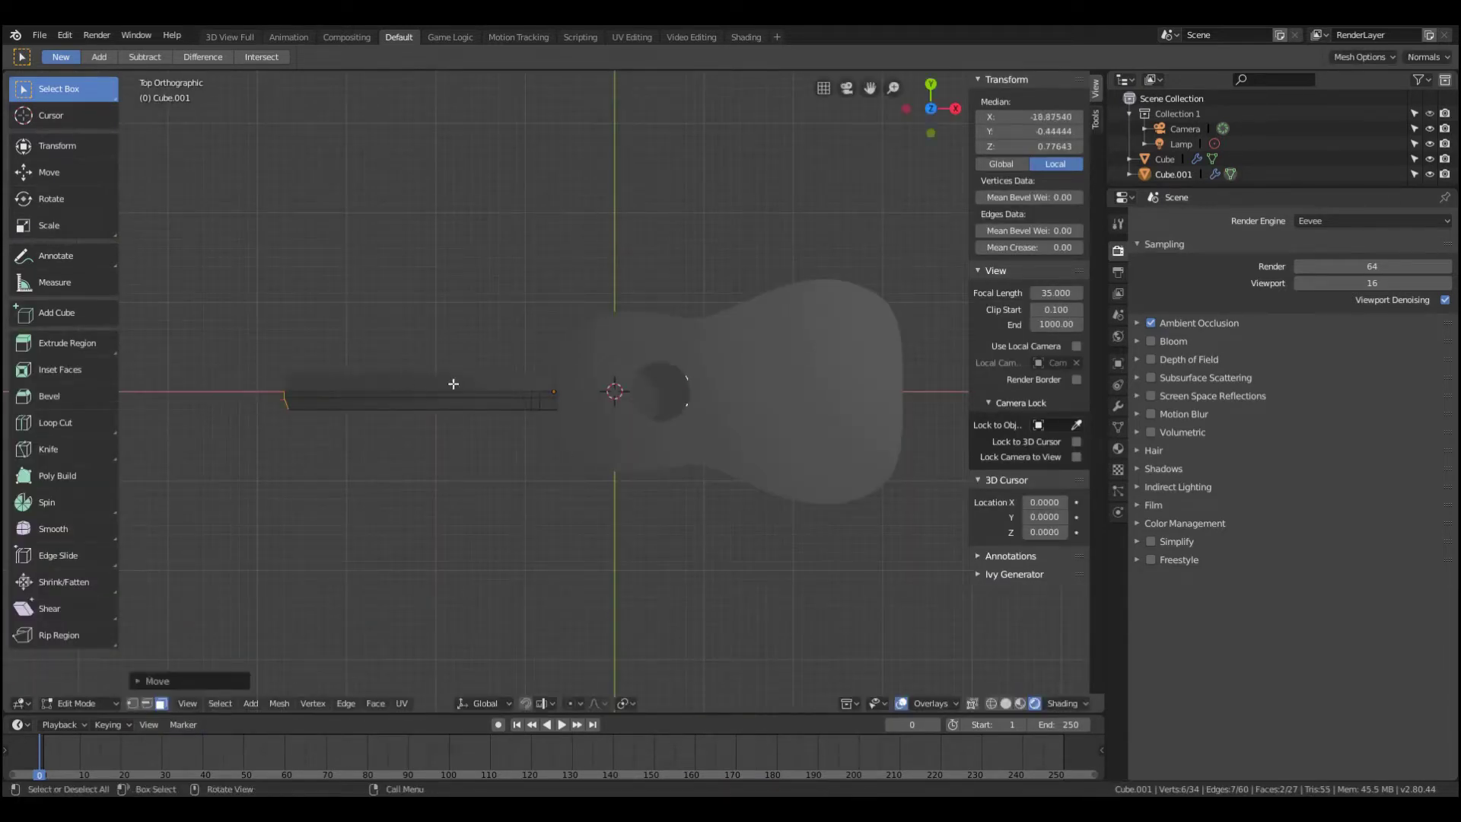
key("Tab")
left_click(1117, 448)
left_click(467, 407)
left_click(1366, 541)
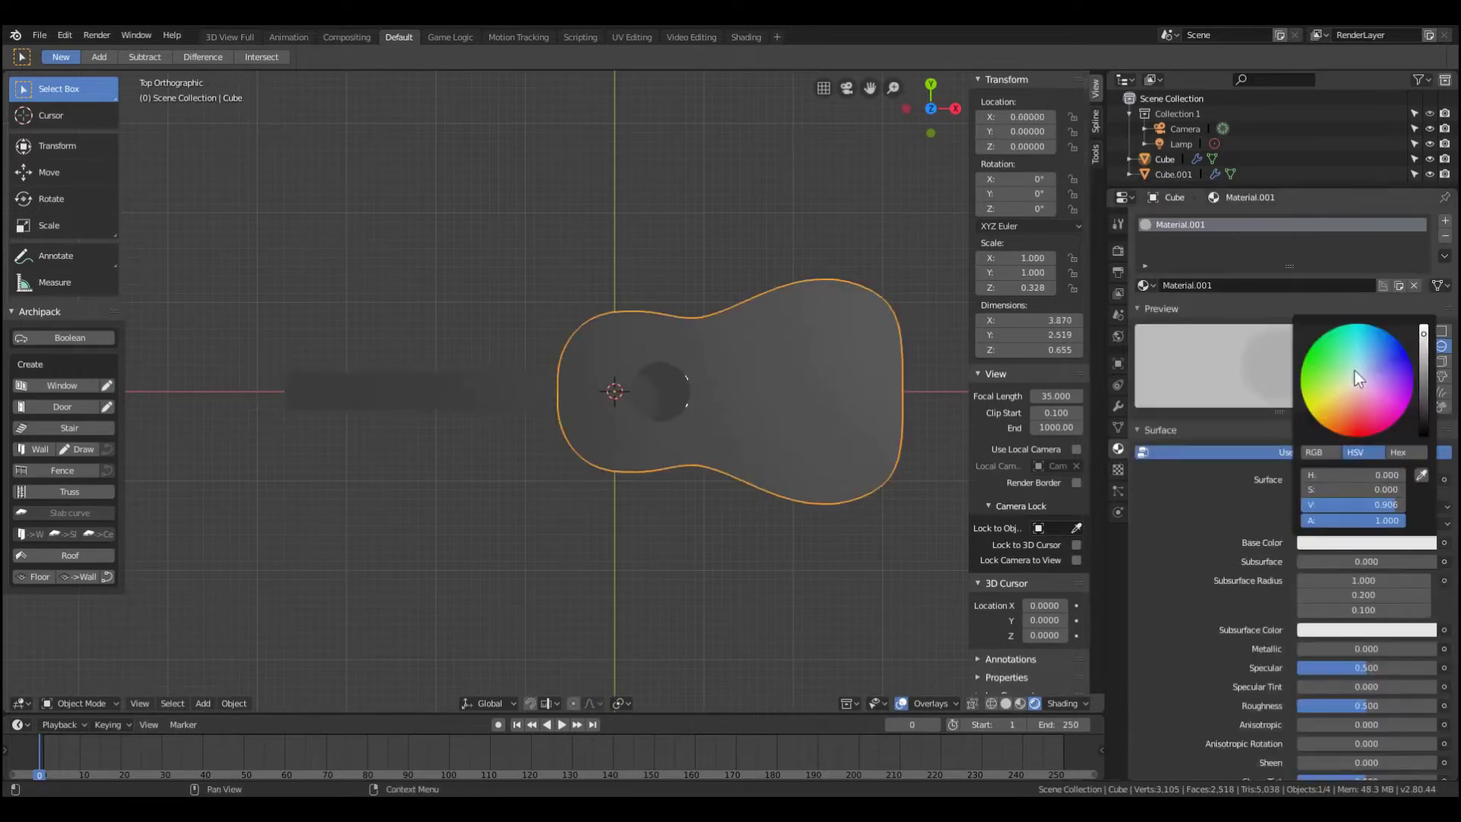
left_click(1355, 378)
- Assign the existing Material.001 to the neck
left_click(396, 392)
left_click(1144, 285)
left_click(1210, 317)
middle_click_drag(685, 456, 898, 346)
scroll(837, 251, "down", 3)
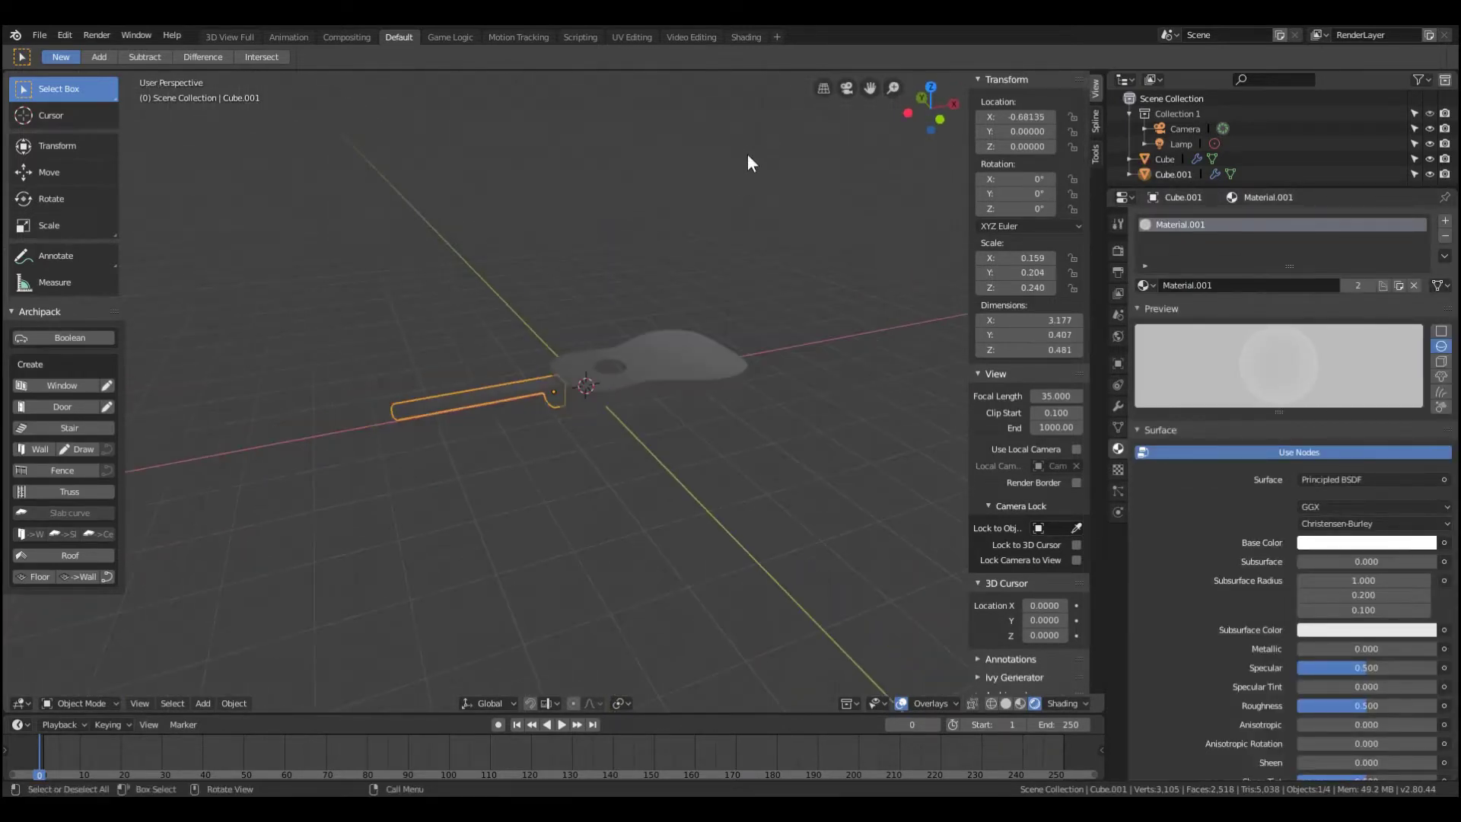
scroll(747, 163, "down", 3)
- Move the lamp to a new position in the scene
left_click(561, 293)
left_click(1239, 266)
key("g")
left_click(764, 282)
scroll(510, 443, "up", 3)
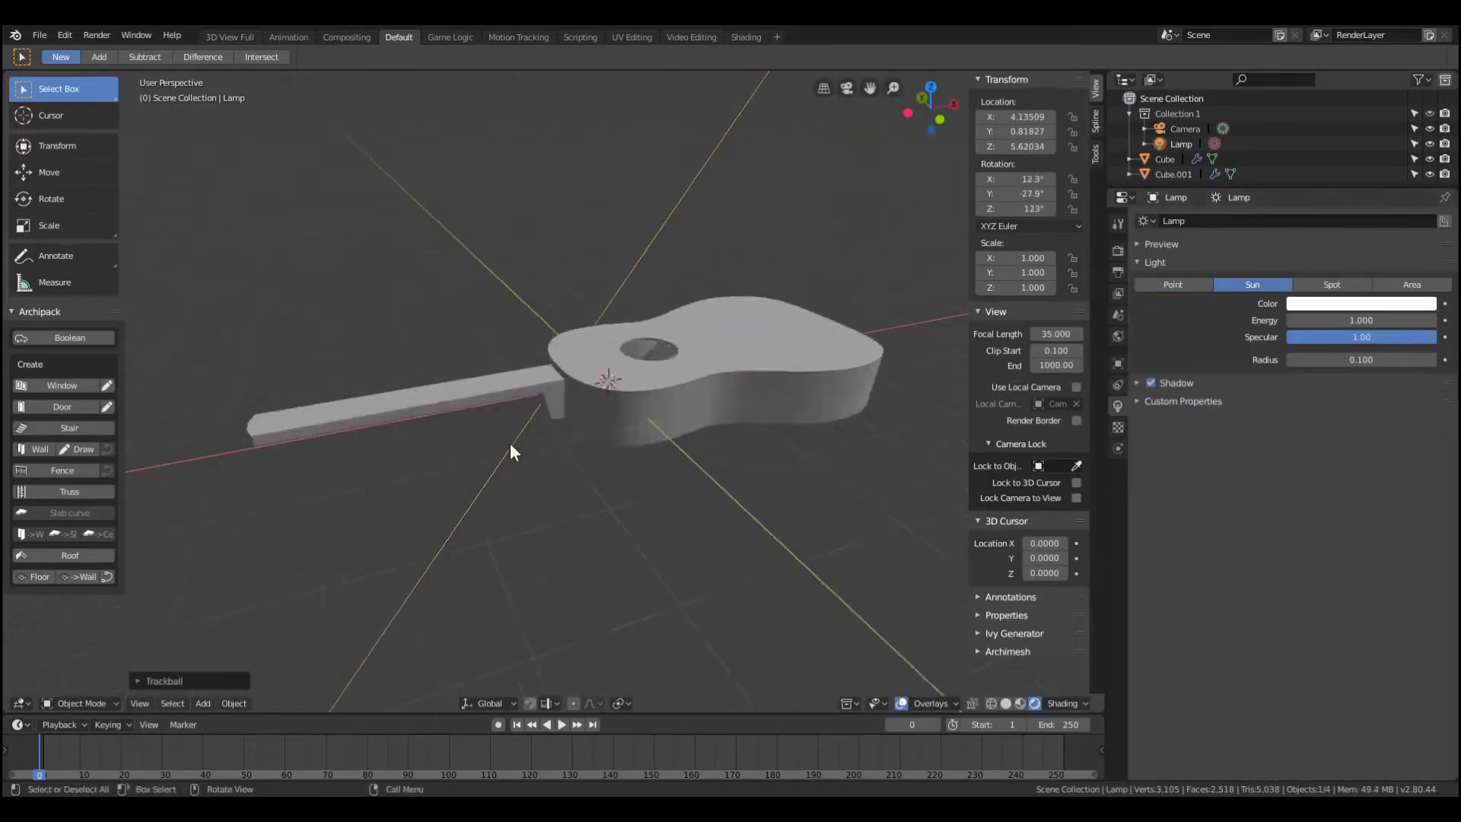
scroll(692, 394, "up", 2)
middle_click_drag(692, 394, 491, 421)
- Reposition the neck's end in top view and frame its end face
left_click(485, 459)
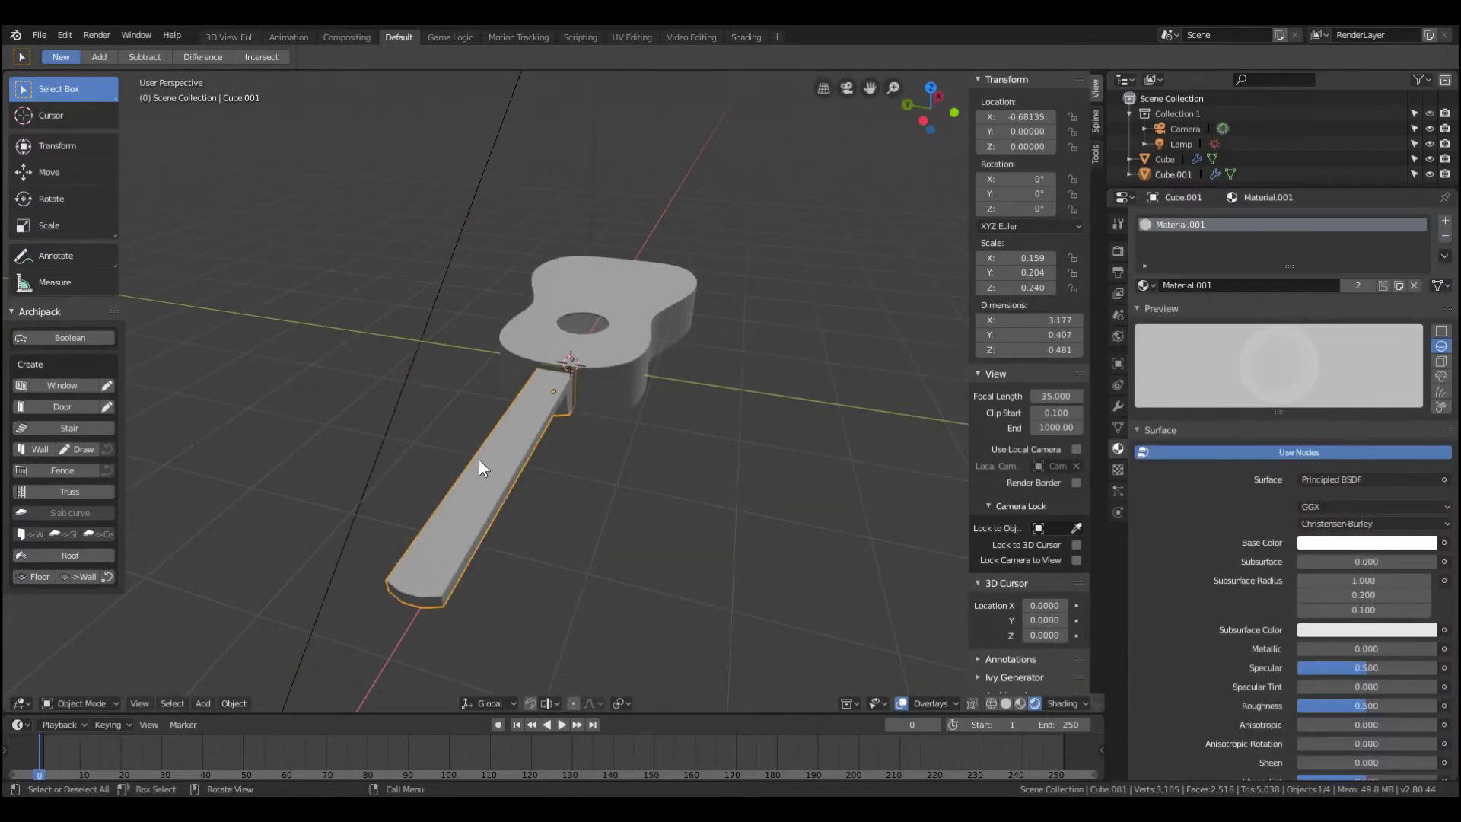
key("Tab")
key("KP_7")
key("g")
left_click(317, 401)
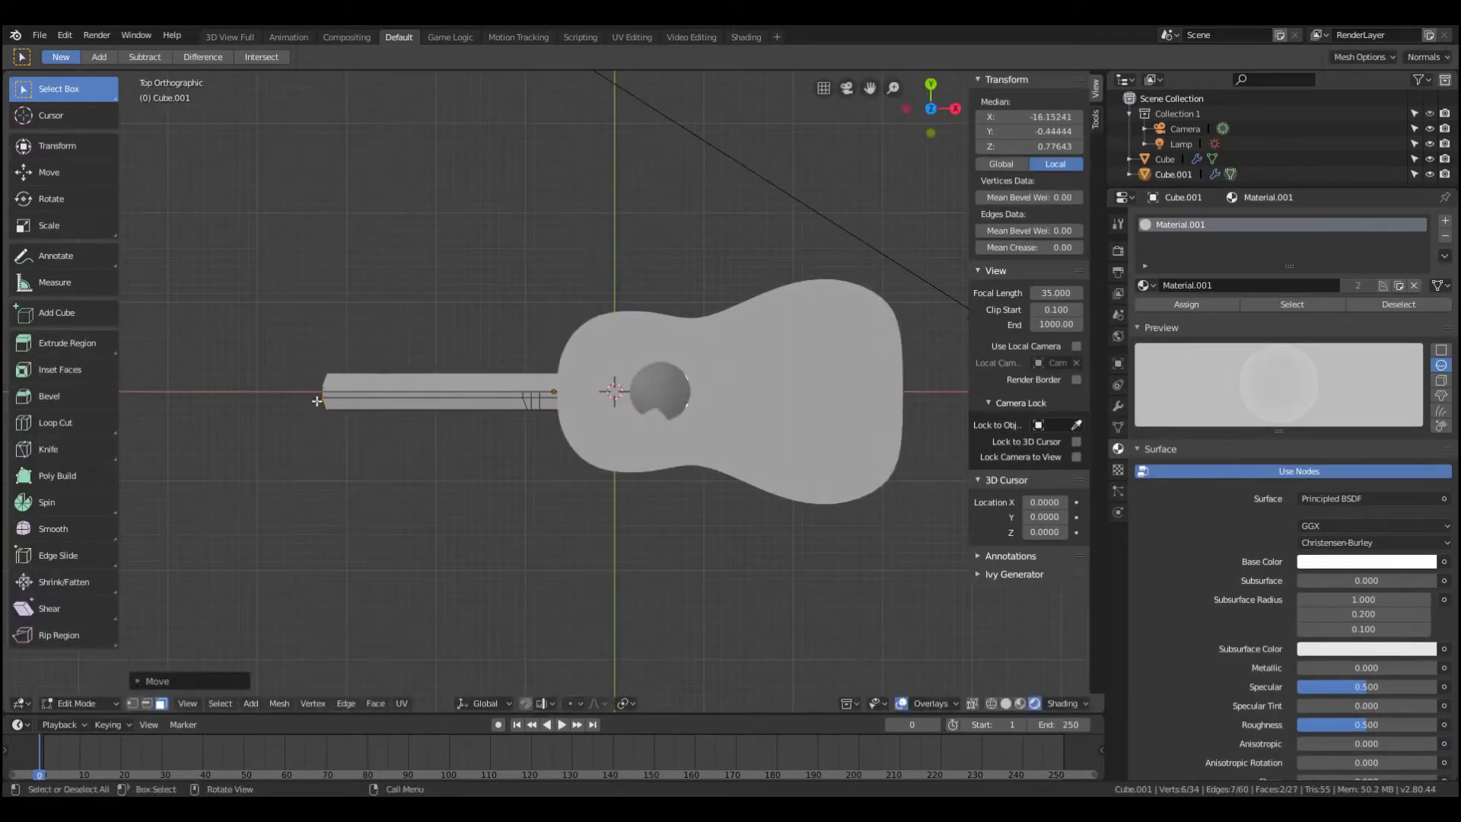
left_click(369, 461)
middle_click_drag(369, 462, 535, 505)
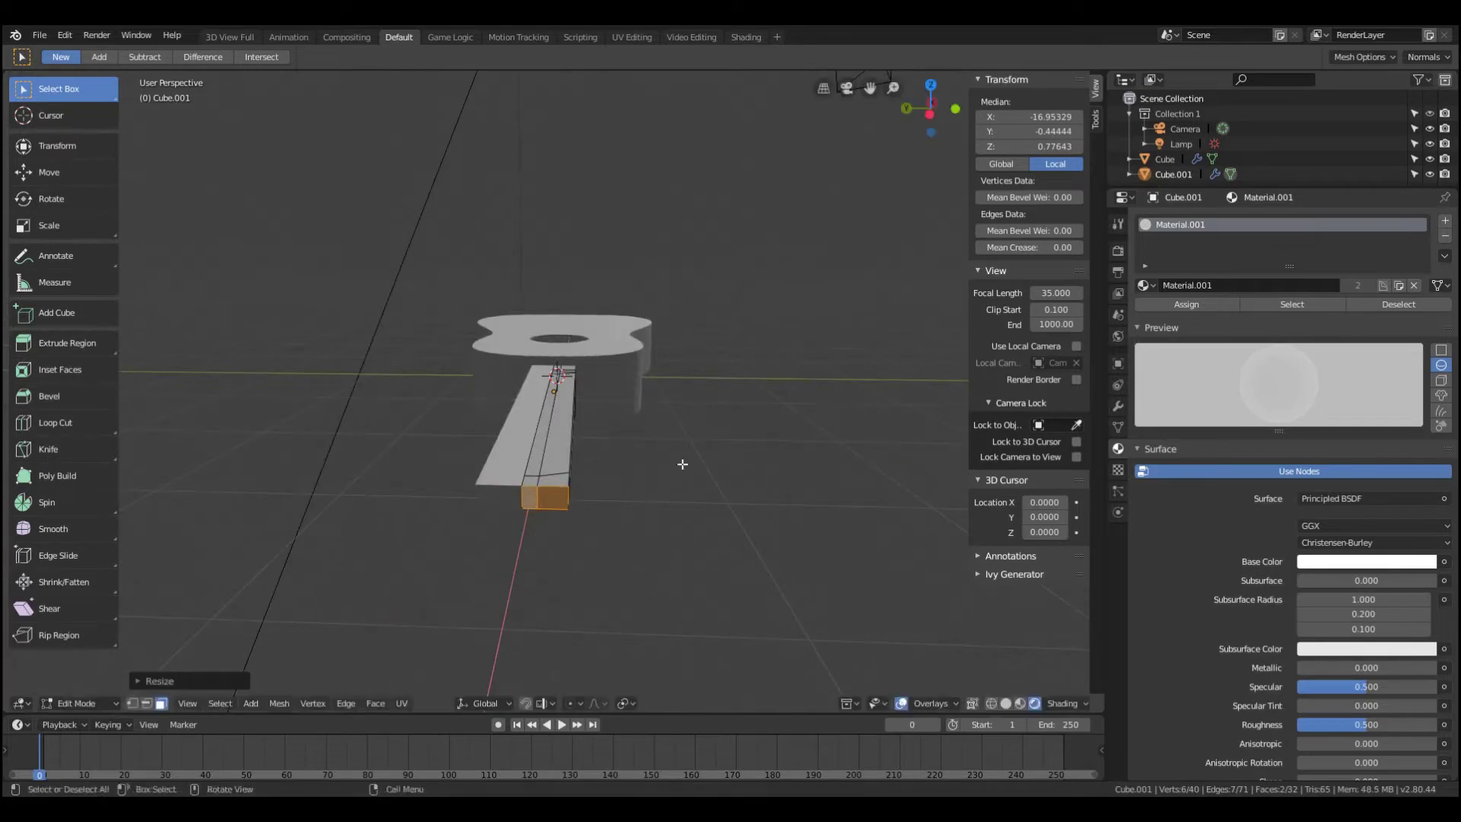
key("KP_Decimal")
mouse_move(619, 522)
middle_mouse_down()
mouse_move(805, 447)
mouse_move(695, 385)
mouse_move(596, 406)
mouse_move(642, 407)
middle_mouse_up()
- Extrude the neck's end face into the headstock and tilt it around Y
key("e")
left_click(512, 466)
key("r")
key("y")
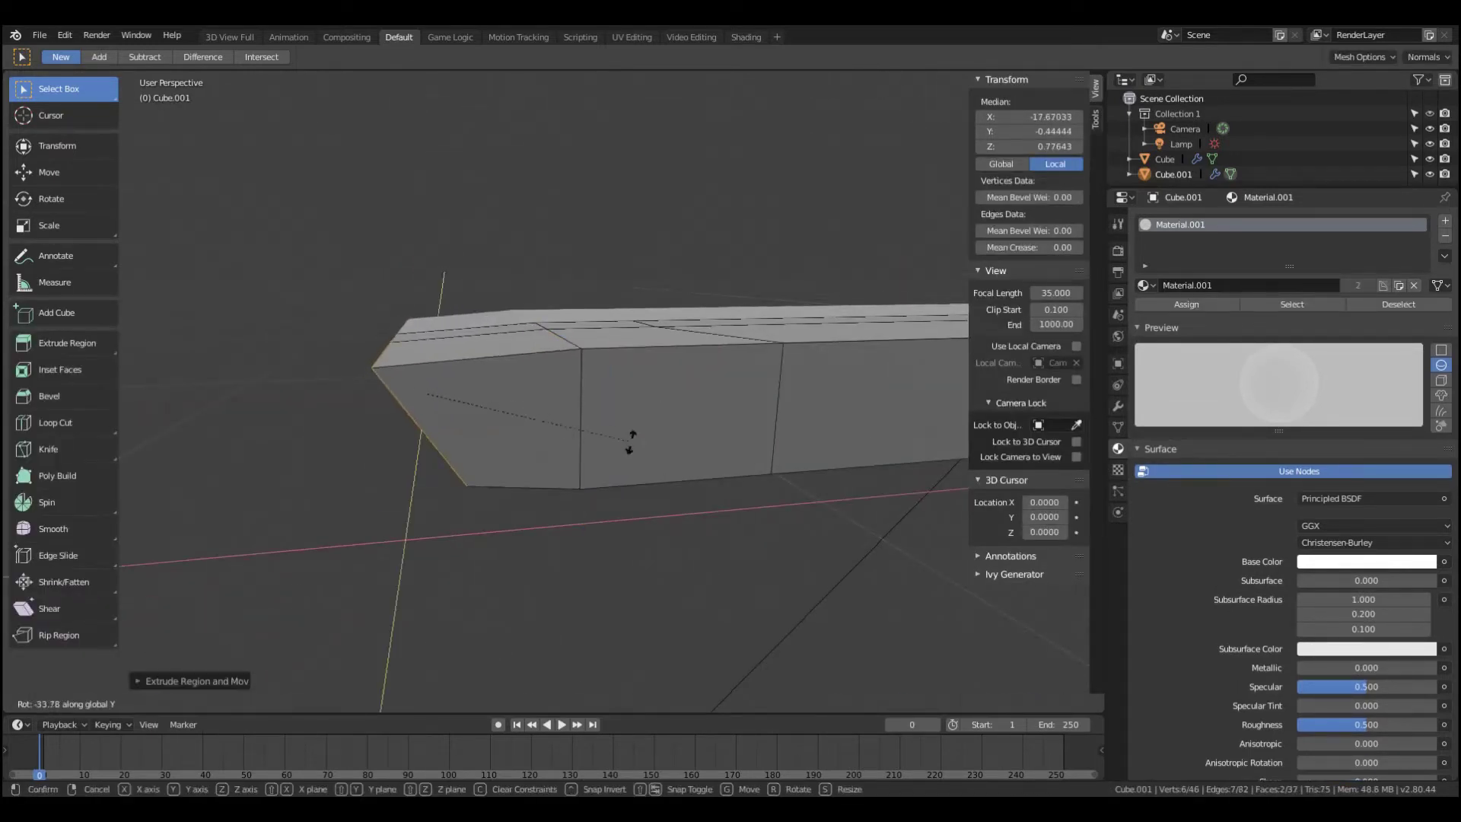
left_click(631, 441)
scroll(541, 503, "down", 2)
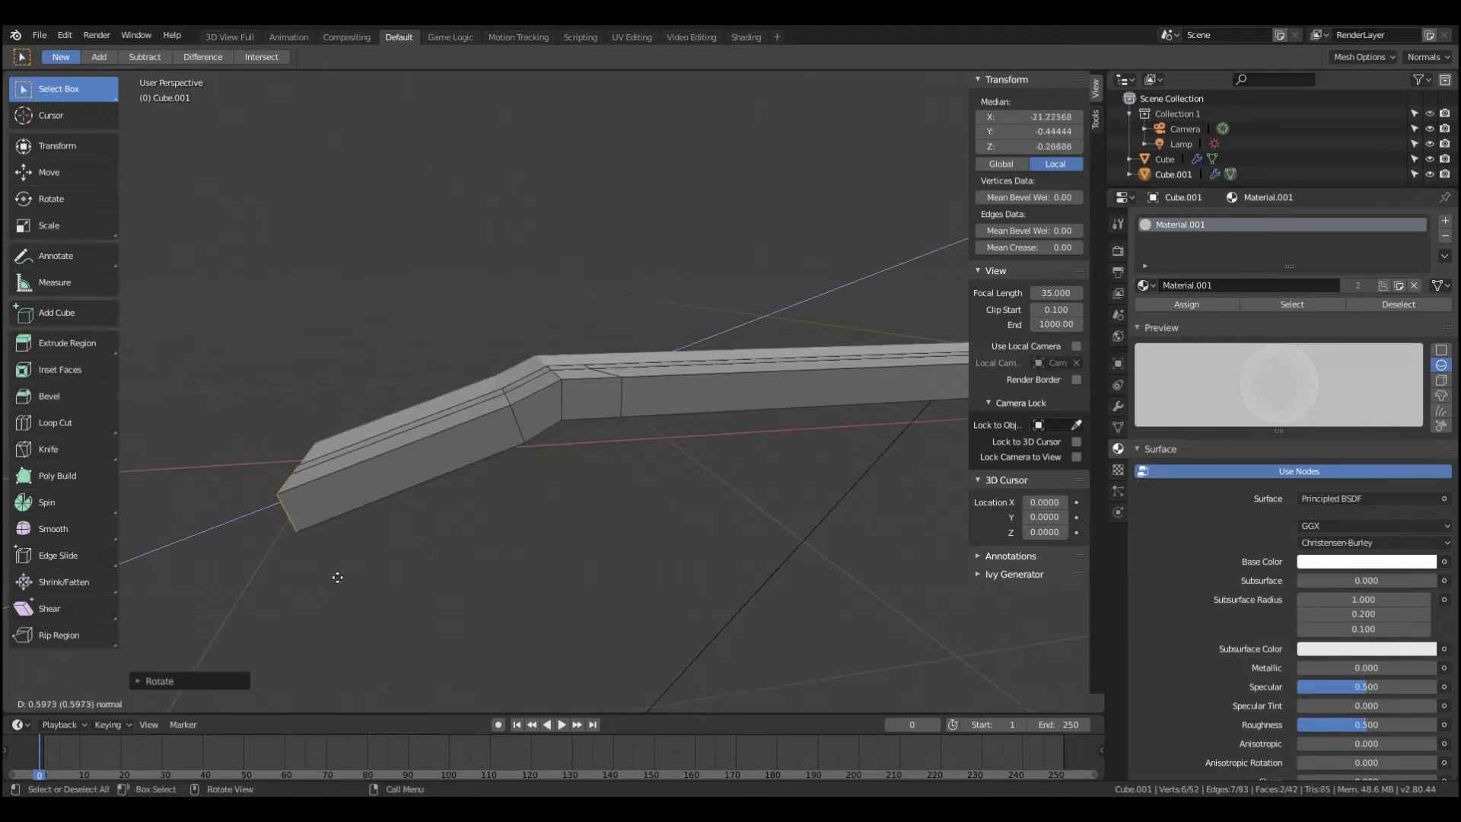
- Switch to a front wireframe view and box-select the neck's end section
key("KP_3")
key("KP_1")
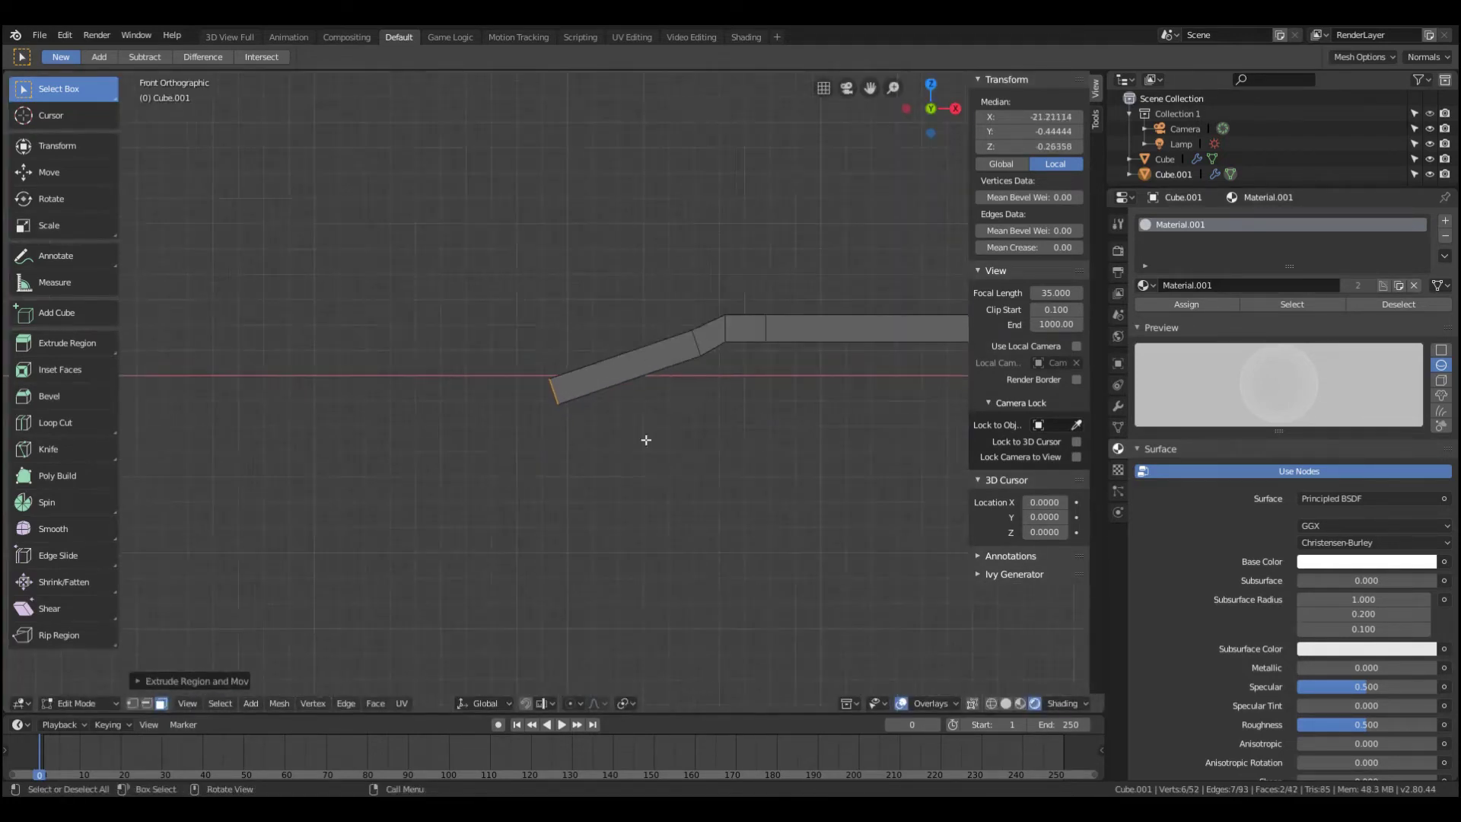
key("alt+a")
key("z")
left_click(470, 303)
left_click_drag(470, 303, 706, 474)
- Move and resize the selected end section to shape the headstock
key("g")
mouse_move(691, 488)
middle_mouse_down()
mouse_move(685, 418)
mouse_move(704, 395)
middle_mouse_up()
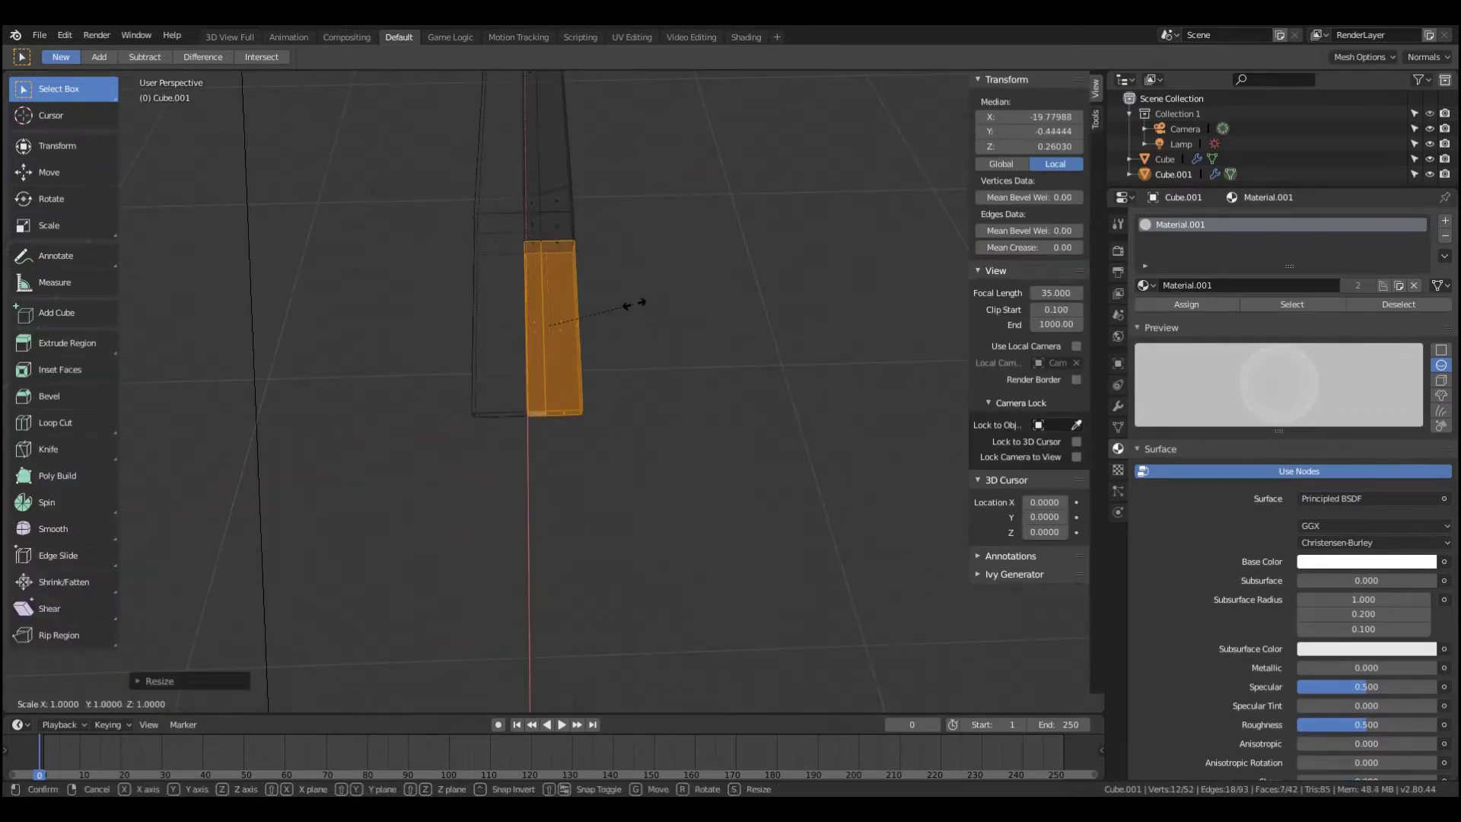
left_click(637, 303)
mouse_move(636, 303)
middle_mouse_down()
mouse_move(590, 284)
mouse_move(571, 442)
middle_mouse_up()
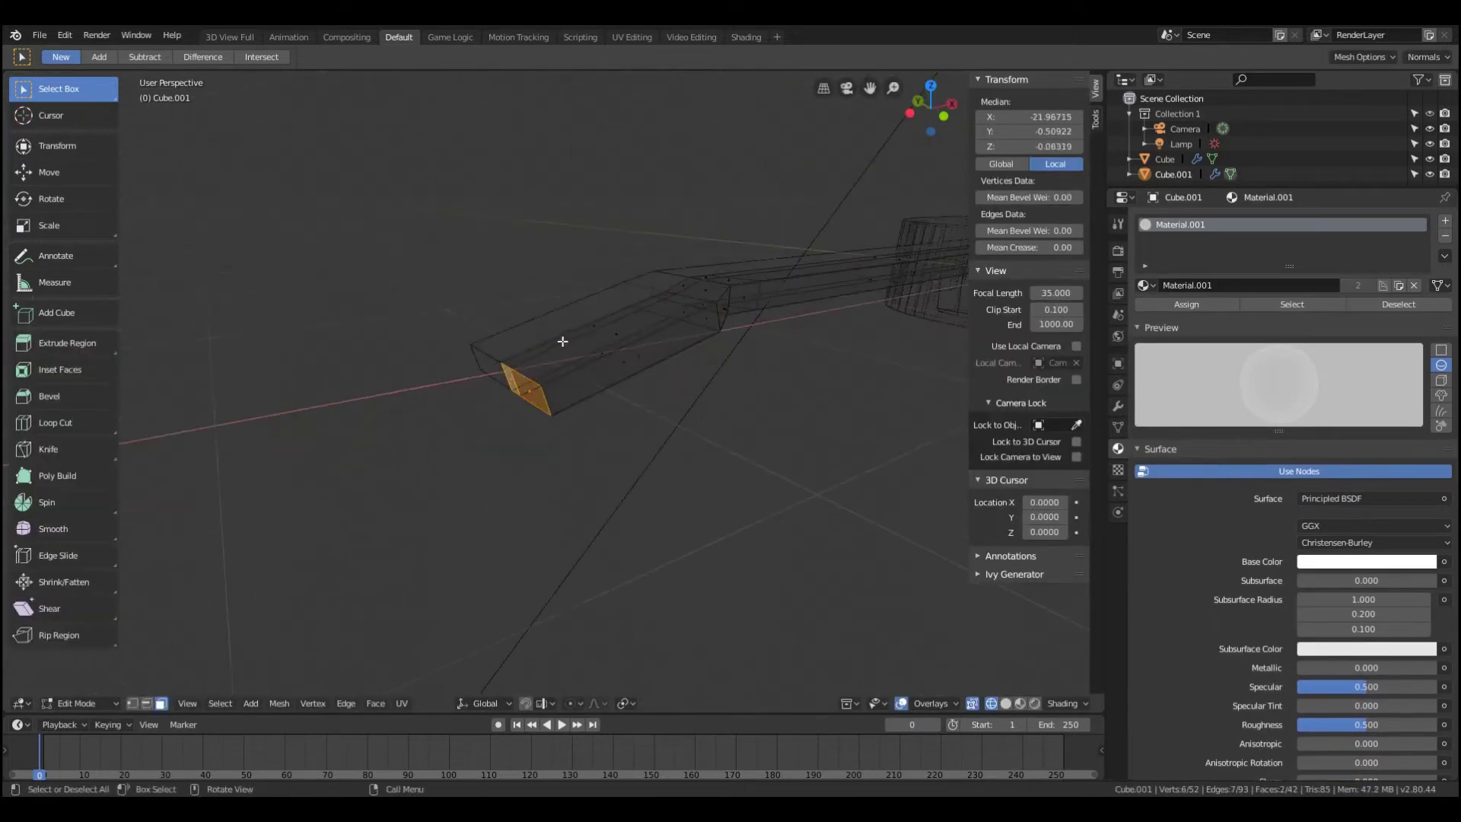
left_click(569, 441)
mouse_move(569, 441)
middle_mouse_down()
mouse_move(639, 415)
mouse_move(639, 456)
mouse_move(565, 424)
mouse_move(591, 372)
mouse_move(712, 376)
mouse_move(713, 348)
middle_mouse_up()
- Box-select the neck's end faces with the see-through display toggled
key("Tab")
key("shift+z")
key("Tab")
key("shift+z")
scroll(713, 347, "up", 3)
key("b")
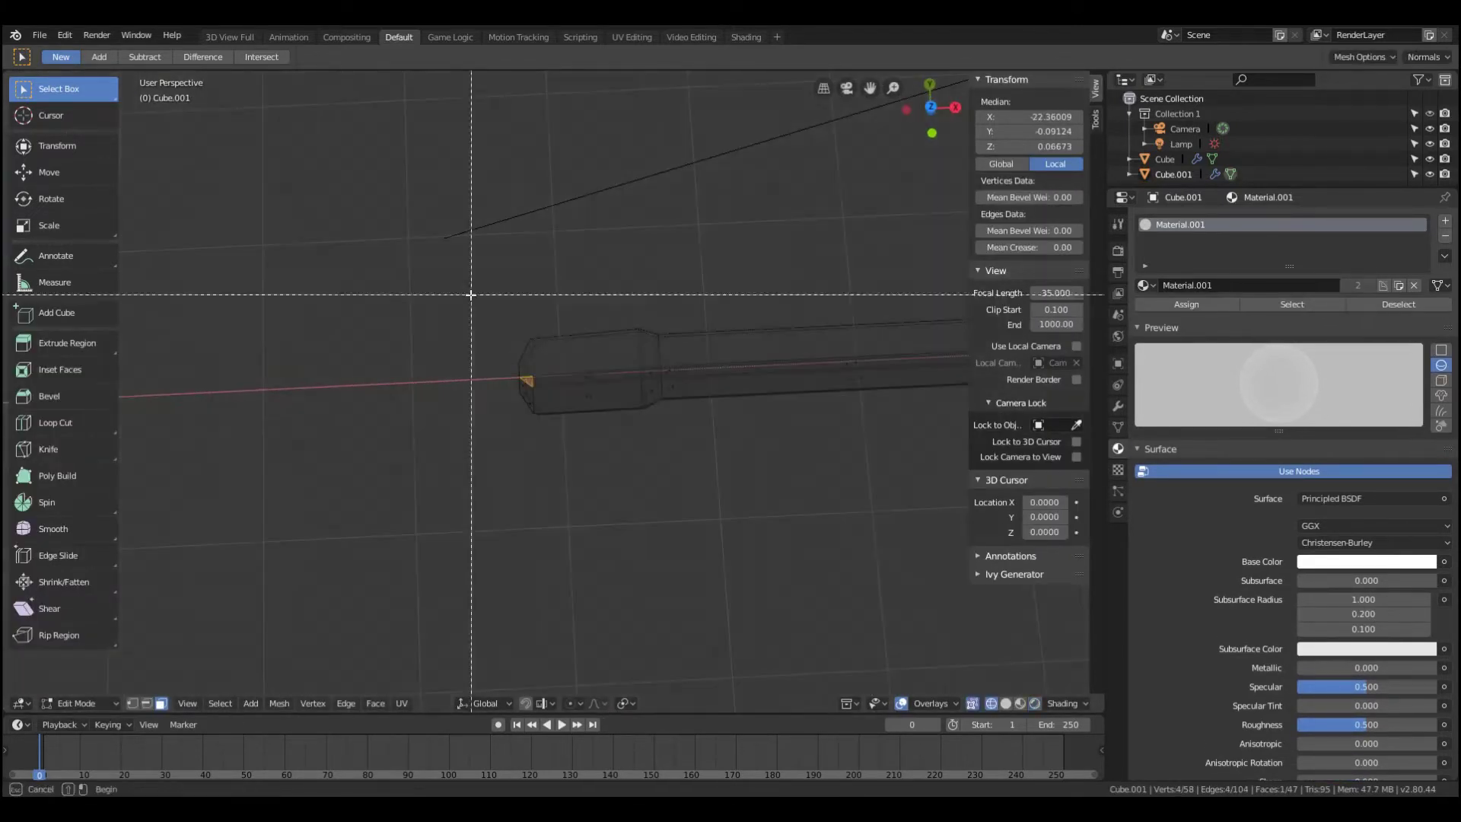
left_click_drag(467, 296, 639, 391)
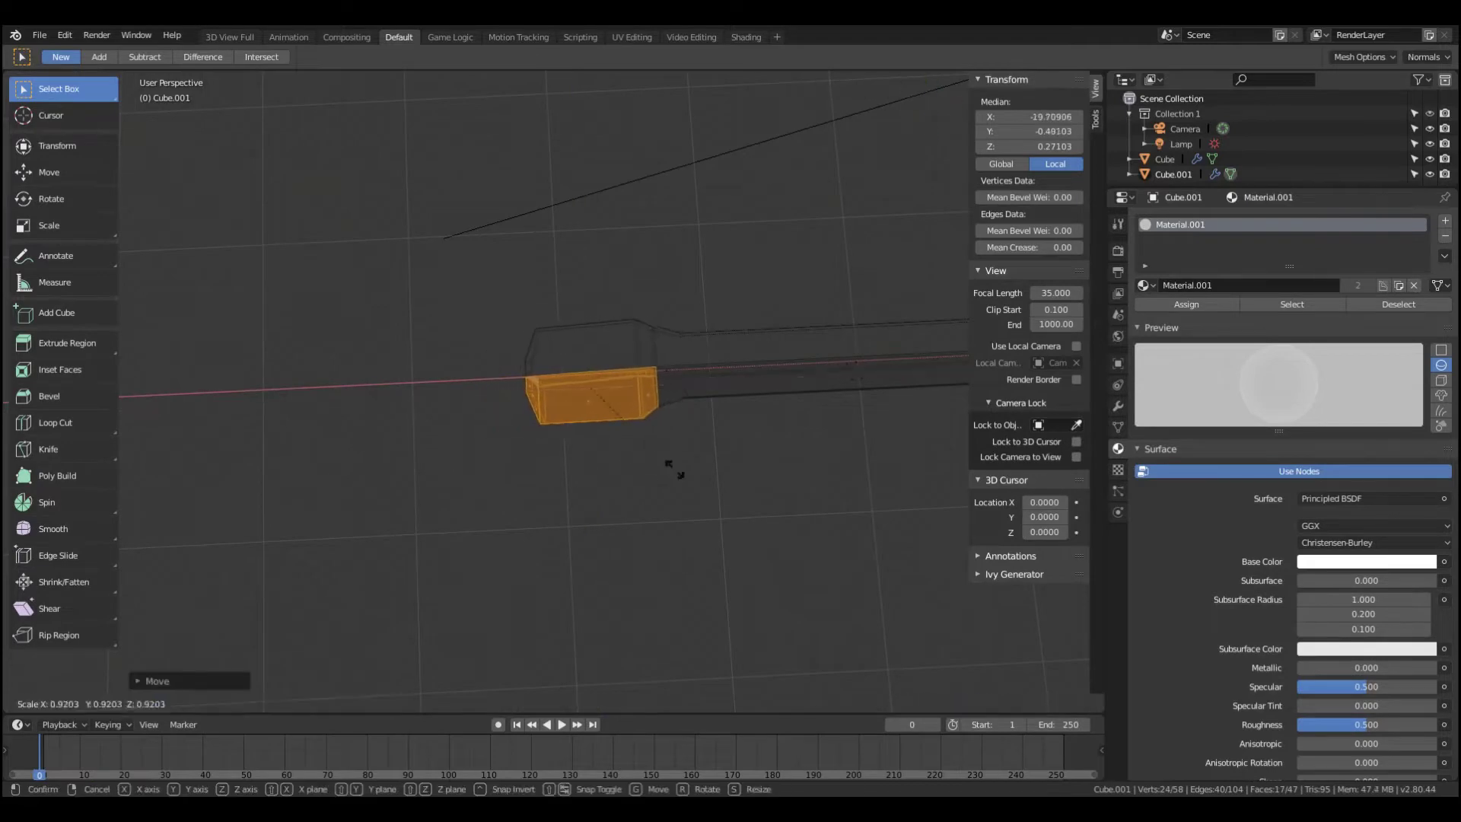
- Add a loop cut near the neck joint and slide it along the neck
key("ctrl+r")
left_click(692, 388)
right_click(692, 388)
middle_click_drag(692, 388, 669, 415)
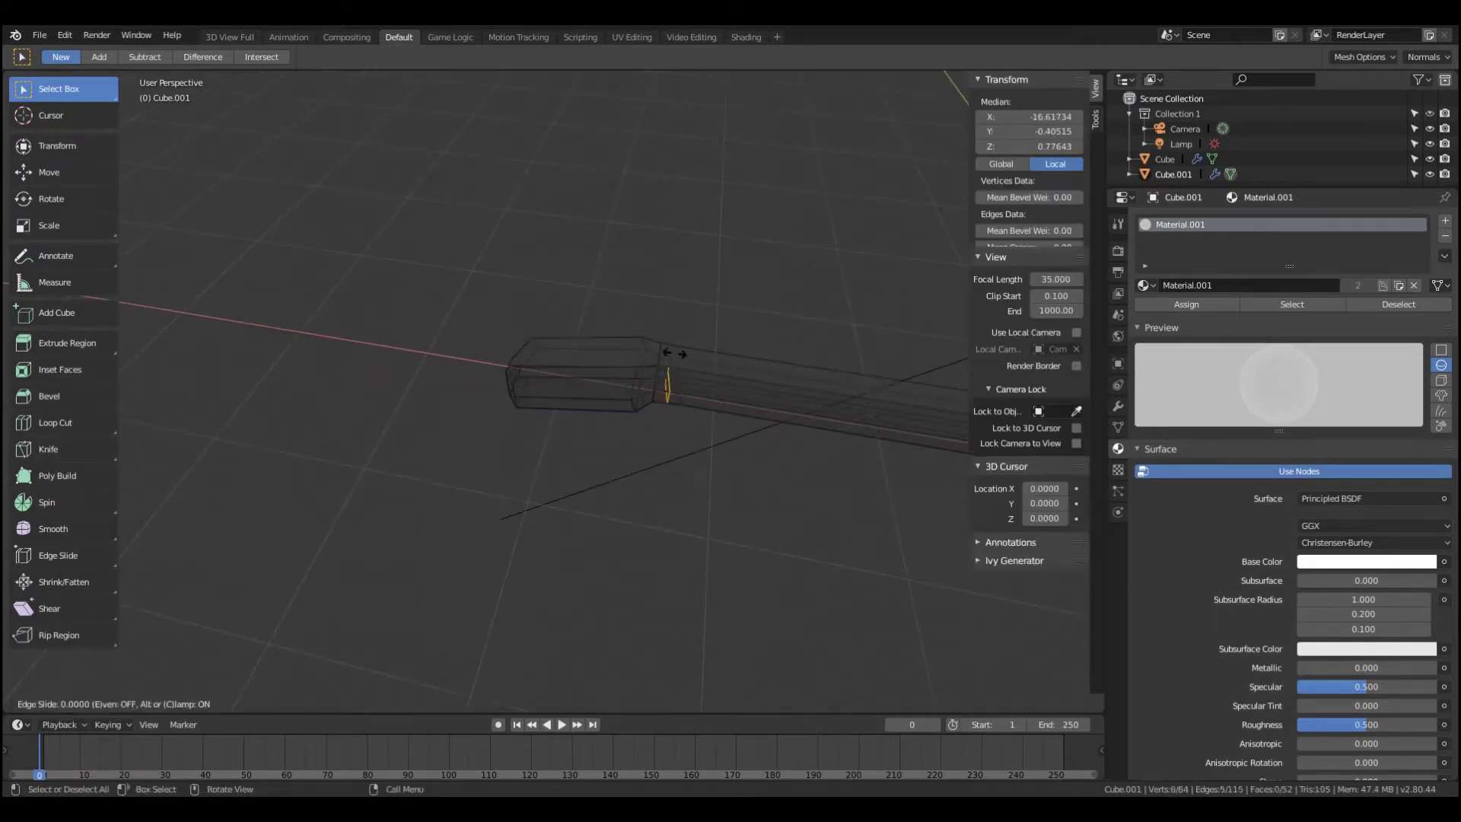
key("b")
left_click(715, 357)
- Return to solid shading and start another loop cut on the headstock
key("z")
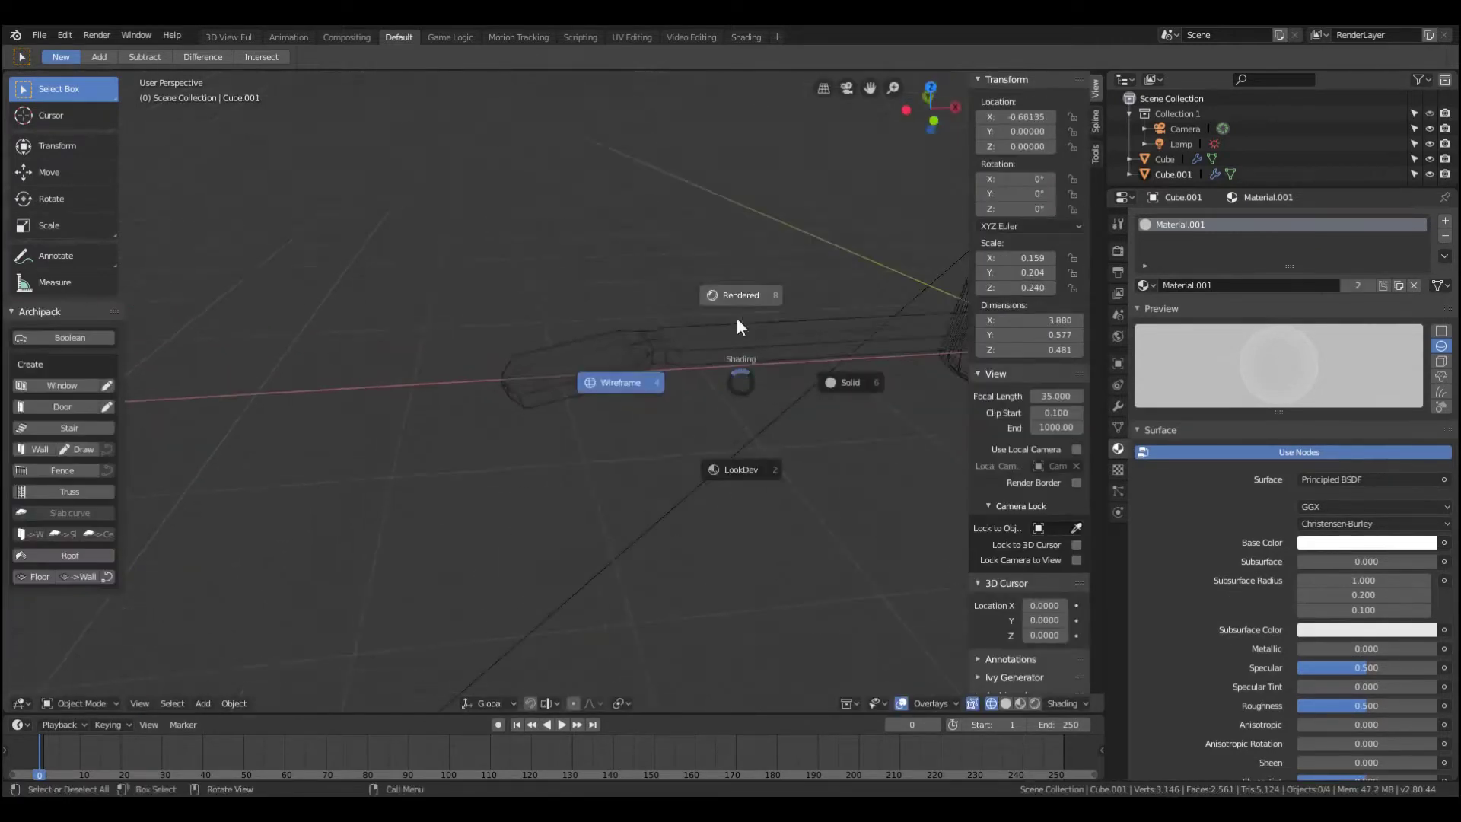
left_click(841, 378)
scroll(777, 456, "down", 3)
scroll(711, 414, "up", 5)
middle_click_drag(711, 414, 556, 388)
scroll(556, 389, "up", 2)
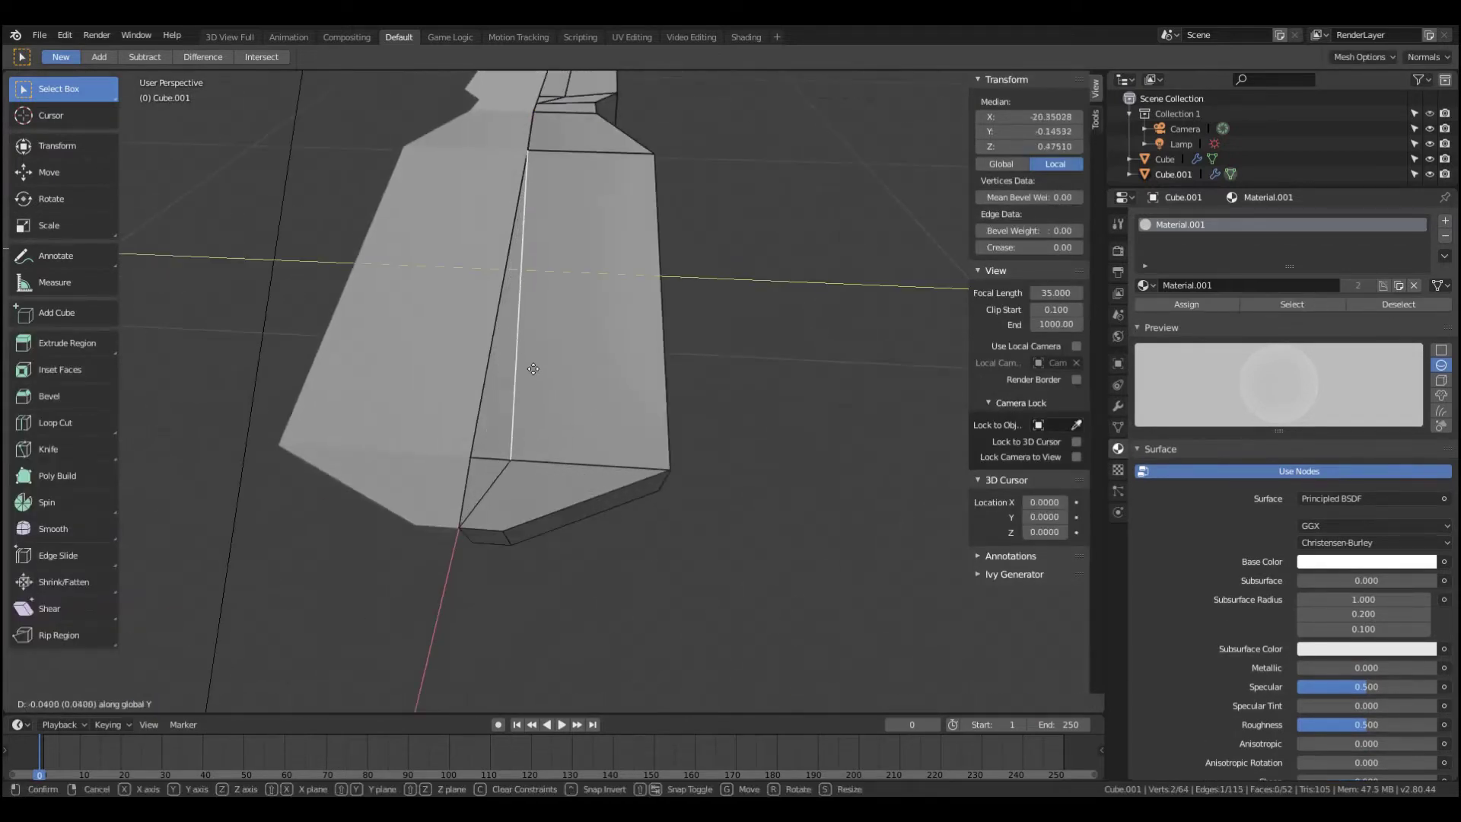
key("alt+a")
key("ctrl+r")
key("Tab")
mouse_move(161, 511)
middle_mouse_down()
mouse_move(666, 466)
mouse_move(609, 528)
middle_mouse_up()
- Add a new cube and scale it down to fit the headstock
key("shift+a")
left_click(652, 489)
scroll(617, 408, "down", 3)
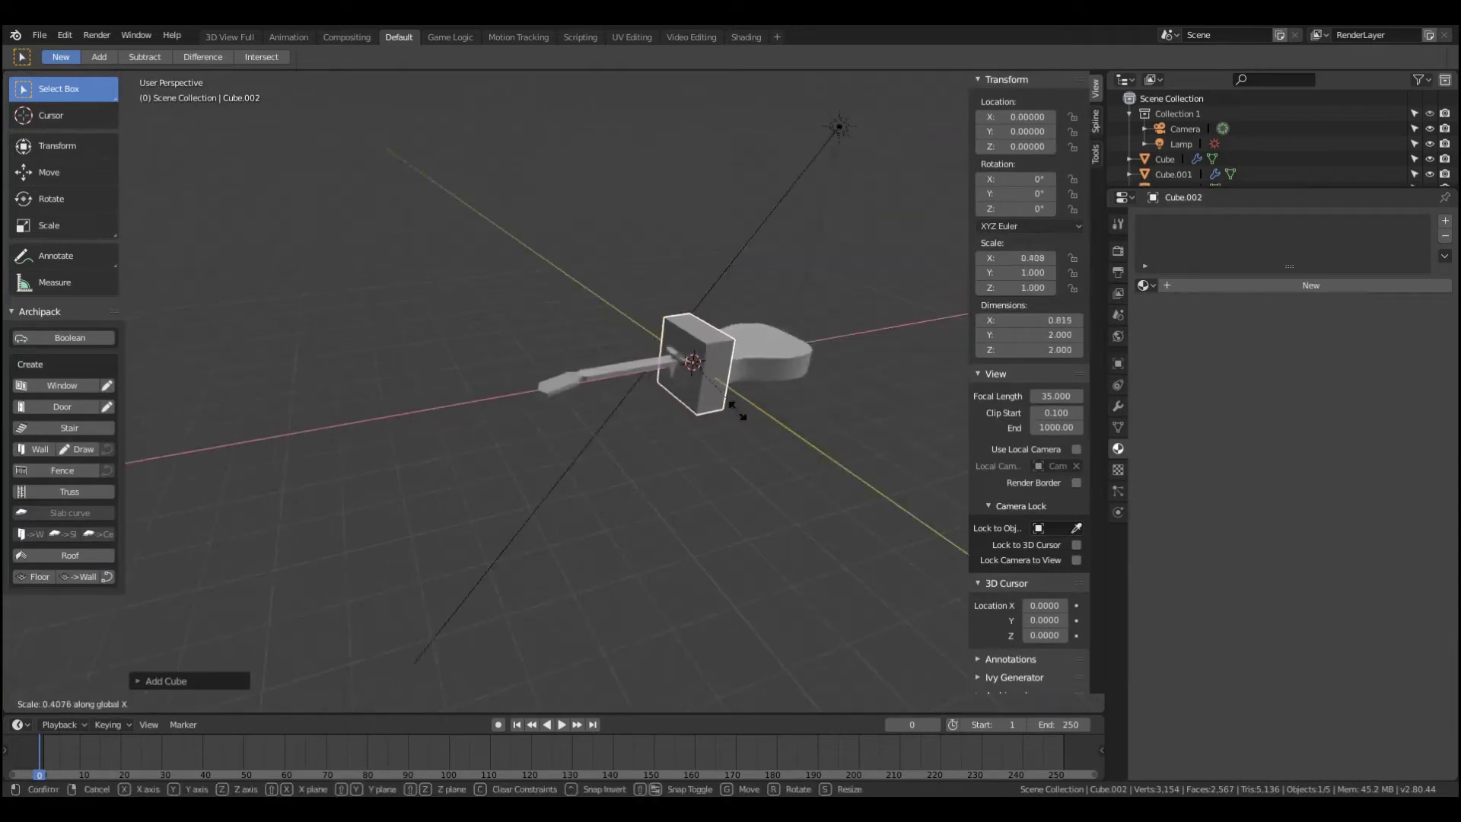
scroll(472, 376, "up", 5)
key("s")
left_click(619, 440)
key("Tab")
mouse_move(619, 440)
middle_mouse_down()
mouse_move(620, 396)
mouse_move(670, 316)
middle_mouse_up()
- Loop-cut the cutter cube and move it onto the headstock in top view
key("ctrl+r")
left_click(592, 281)
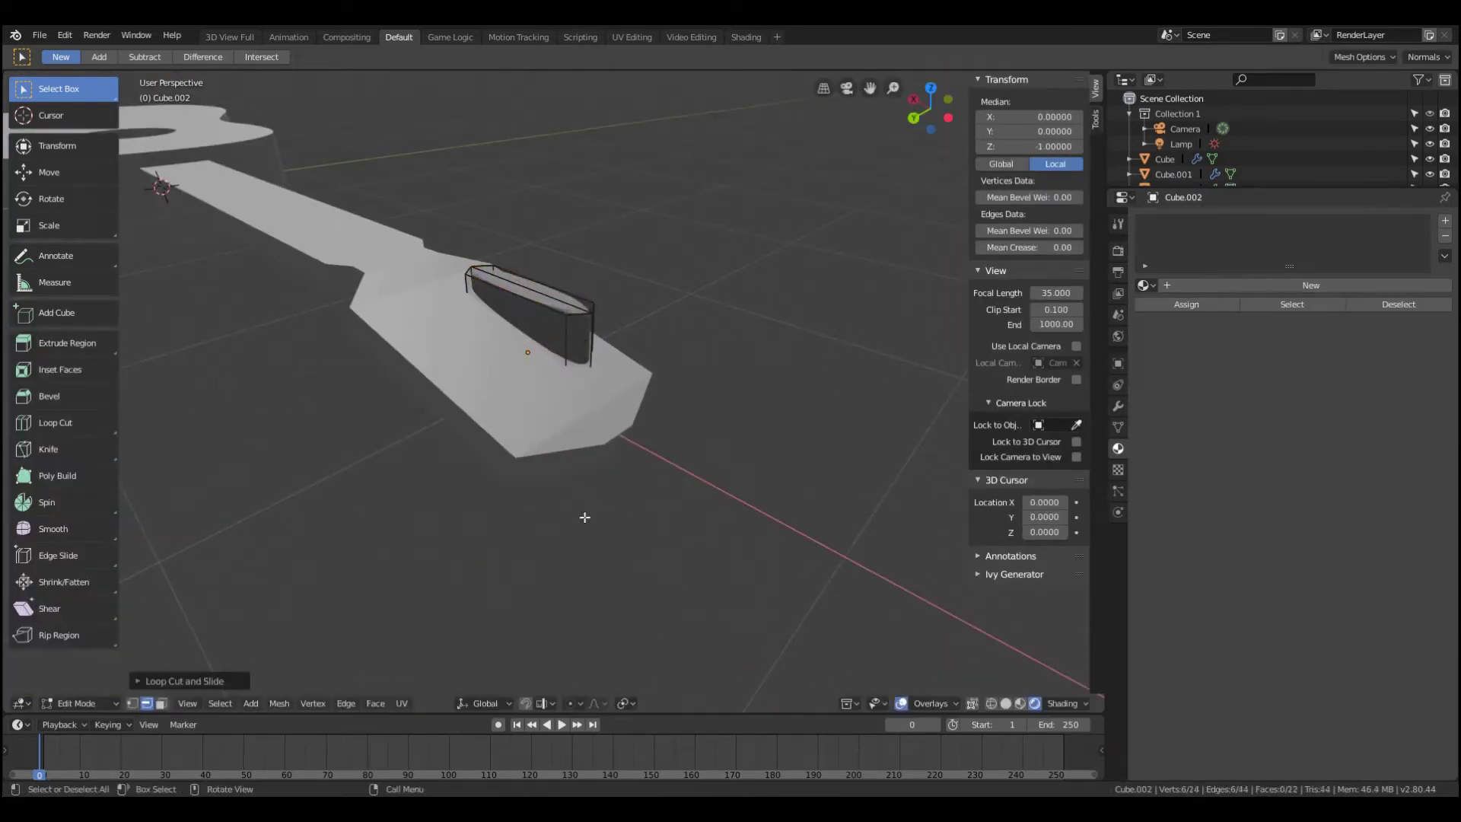
key("Tab")
middle_click_drag(585, 517, 593, 504)
key("KP_7")
key("g")
left_click(658, 440)
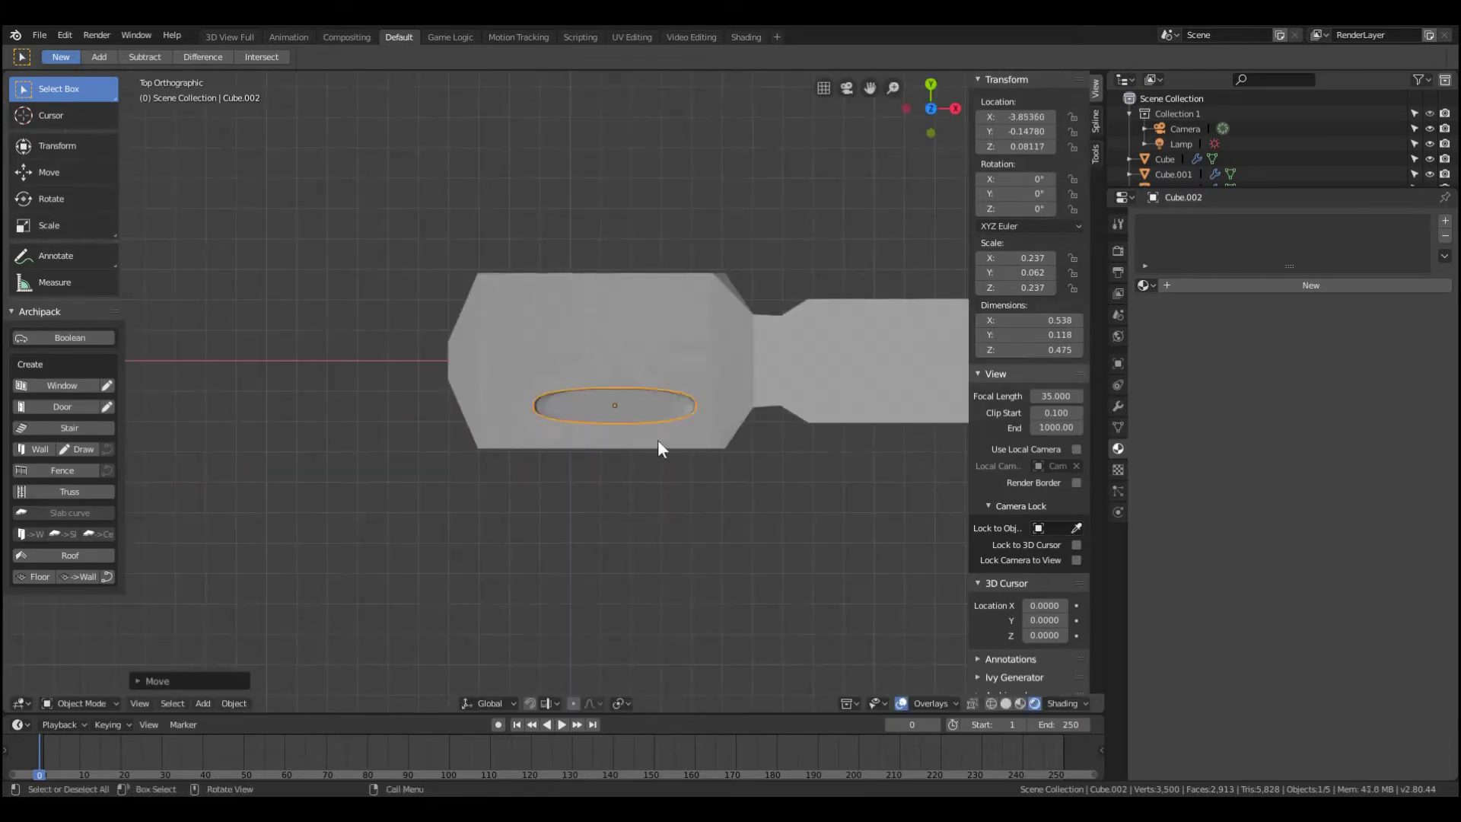
- Boolean-subtract the cutter from the neck, then delete the cutter object
left_click(685, 445, "shift")
key("ctrl+shift+KP_Subtract")
mouse_move(702, 417)
left_mouse_down("alt")
mouse_move(683, 417)
mouse_move(597, 320)
mouse_move(581, 330)
left_mouse_up("alt")
left_click(542, 346)
left_click(583, 318)
key("x")
left_click(595, 342)
- Select the neck and open its context menu in Edit Mode
left_click(656, 336)
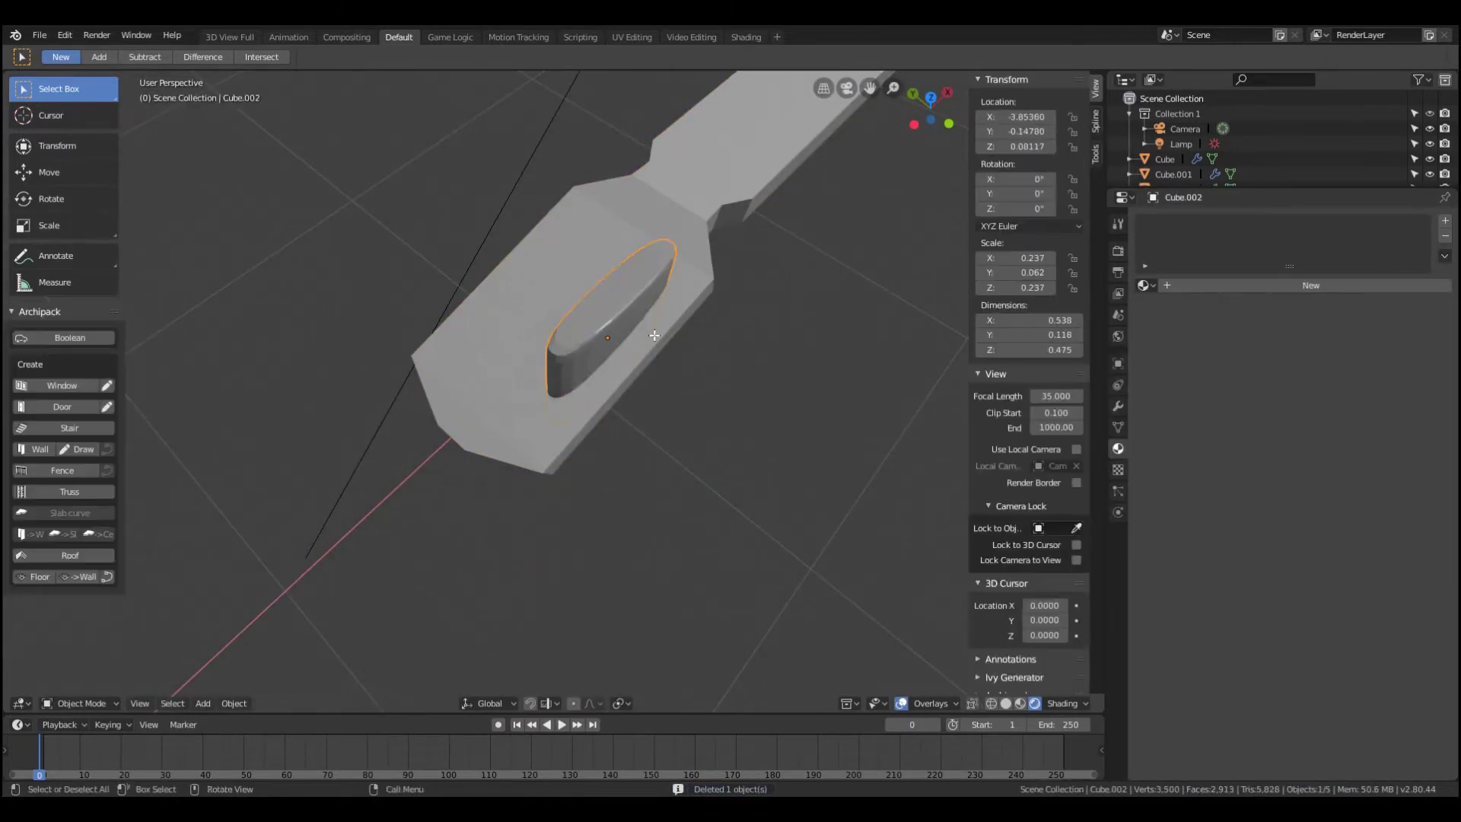
key("Tab")
key("Tab")
right_click(691, 301)
key("Tab")
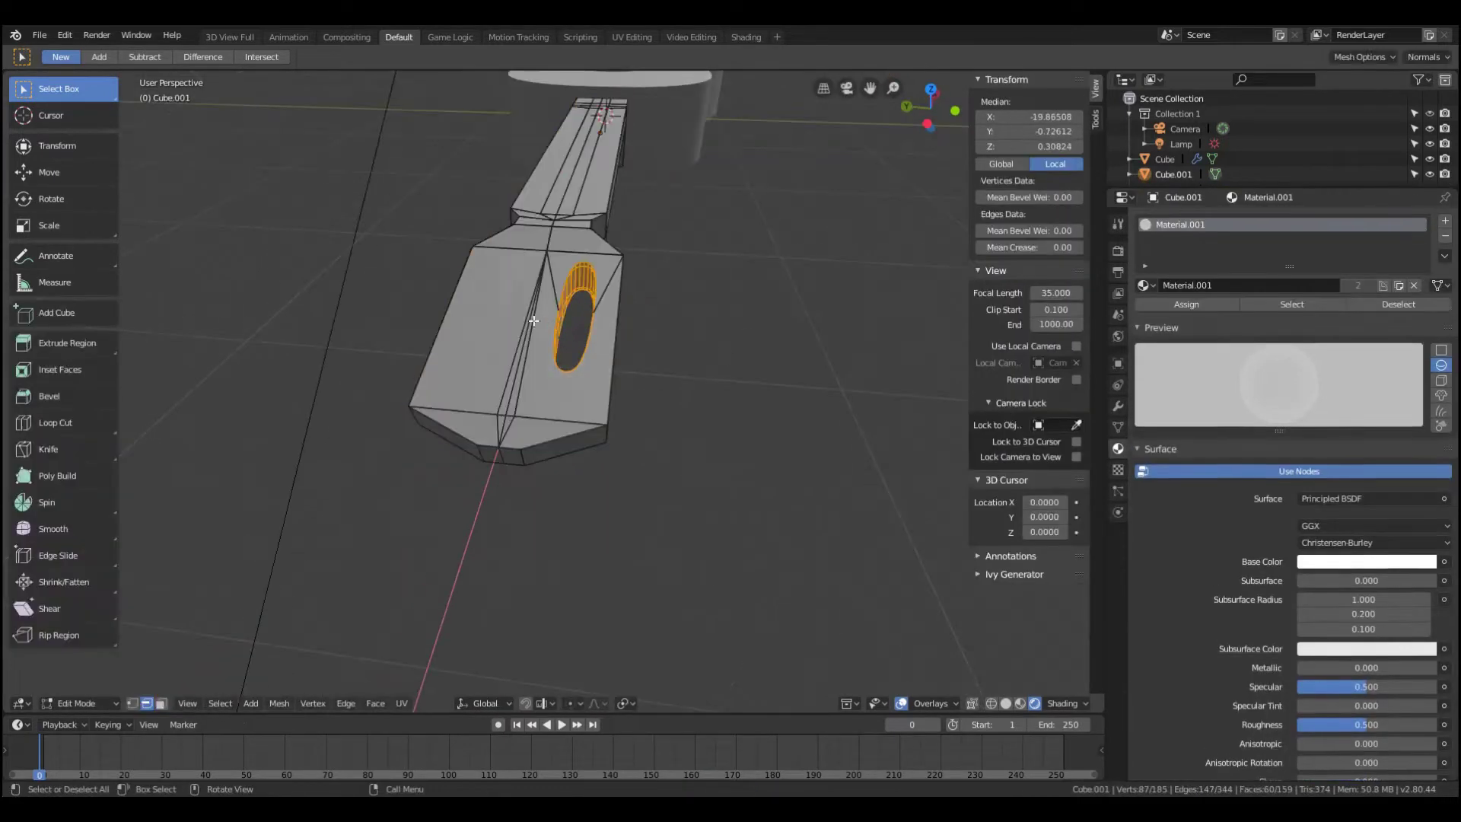
- Undo to restore the cutter, give the neck a Difference Boolean with Cube.002, and hide the cutter
middle_click_drag(656, 205, 874, 289)
left_click(1118, 406)
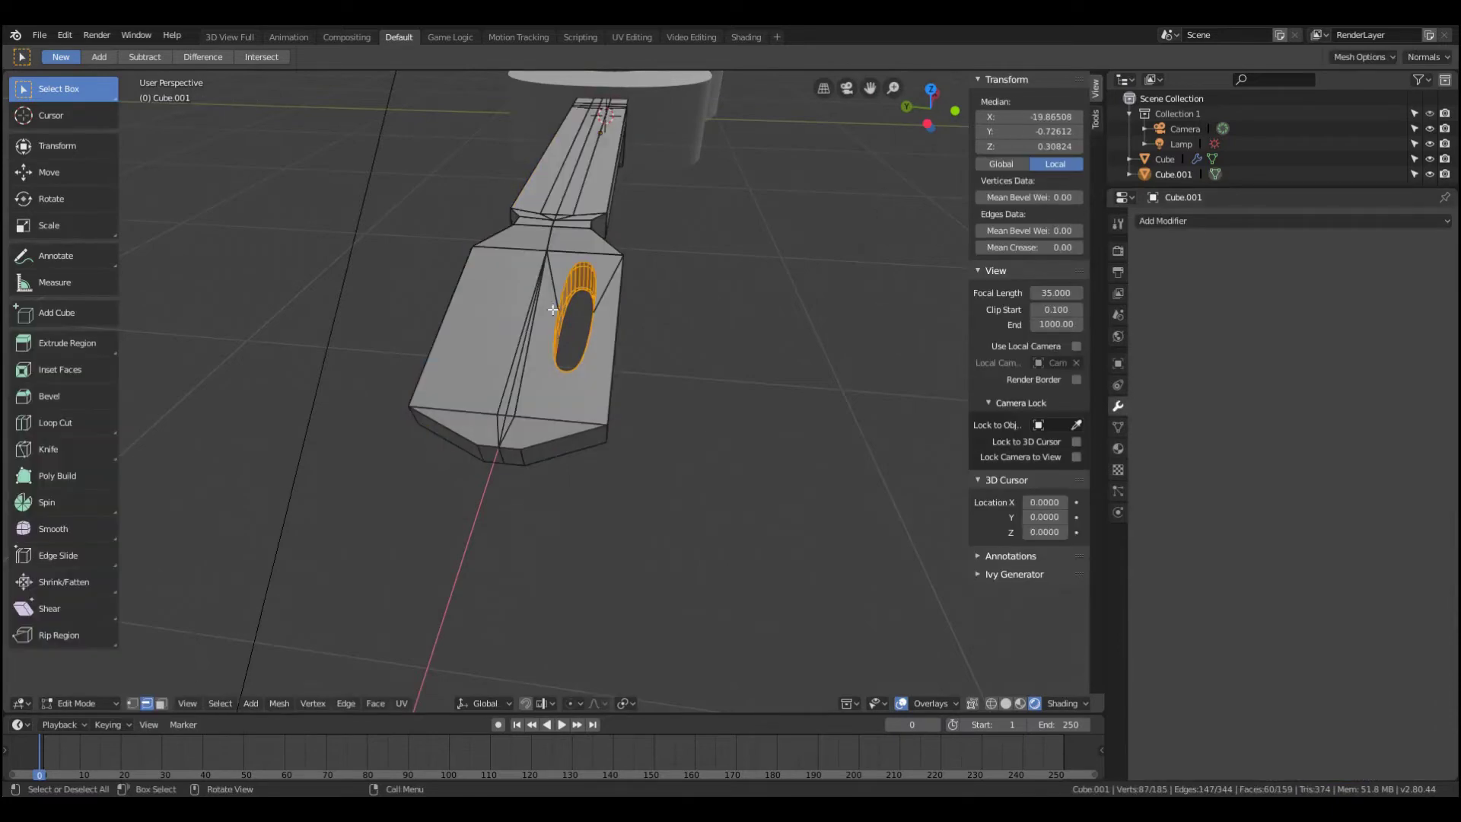
key("ctrl+z")
key("ctrl+z")
key("ctrl+z")
key("ctrl+z")
key("ctrl+z")
key("ctrl+z")
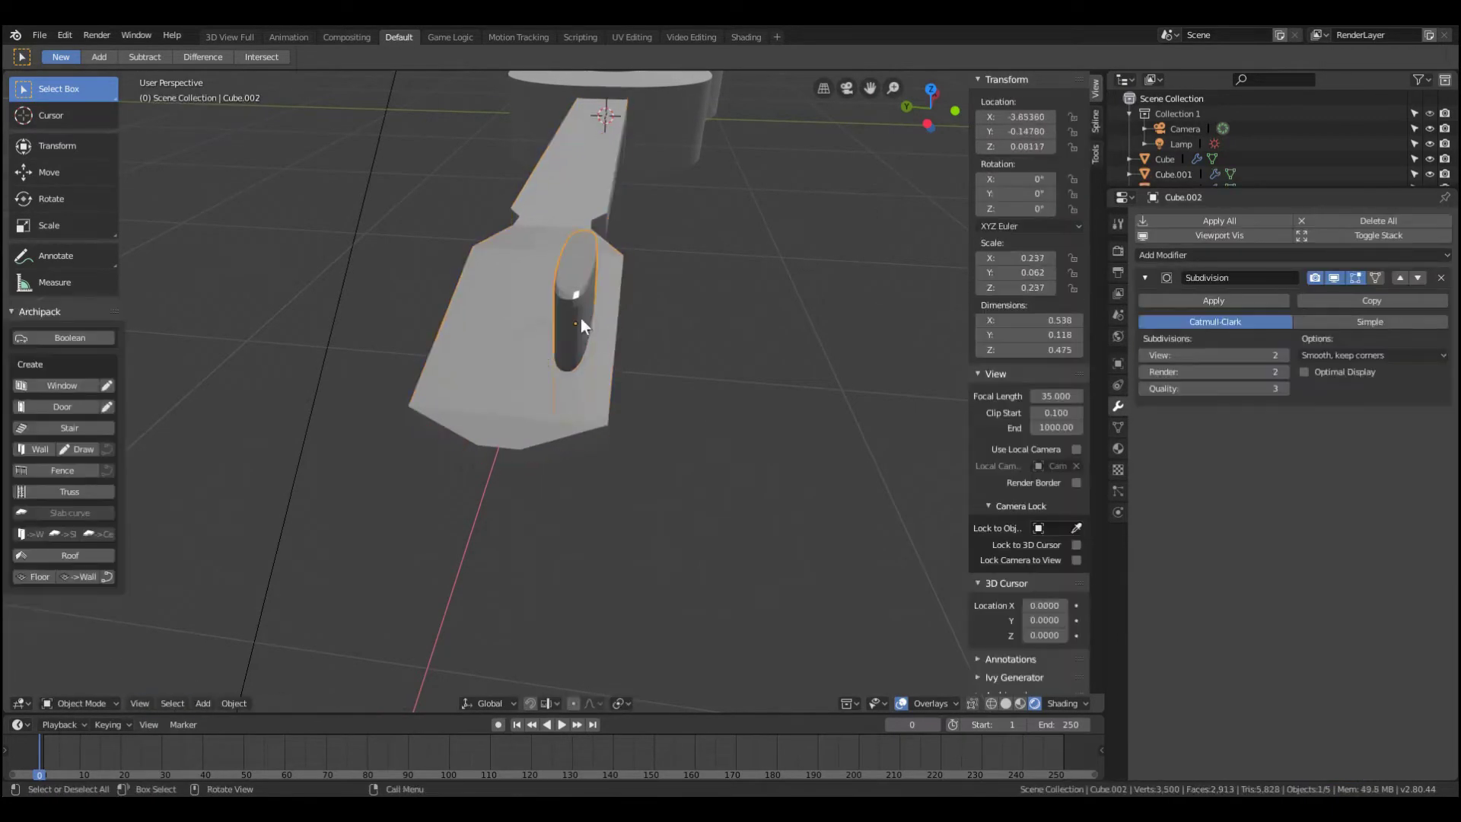
left_click(1218, 255)
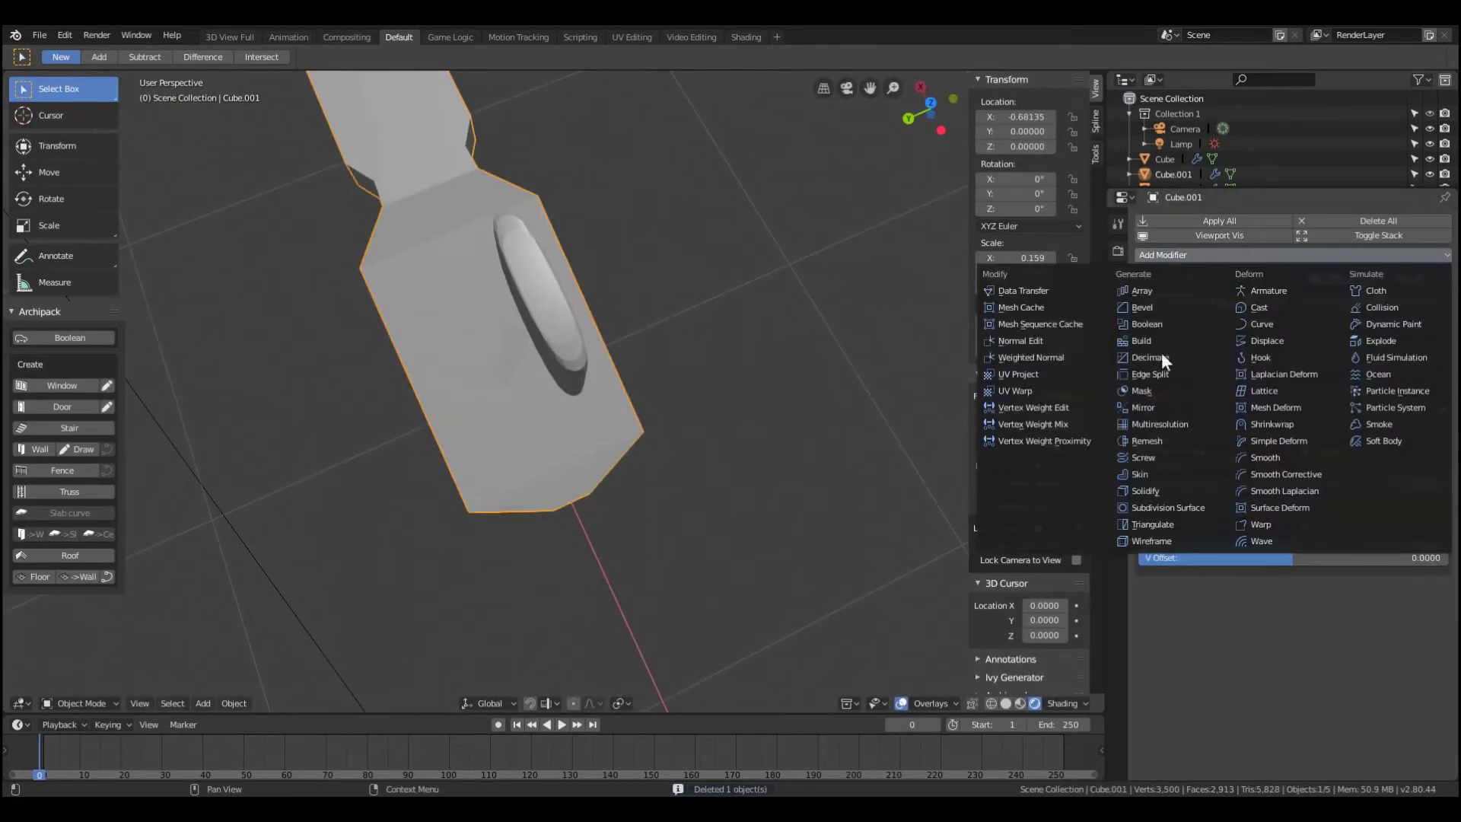
left_click(1162, 309)
left_click(1429, 174)
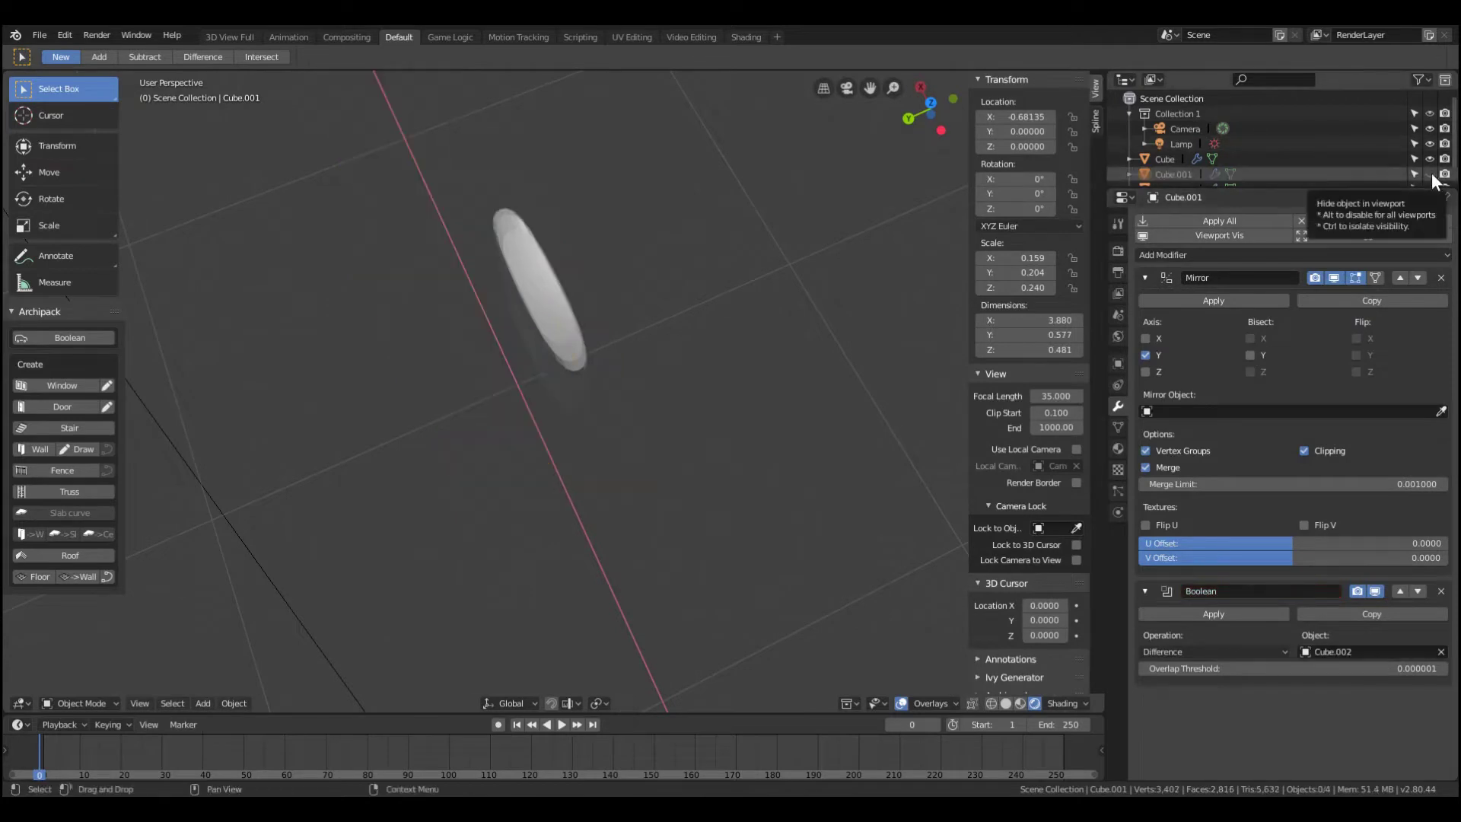
scroll(1427, 160, "down", 1)
left_click(1174, 172)
left_click(1429, 171)
- Duplicate the oval cutter sideways for a second slot, hide it, and save guitar.blend
middle_click_drag(652, 307, 1178, 186)
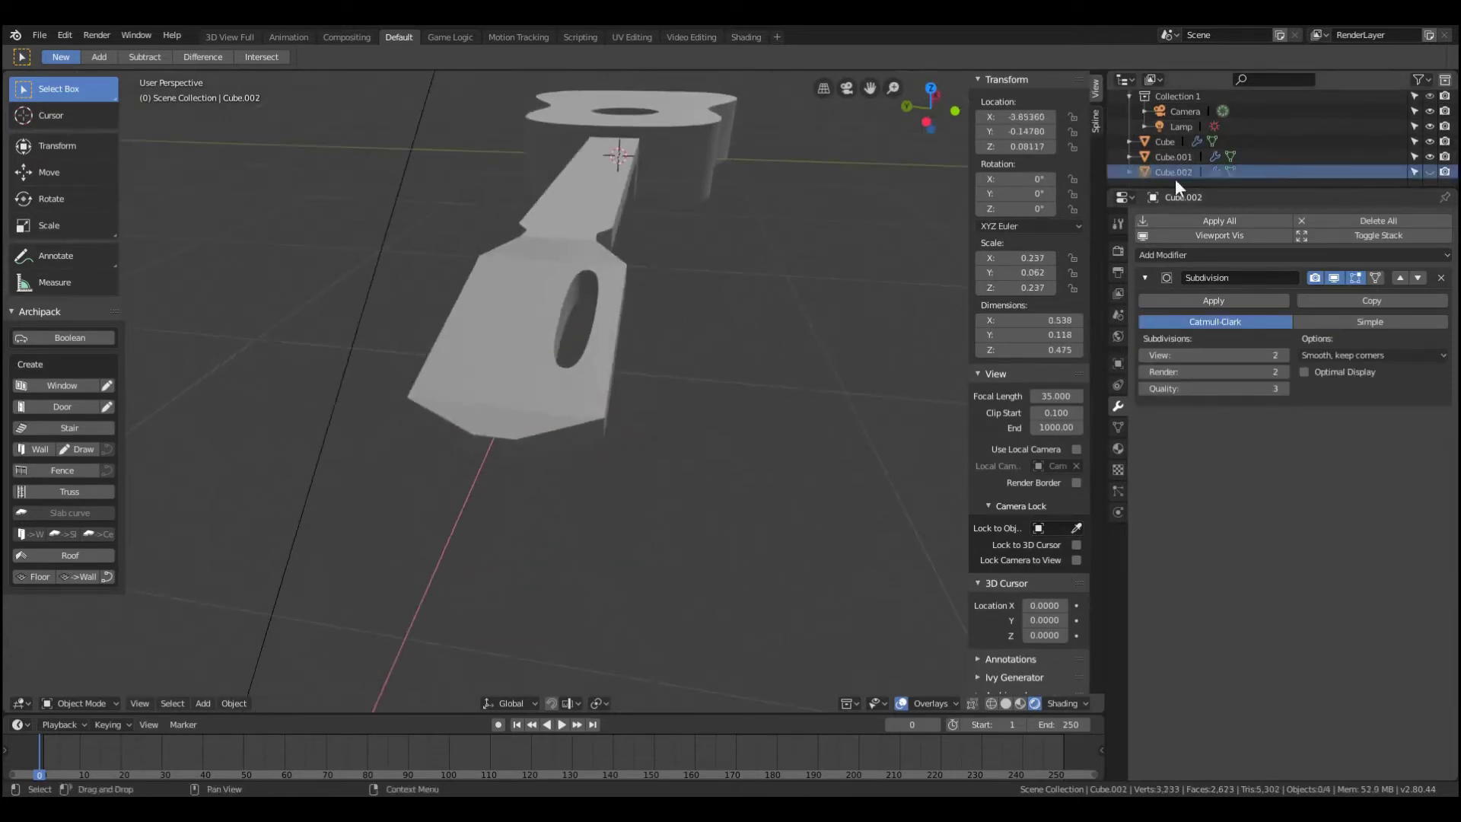
key("Tab")
key("shift+d")
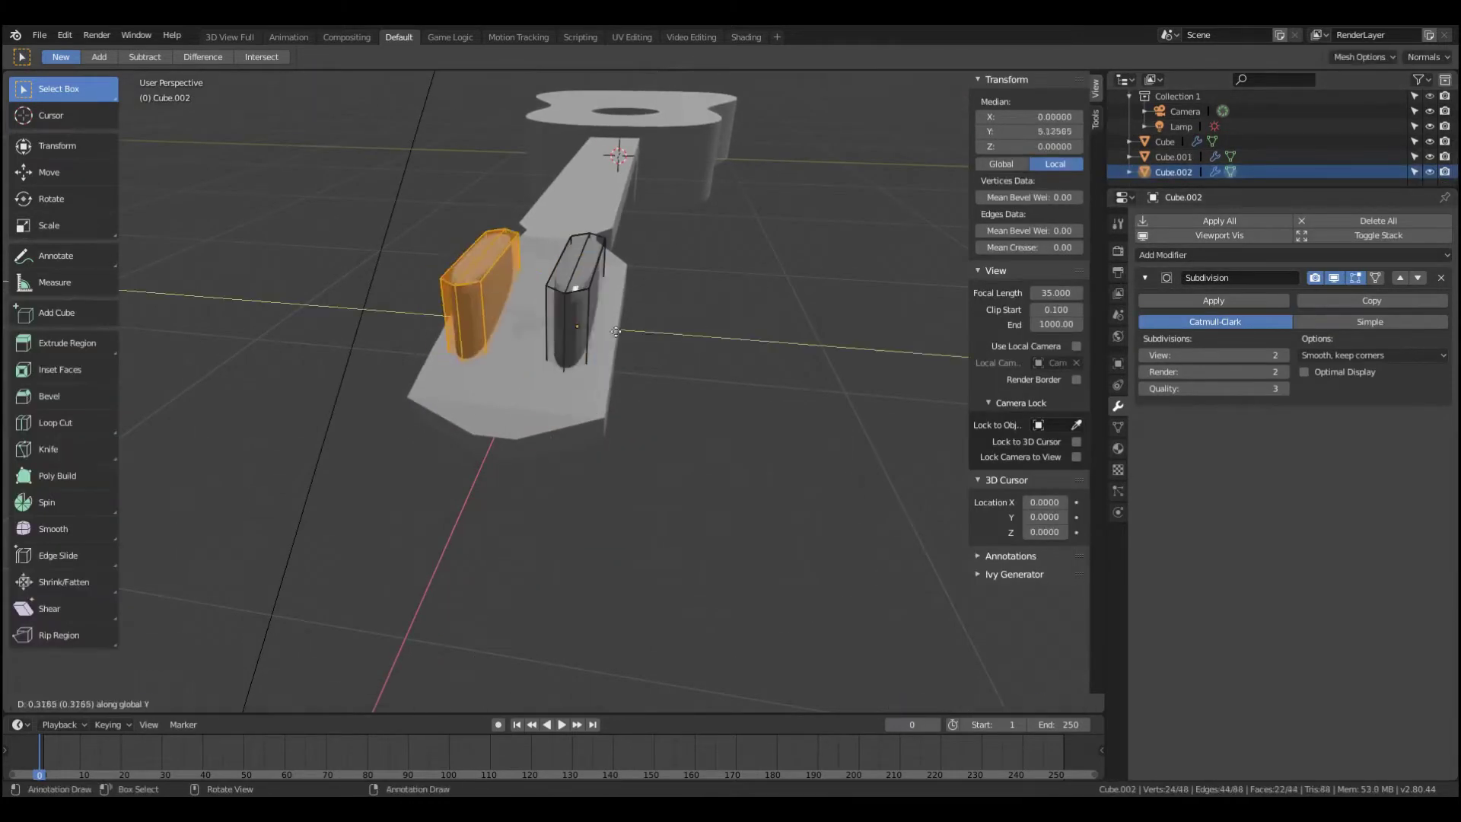
key("KP_7")
key("Tab")
mouse_move(674, 347)
middle_mouse_down()
mouse_move(685, 365)
mouse_move(793, 332)
middle_mouse_up()
key("h")
scroll(694, 377, "down", 5)
key("ctrl+s")
scroll(813, 386, "up", 4)
- Move the guitar neck along Z so it sits on the body
left_click(822, 399)
key("g")
key("z")
mouse_move(864, 446)
middle_mouse_down()
mouse_move(822, 399)
mouse_move(837, 415)
middle_mouse_up()
scroll(837, 414, "up", 4)
middle_click_drag(688, 370, 866, 321)
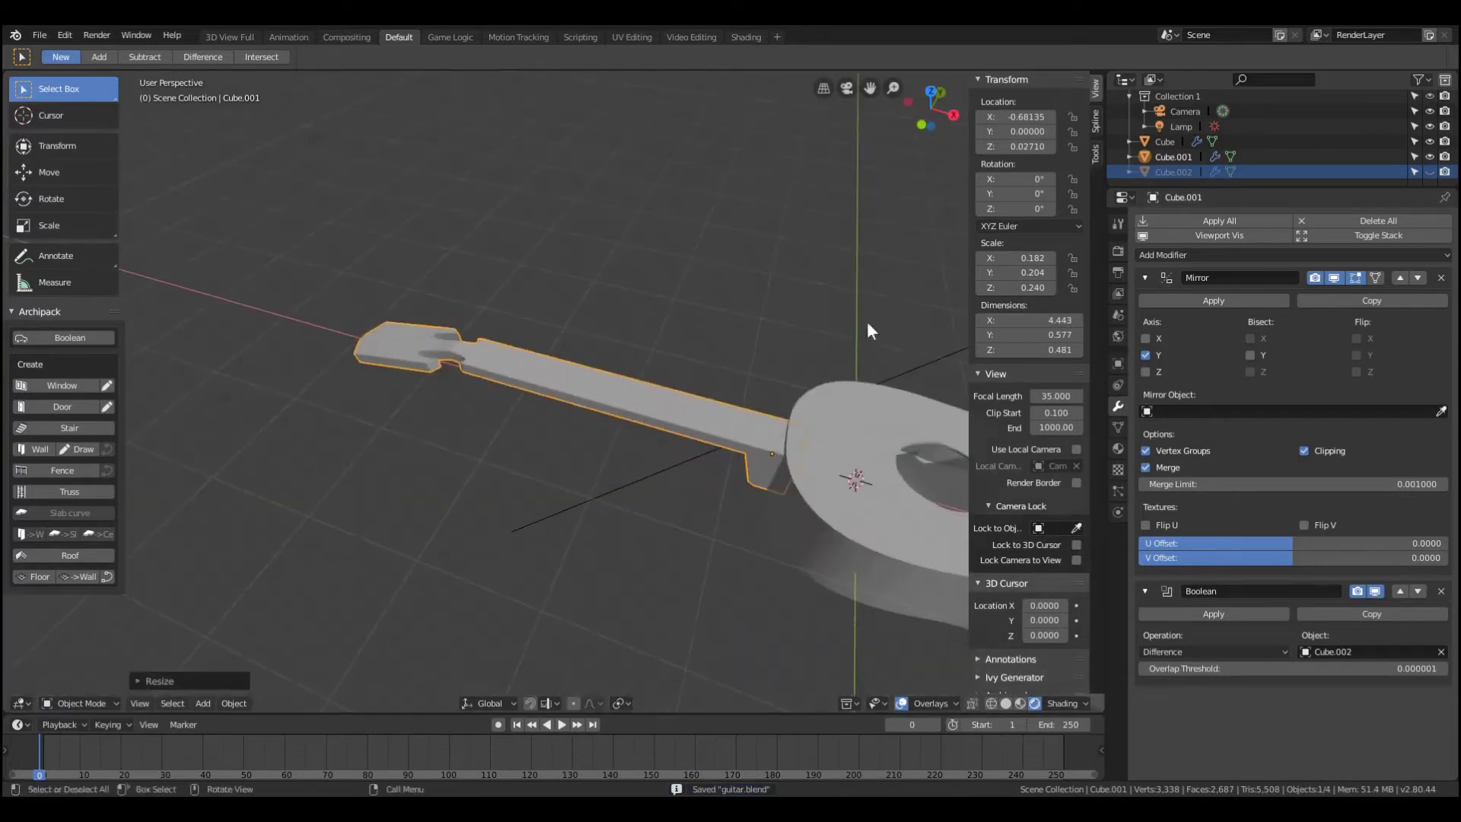
- Orbit out to view the whole guitar and close the side panel
mouse_move(951, 198)
middle_mouse_down()
mouse_move(801, 318)
mouse_move(913, 304)
middle_mouse_up()
key("n")
left_click(982, 89)
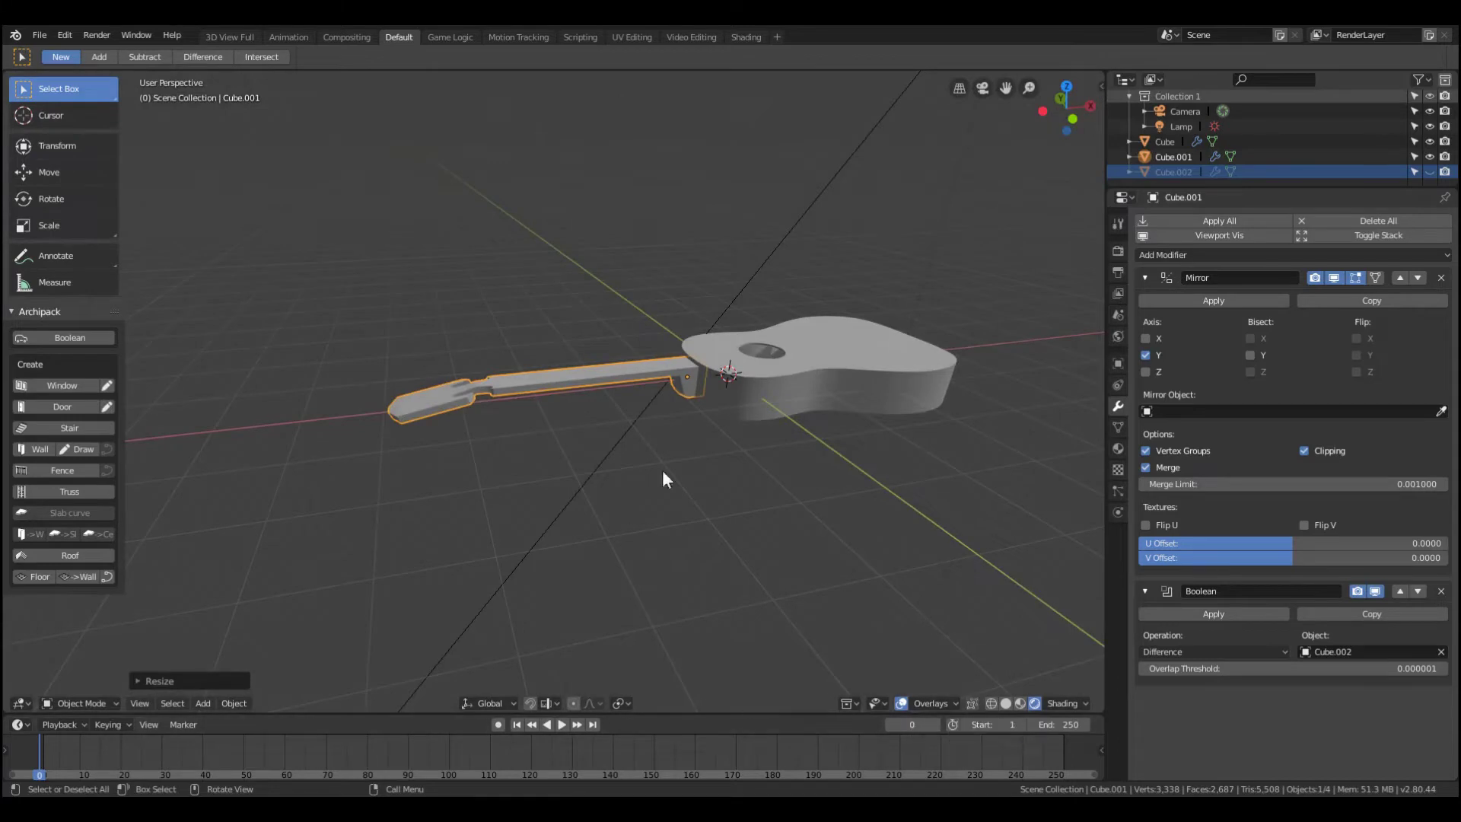
key("shift+a")
- Add a cube, flatten it along Z, and place the slab on top of the neck
left_click(817, 347)
key("s")
key("z")
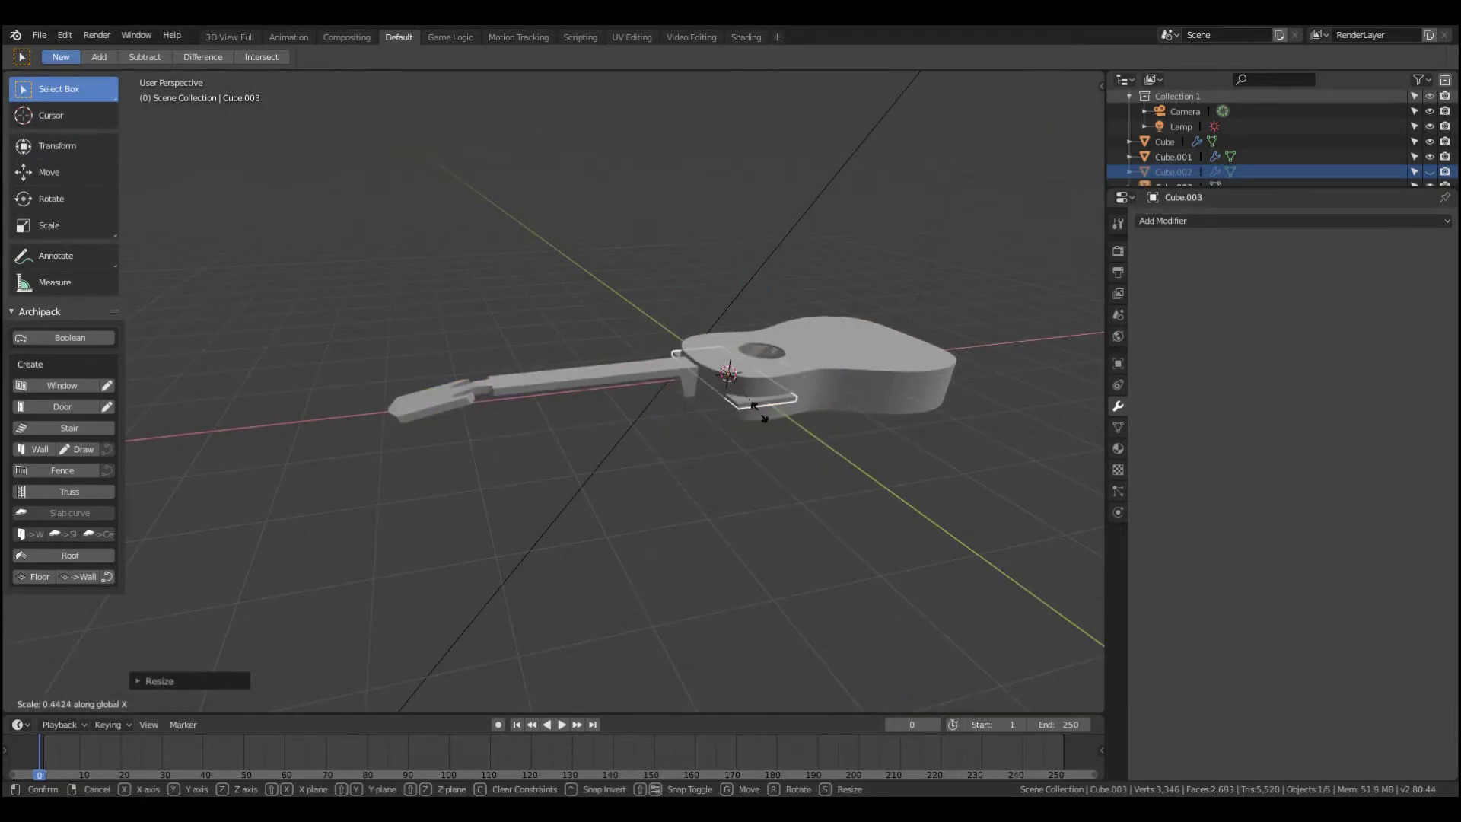
key("KP_7")
key("g")
left_click(873, 469)
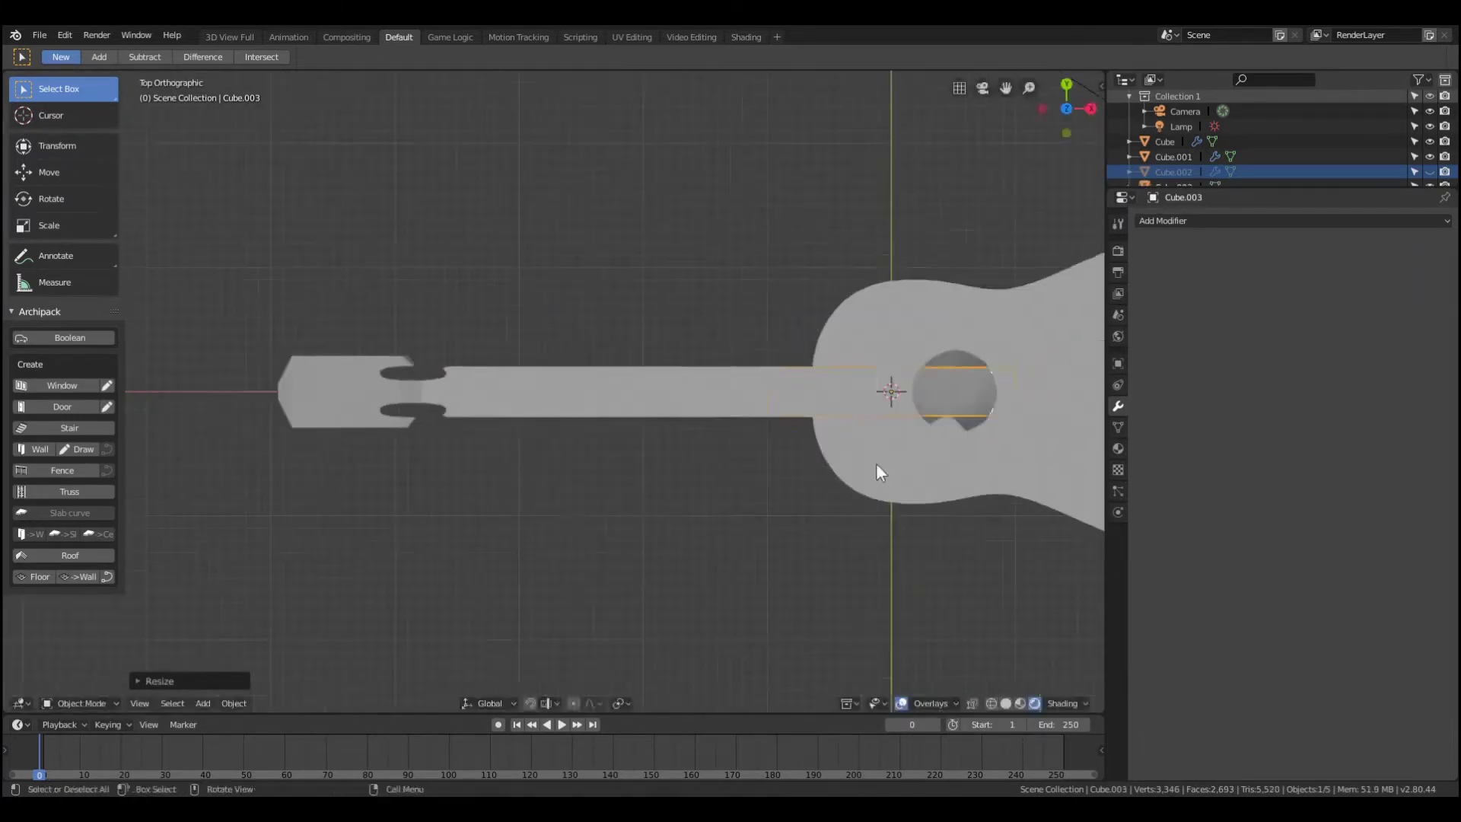
mouse_move(873, 469)
middle_mouse_down()
mouse_move(810, 428)
mouse_move(849, 414)
middle_mouse_up()
key("g")
key("z")
left_click(838, 372)
- In Edit Mode, drag the slab's end face out toward the headstock
left_click(806, 388)
left_click(847, 404)
key("Tab")
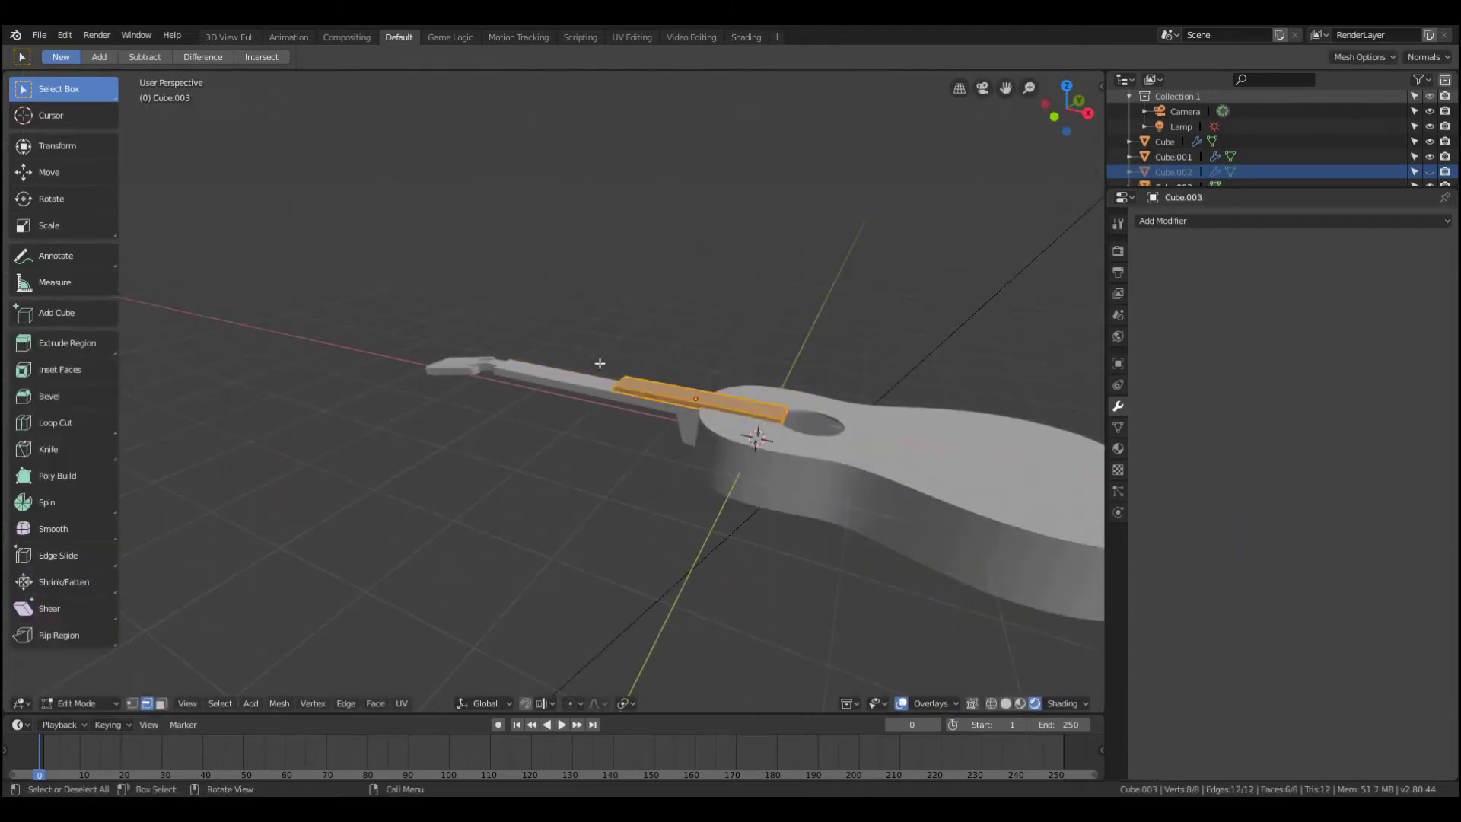
left_click(673, 366)
key("shift+z")
middle_click_drag(673, 366, 655, 408)
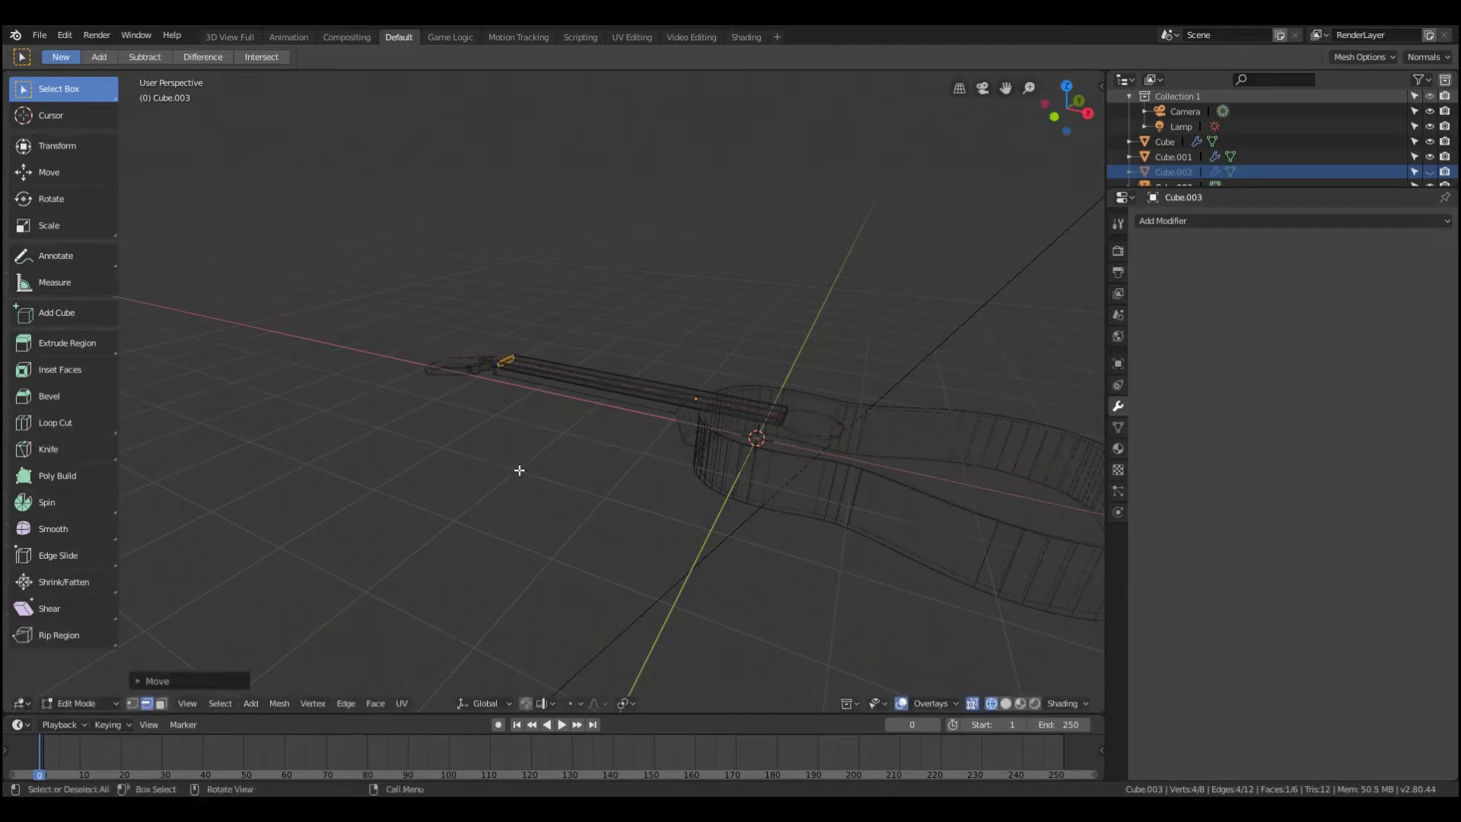
mouse_move(519, 471)
middle_mouse_down()
mouse_move(313, 418)
mouse_move(327, 512)
mouse_move(349, 496)
middle_mouse_up()
- Make a linked duplicate of the slot cutter and slide it along the headstock
key("Tab")
left_click(500, 506)
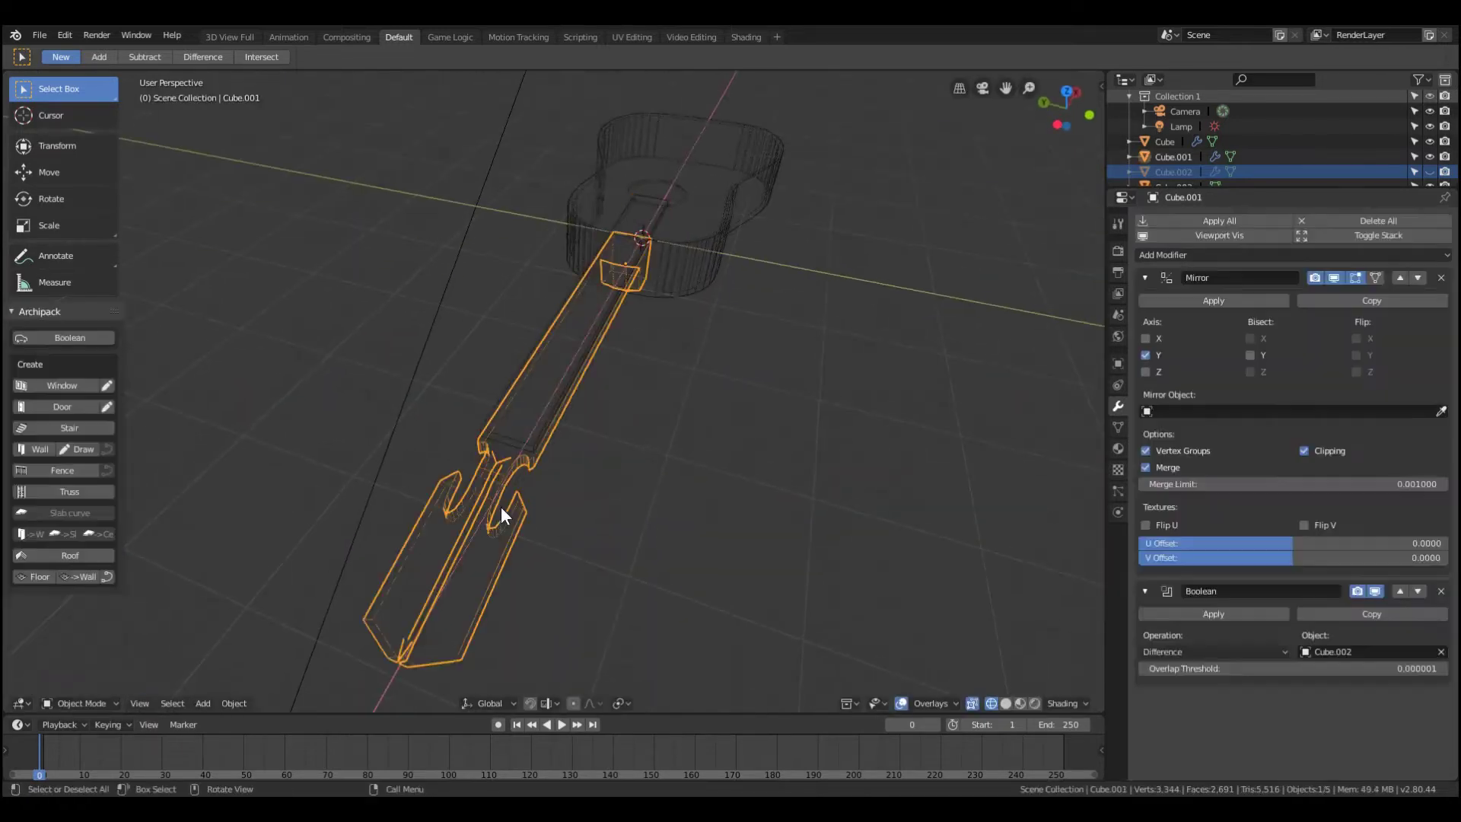
key("alt+h")
left_click_drag(518, 437, 523, 467)
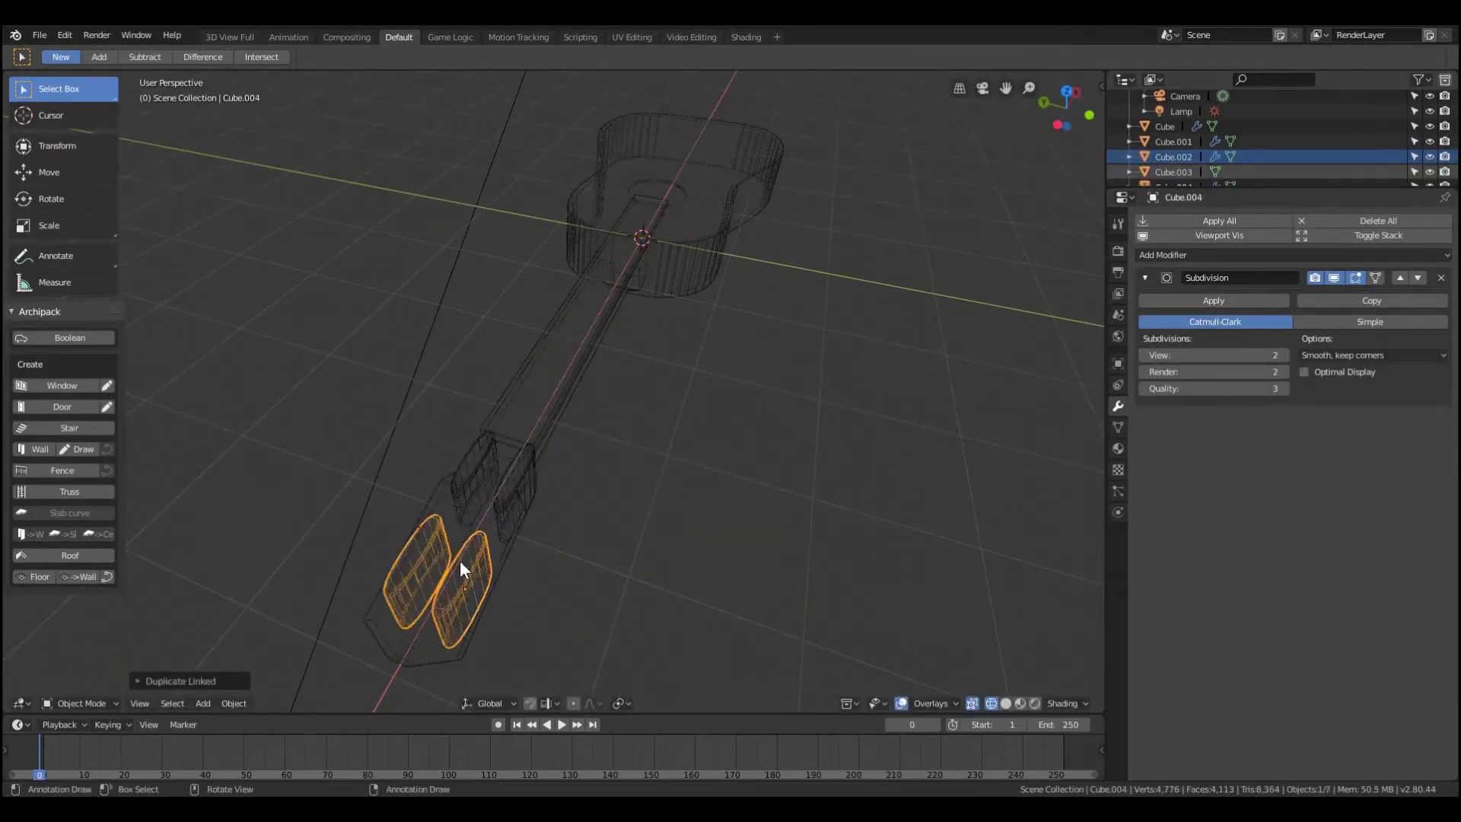
middle_click_drag(462, 571, 518, 540)
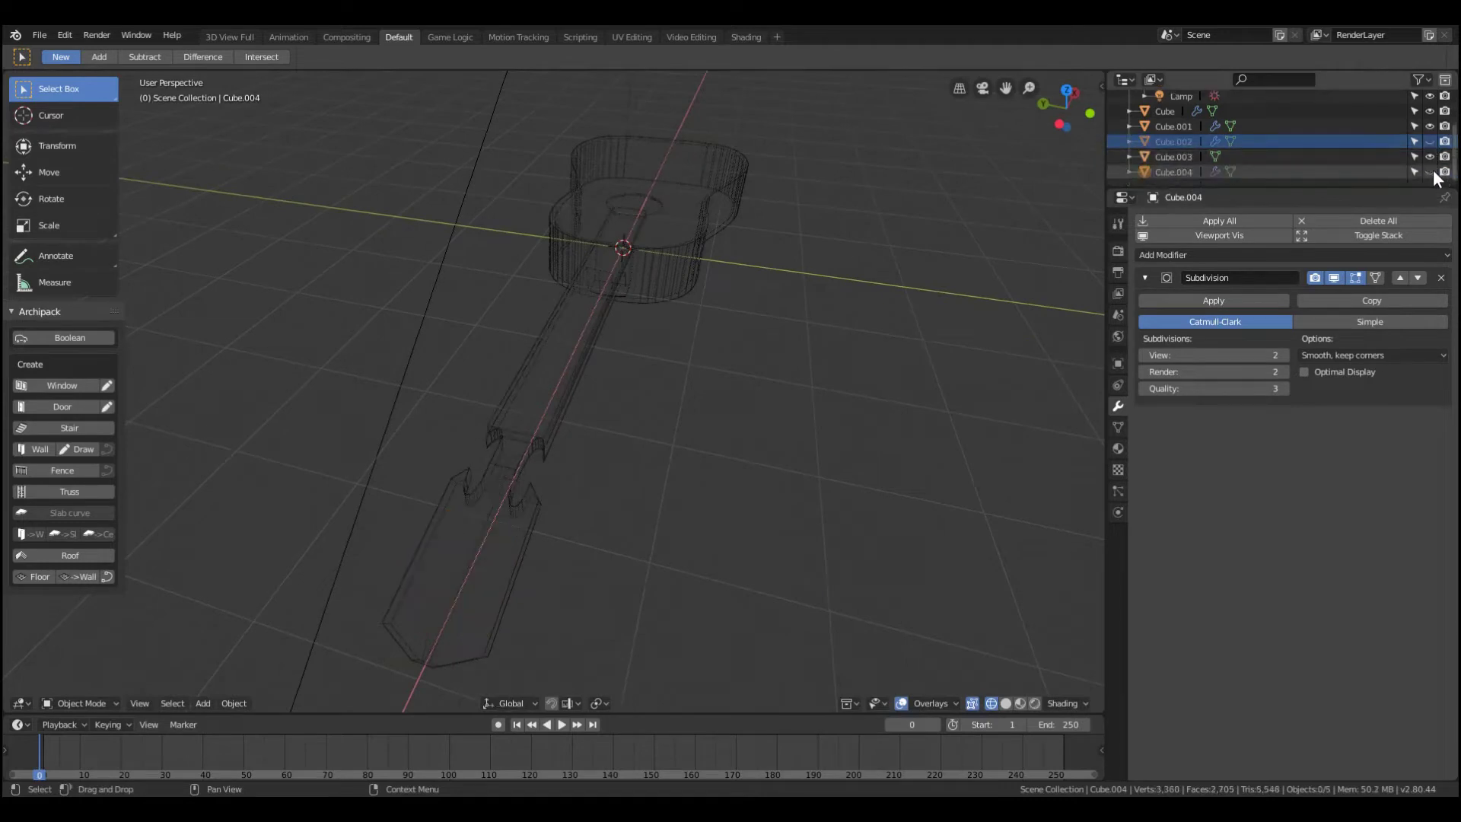
- Hide Cube.004 and add a second Boolean on the neck using Cube.004 as the cutter
left_click(1429, 172)
left_click(522, 545)
left_click(1164, 255)
left_click(1147, 324)
left_click(1370, 740)
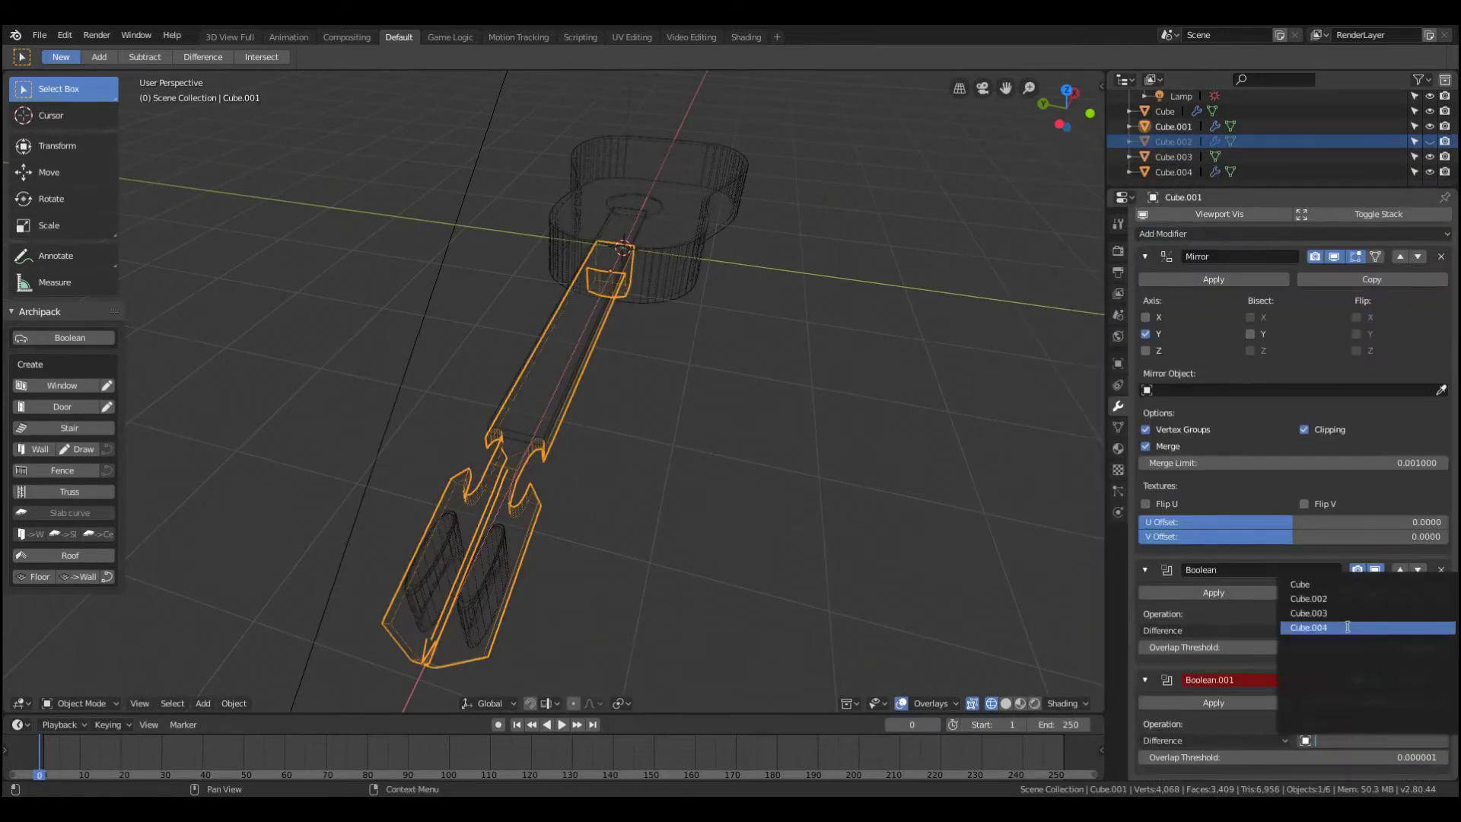
left_click(1233, 633)
- Rename the slab 'Fretboard', then hide the Cube.004 cutter and rename it
double_click(1199, 154)
type("Fretboard")
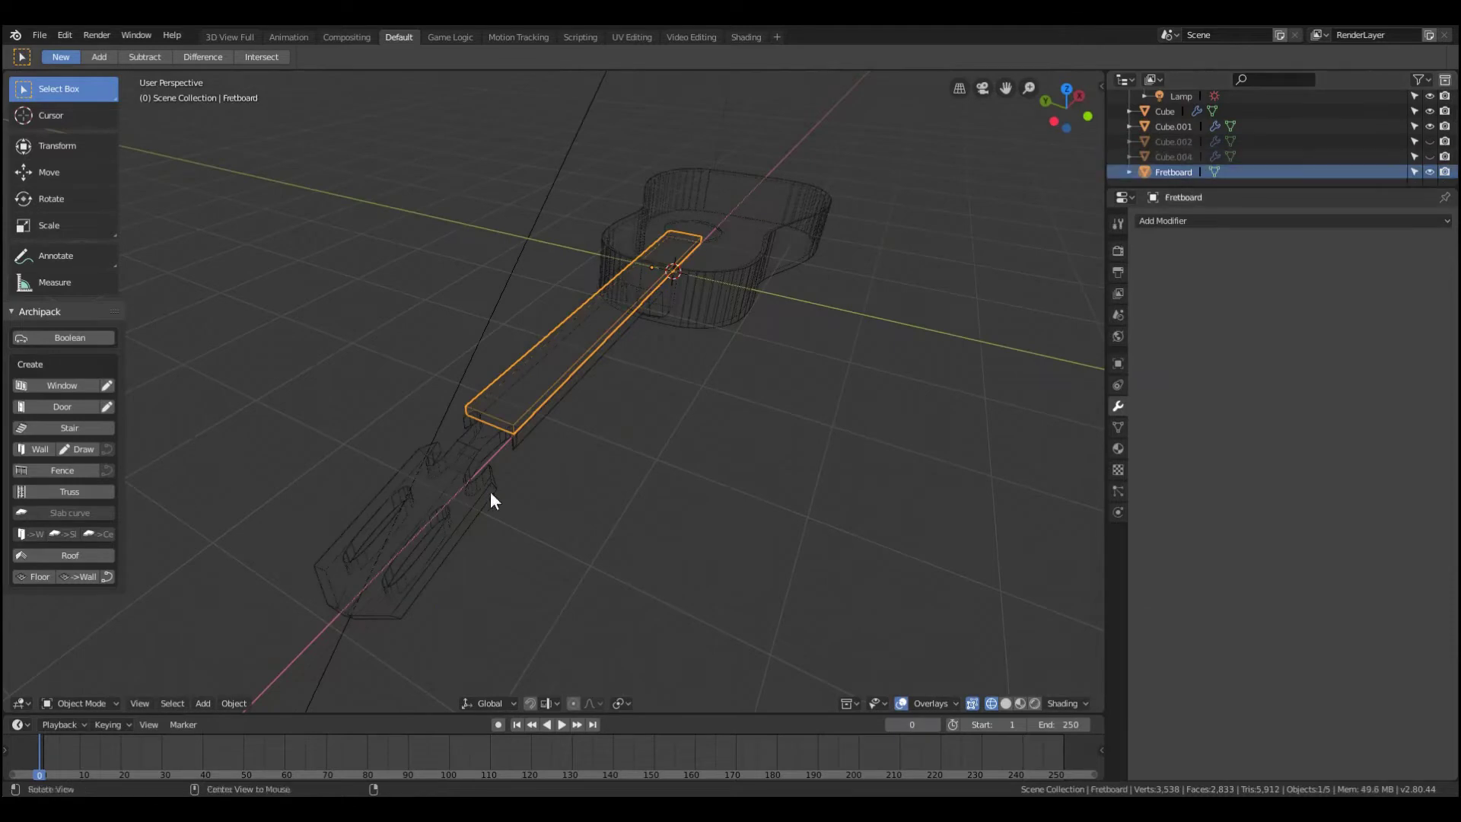
mouse_move(493, 500)
middle_mouse_down()
mouse_move(568, 288)
mouse_move(729, 362)
middle_mouse_up()
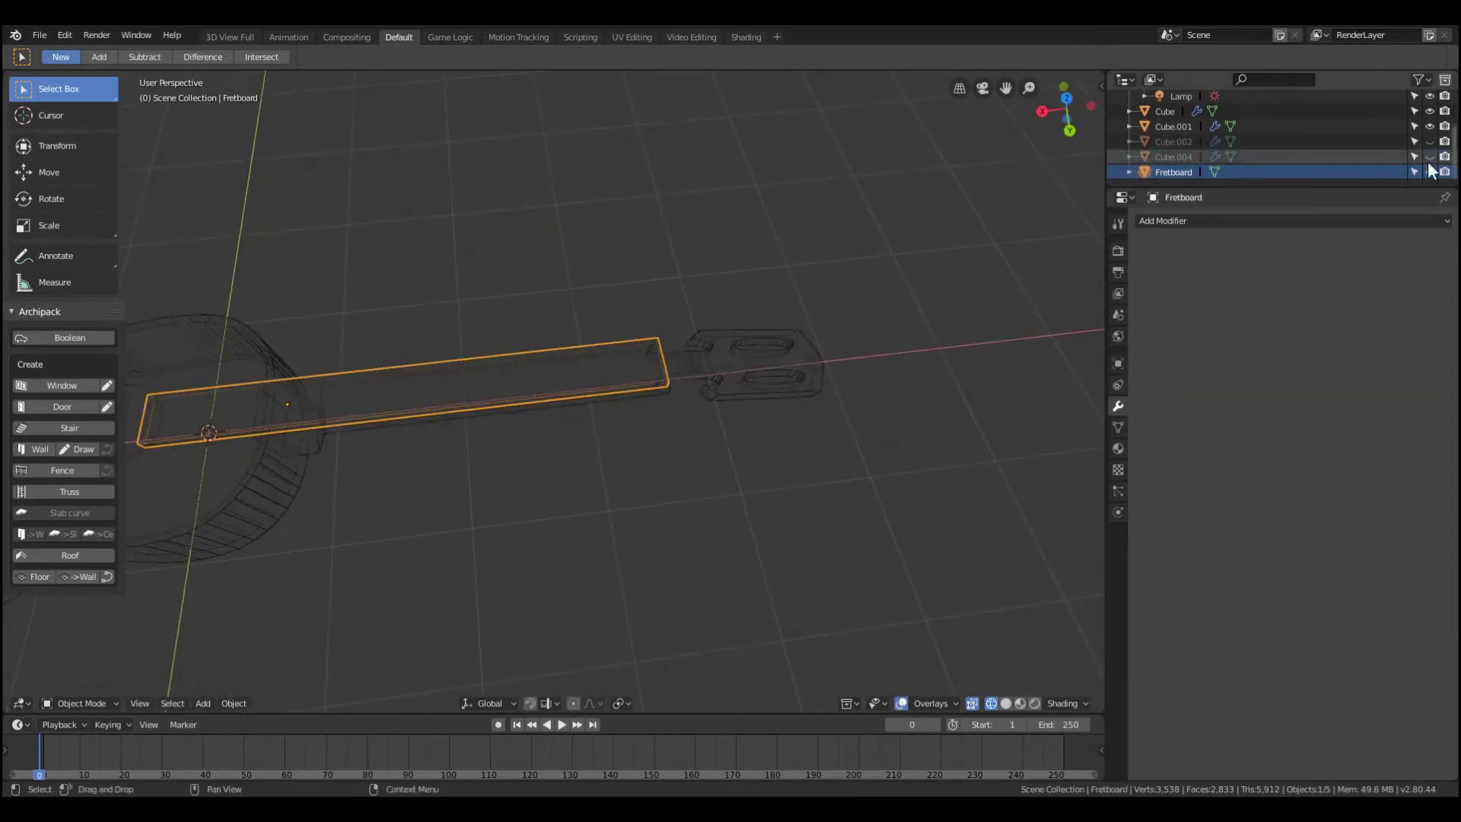
left_click(1173, 157)
left_click(1430, 157)
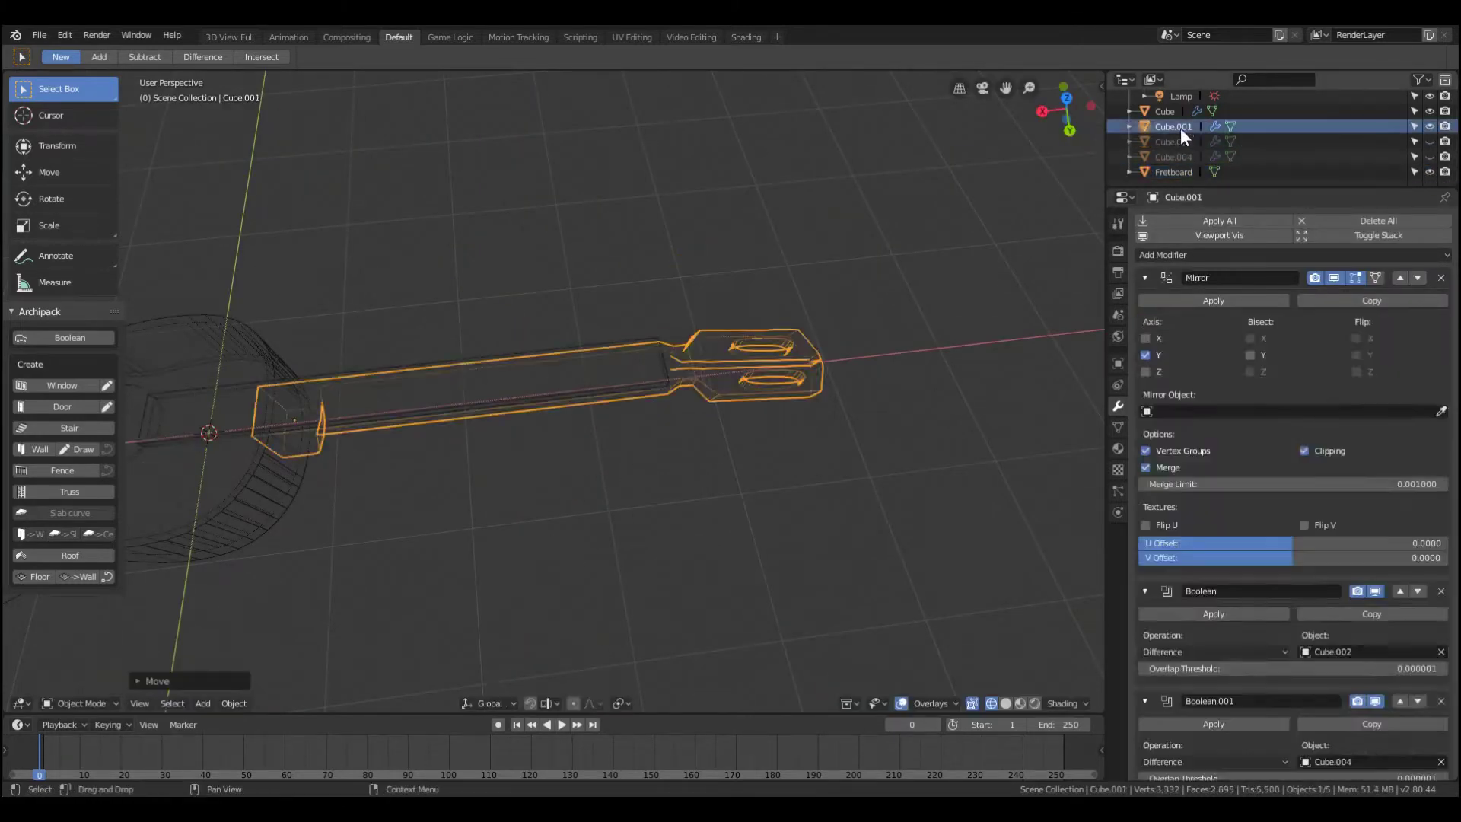
double_click(1173, 157)
type("B")
- Add a cylinder and place it on the guitar body at the fretboard's end
left_click(413, 394)
mouse_move(572, 377)
middle_mouse_down()
mouse_move(414, 394)
mouse_move(887, 597)
middle_mouse_up()
key("shift+z")
key("shift+a")
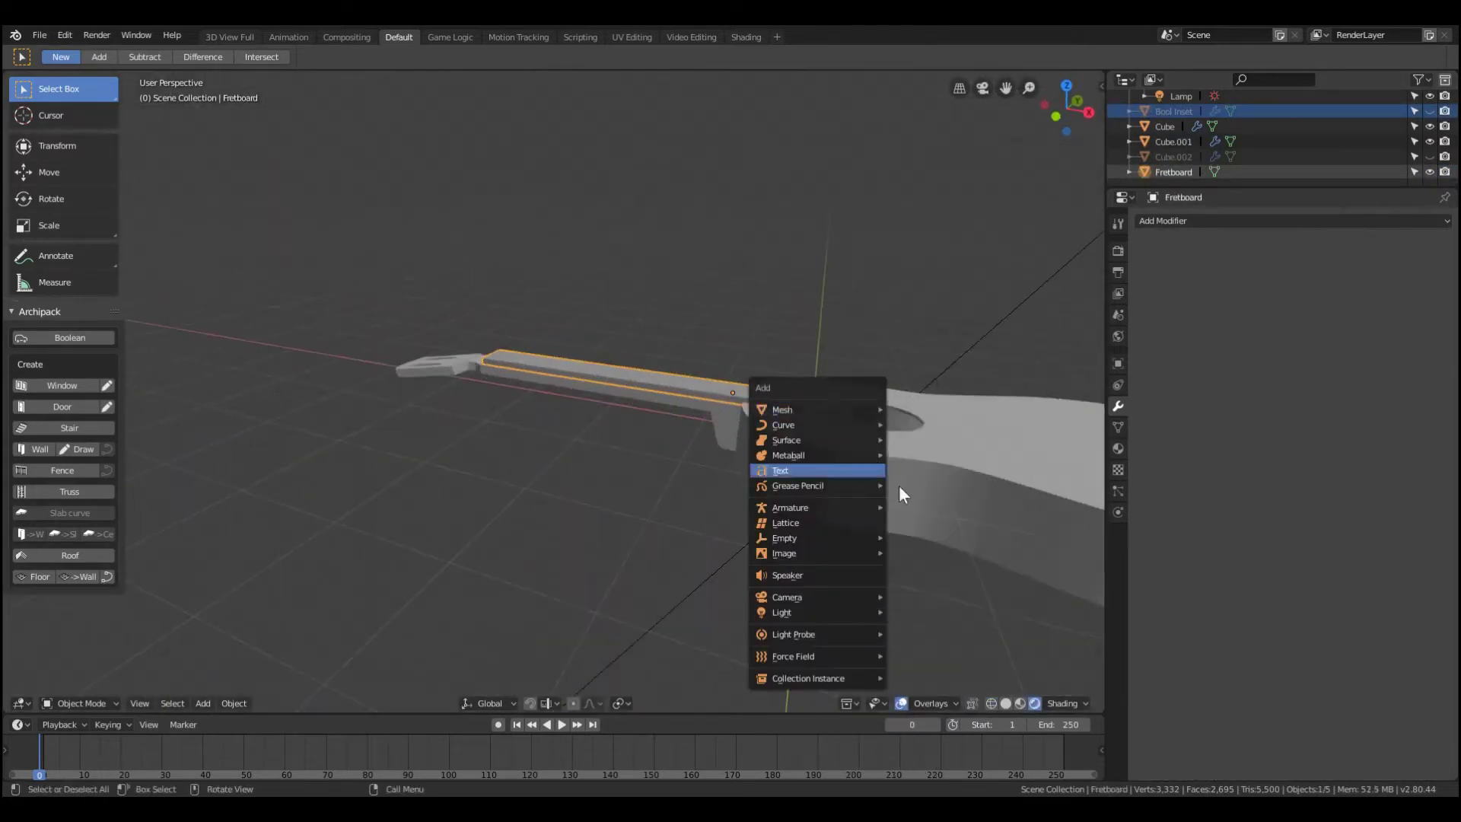
left_click(929, 460)
left_click_drag(898, 522, 901, 467)
- Select the cylinder with the fretboard and apply a BoolTool Difference to cut the soundhole
key("KP_Decimal")
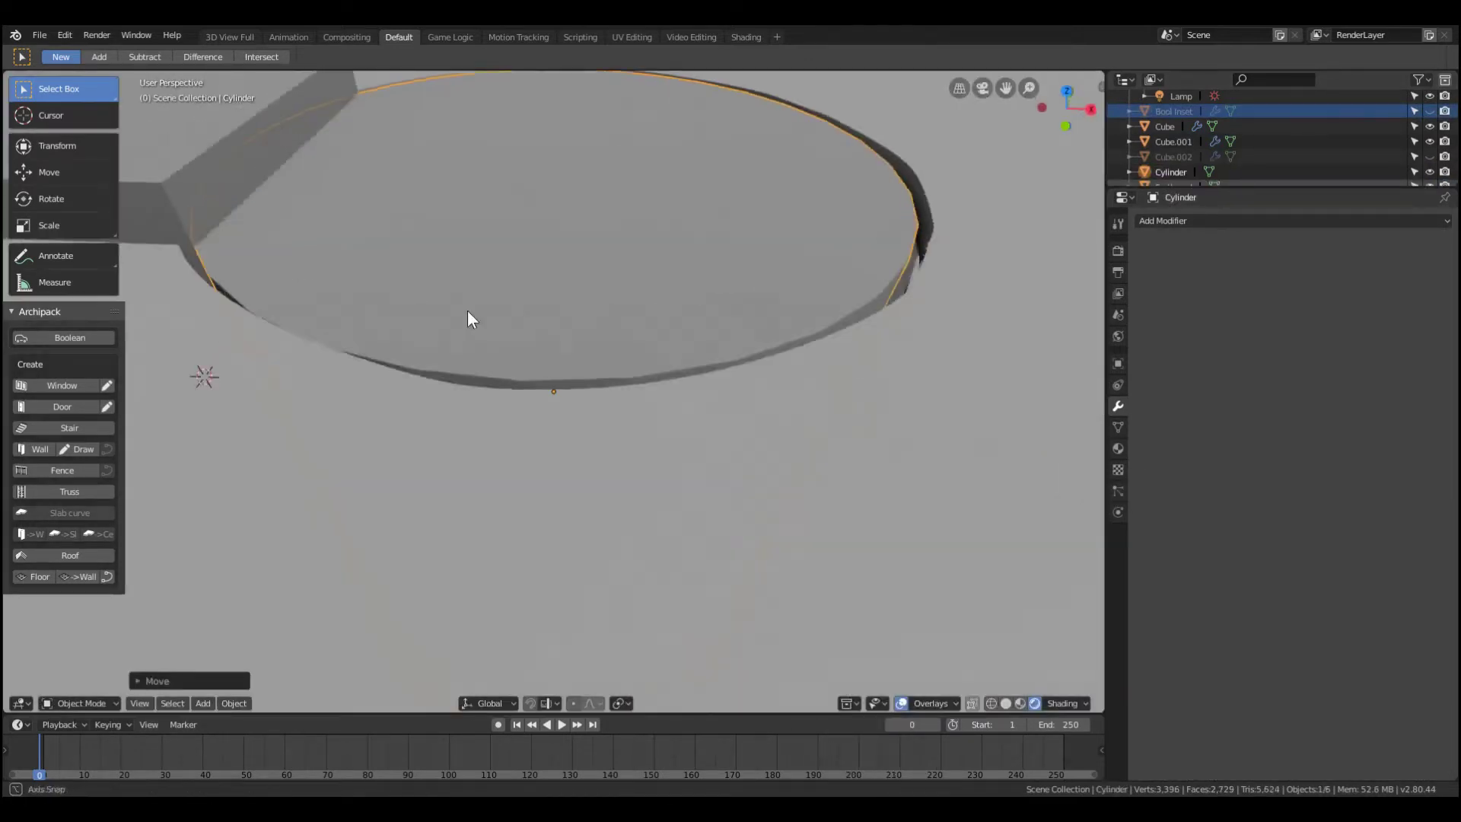
middle_click_drag(467, 309, 380, 308)
left_click(406, 457, "shift")
key("shift+ctrl+b")
left_click(471, 457)
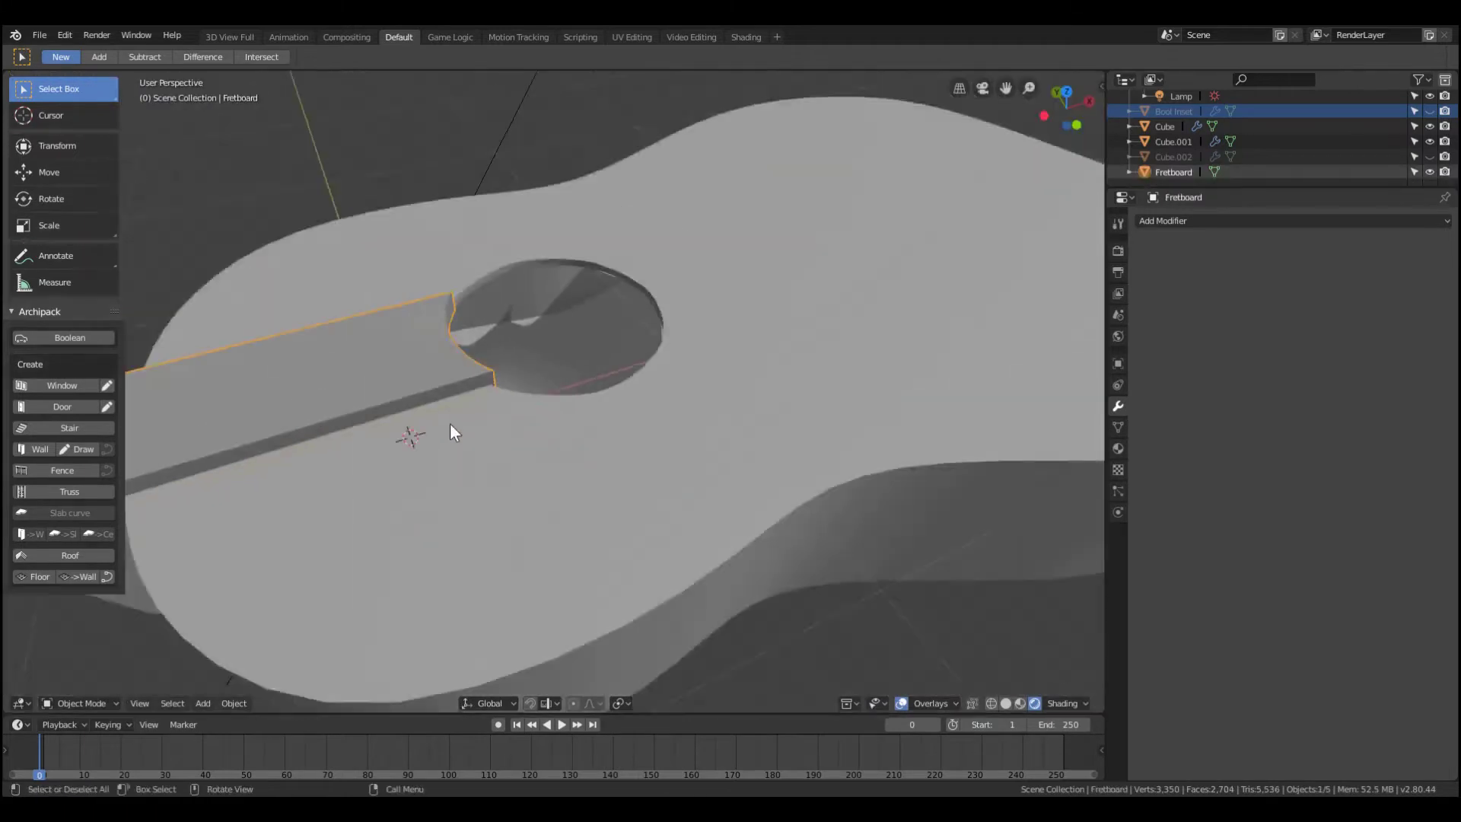
scroll(449, 466, "down", 5)
- Resize the fretboard to reach the soundhole's edge and view the whole guitar
middle_click_drag(450, 466, 731, 466)
key("s")
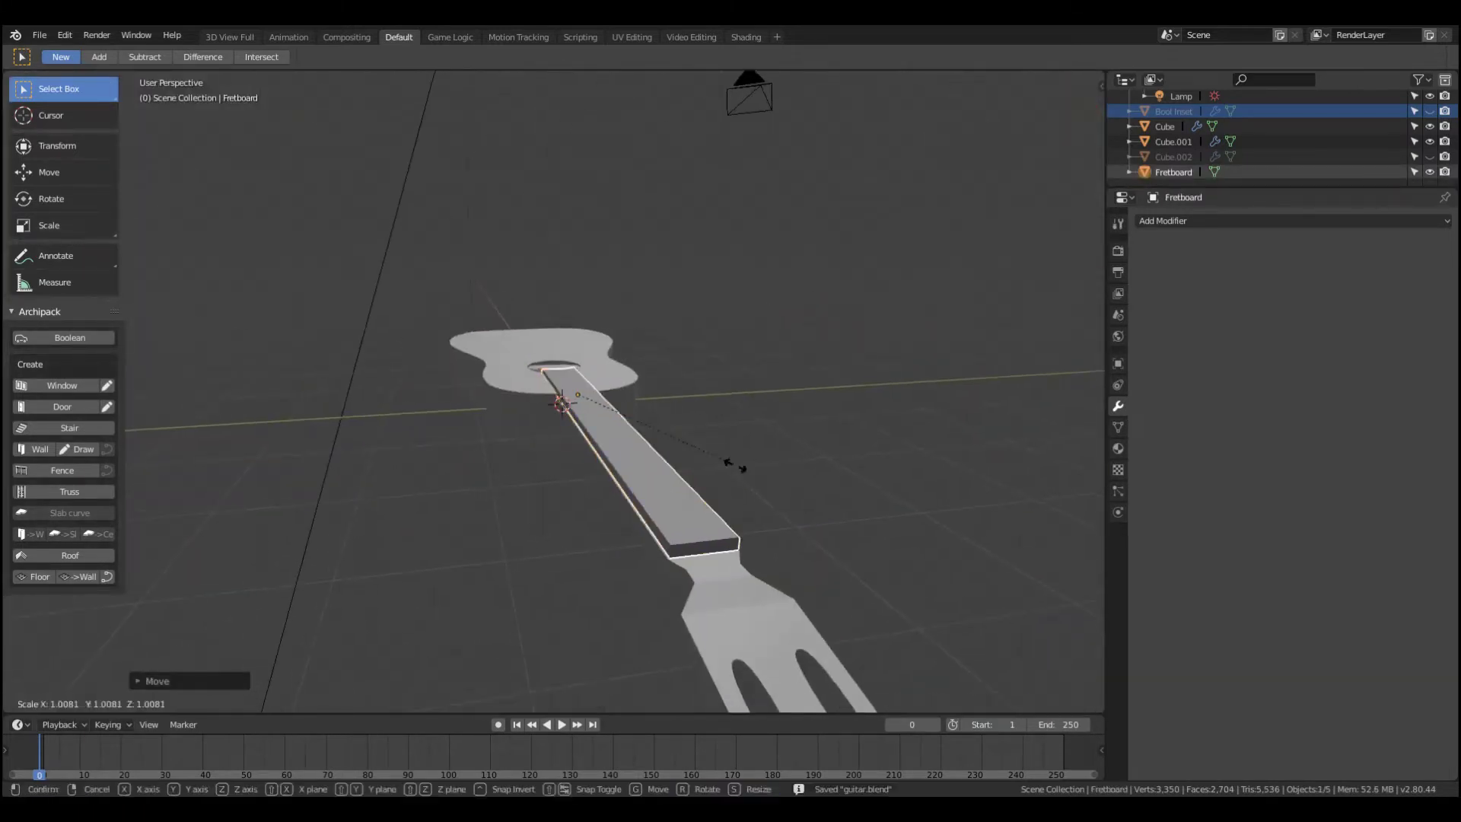
middle_click_drag(566, 472, 550, 372)
scroll(550, 373, "up", 5)
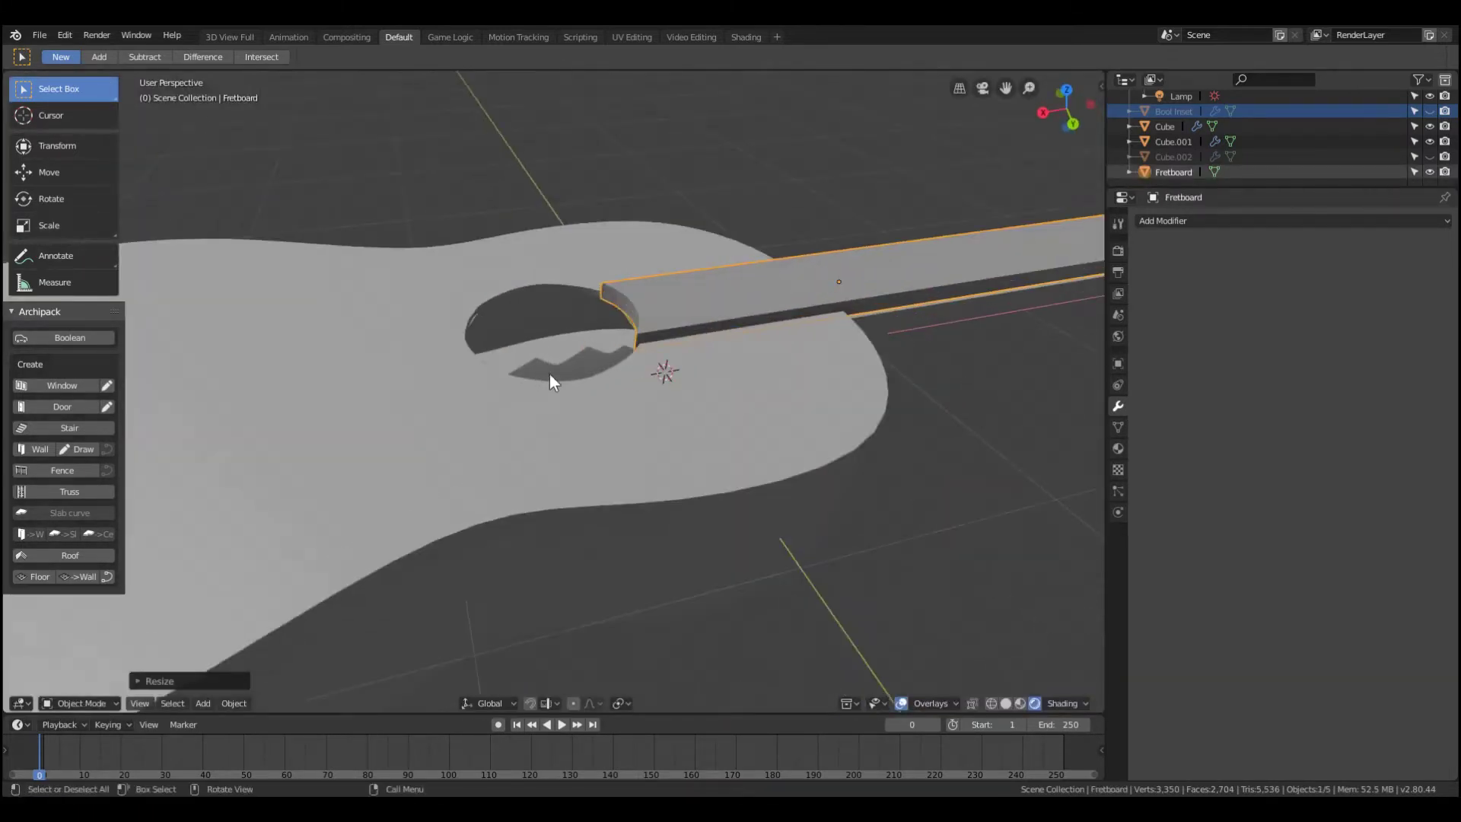
scroll(550, 373, "down", 6)
middle_click_drag(750, 329, 717, 504)
- Add a cube and extrude its bottom face, narrowed along X, into a rough peg shape
key("shift+a")
left_click(764, 483)
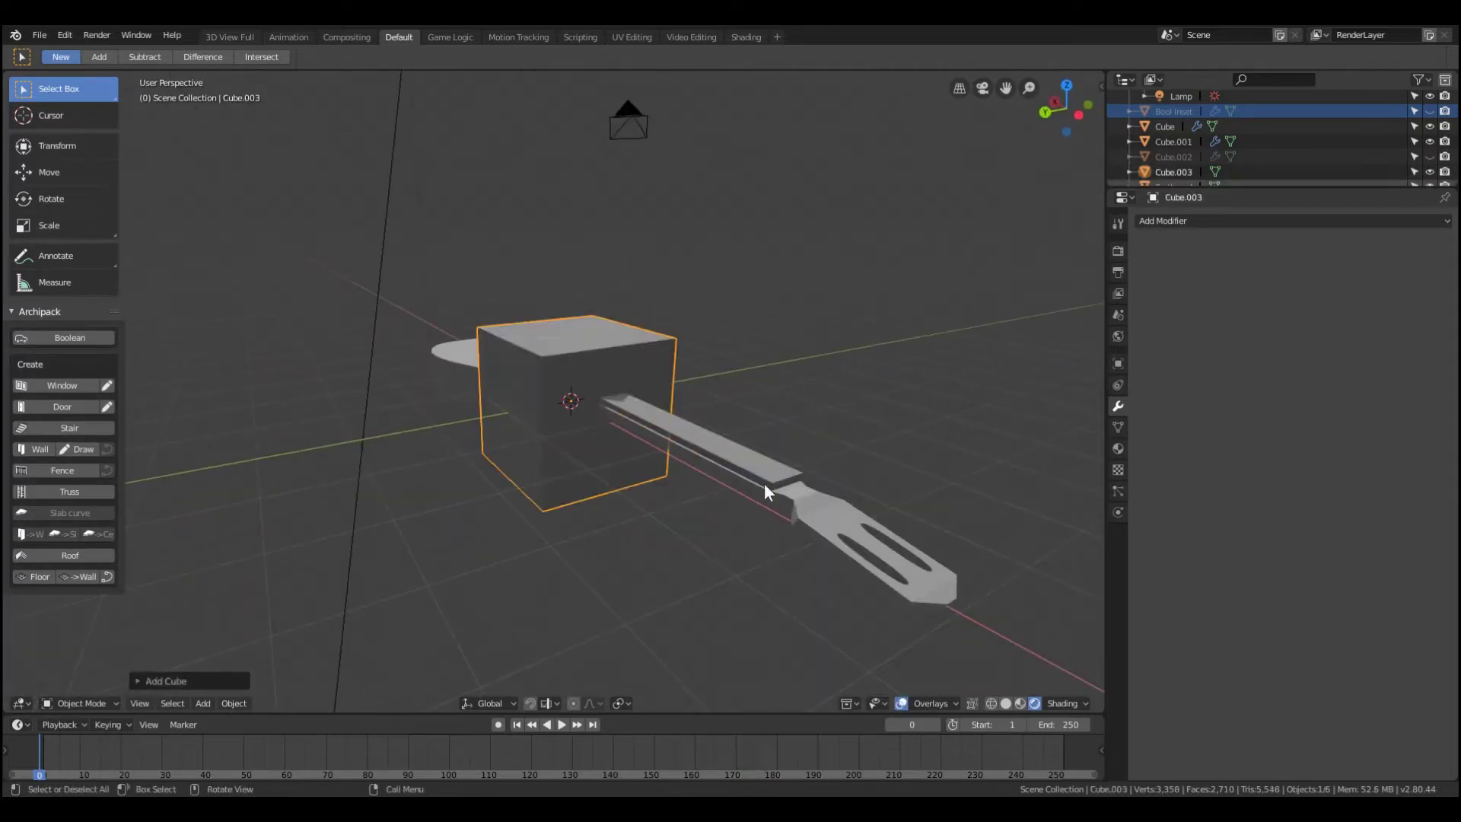
scroll(764, 482, "down", 5)
scroll(643, 270, "up", 8)
scroll(642, 270, "down", 6)
key("Tab")
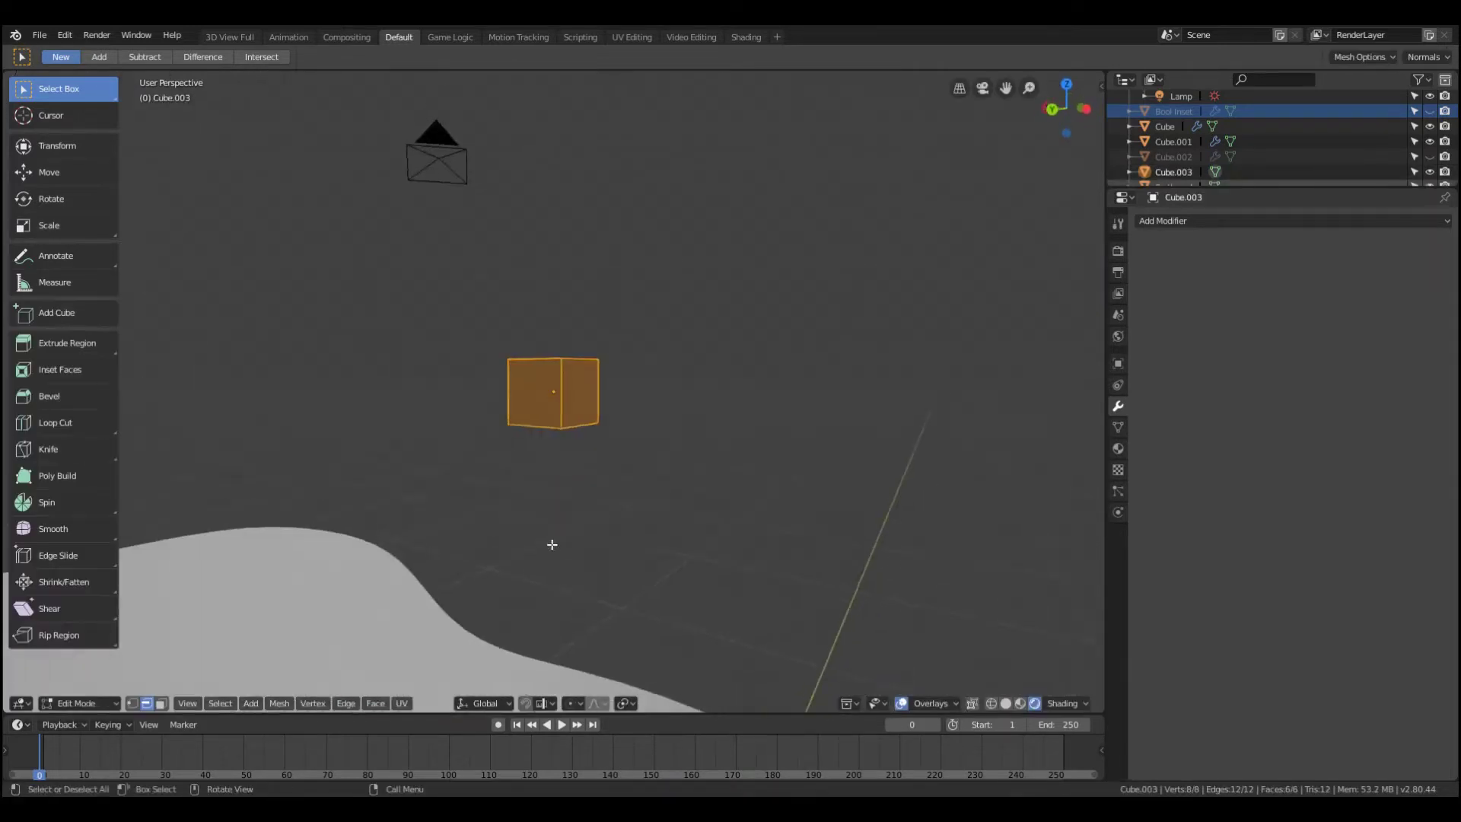
middle_click_drag(552, 545, 161, 719)
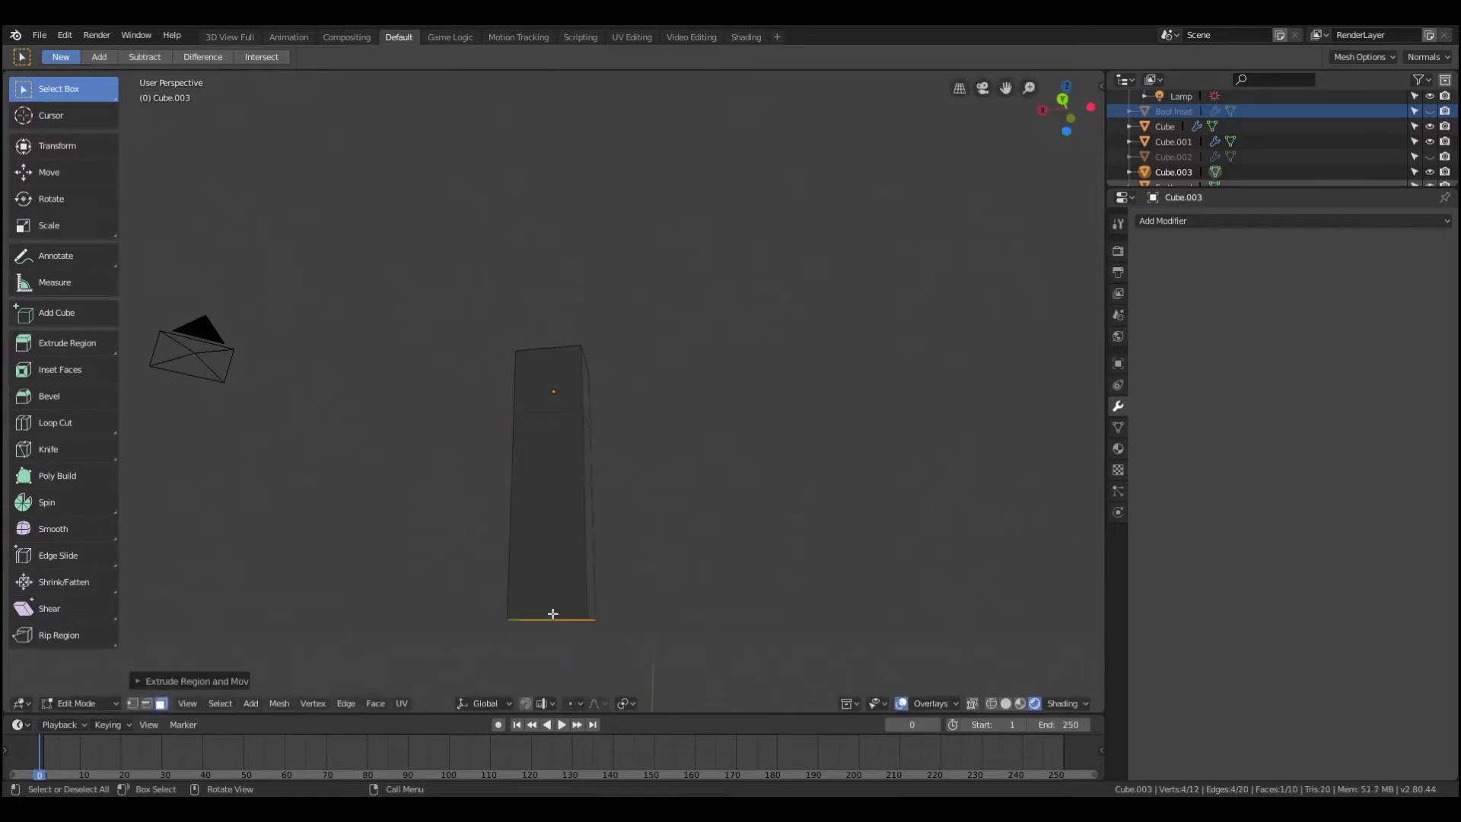
scroll(552, 614, "down", 3)
key("e")
key("s")
key("x")
left_click(762, 630)
key("Tab")
- Hide Cube.002 and select the new peg object Cube.003 in the outliner
scroll(632, 533, "down", 3)
middle_click_drag(632, 533, 569, 428)
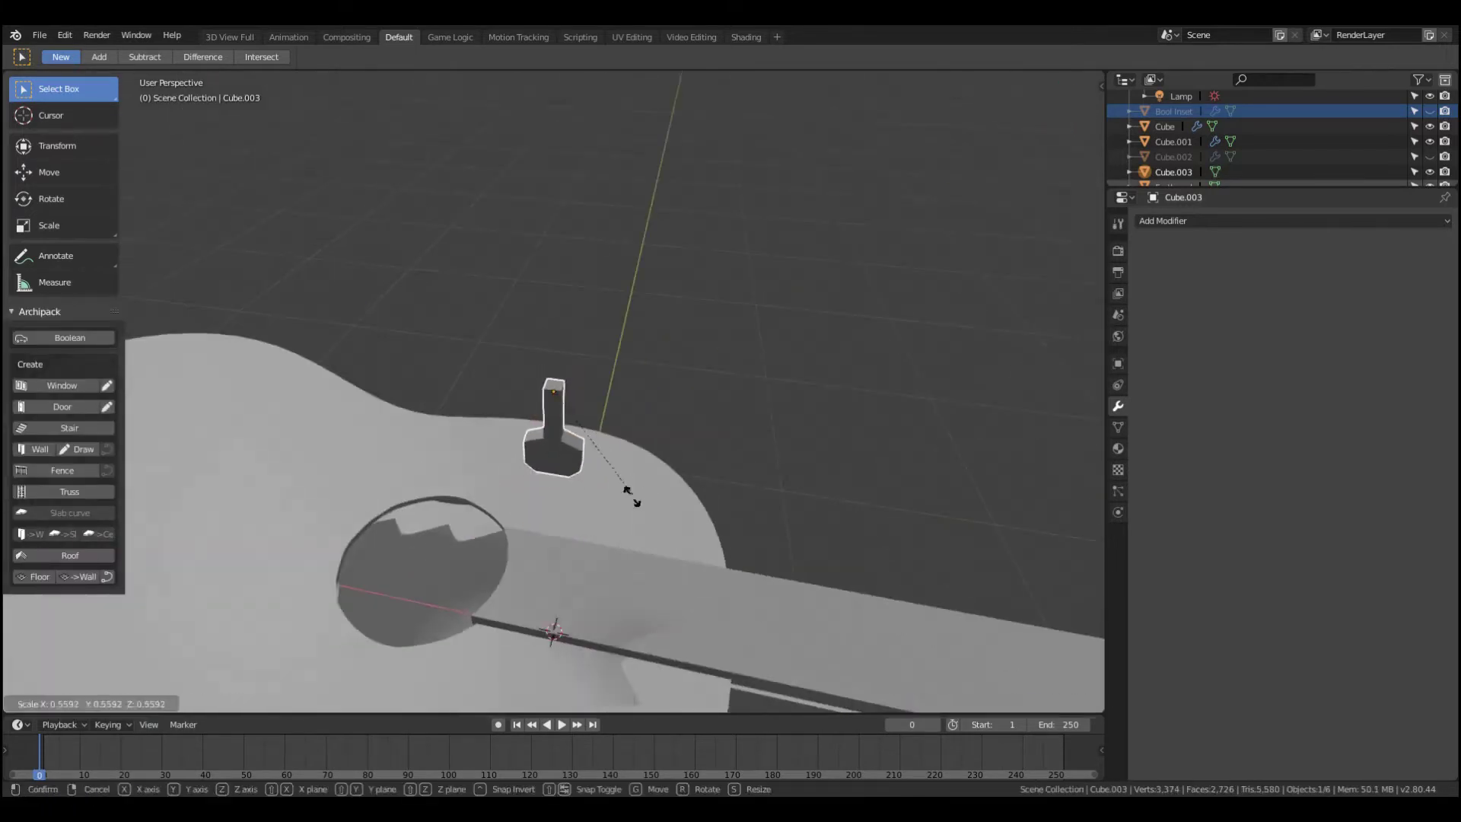
scroll(691, 468, "down", 5)
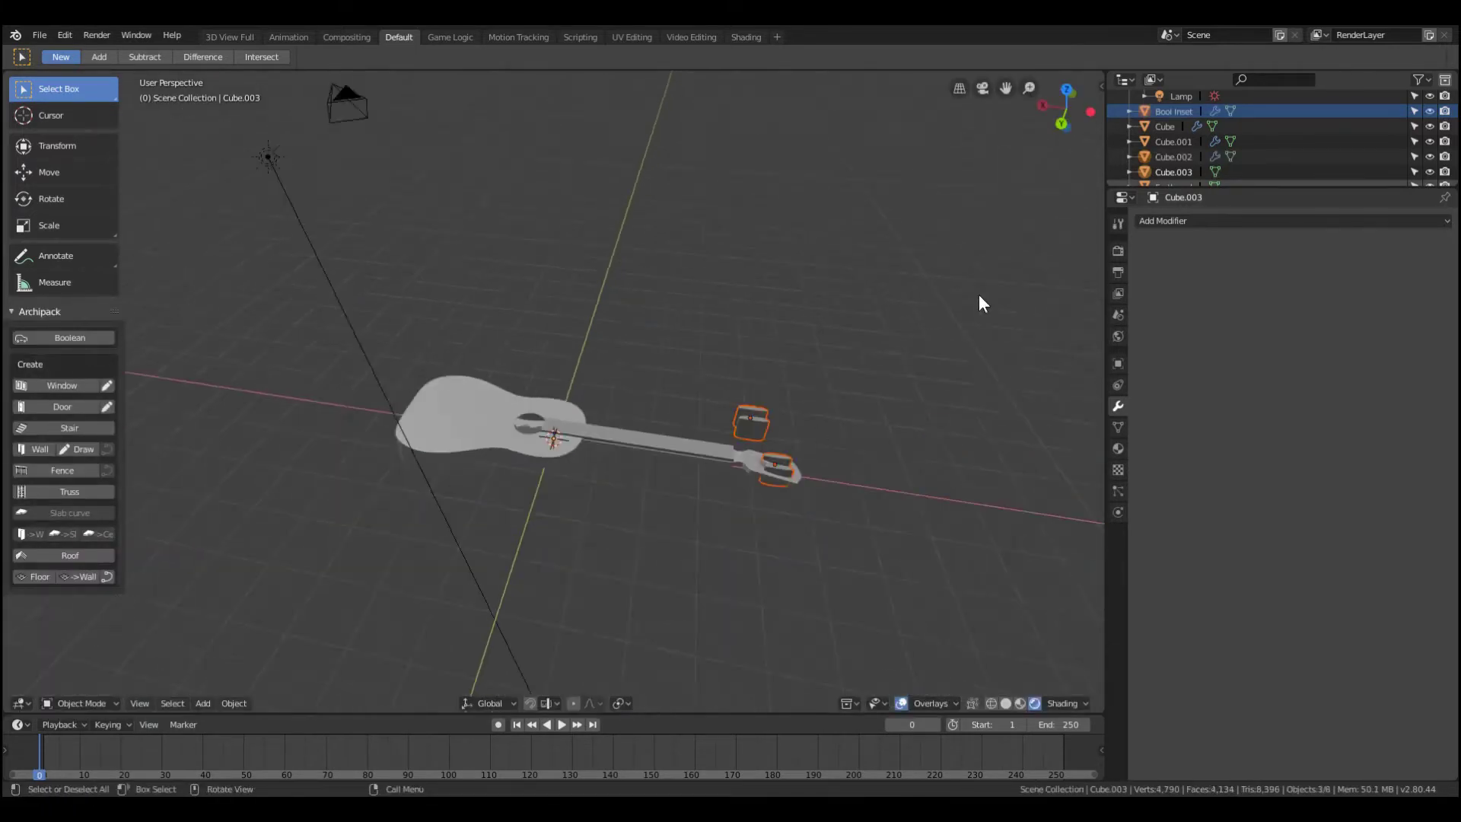
left_click(1430, 142)
scroll(1068, 177, "down", 3)
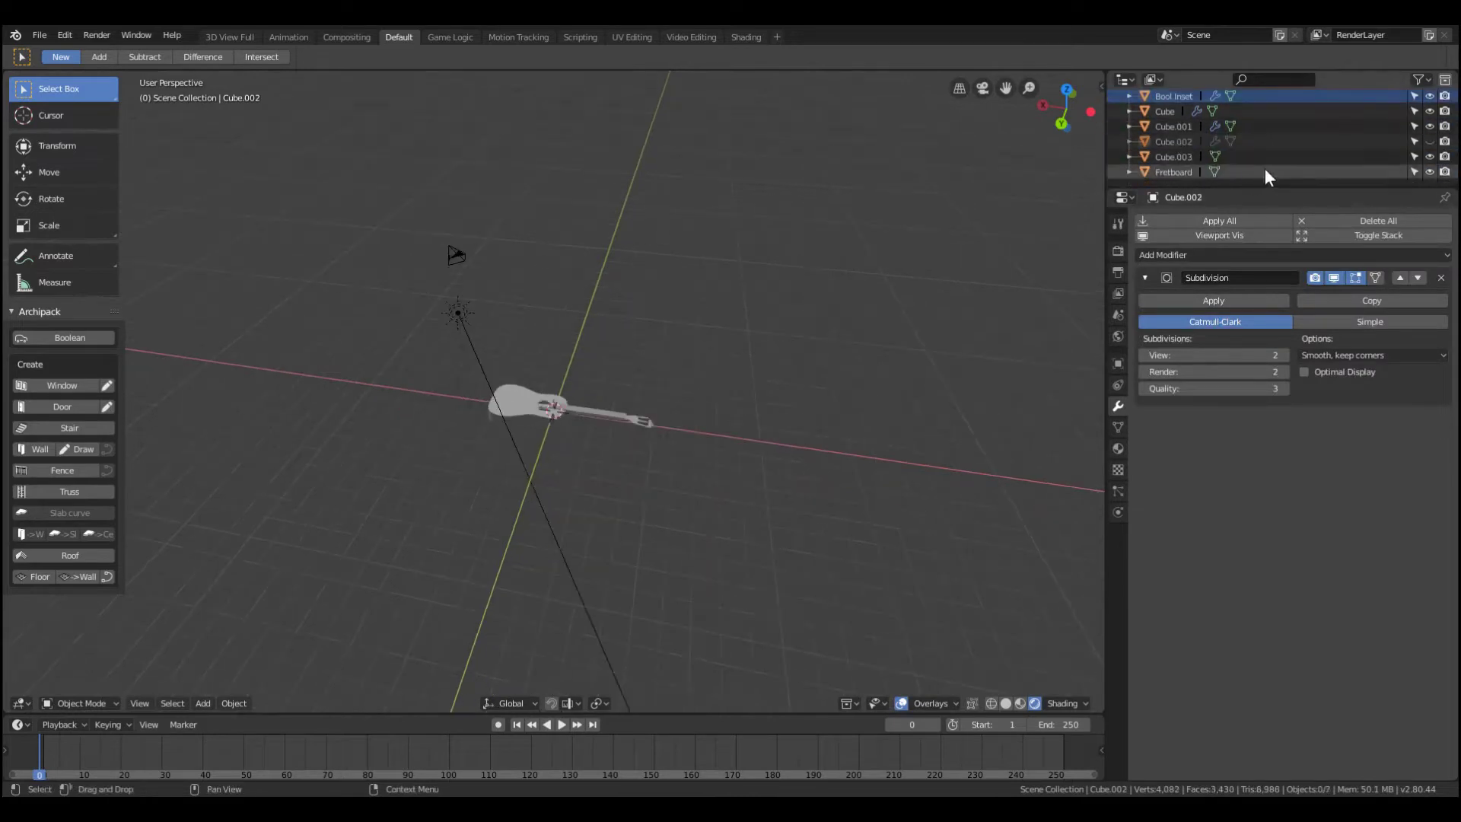
left_click(1294, 111)
scroll(624, 414, "up", 5)
left_click(624, 414)
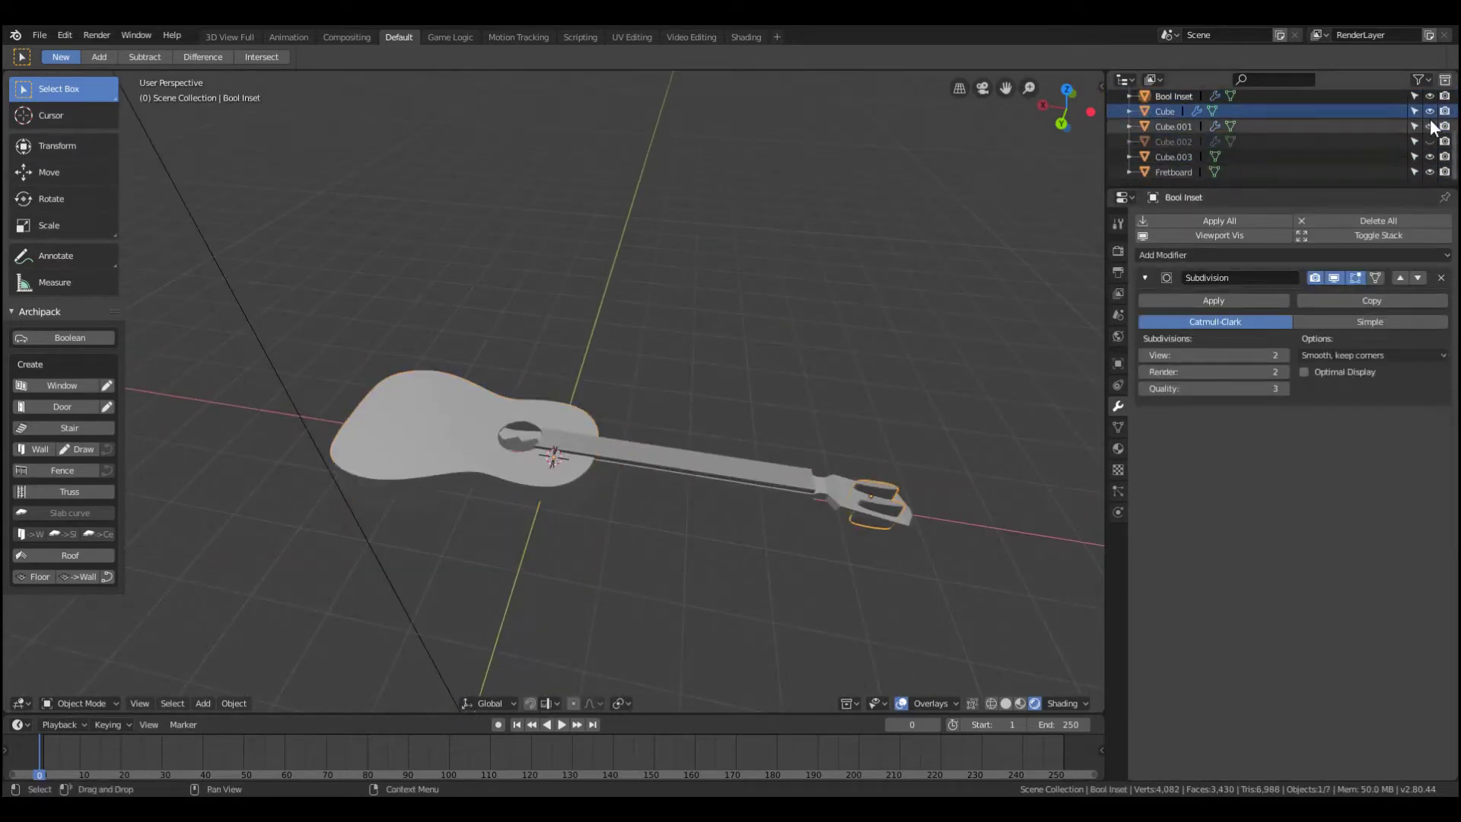
scroll(1412, 131, "down", 2)
left_click(1368, 157)
scroll(875, 359, "up", 3)
- Move the peg along X under the headstock from the top-down view
key("g")
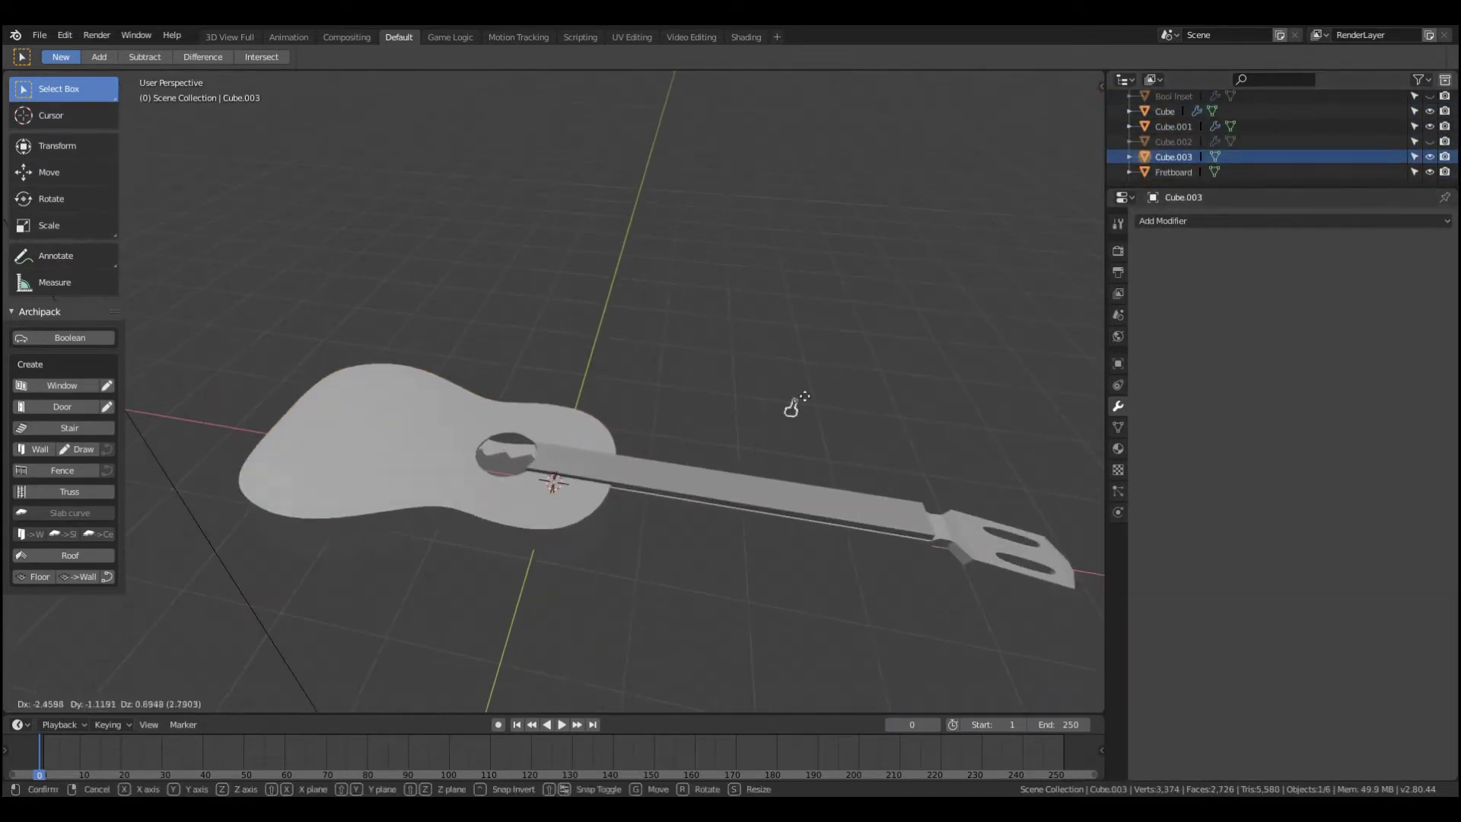
middle_click_drag(228, 583, 564, 584)
key("KP_7")
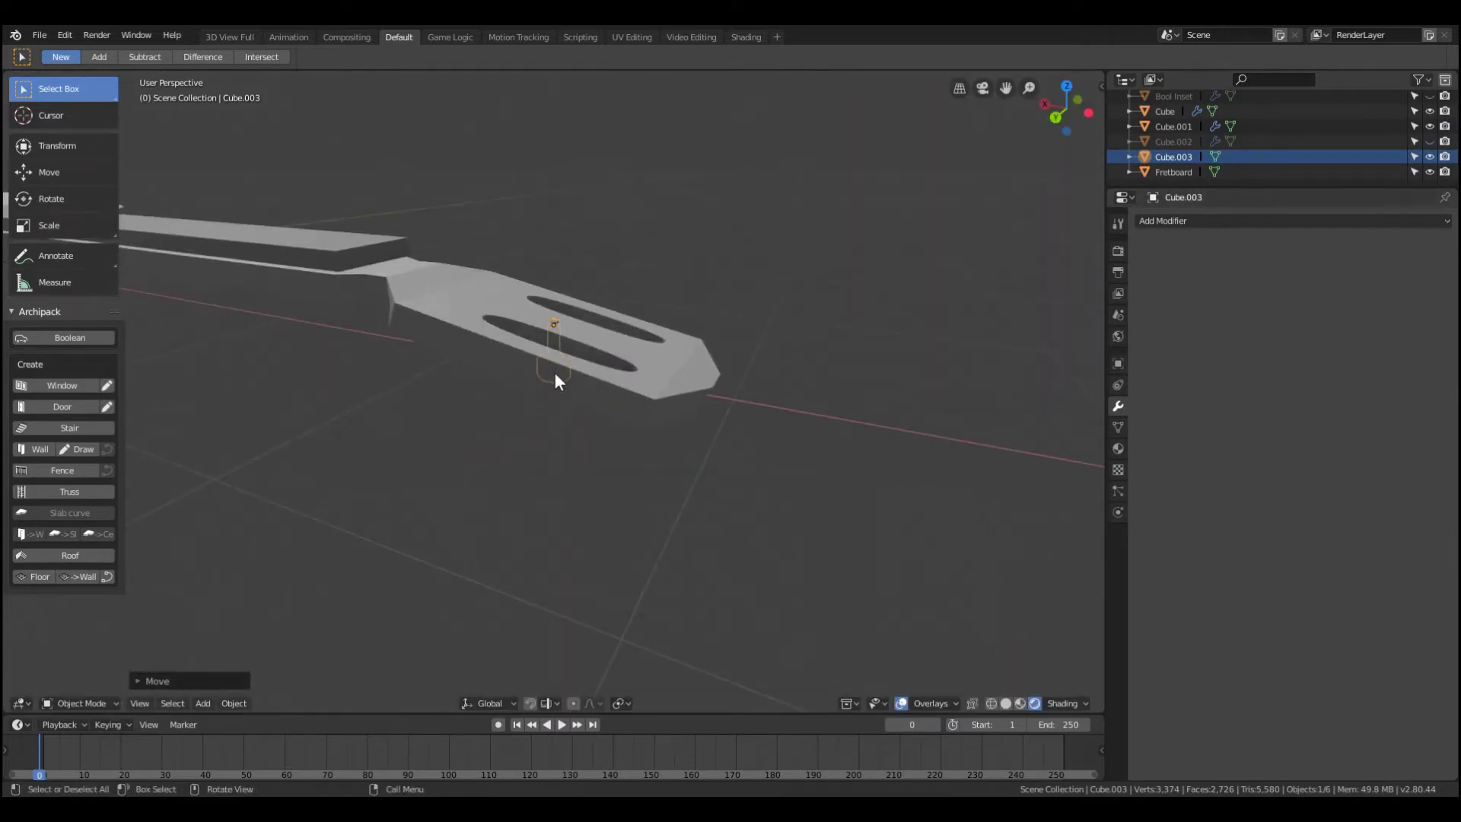
key("g")
key("x")
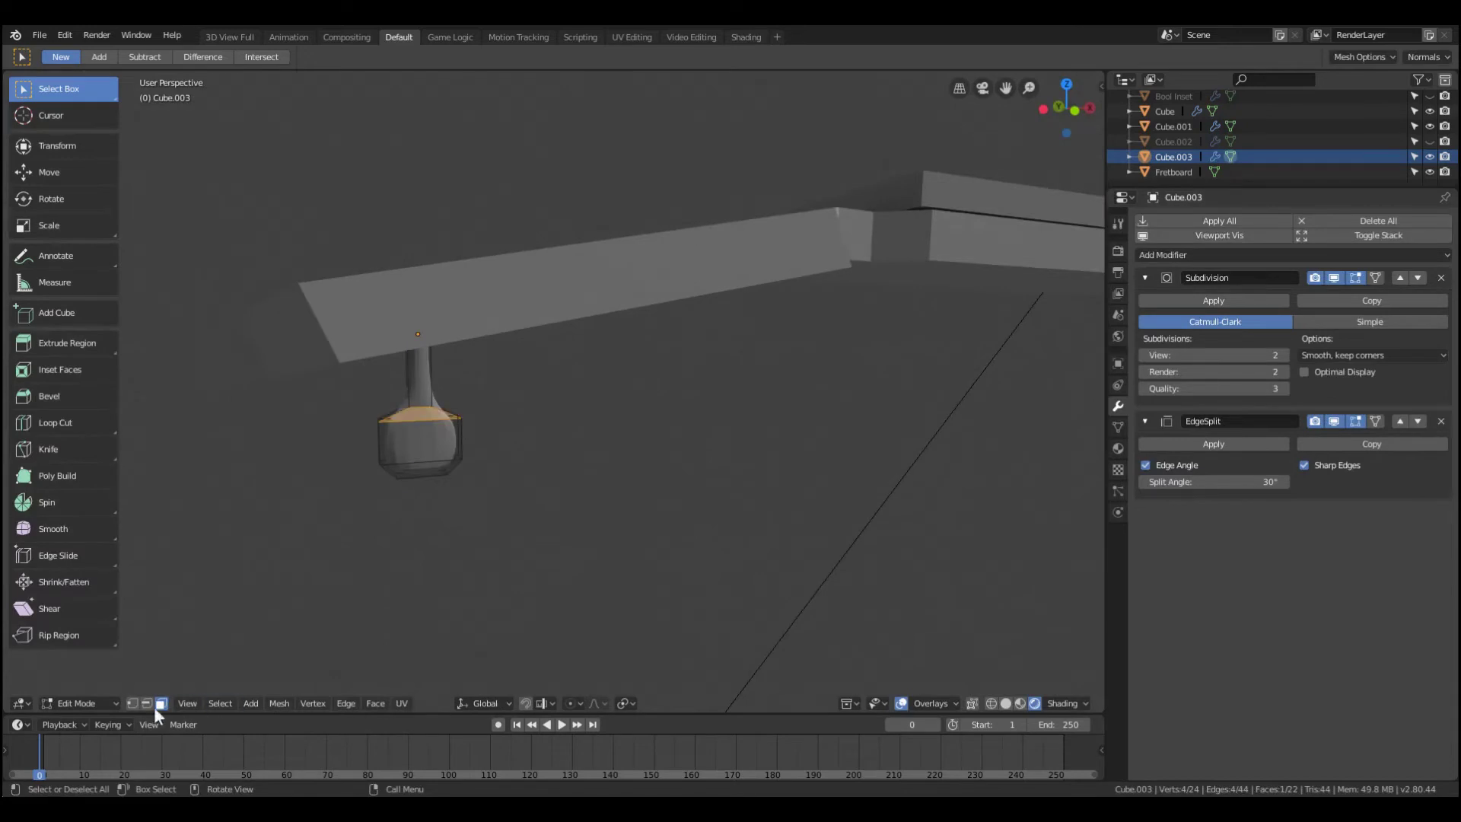
left_click(383, 462, "alt+shift")
mouse_move(383, 462)
middle_mouse_down()
mouse_move(587, 423)
mouse_move(424, 411)
mouse_move(587, 444)
middle_mouse_up()
scroll(587, 443, "up", 3)
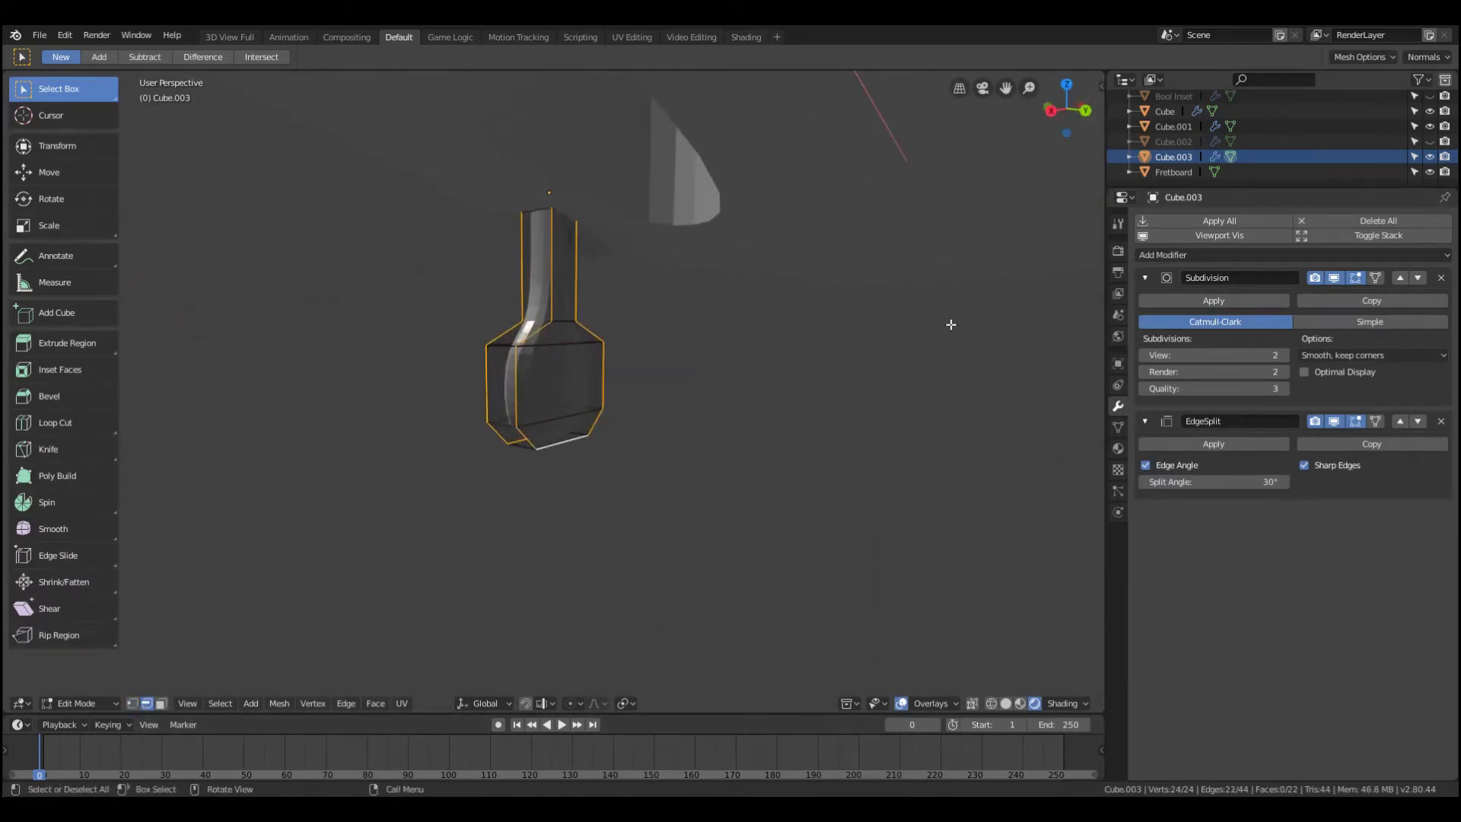
key("Tab")
- Add an edge loop around the peg at its neck base
mouse_move(583, 345)
middle_mouse_down()
mouse_move(453, 371)
mouse_move(651, 419)
mouse_move(587, 418)
middle_mouse_up()
right_click(561, 450)
key("Tab")
key("ctrl+r")
left_click(587, 418)
right_click(685, 444)
middle_click_drag(685, 443, 580, 508)
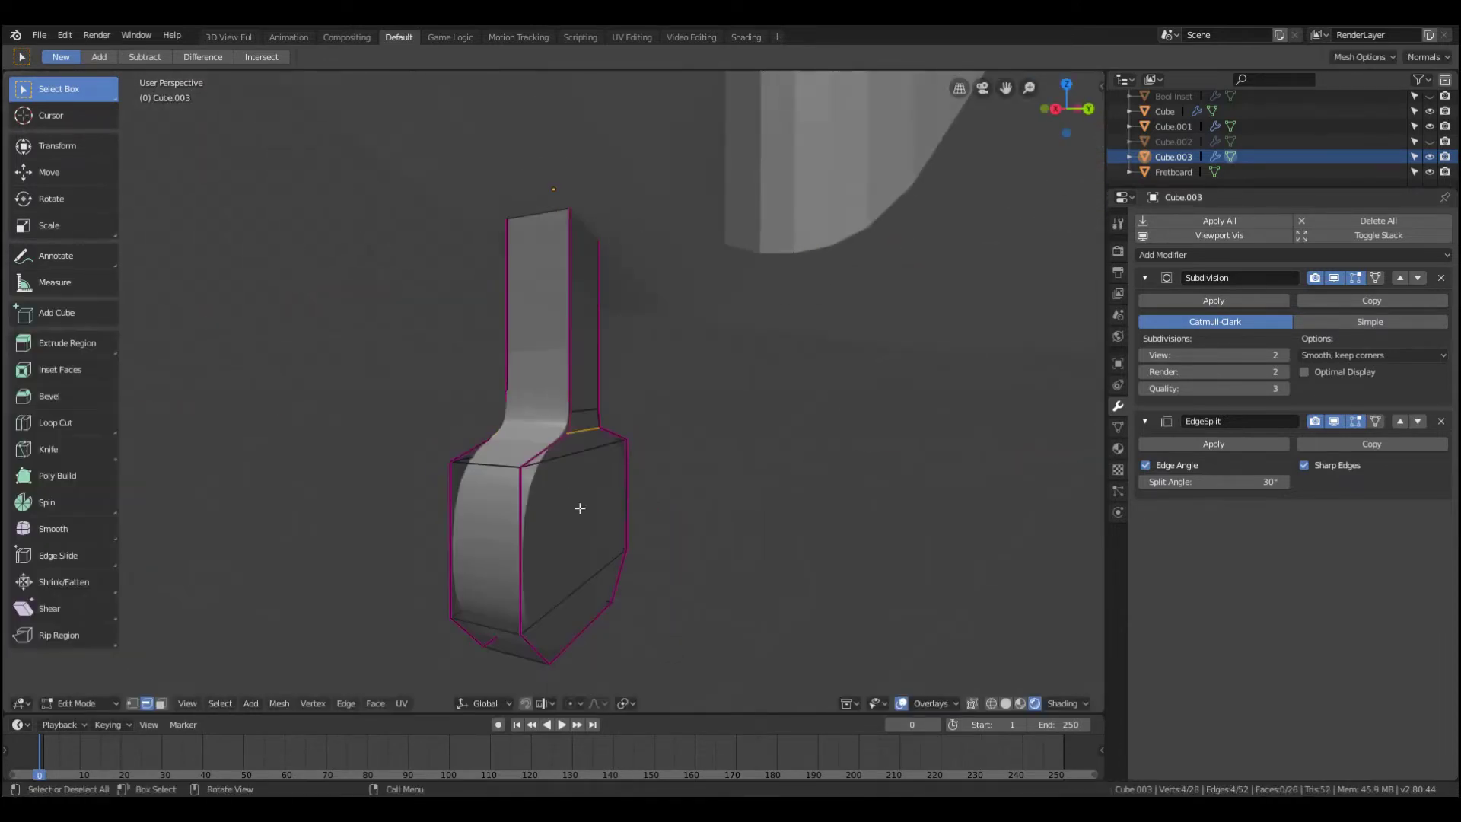
- Resize the peg's bottom face along the Y axis
left_click(606, 635)
middle_click_drag(606, 634, 616, 635)
key("s")
key("y")
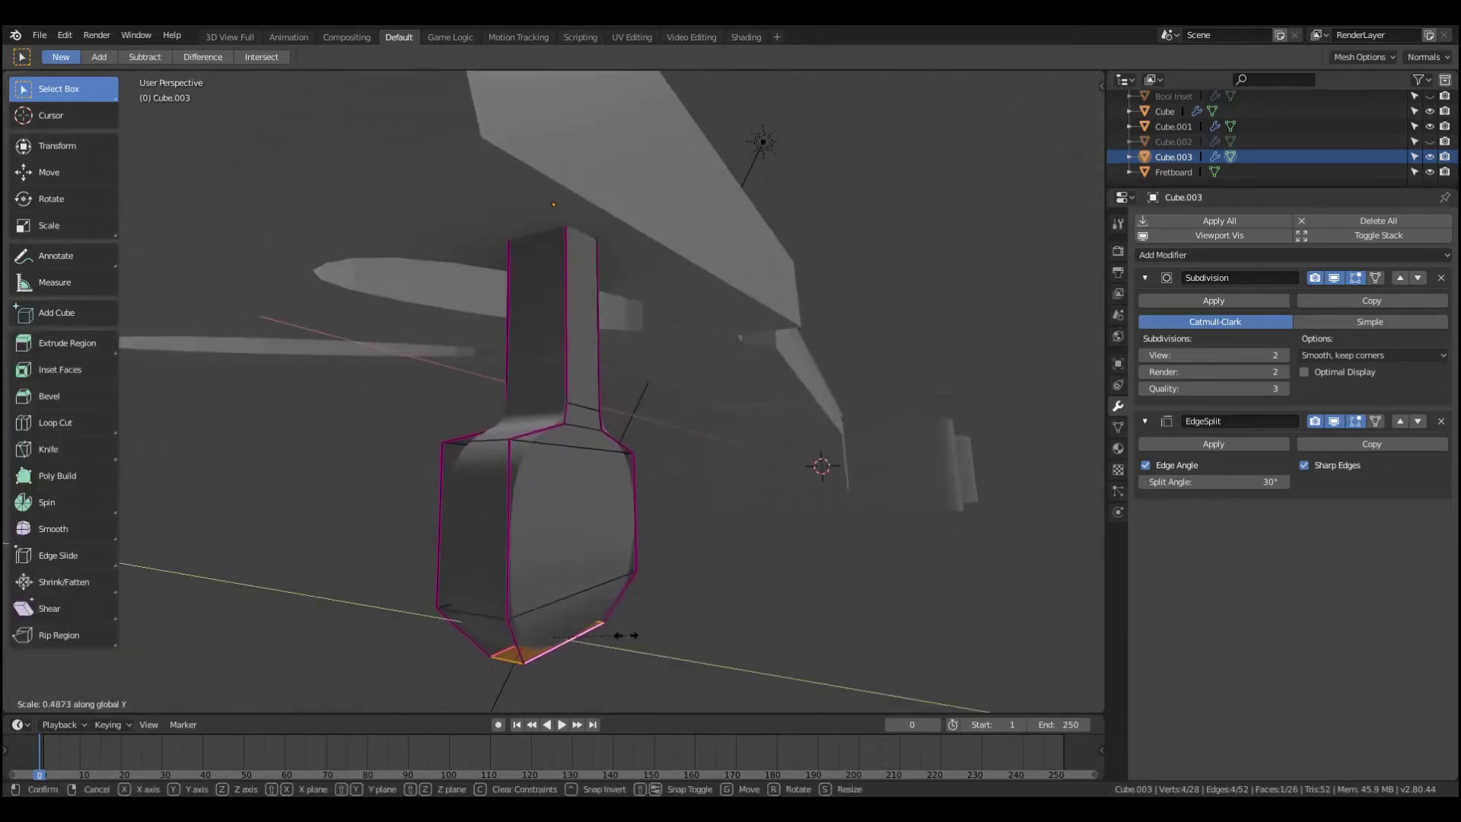
middle_click_drag(577, 446, 541, 336)
mouse_move(629, 474)
middle_mouse_down()
mouse_move(411, 479)
mouse_move(676, 502)
middle_mouse_up()
key("Tab")
scroll(676, 502, "down", 3)
- Tilt the peg under the headstock and show the transform values panel
key("r")
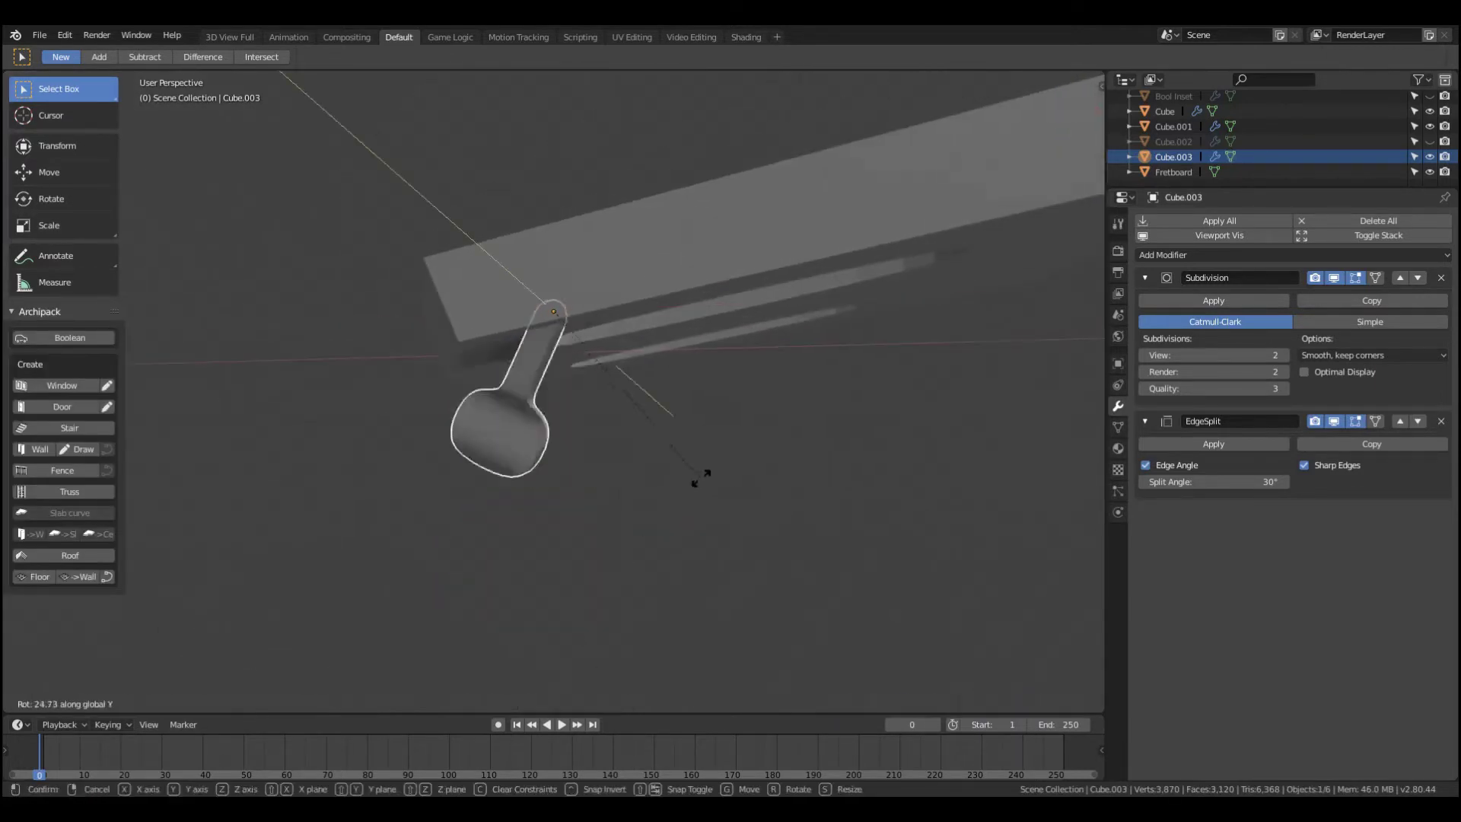
left_click(580, 496)
middle_click_drag(580, 495, 608, 402)
left_click(561, 356, "shift")
middle_click_drag(561, 356, 535, 359)
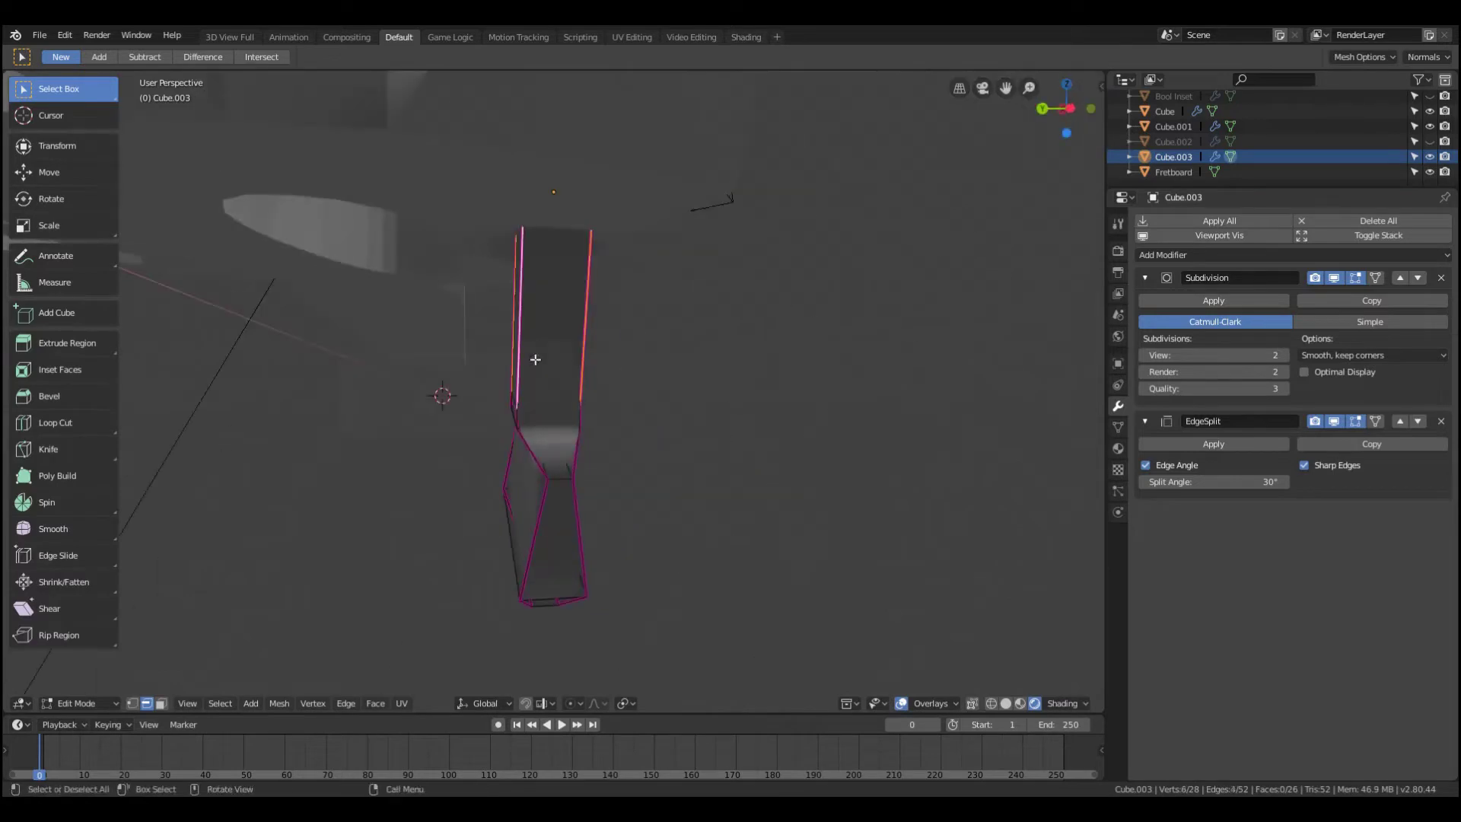
key("n")
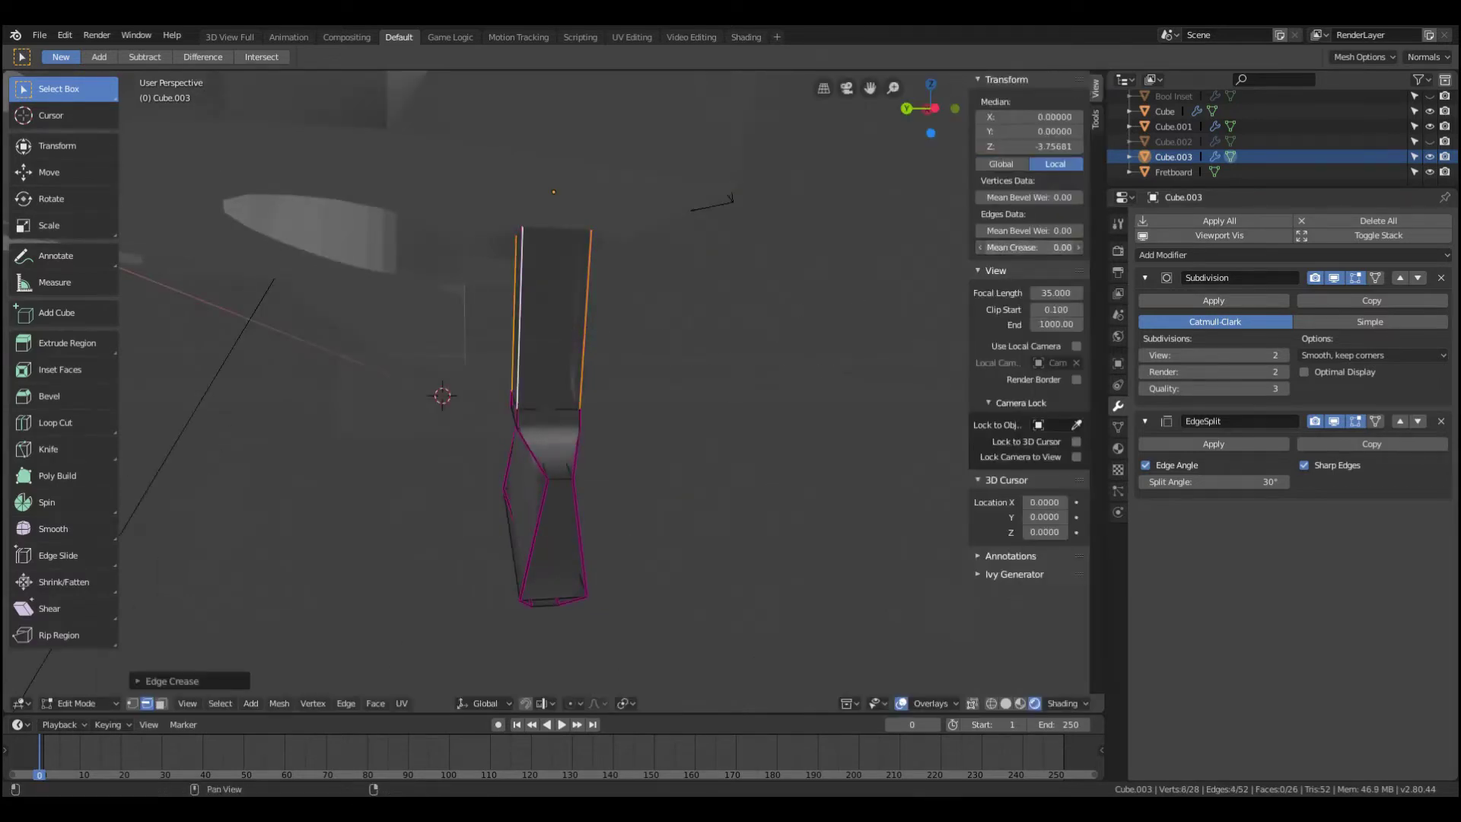
key("Tab")
- Duplicate the tuning peg and place the copy beside the first one
key("KP_1")
scroll(812, 346, "down", 3)
scroll(618, 413, "down", 2)
key("shift+d")
mouse_move(618, 414)
middle_mouse_down()
mouse_move(670, 381)
mouse_move(622, 461)
middle_mouse_up()
left_click(733, 363)
- Box-select the row of three pegs from the front view
middle_click_drag(631, 401, 706, 390)
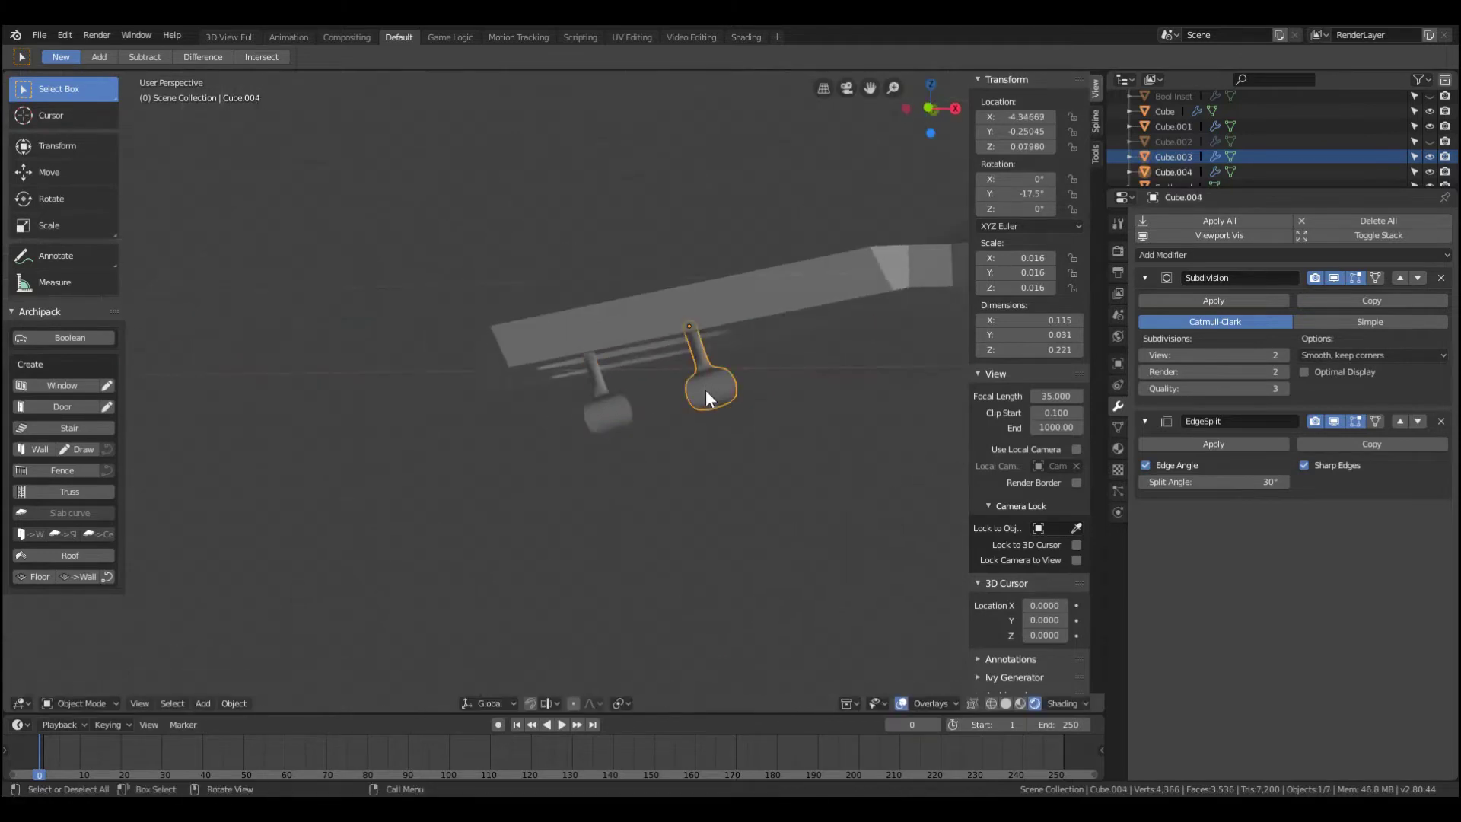
key("grave")
left_click(675, 314)
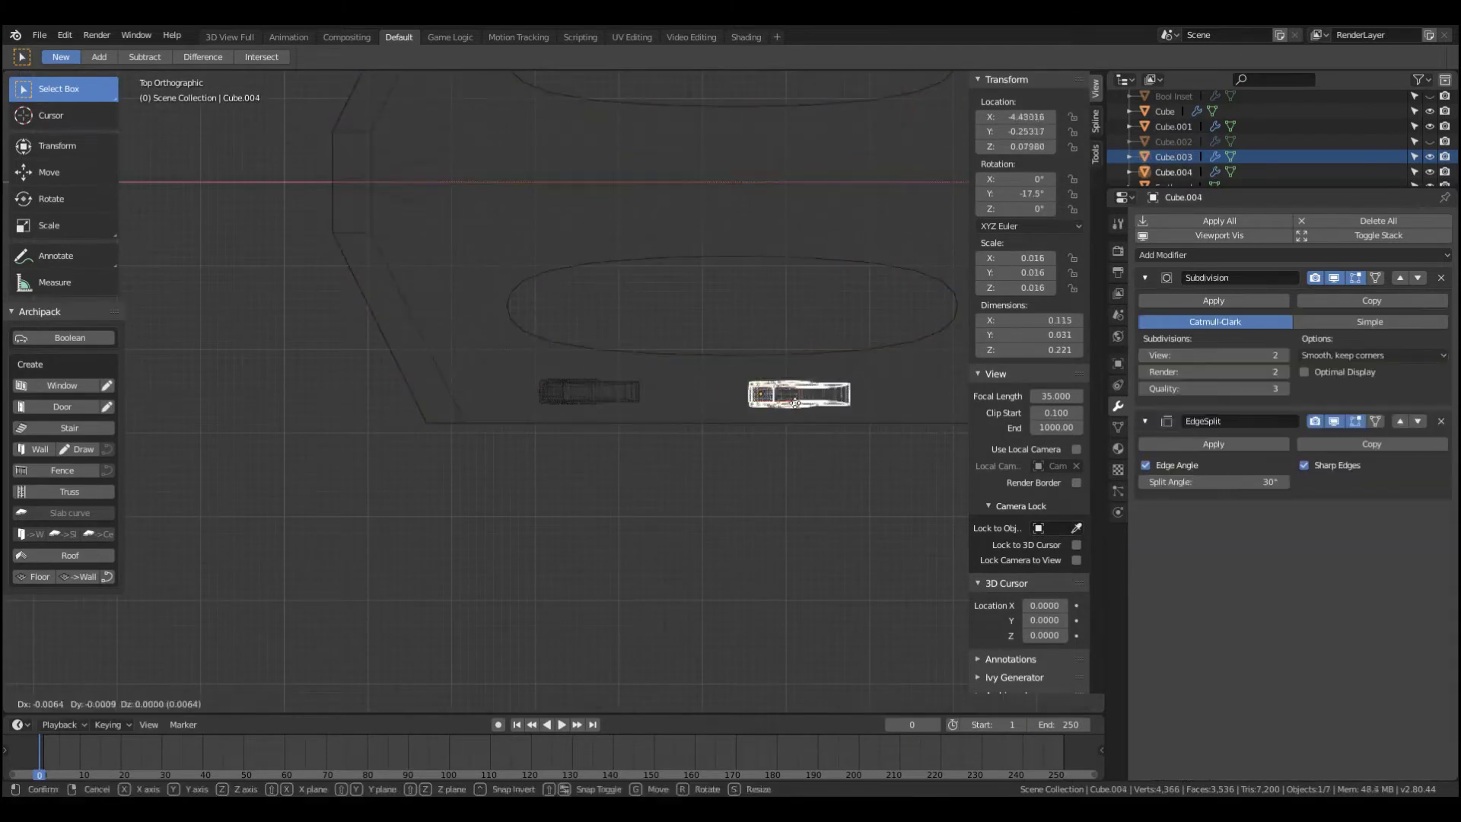
key("KP_1")
scroll(704, 384, "up", 3)
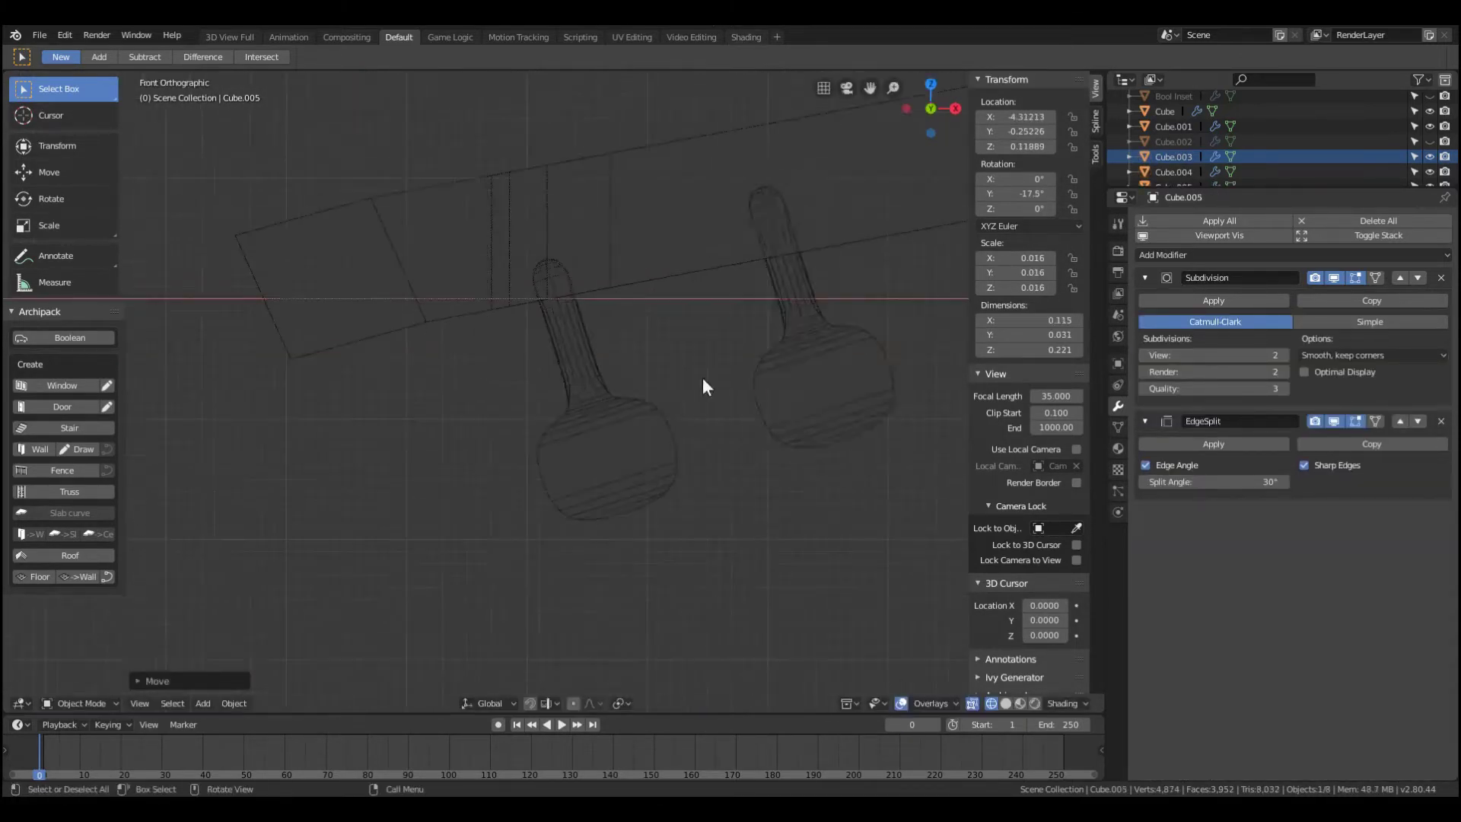
left_click_drag(905, 376, 550, 450)
key("KP_7")
scroll(551, 450, "down", 3)
- Linked-duplicate the three pegs and move them along Y to the headstock's other side
key("alt+d")
key("y")
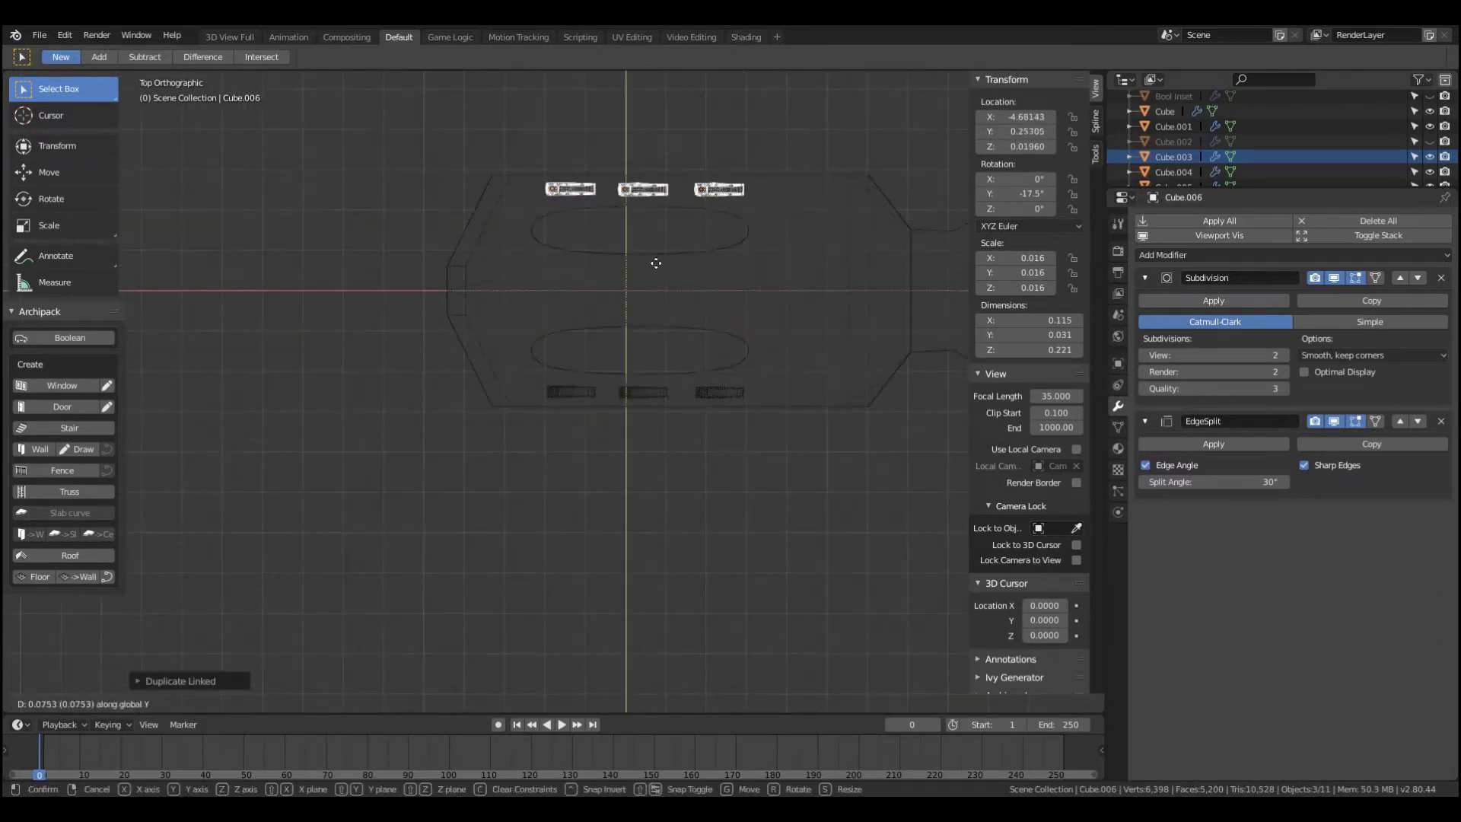
key("shift+z")
mouse_move(767, 308)
middle_mouse_down()
mouse_move(846, 326)
mouse_move(820, 385)
mouse_move(381, 409)
middle_mouse_up()
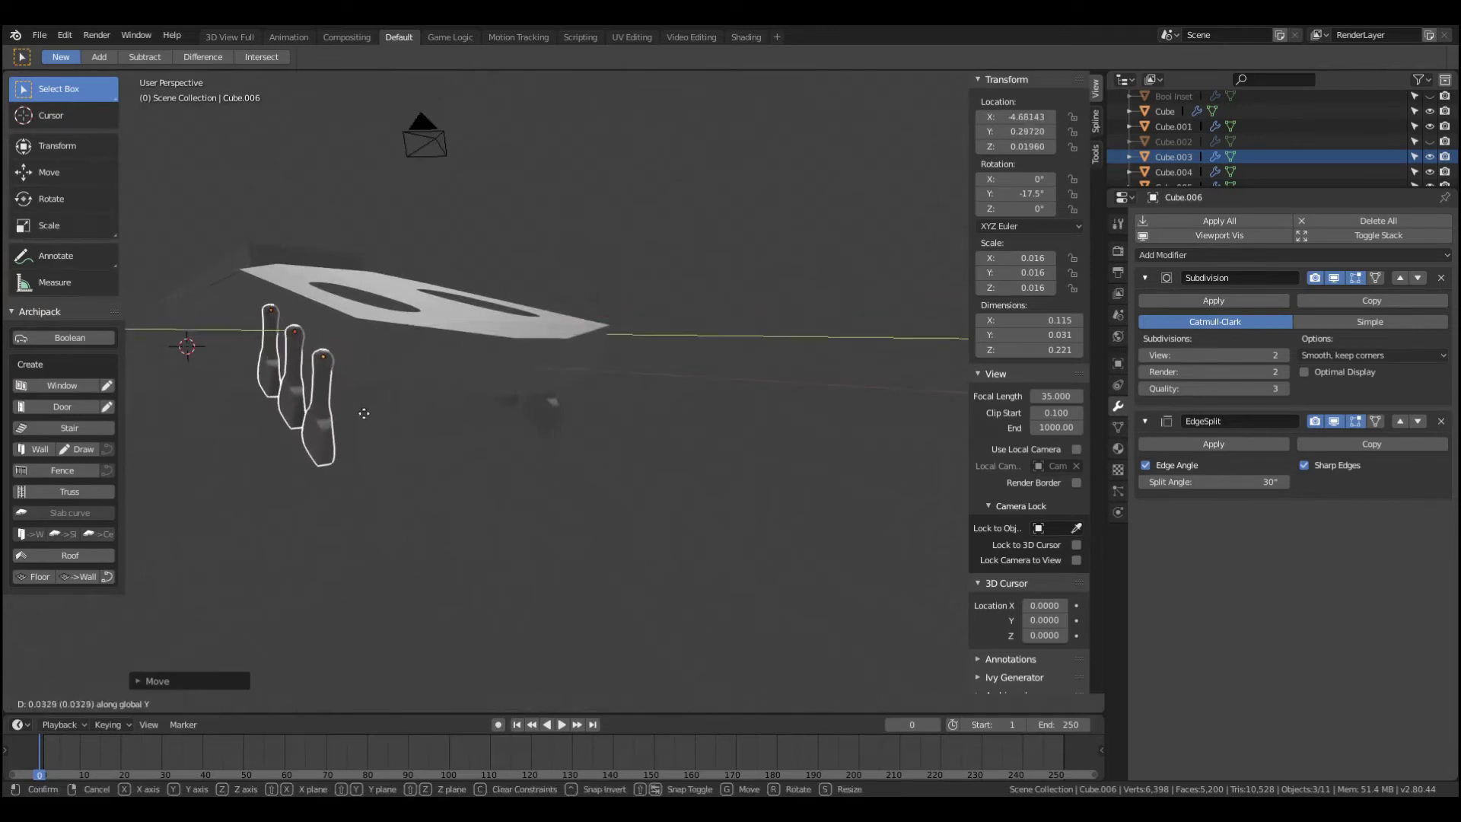
key("Escape")
key("ctrl+z")
mouse_move(573, 491)
middle_mouse_down()
mouse_move(650, 426)
mouse_move(426, 375)
mouse_move(673, 344)
middle_mouse_up()
key("KP_1")
scroll(647, 428, "down", 2)
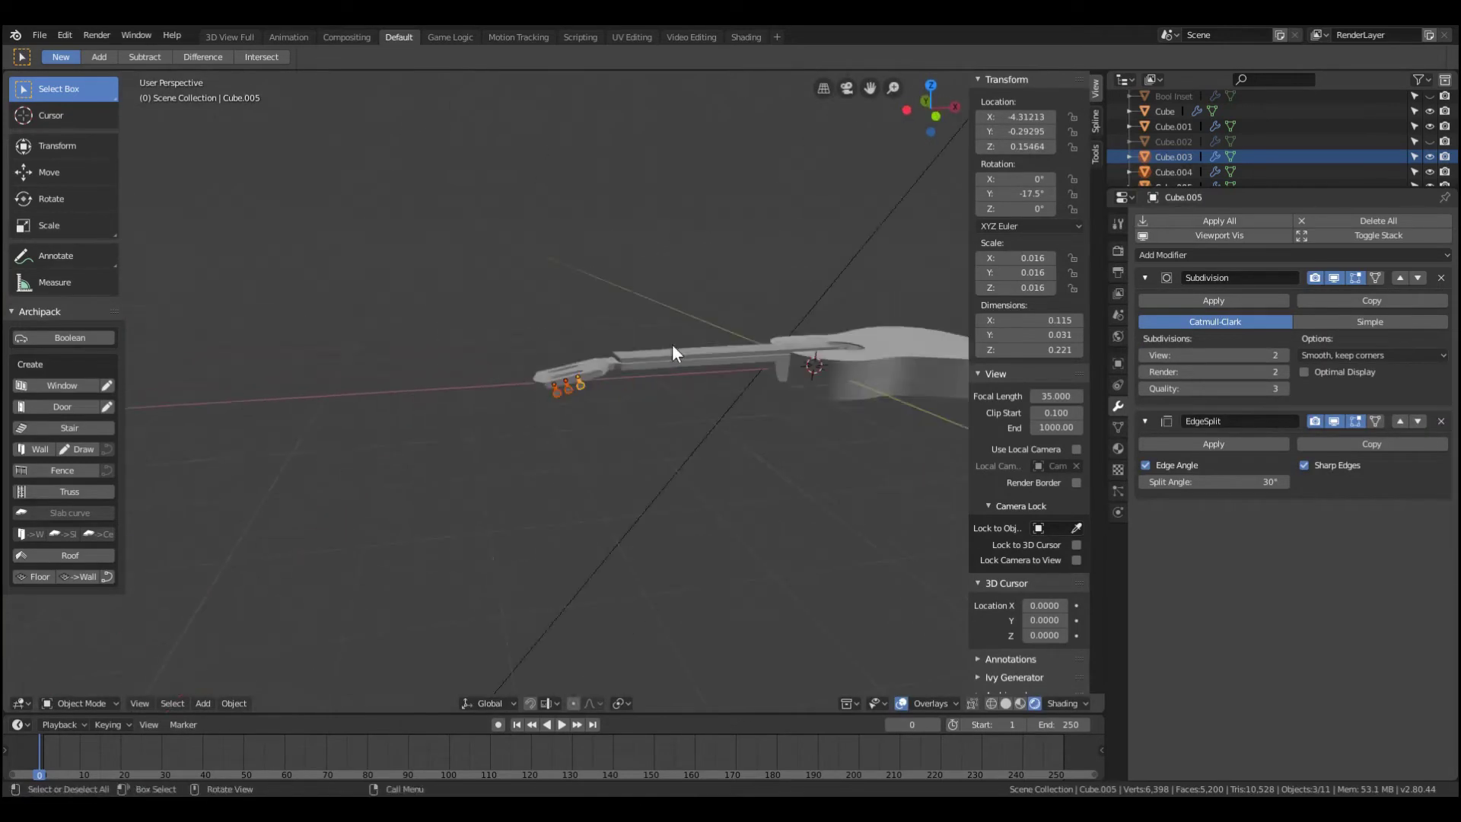
- Save the file and nudge one edge of the guitar body's outline
left_click(882, 368)
mouse_move(881, 369)
middle_mouse_down()
mouse_move(692, 368)
mouse_move(716, 445)
mouse_move(641, 454)
mouse_move(678, 570)
mouse_move(830, 497)
middle_mouse_up()
key("ctrl+s")
left_click(829, 496)
key("Tab")
scroll(829, 496, "up", 3)
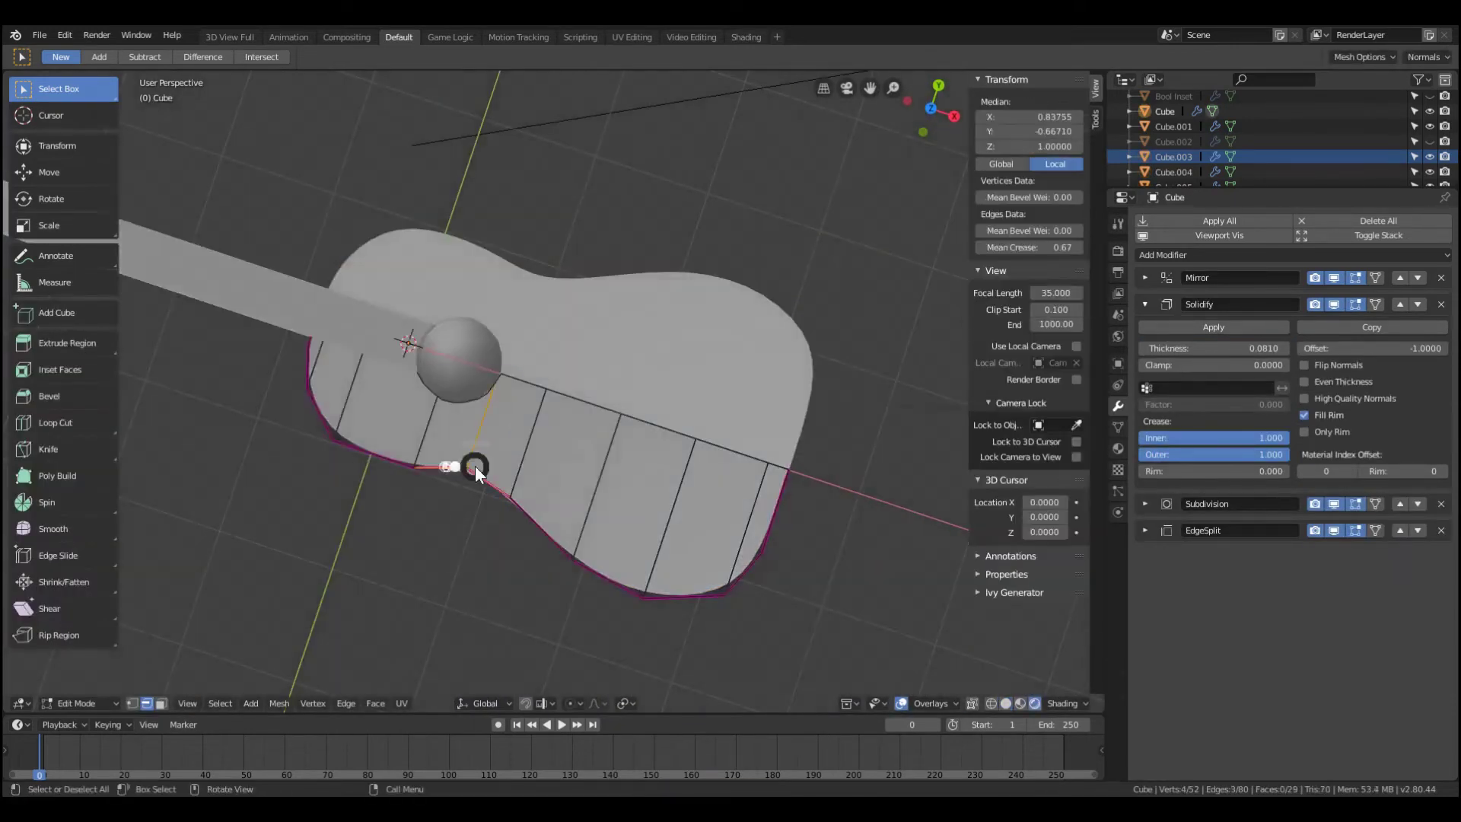
key("shift+z")
key("KP_7")
left_click(495, 496)
key("g")
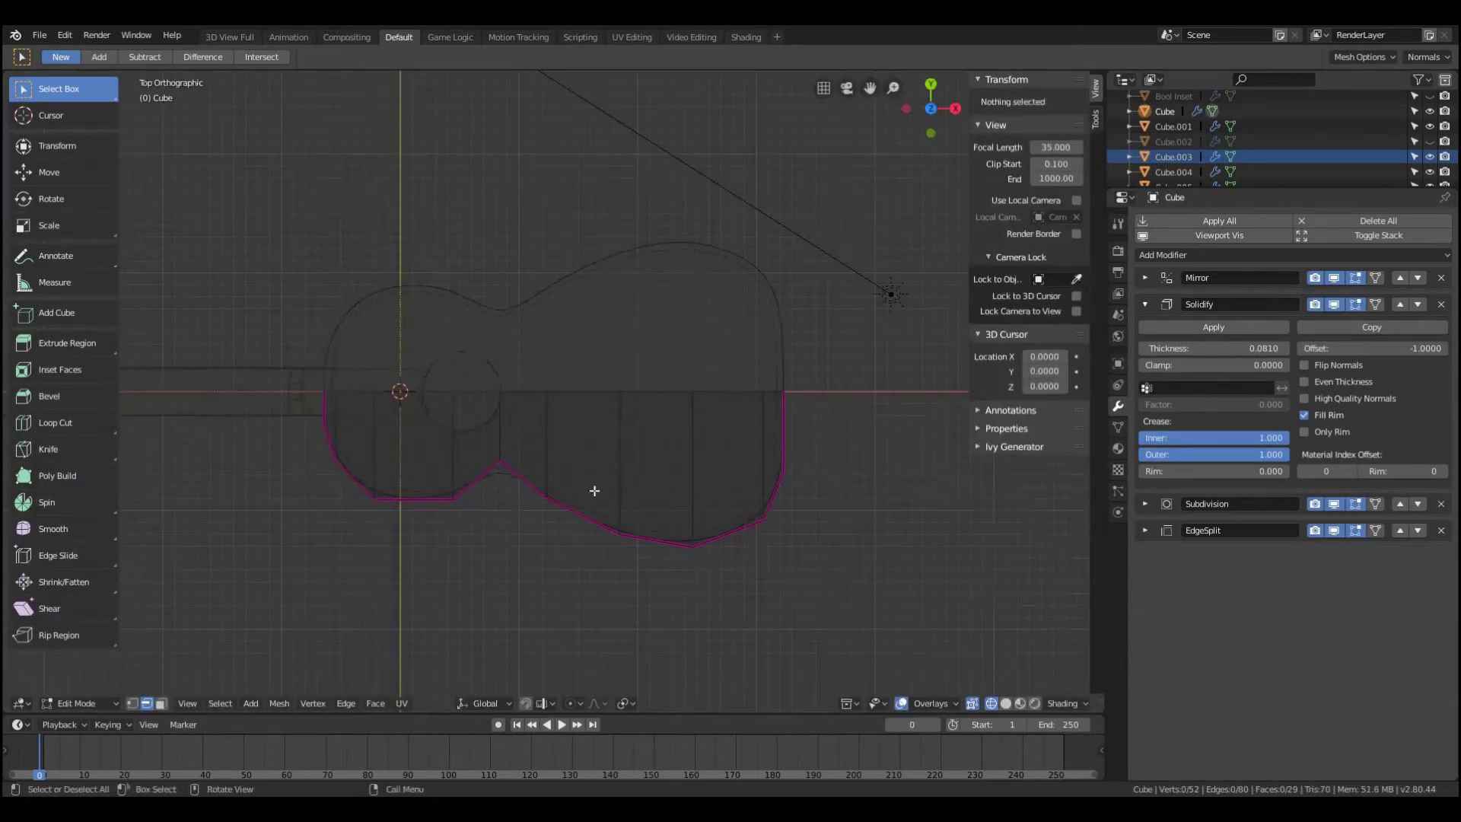
key("Tab")
middle_click_drag(567, 543, 866, 441)
- Add a cube, narrow it along X and raise it above the body
key("shift+a")
left_click(710, 399)
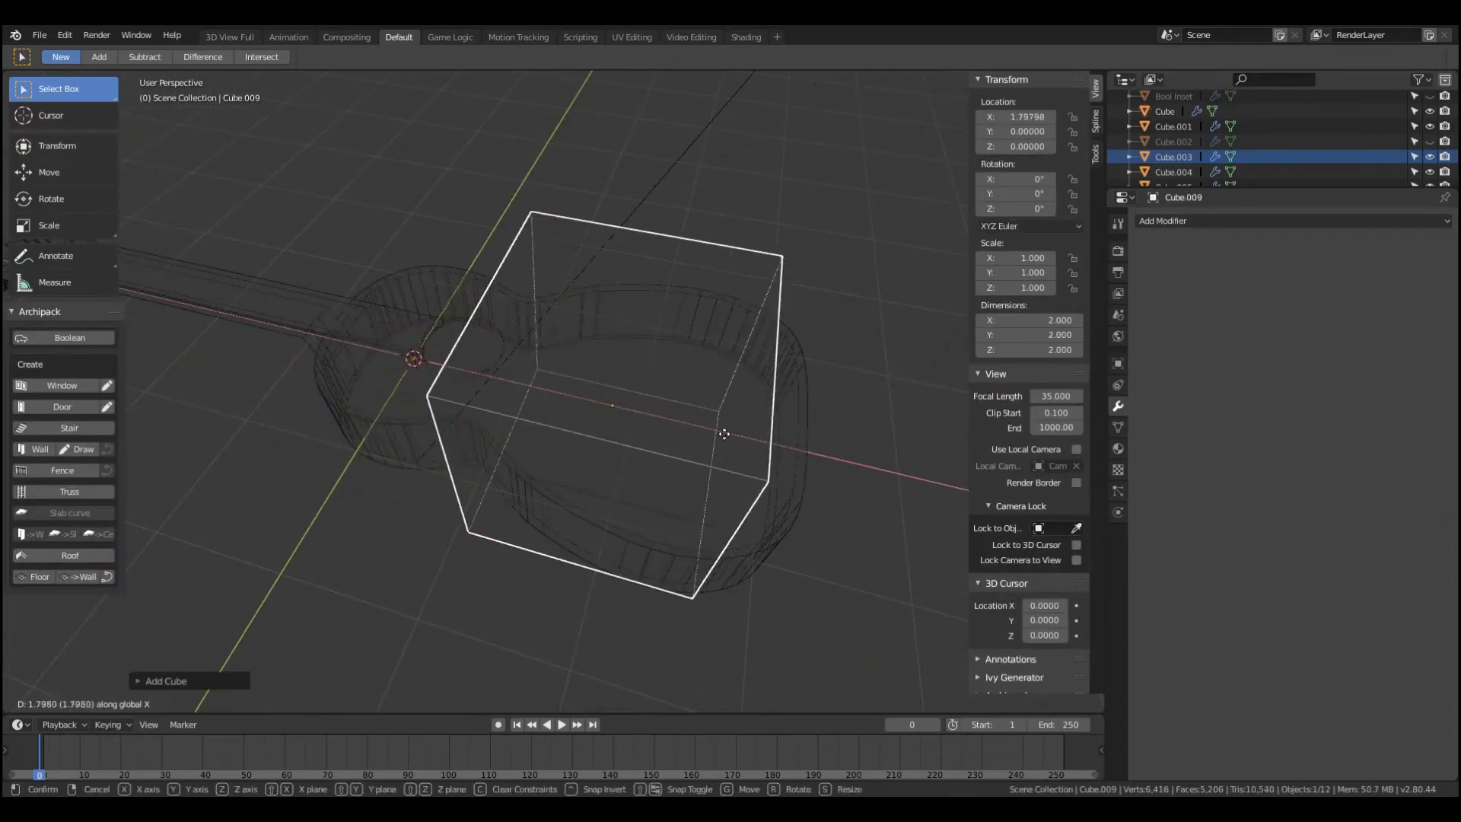
key("s")
key("x")
left_click(734, 551)
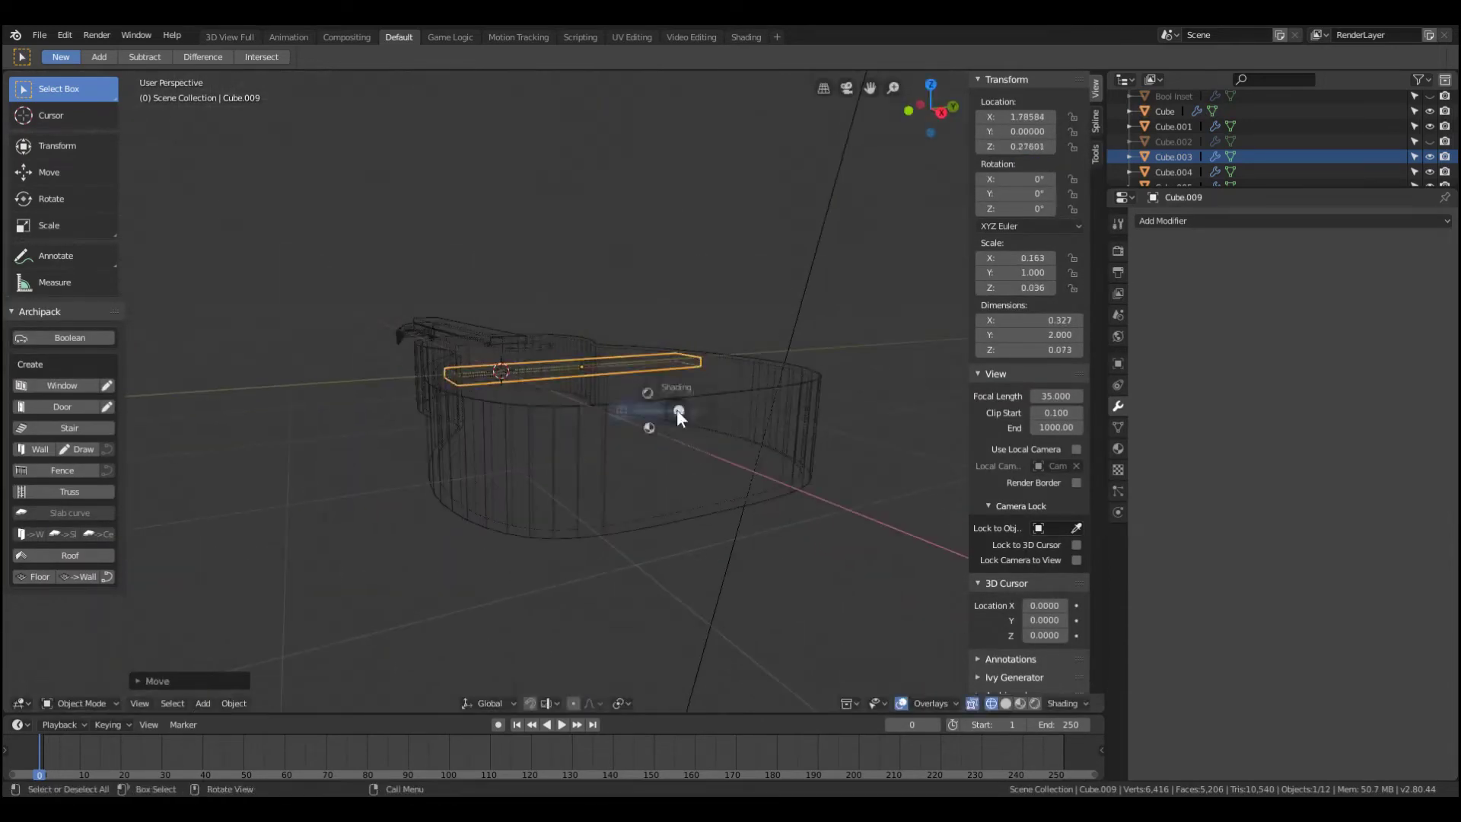
left_click(679, 411)
key("g")
key("z")
middle_click_drag(685, 404, 741, 402)
- Set the bar's length along Y and adjust its height on the body
key("KP_7")
key("s")
key("y")
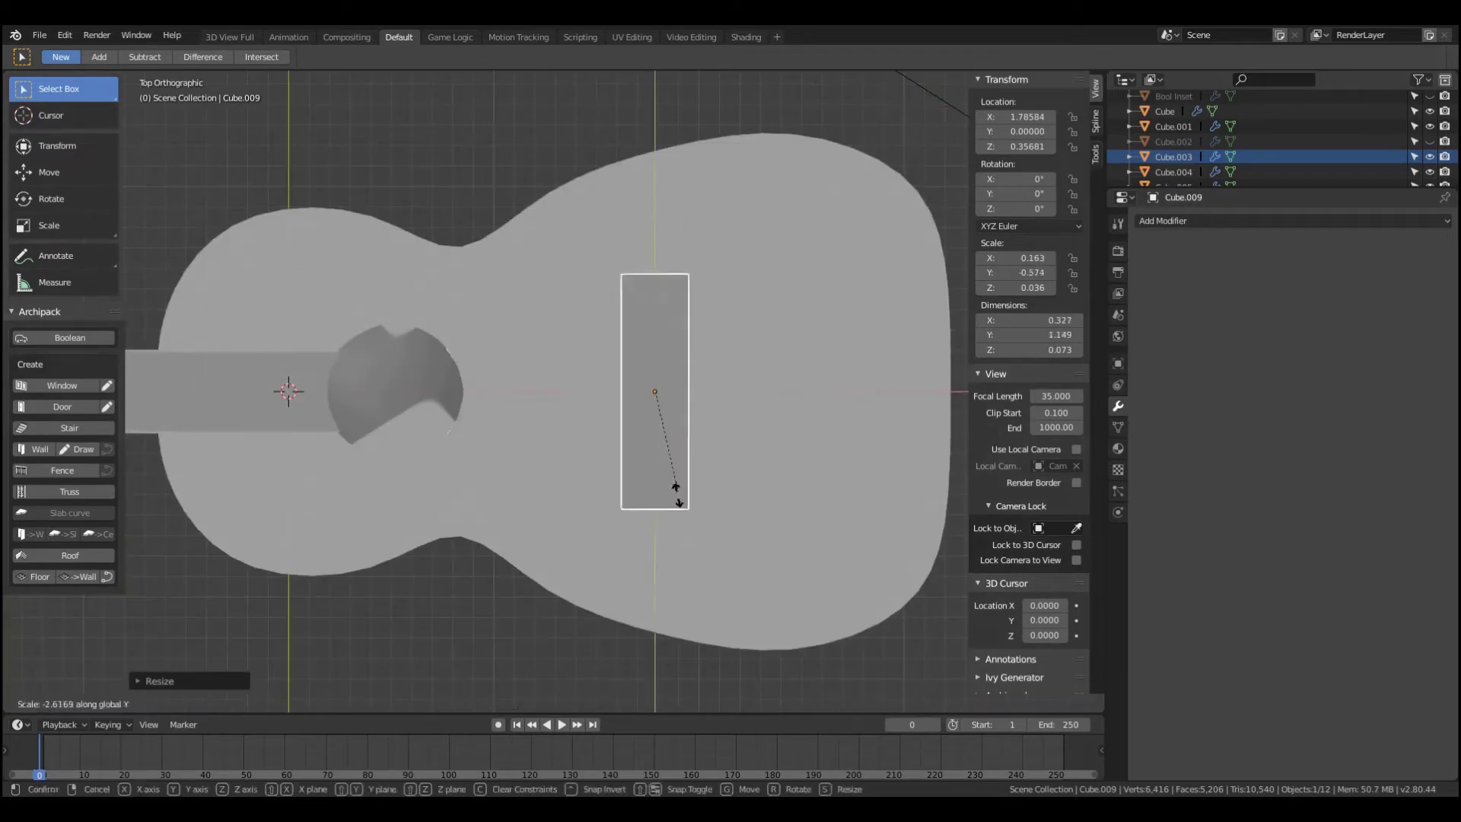
left_click(678, 495)
key("g")
key("z")
left_click(733, 509)
mouse_move(733, 510)
middle_mouse_down()
mouse_move(675, 437)
mouse_move(669, 390)
middle_mouse_up()
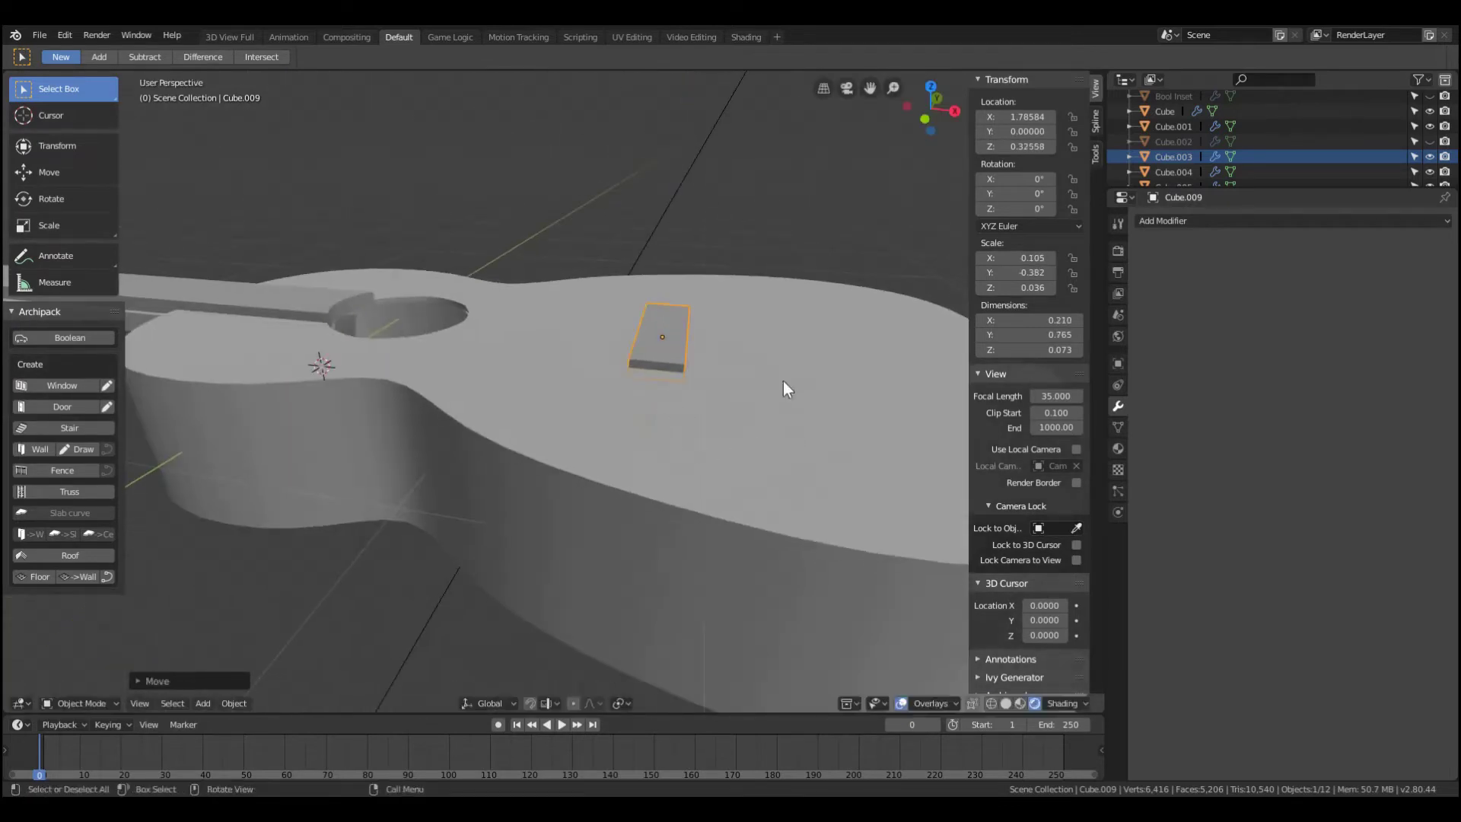
middle_click_drag(784, 382, 720, 317)
- Cut five edge loops across the bar and inset its top faces
key("Tab")
key("KP_Decimal")
key("ctrl+r")
left_click(565, 362)
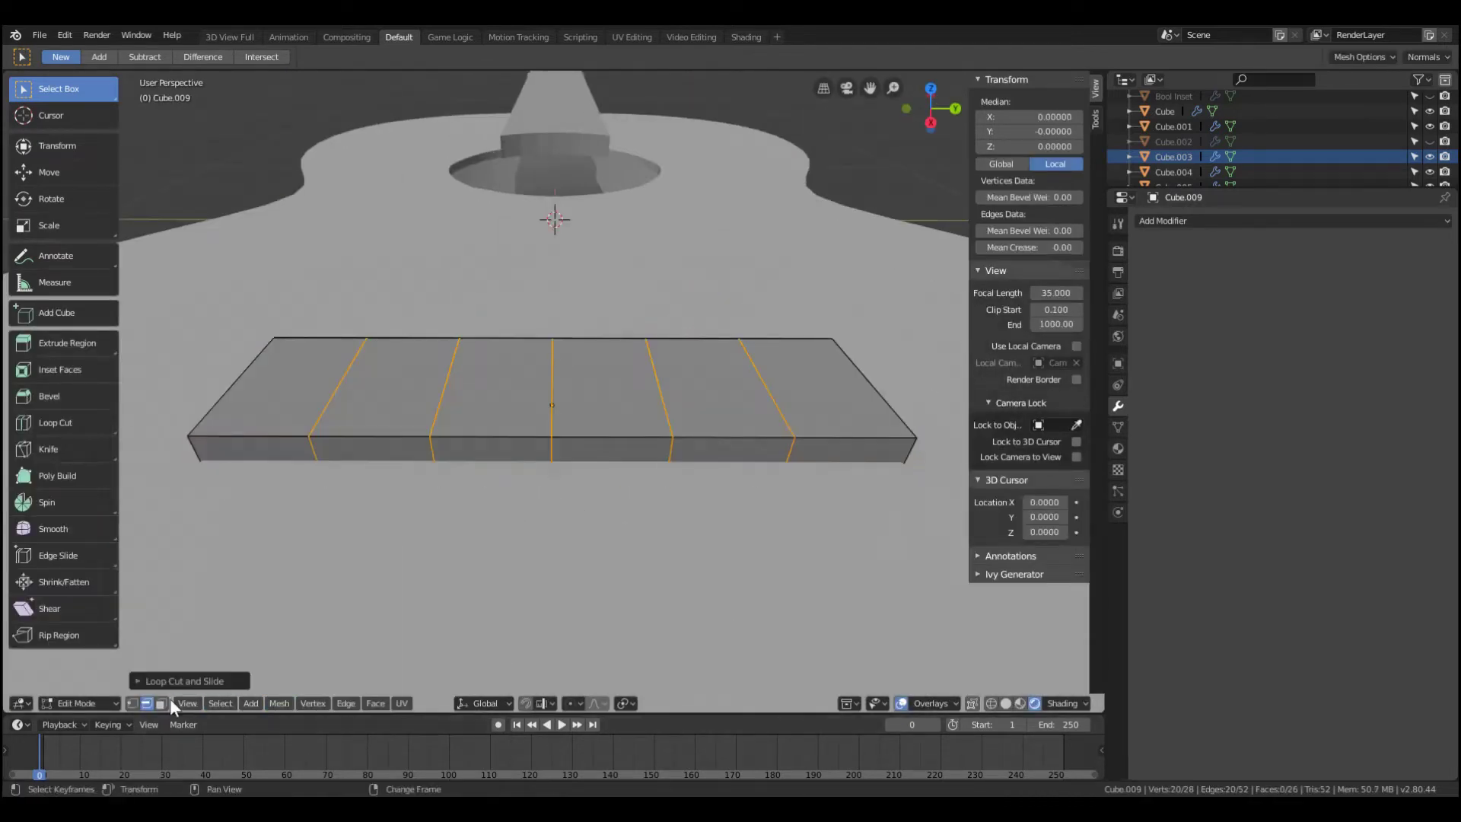
key("3")
left_click(251, 388)
left_click(609, 388, "ctrl")
left_click(799, 376, "ctrl")
key("i")
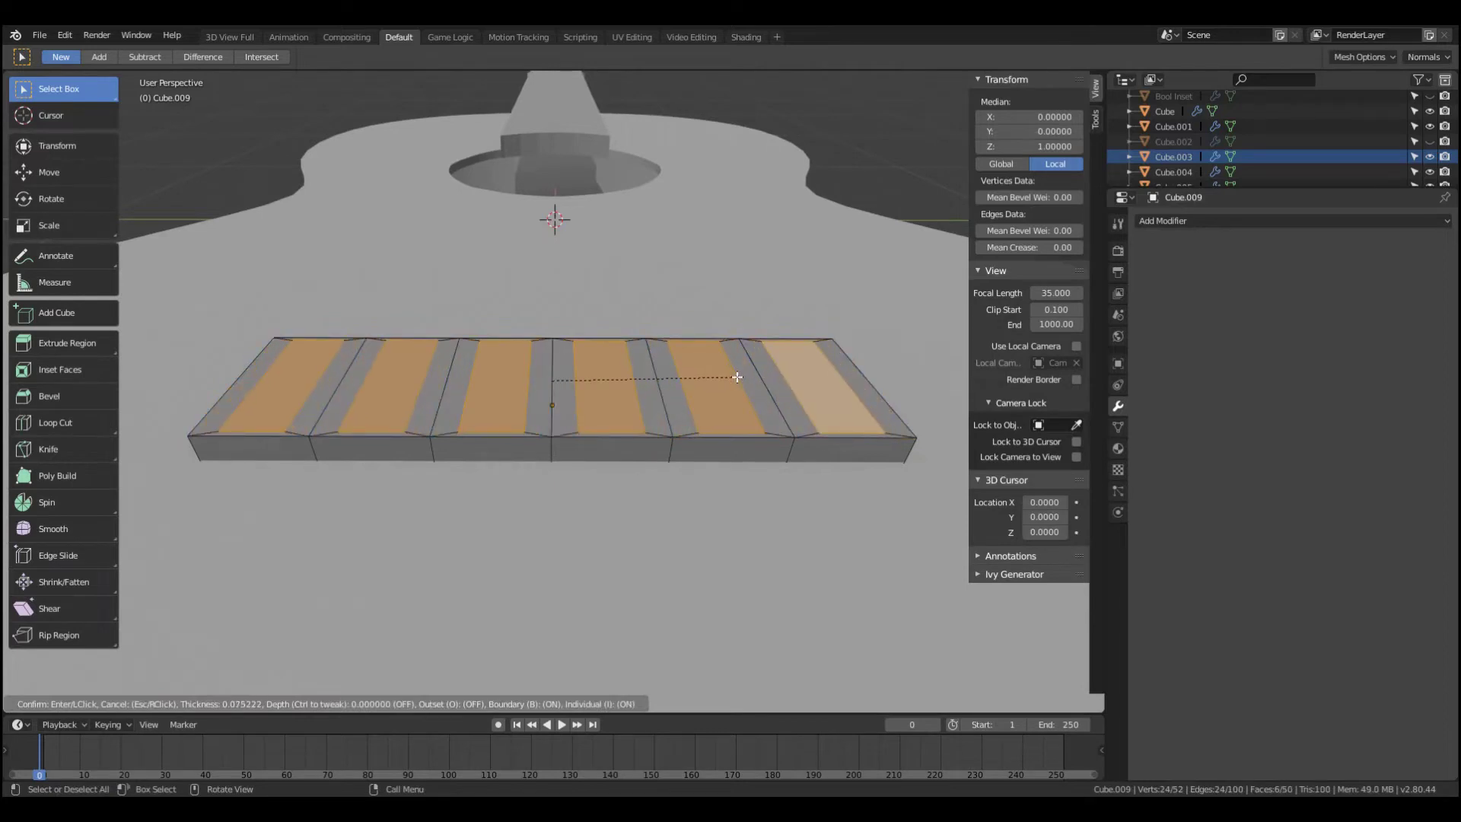
left_click(735, 439)
key("Tab")
- Extrude the bar's selected faces and scale them narrower along X
middle_click_drag(755, 435, 733, 463)
scroll(733, 463, "down", 4)
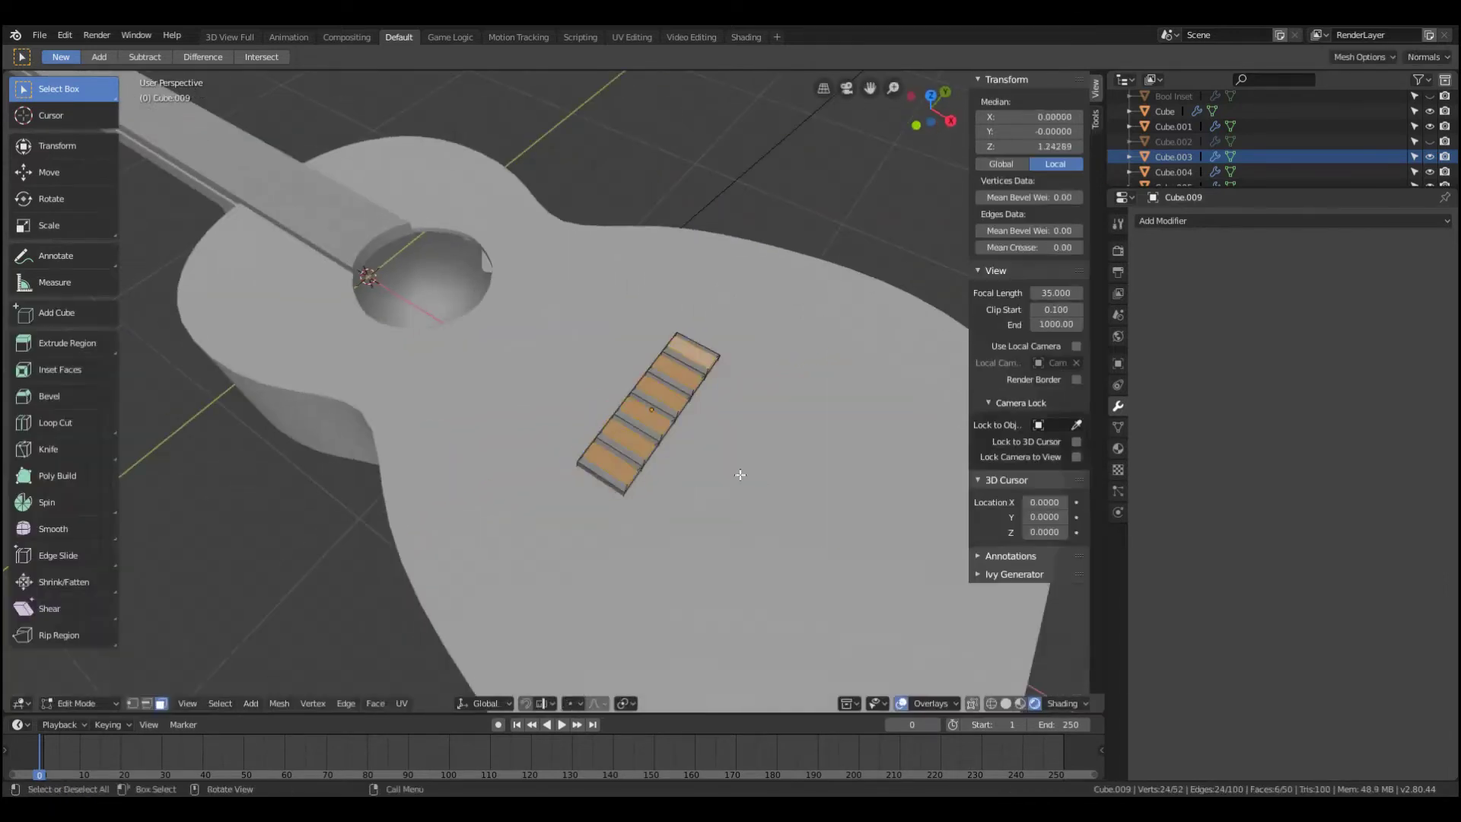
scroll(522, 419, "up", 5)
scroll(528, 450, "down", 5)
key("Tab")
scroll(459, 428, "up", 5)
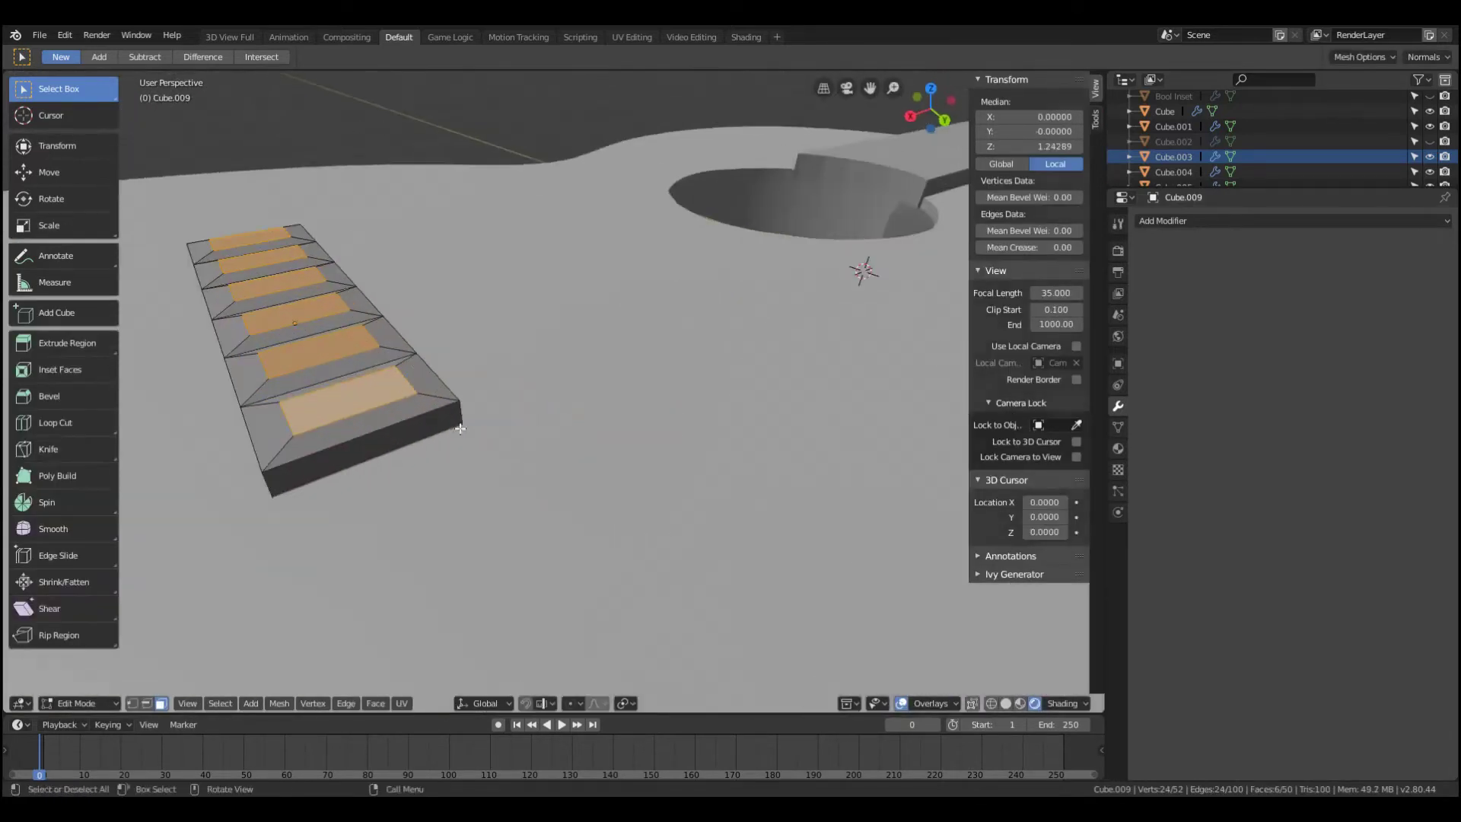
left_click(426, 434)
middle_click_drag(245, 506, 238, 304)
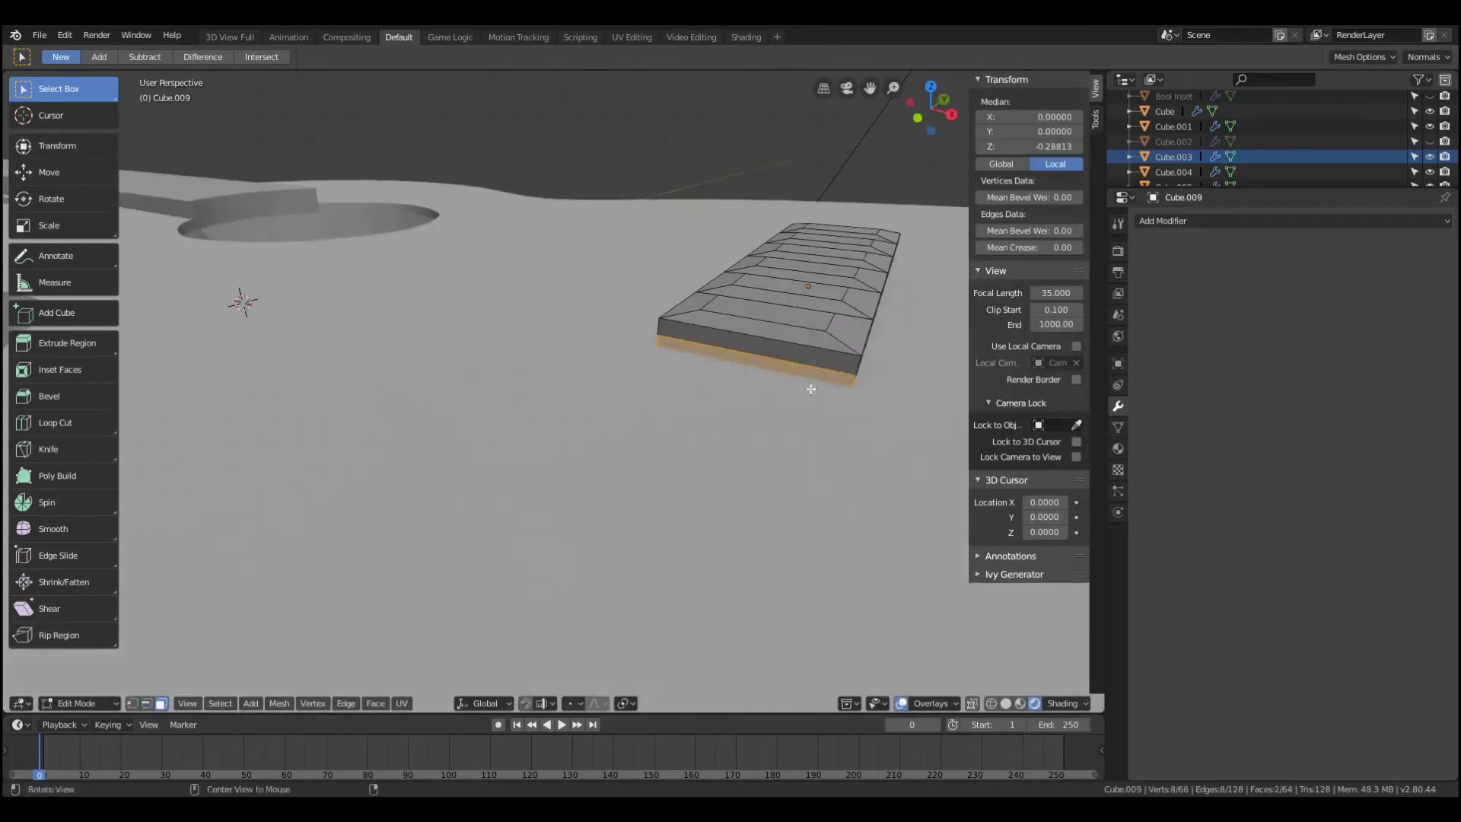
key("e")
key("s")
key("x")
mouse_move(701, 377)
middle_mouse_down()
mouse_move(792, 437)
mouse_move(675, 391)
mouse_move(716, 414)
middle_mouse_up()
key("Tab")
left_click(713, 426)
scroll(753, 440, "down", 3)
- Finish moving the bar along X, then delete the selected object
key("g")
key("x")
key("shift+a")
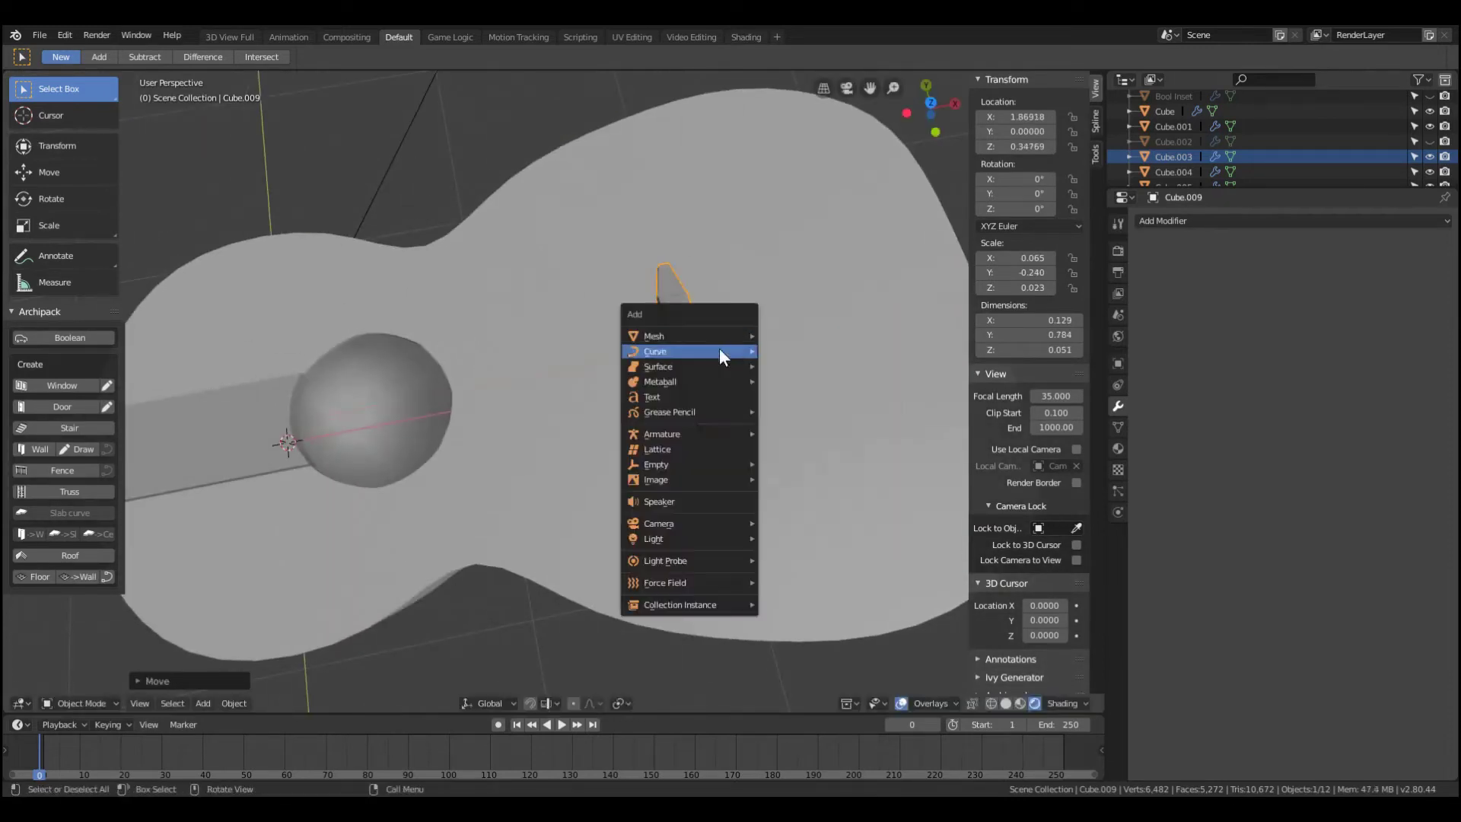
left_click(801, 509)
key("Delete")
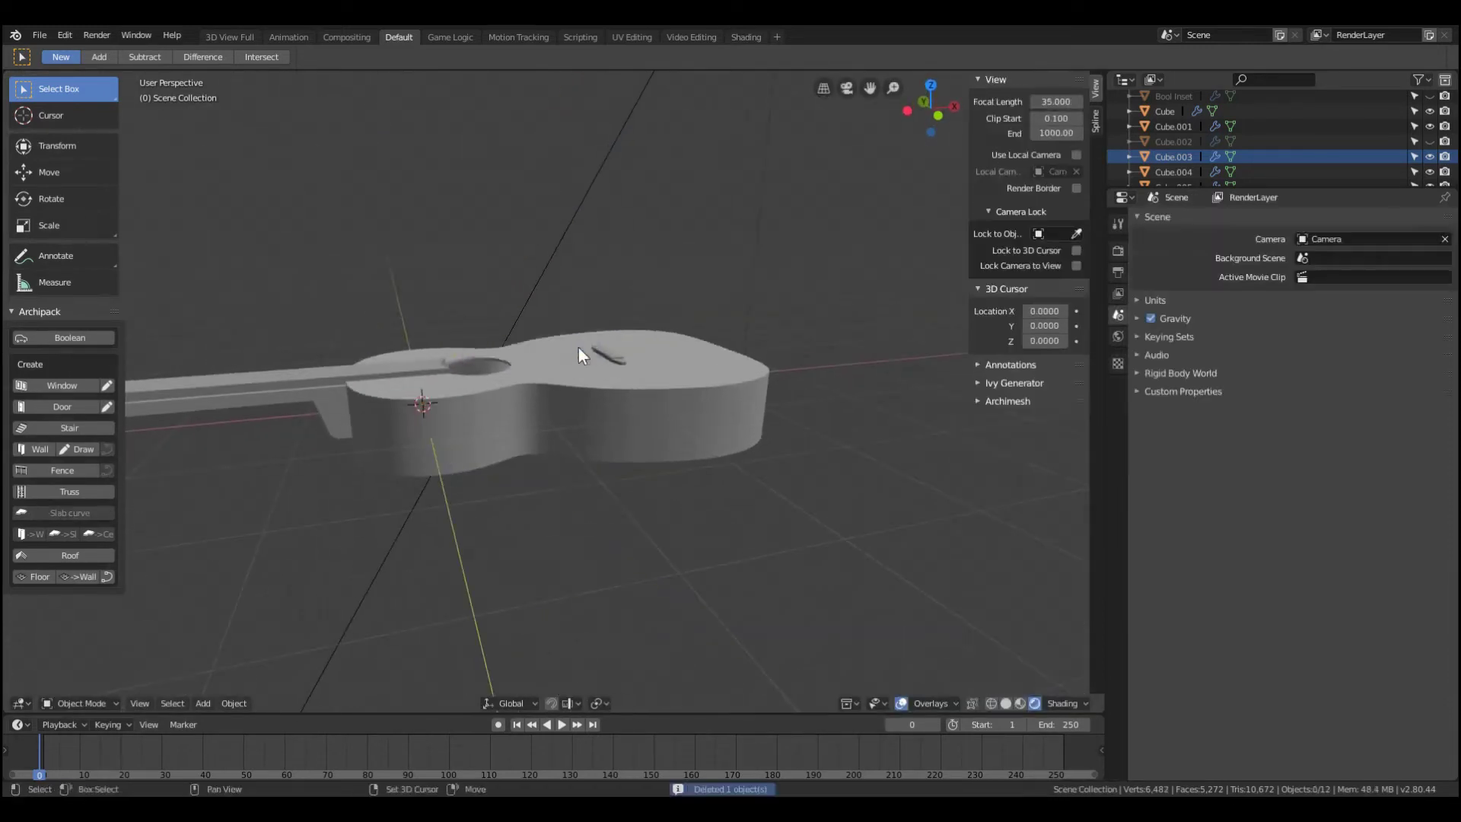
- Add a Bezier curve to the scene and look down on the guitar
key("shift+a")
left_click(656, 347)
left_click(179, 682)
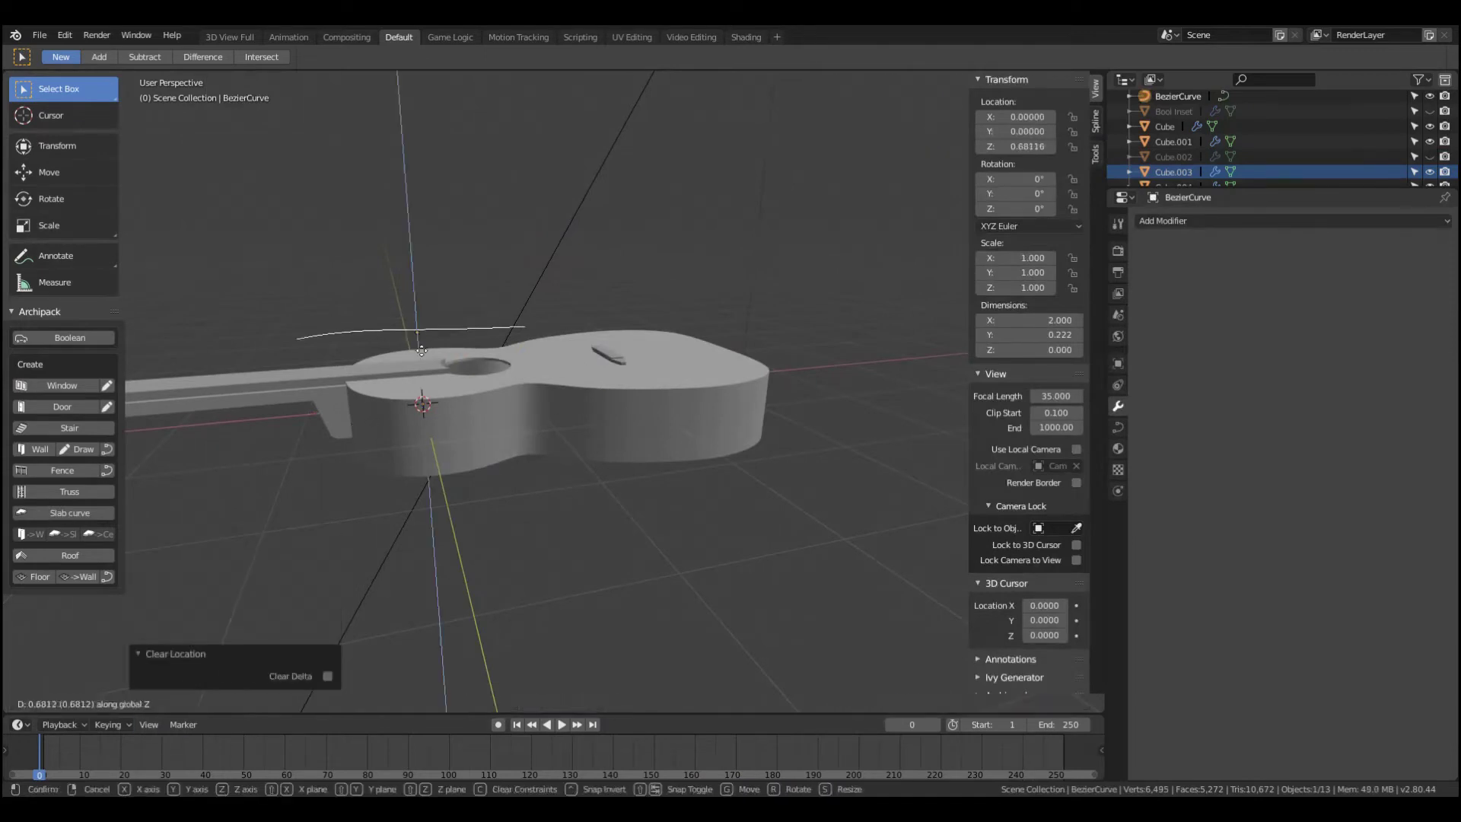
key("Tab")
mouse_move(495, 456)
middle_mouse_down()
mouse_move(597, 471)
mouse_move(542, 338)
middle_mouse_up()
key("Tab")
- Rotate the curve around Z and lower it to Z -0.297
key("r")
left_click(542, 339)
key("g")
key("z")
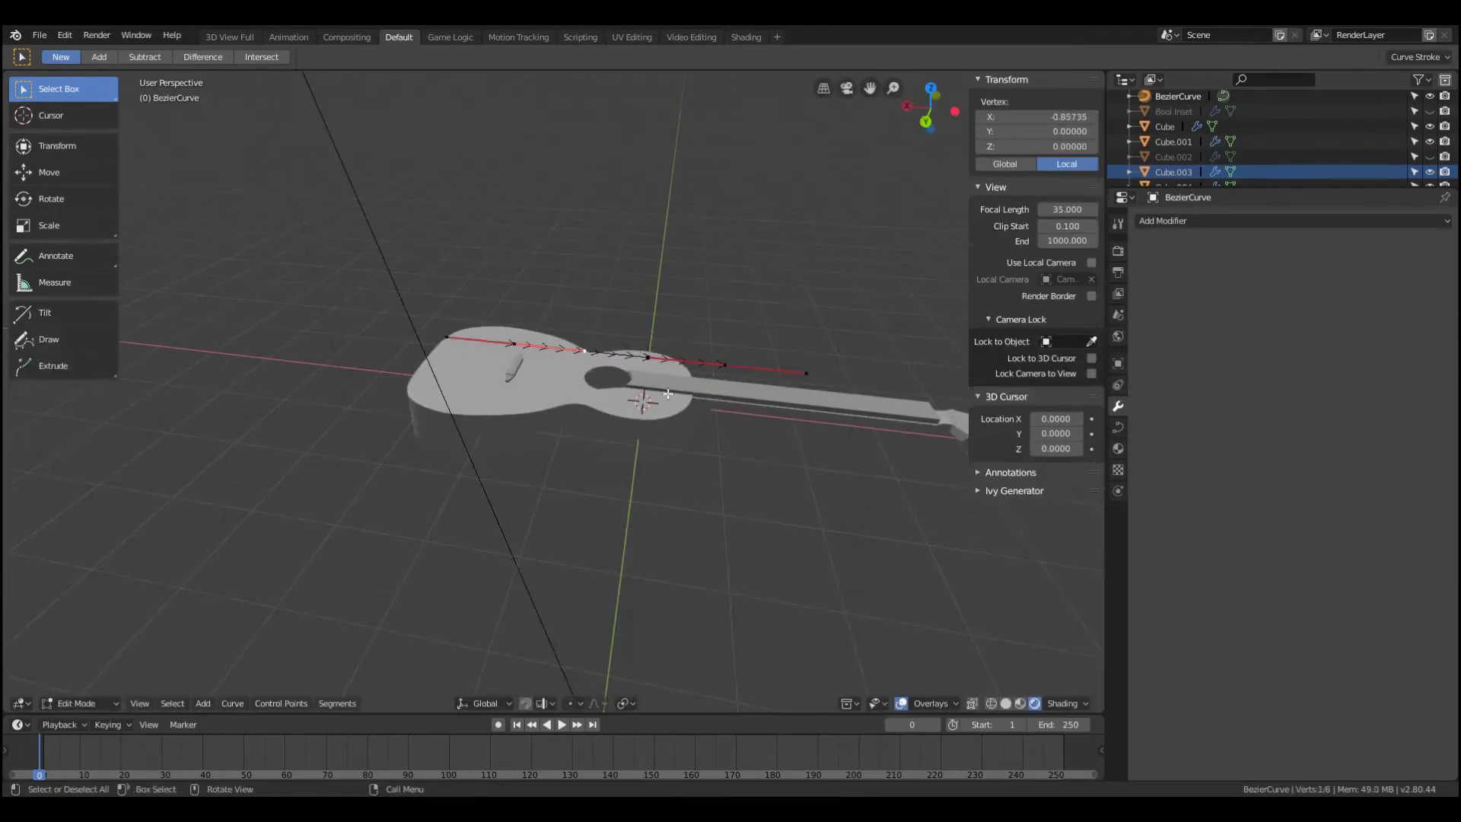
left_click(649, 395)
key("KP_7")
scroll(460, 313, "up", 3)
- Move the curve along Y onto the neck's centre line and enter Edit Mode
key("g")
key("y")
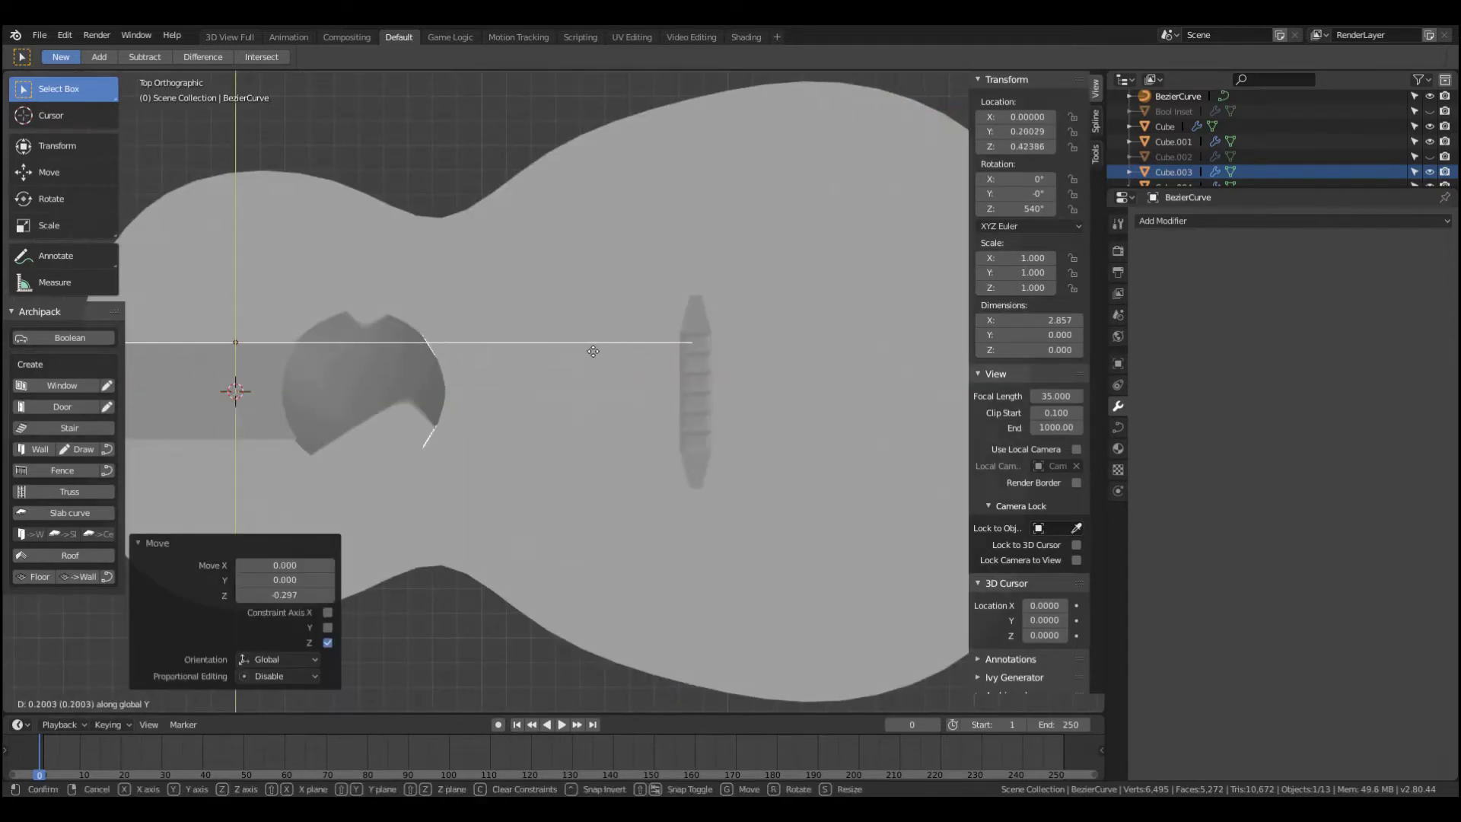
left_click(593, 351)
left_click(620, 347)
key("Tab")
scroll(456, 366, "down", 2)
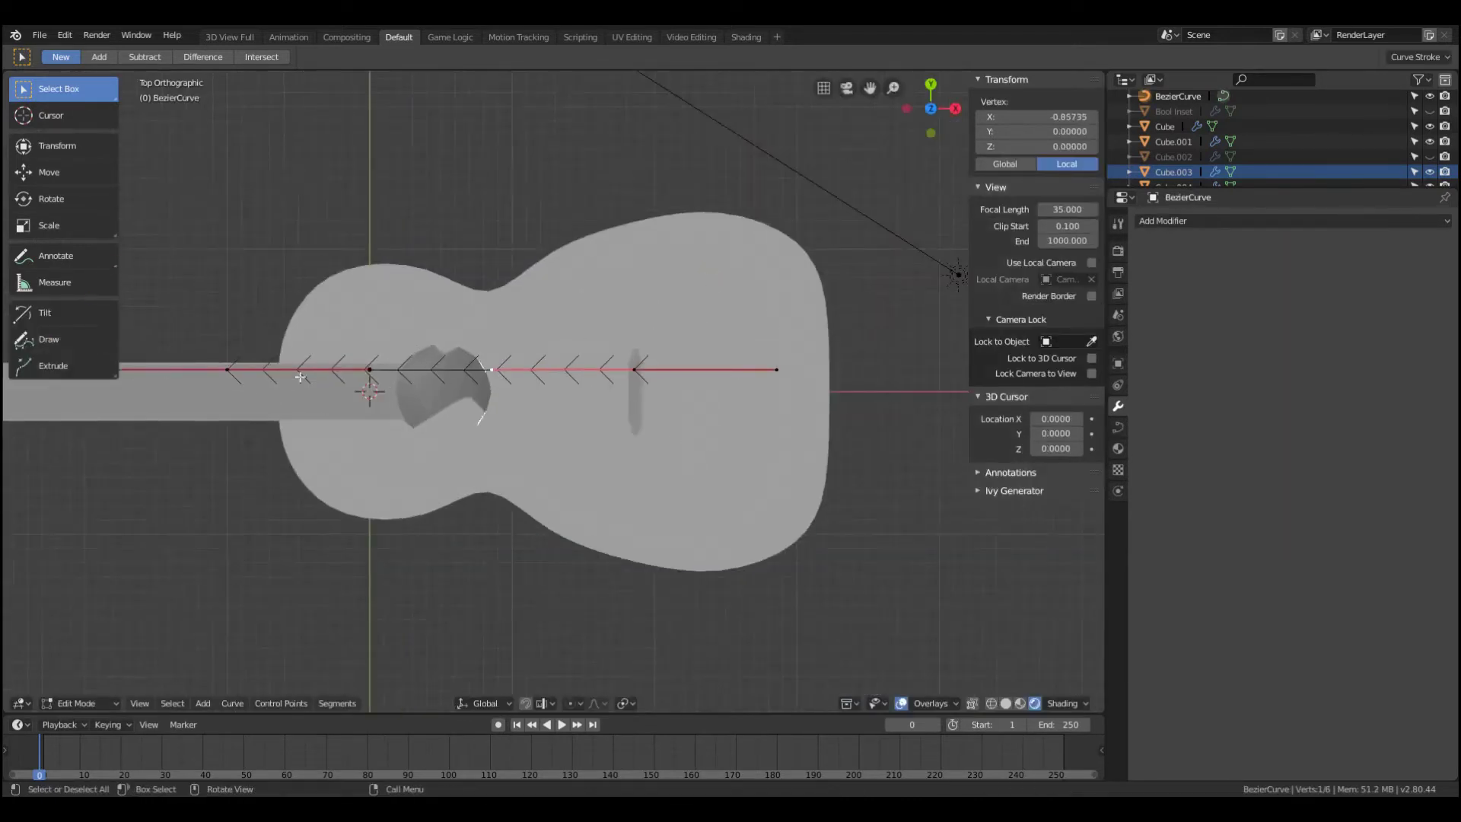
scroll(300, 377, "down", 2)
- Move the curve's end control point -2.55 along X toward the headstock
left_click(270, 393)
key("g")
key("x")
left_click(390, 403)
key("KP_1")
scroll(598, 389, "up", 3)
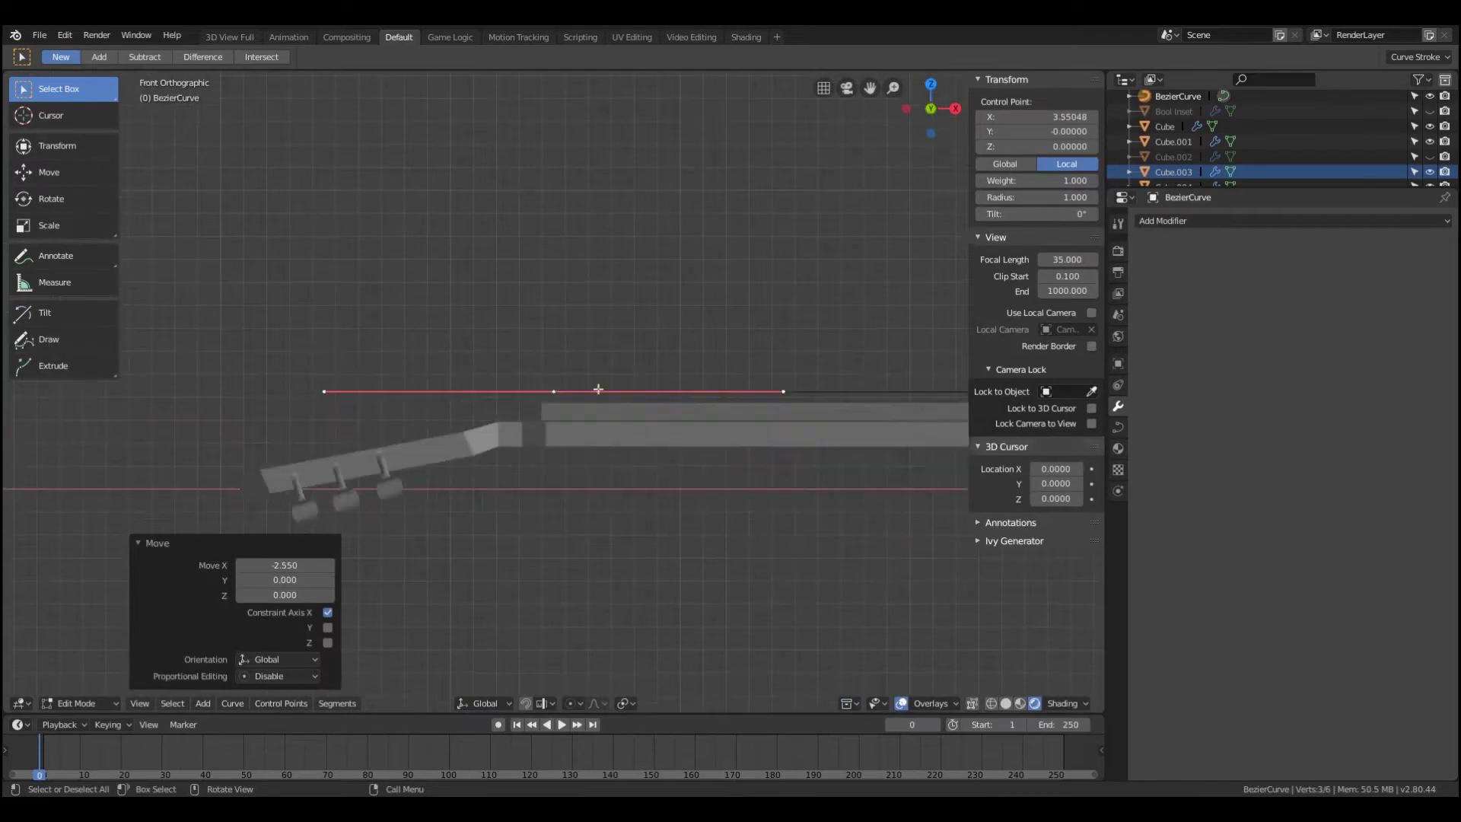
scroll(598, 390, "down", 2)
scroll(533, 416, "up", 3)
- Drag the point's left handle in front view so the curve bends down
key("g")
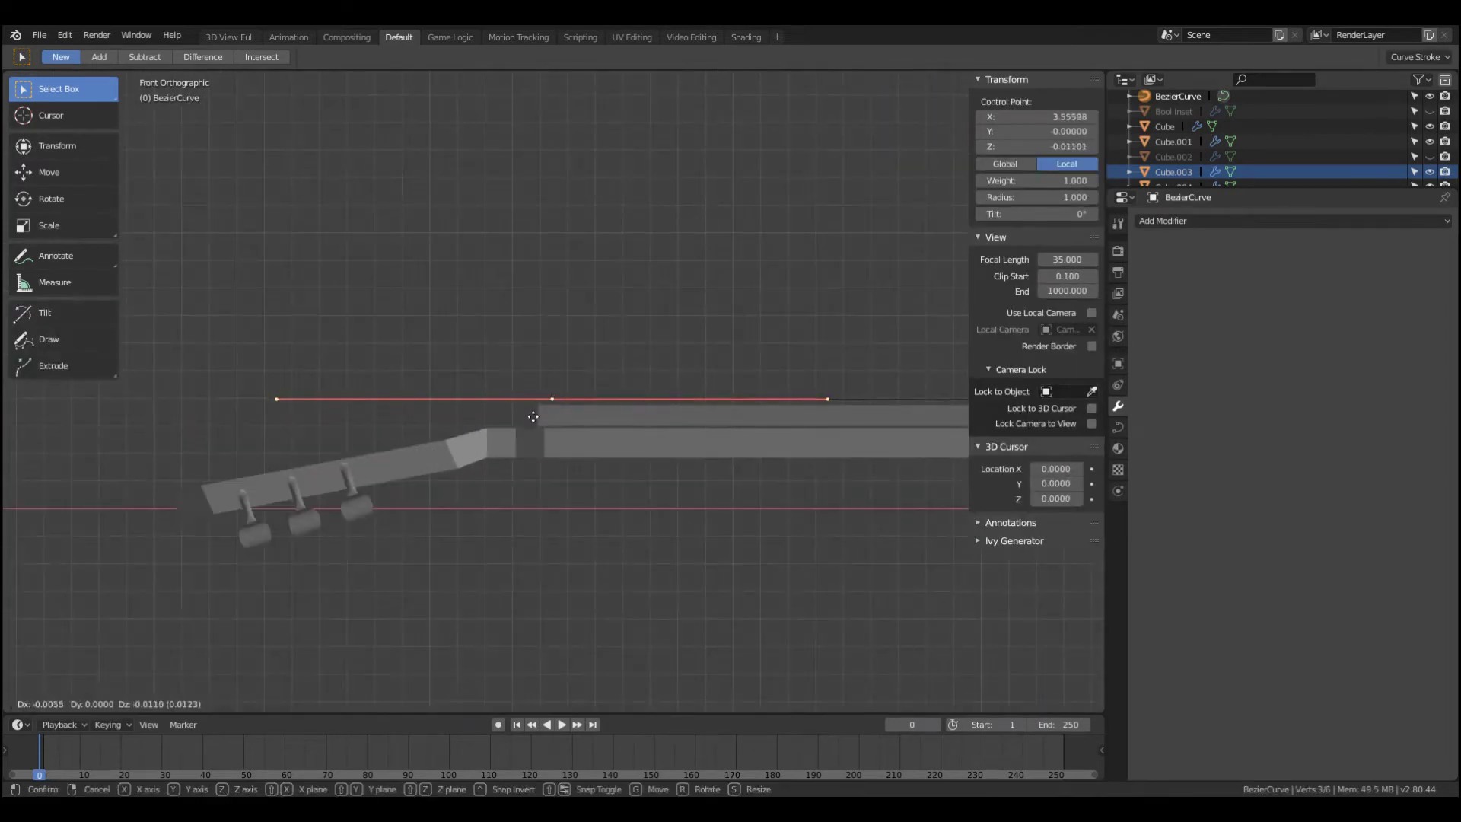
left_click(271, 401)
key("g")
left_click(500, 408)
scroll(500, 409, "up", 2)
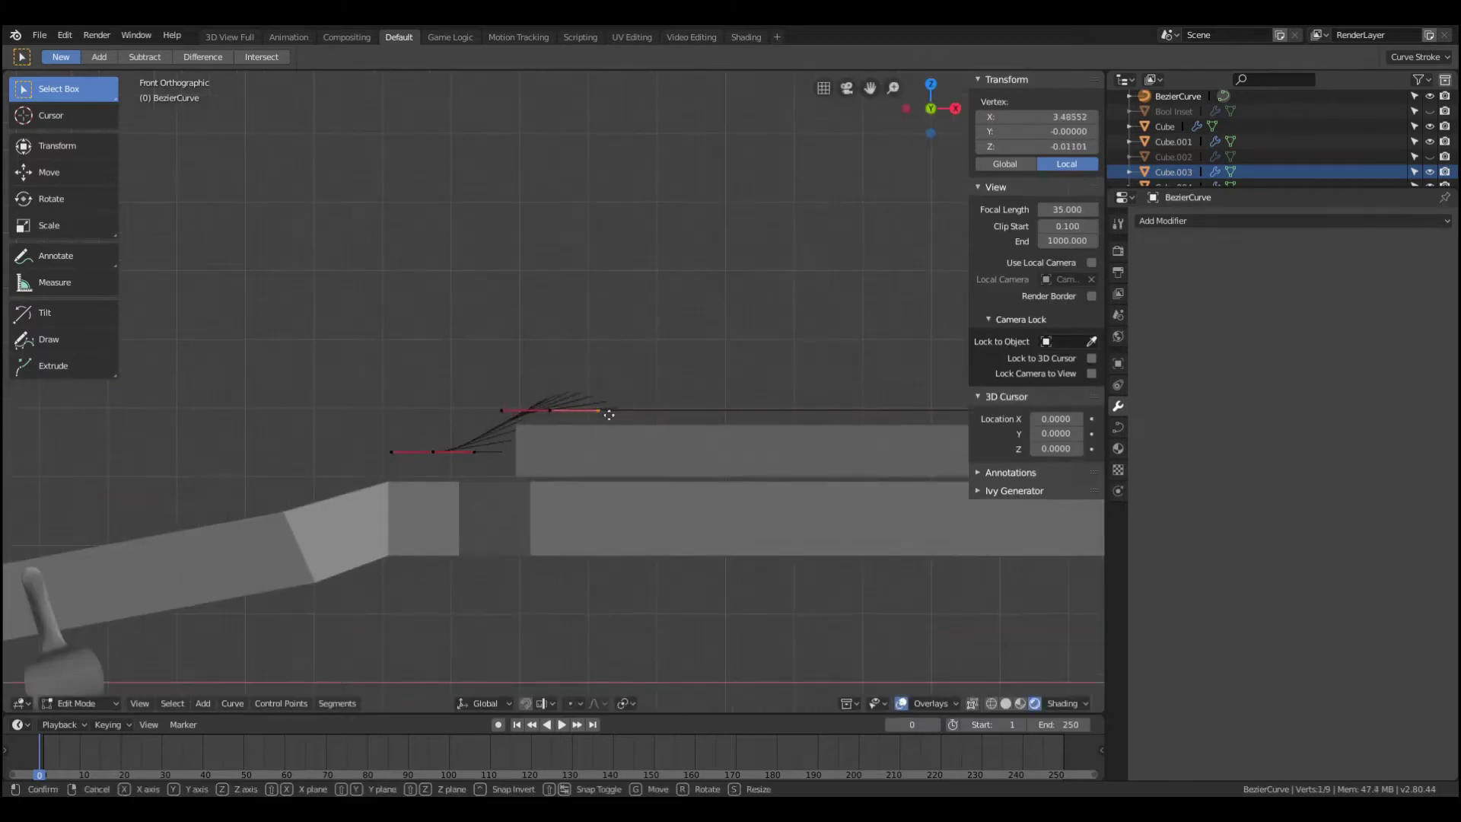
key("g")
left_click(382, 481)
scroll(382, 481, "down", 2)
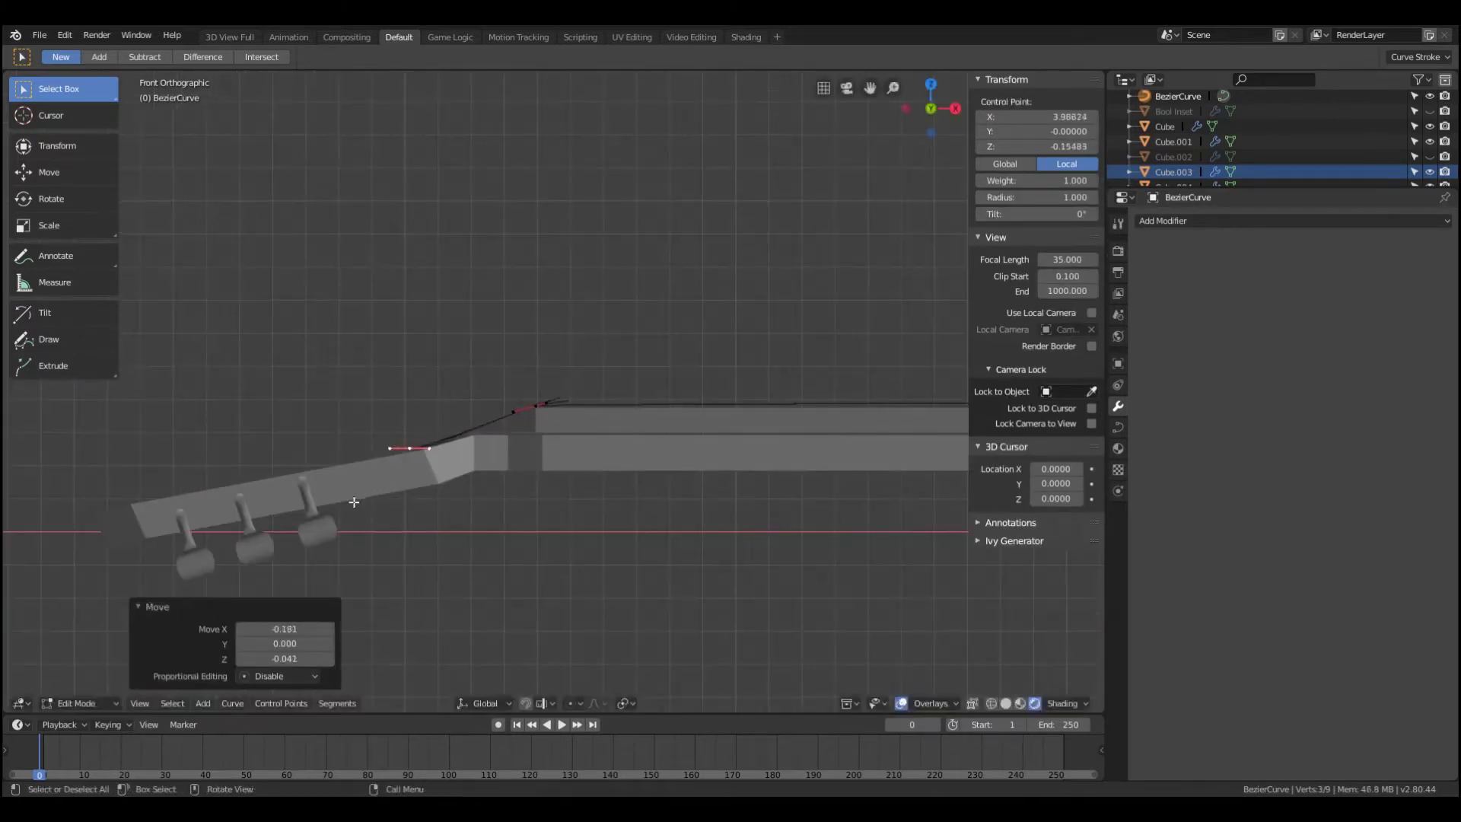
- Extrude an extra control point and raise it by 0.035 on Z
key("e")
middle_click_drag(382, 481, 502, 551)
key("g")
key("z")
left_click(502, 551)
- Add a cylinder at a 3D cursor placed on the headstock, scaling it along Z
key("Tab")
key("shift+a")
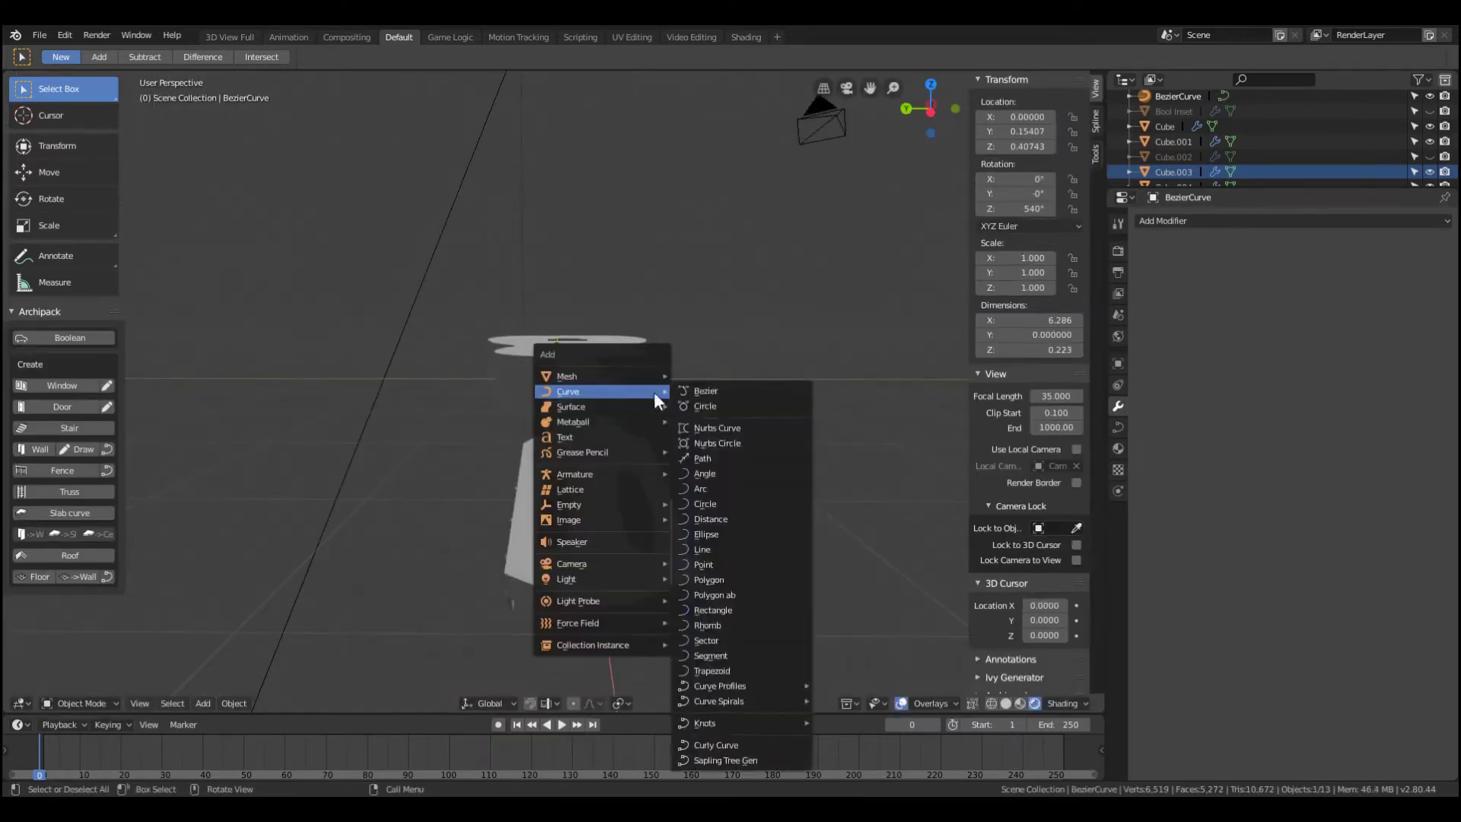
key("Escape")
left_click(599, 502)
key("shift+a")
left_click(672, 496)
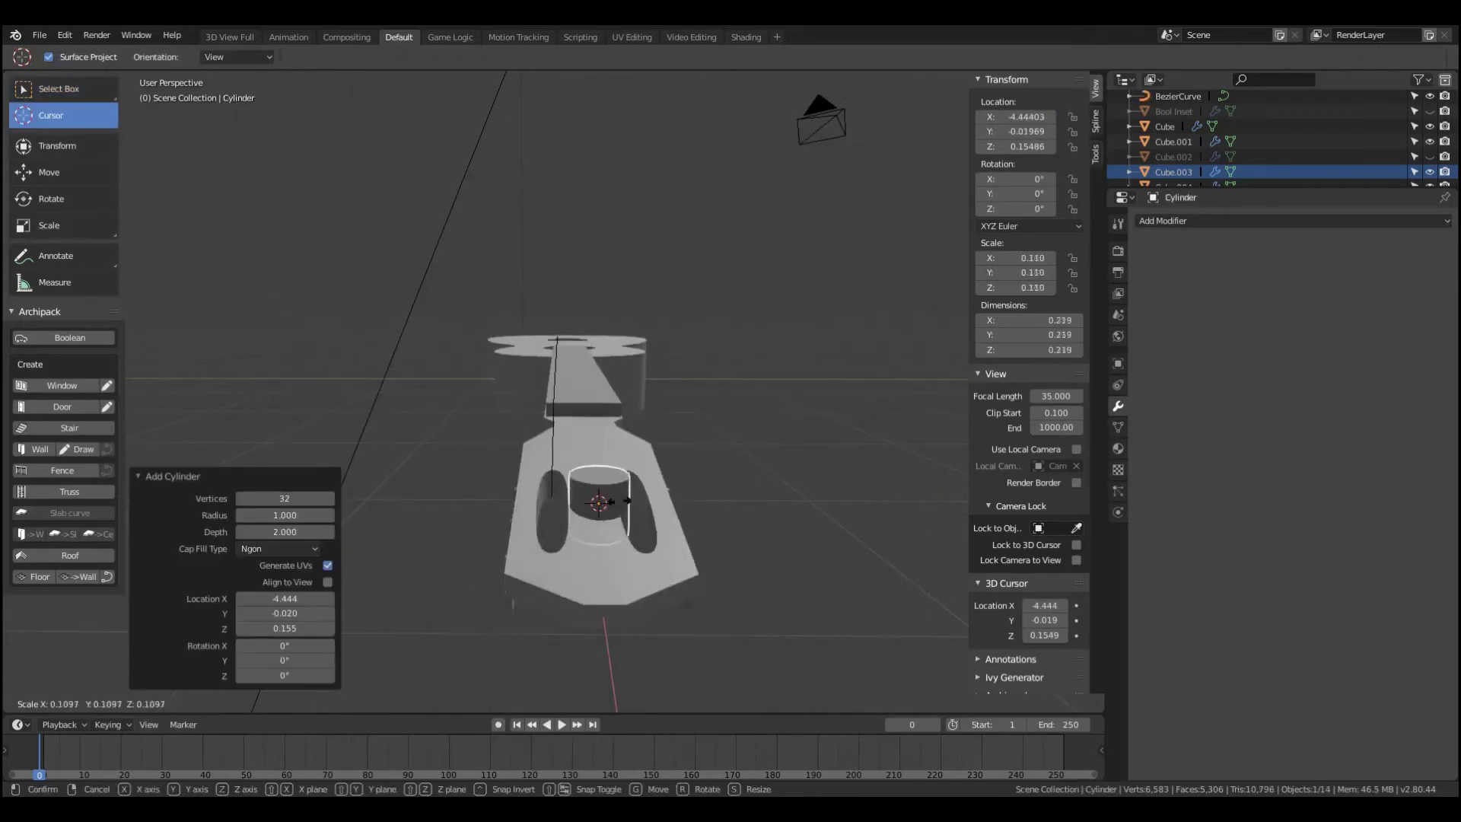
key("s")
key("z")
left_click(610, 486)
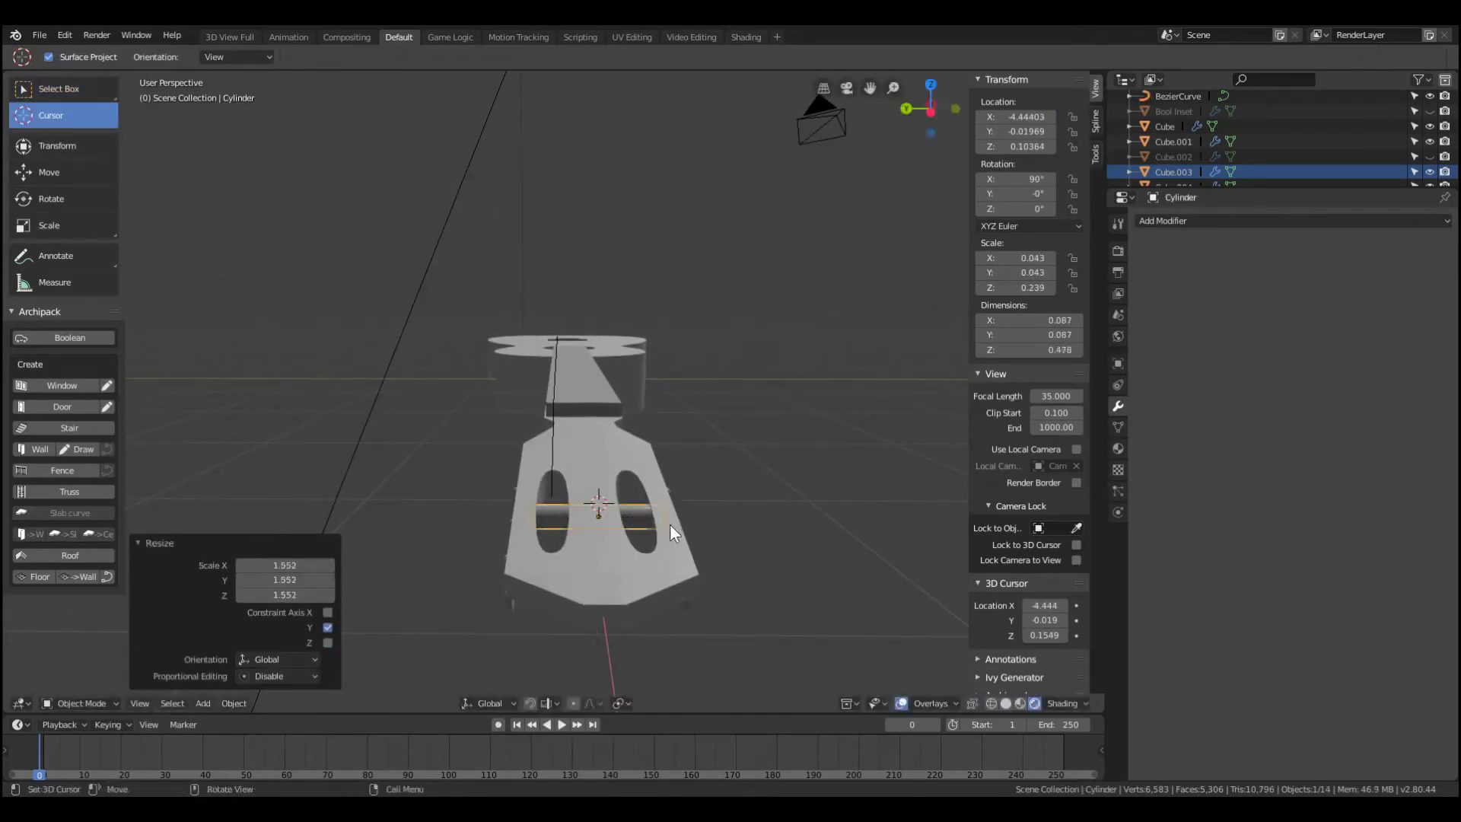
- Shrink the cylinder and move it along X across a headstock slot
key("KP_7")
scroll(652, 477, "up", 3)
key("g")
key("x")
left_click(373, 479)
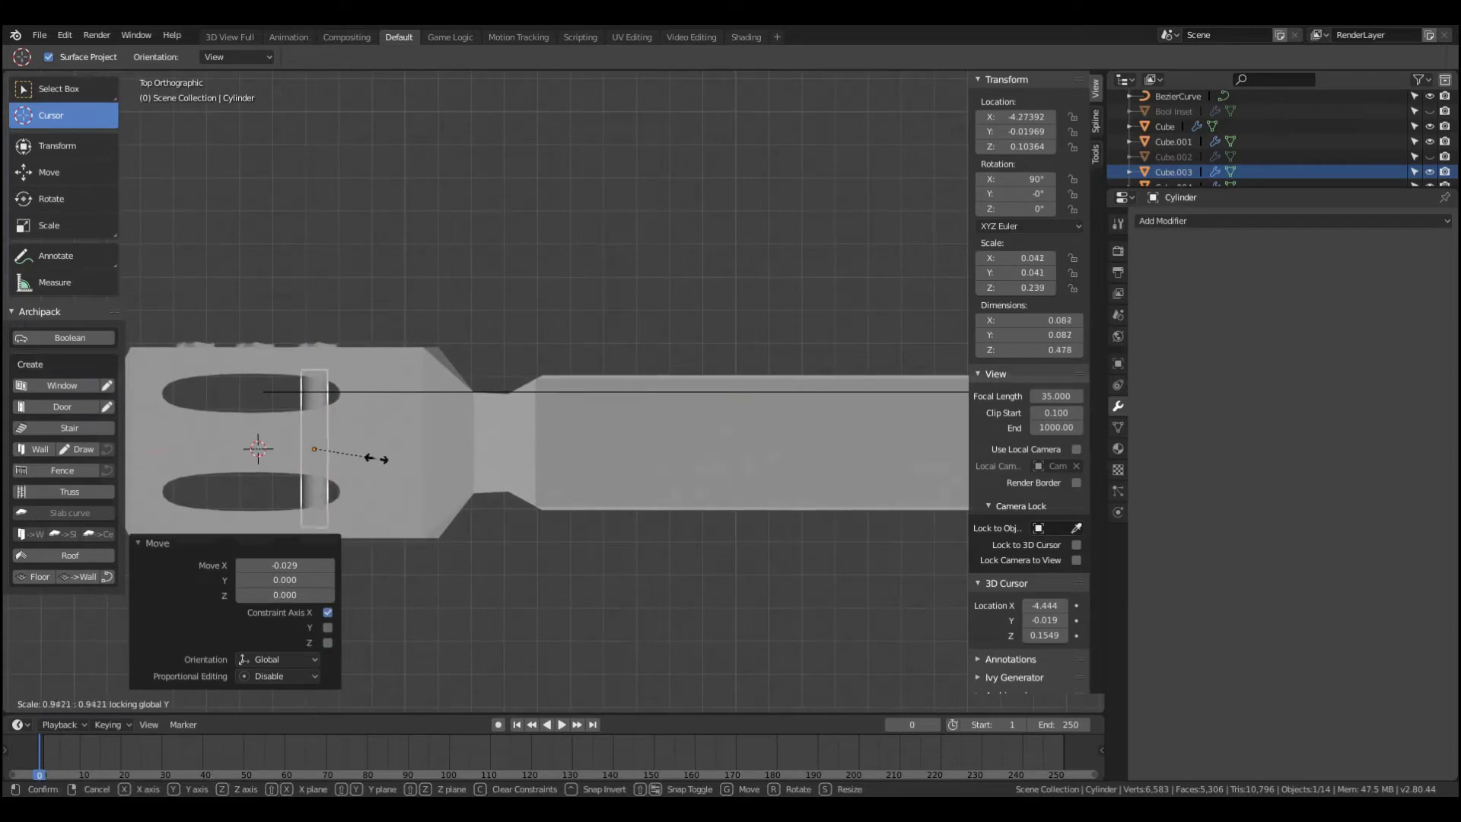
left_click(327, 449)
- Duplicate the cylinder along X and adjust its height along Z
key("shift+d")
key("x")
scroll(315, 443, "down", 1)
mouse_move(391, 505)
middle_mouse_down()
mouse_move(616, 505)
mouse_move(835, 427)
middle_mouse_up()
key("g")
key("z")
left_click(492, 492)
- Save the project as guitar.blend and preview it with rendered shading
key("ctrl+s")
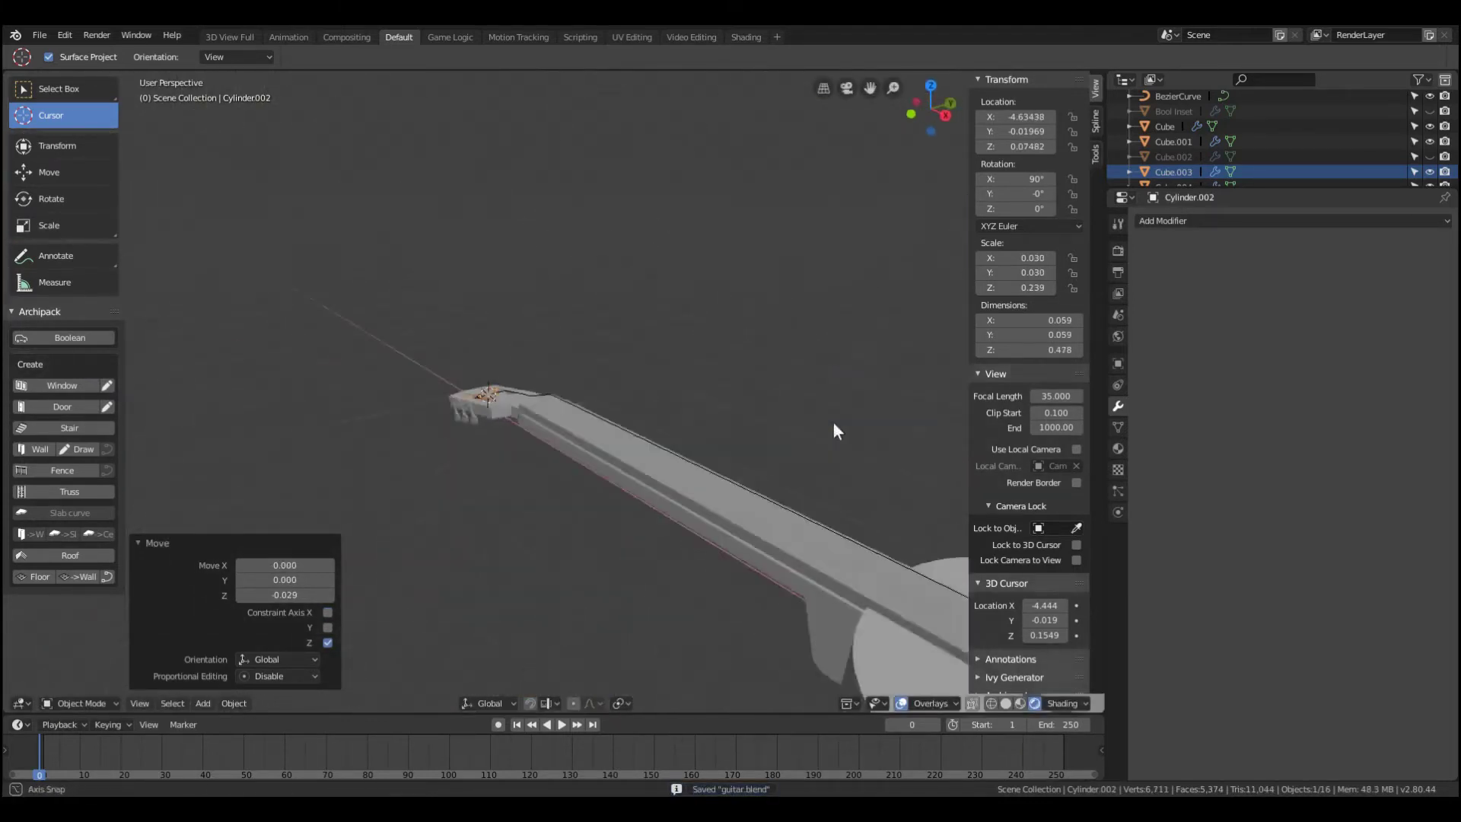
scroll(867, 395, "down", 2)
left_click(1118, 250)
left_click(1331, 221)
left_click(1315, 185)
- Switch the render engine to Eevee and select a control point on the string curve
left_click(1332, 221)
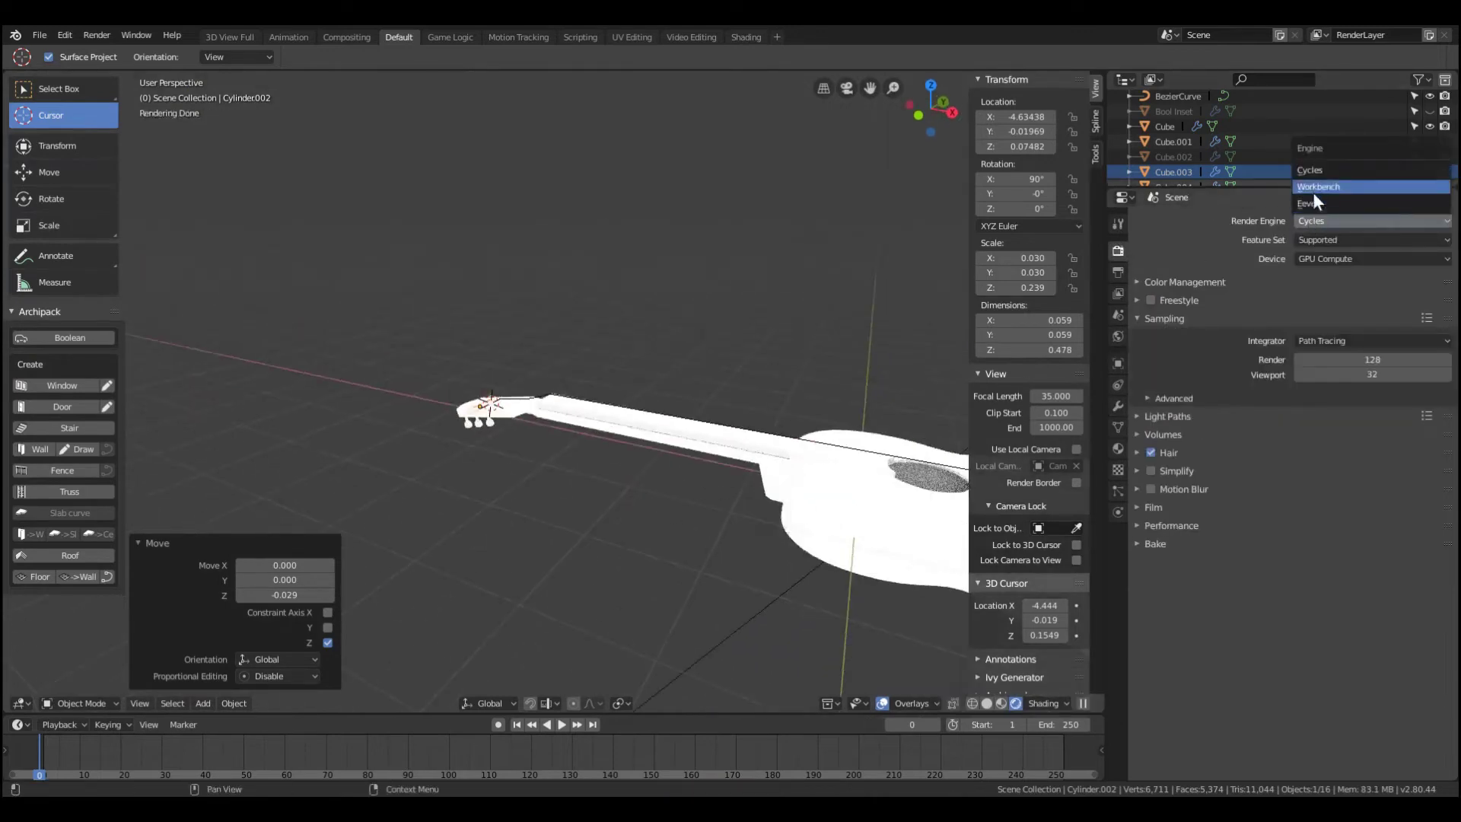
left_click(1313, 192)
middle_click_drag(822, 358, 768, 335)
left_click(756, 526)
key("Tab")
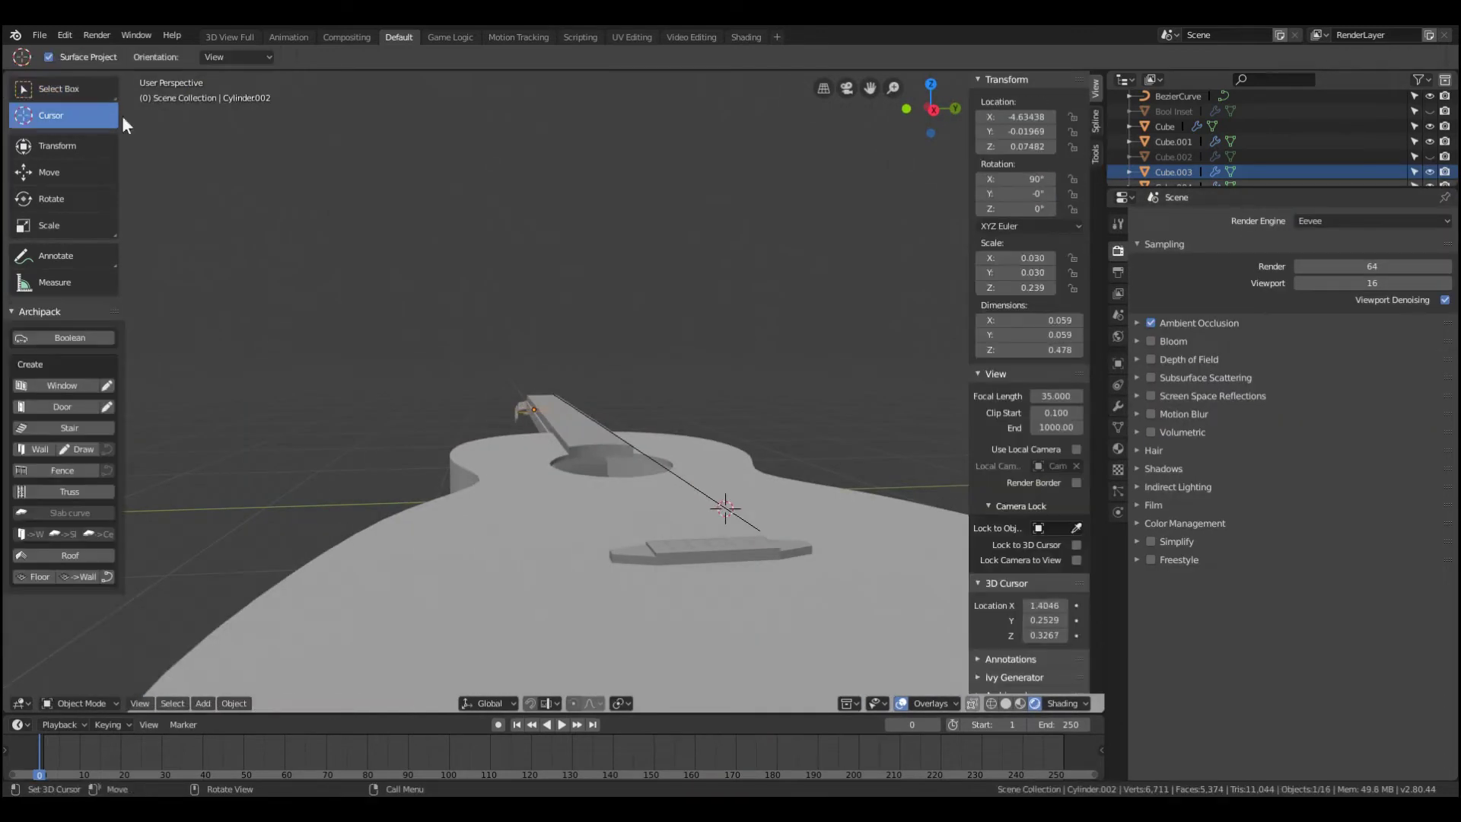
left_click(61, 88)
middle_click_drag(754, 532, 937, 525)
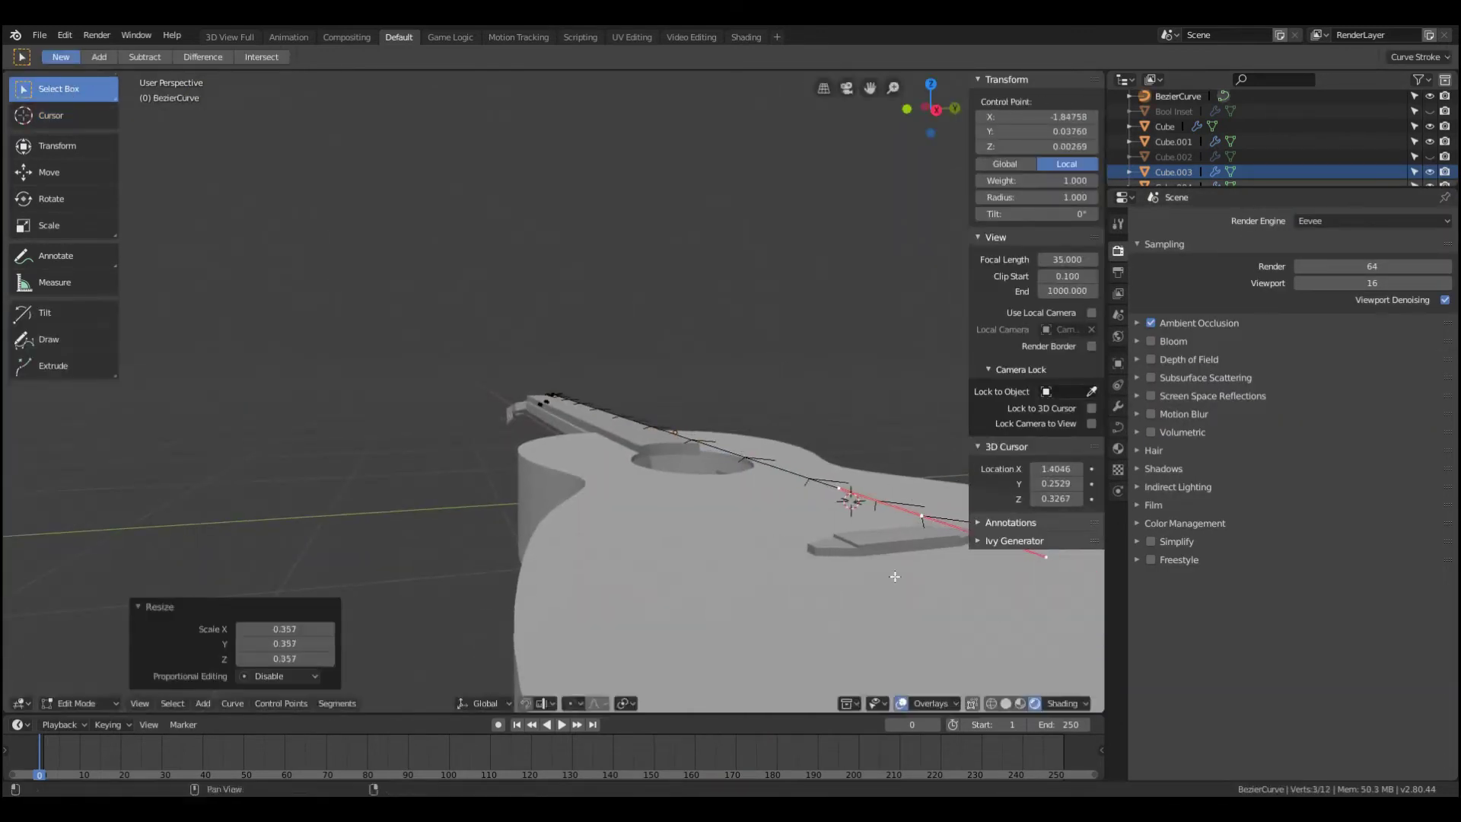
left_click(875, 555)
- Reposition and rotate the string's end control point
scroll(533, 457, "up", 5)
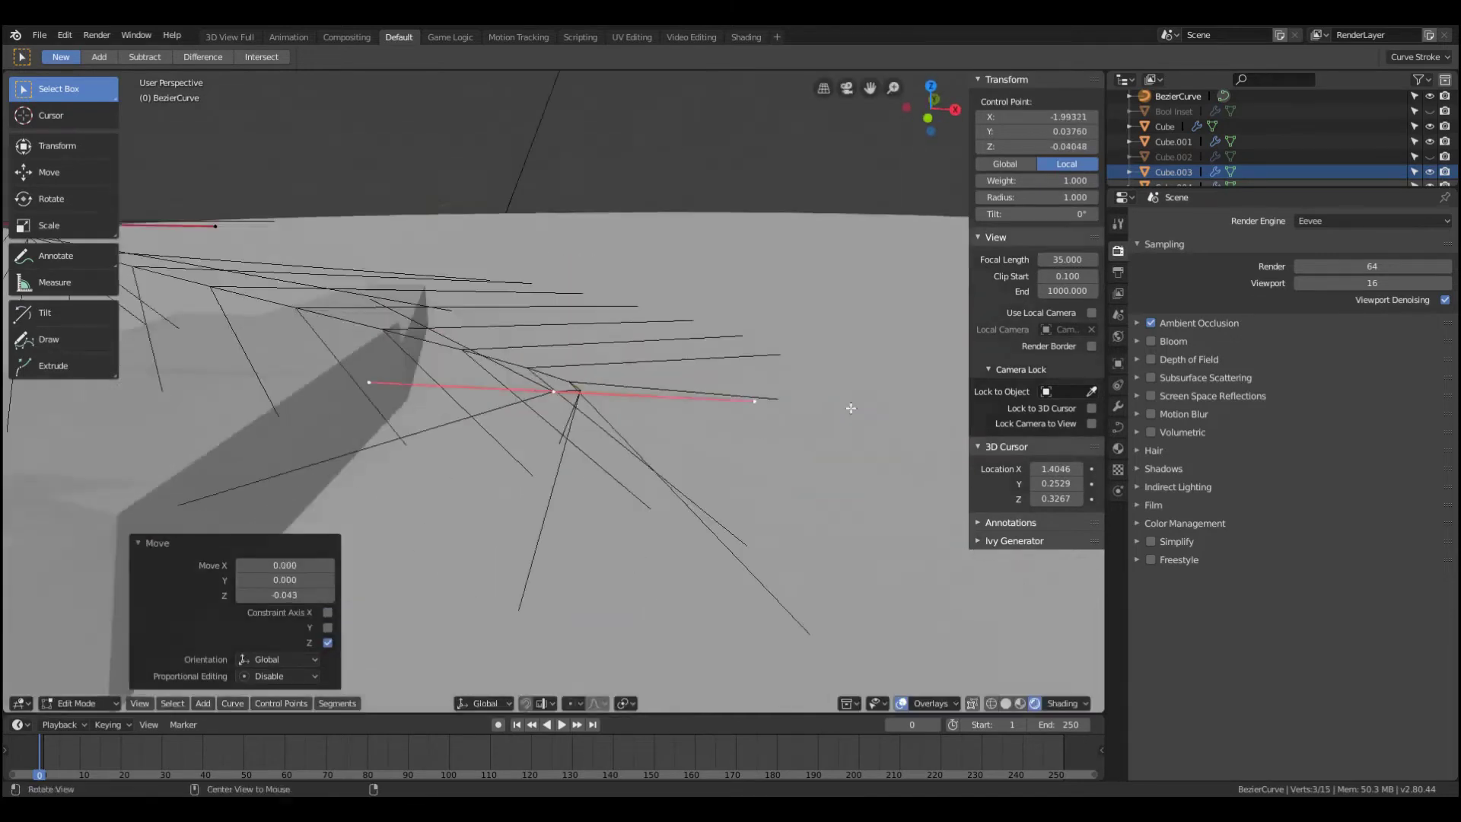
scroll(502, 445, "up", 2)
middle_click_drag(501, 443, 487, 448)
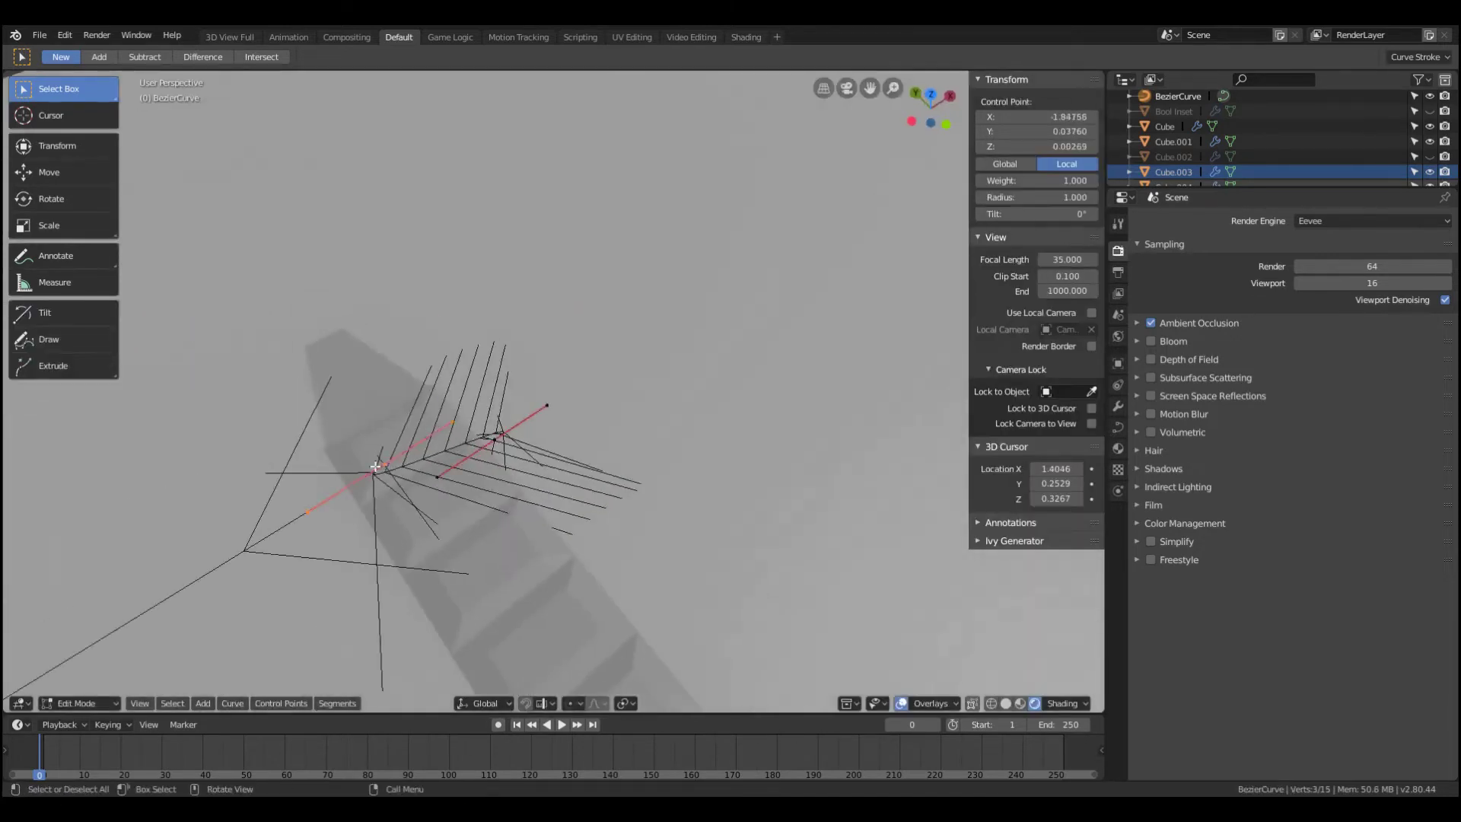
key("g")
key("x")
left_click(478, 452)
scroll(478, 452, "down", 8)
key("r")
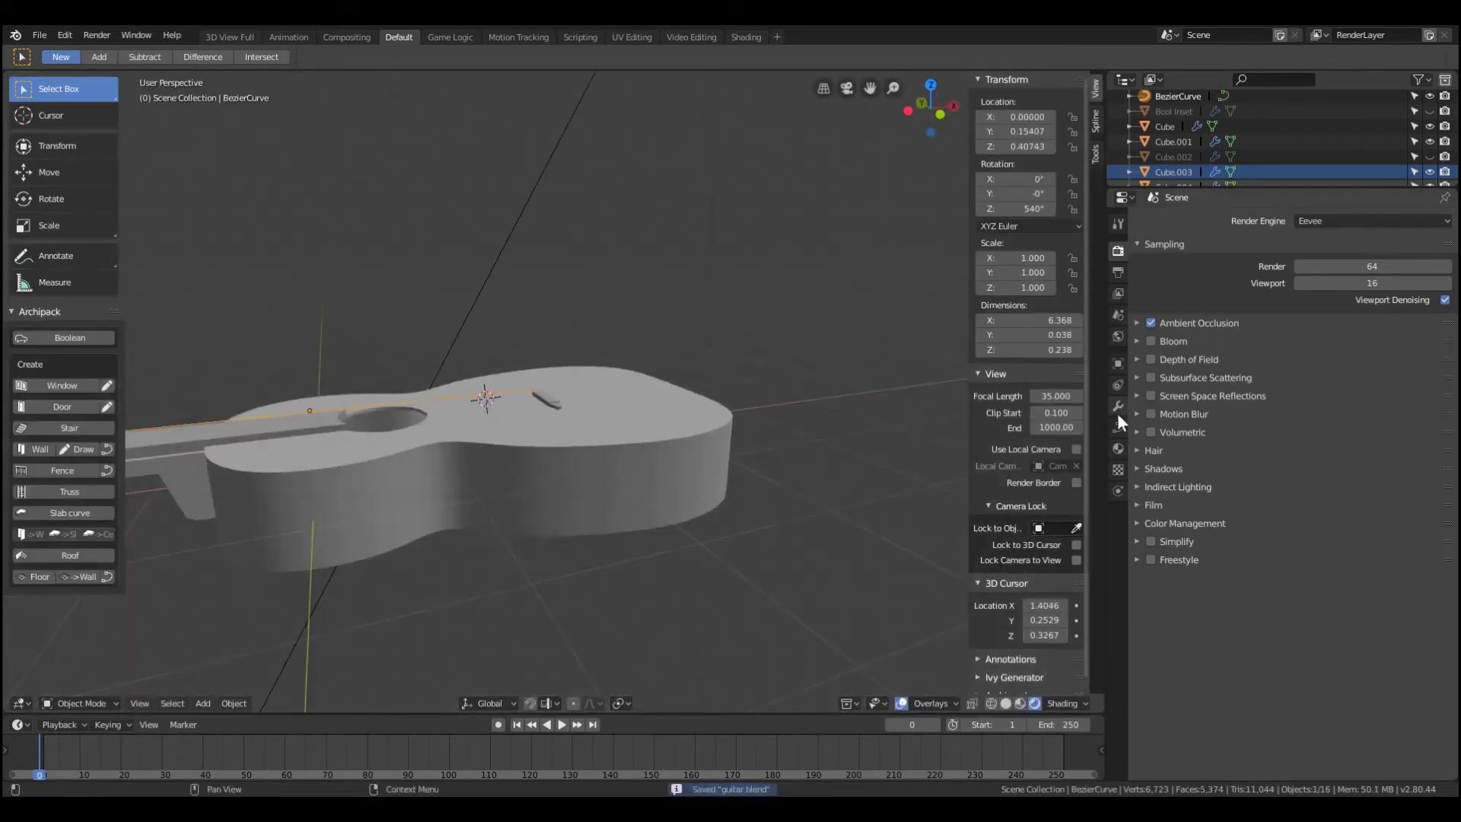
- Give the string curve Full fill mode and a 0.005 bevel depth
left_click(1117, 427)
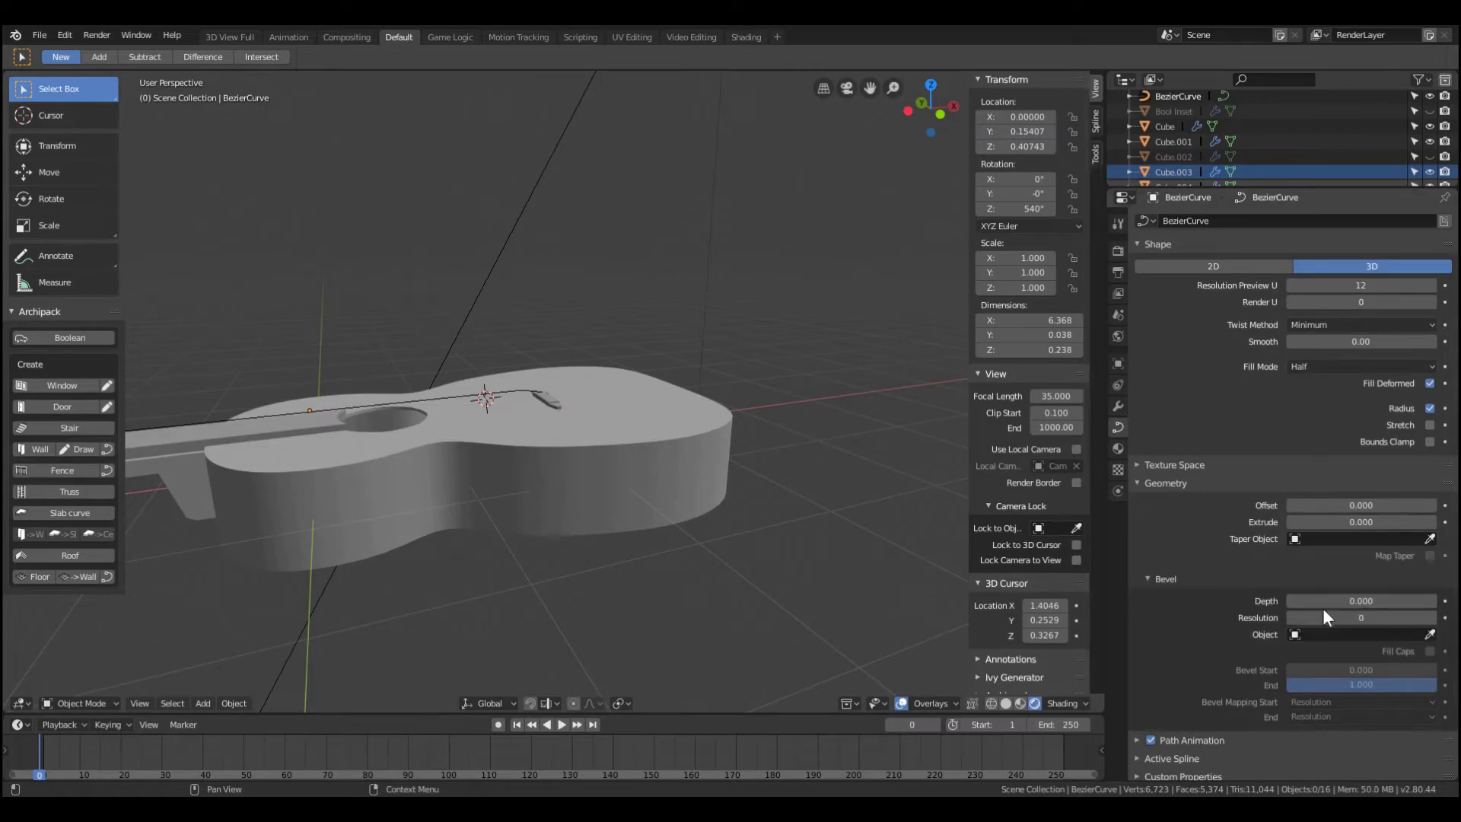
left_click_drag(1325, 604, 1343, 604)
scroll(458, 432, "up", 5)
middle_click_drag(449, 375, 317, 446)
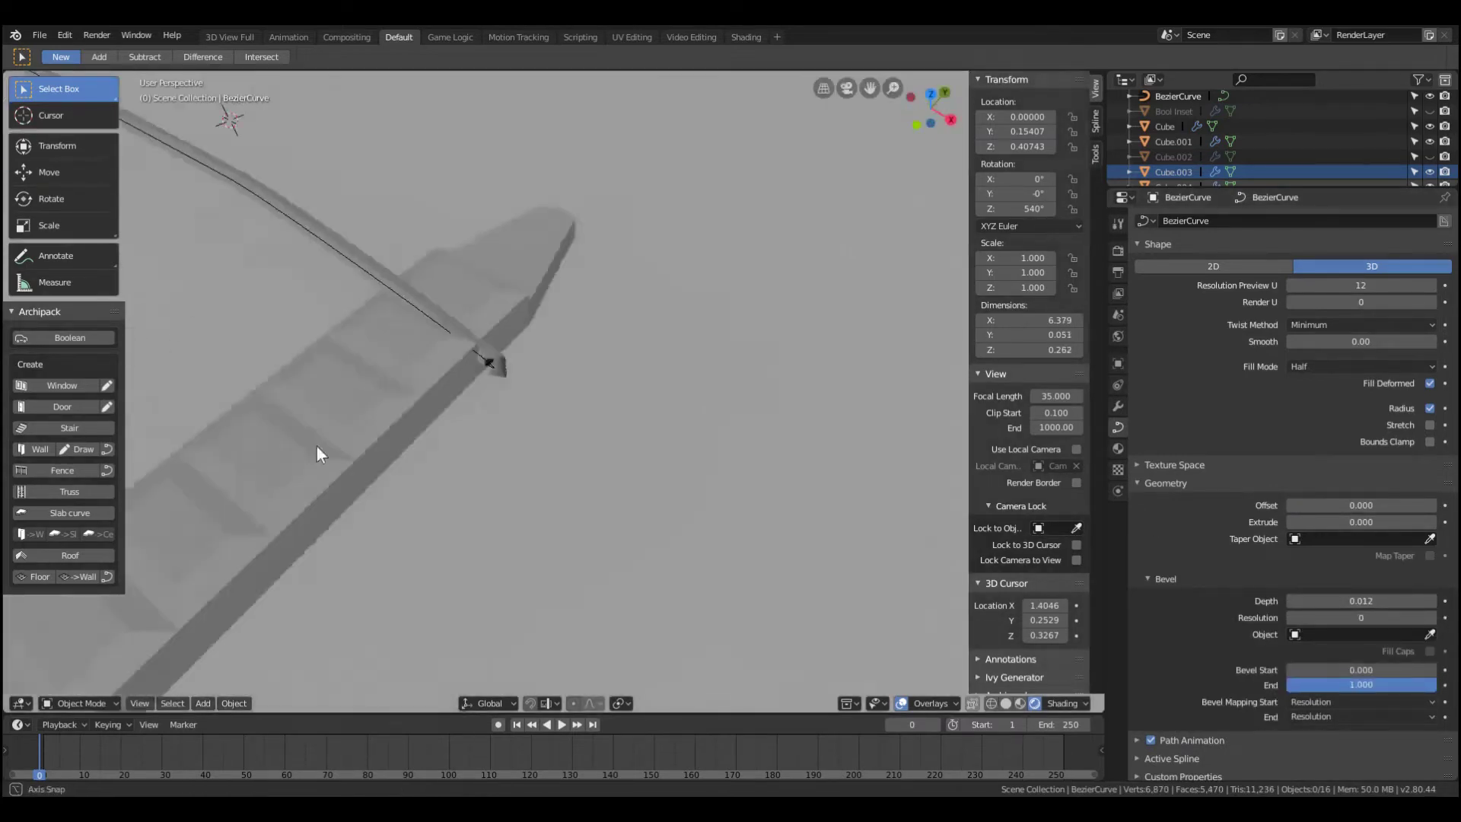
left_click(1361, 366)
left_click(1339, 304)
scroll(490, 346, "up", 5)
left_click(1364, 595)
type("0")
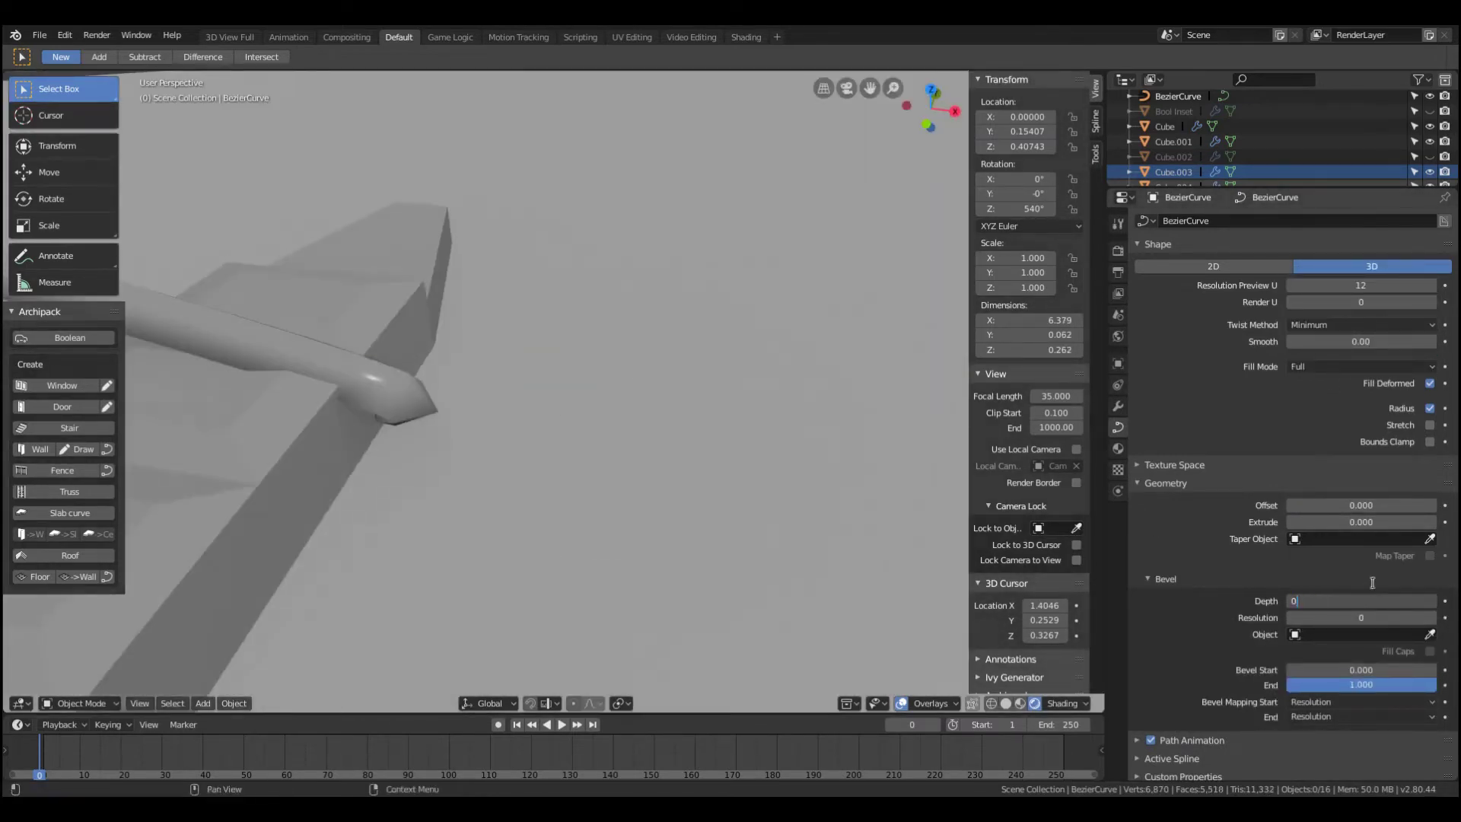
type(".005")
key("Return")
scroll(477, 327, "down", 5)
scroll(449, 363, "up", 2)
- Try a linked duplicate of the string, then undo it
key("alt+d")
left_click(408, 409)
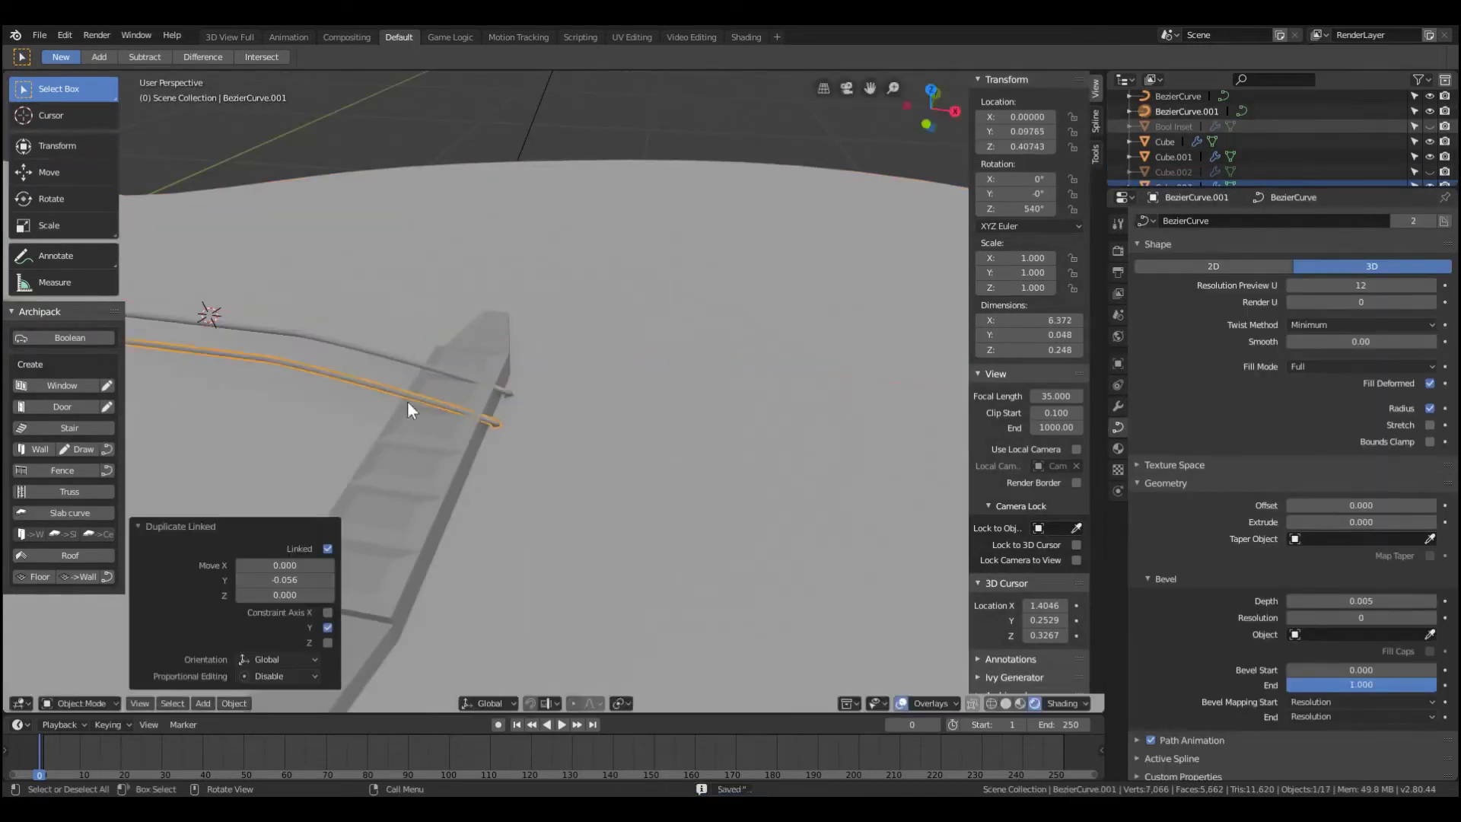
key("ctrl+z")
key("Tab")
key("Tab")
scroll(433, 376, "down", 4)
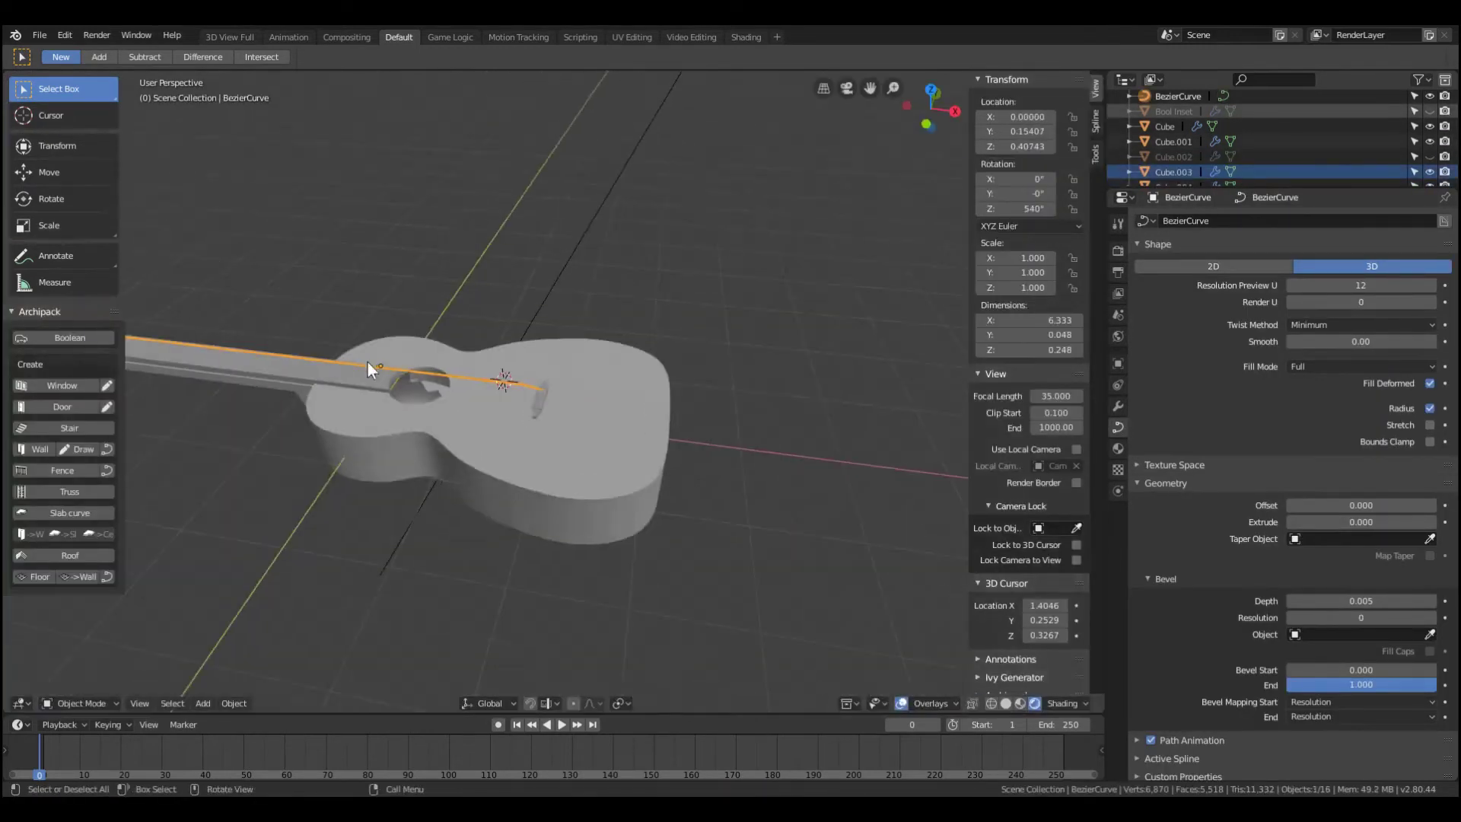
scroll(368, 362, "down", 4)
middle_click_drag(673, 431, 583, 546)
scroll(367, 446, "up", 8)
- Duplicate the string along Y and select the pair of strings from above
key("shift+d")
key("y")
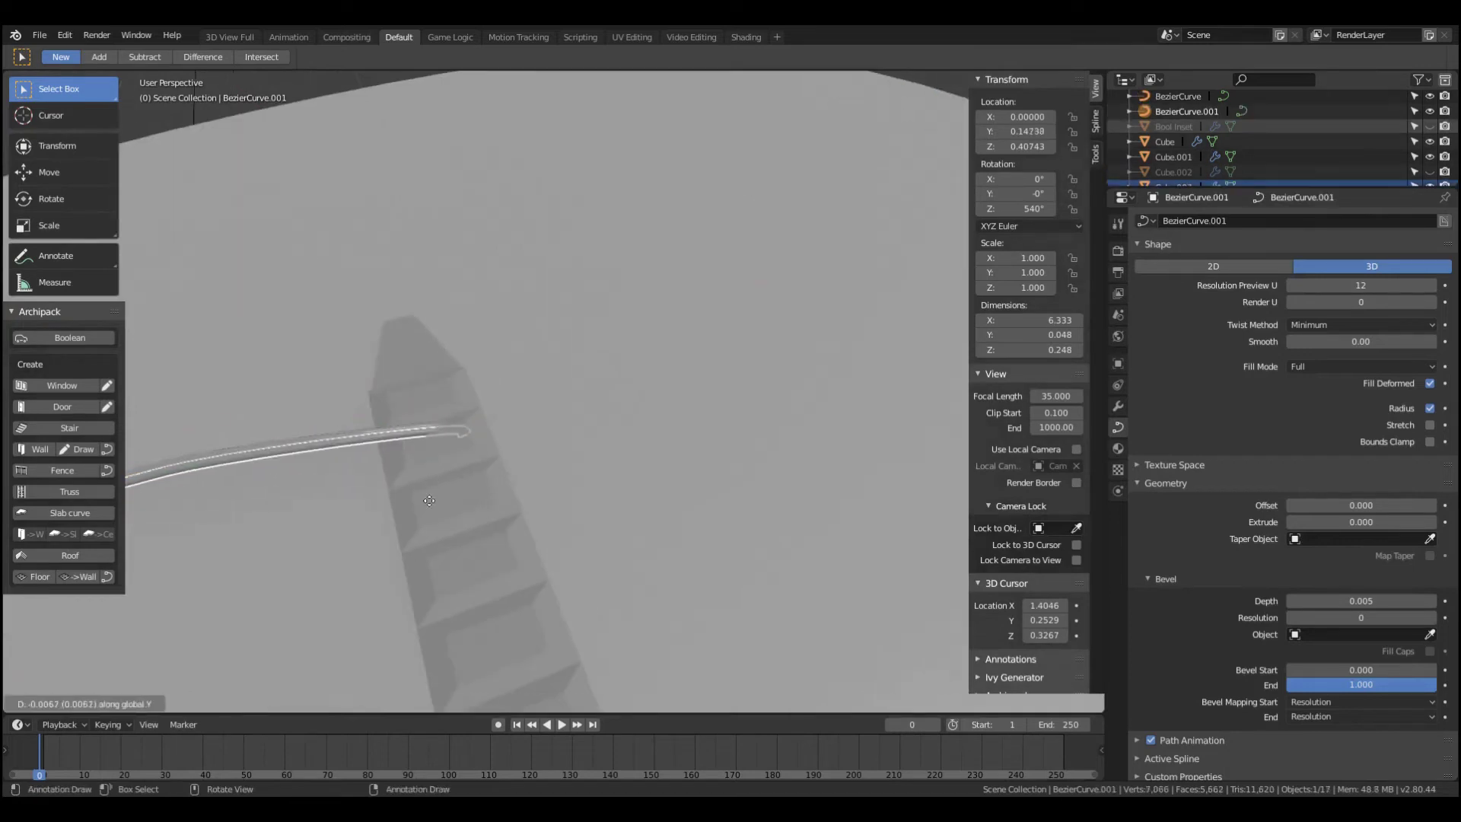
left_click(430, 500)
key("KP_7")
left_click(345, 391)
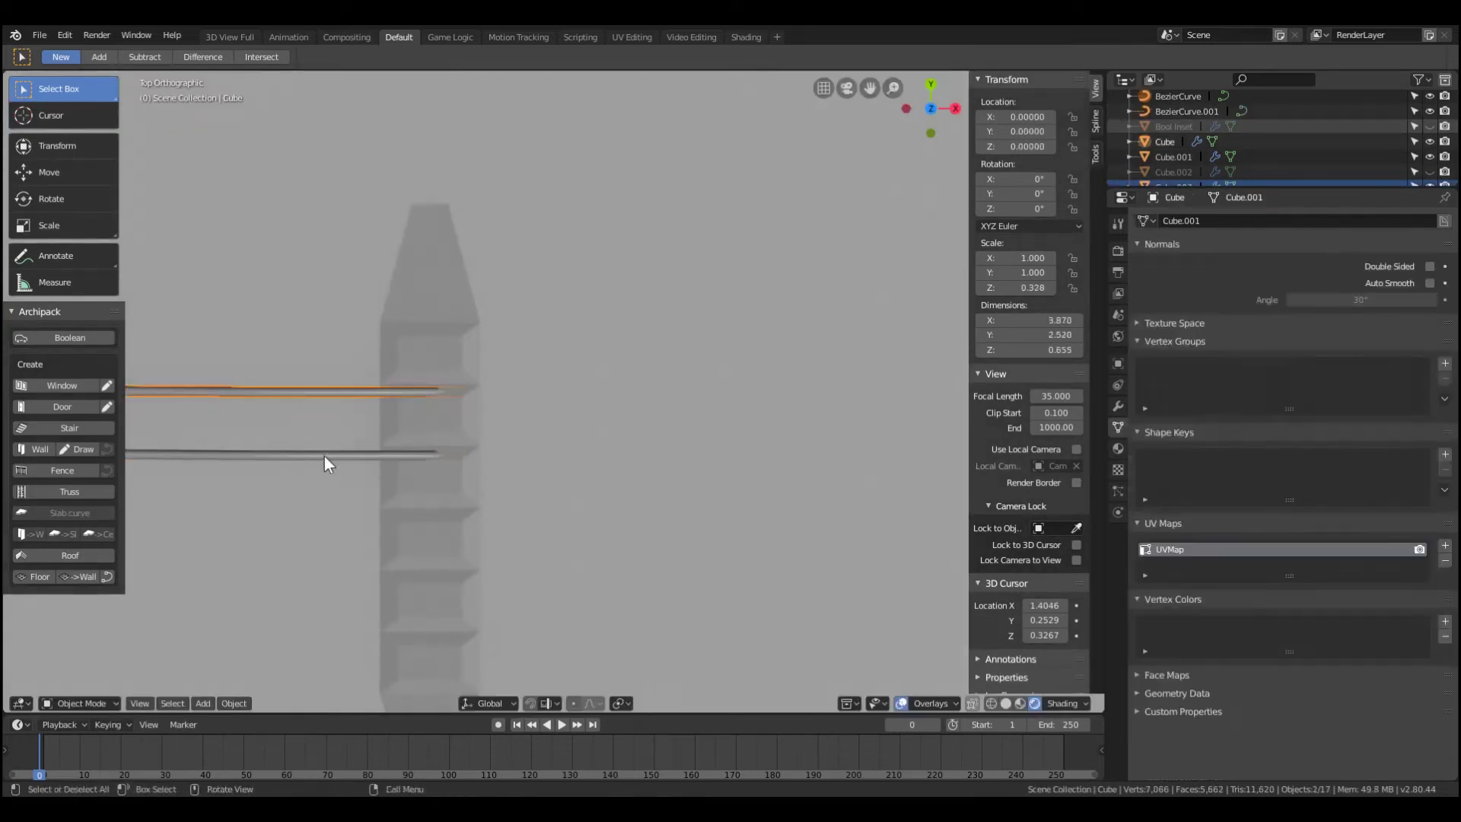
left_click(324, 455)
left_click(350, 390, "shift")
scroll(690, 365, "down", 3)
- Copy the selected strings sideways along Y and check the headstock in perspective
key("shift+d")
key("y")
left_click(461, 486)
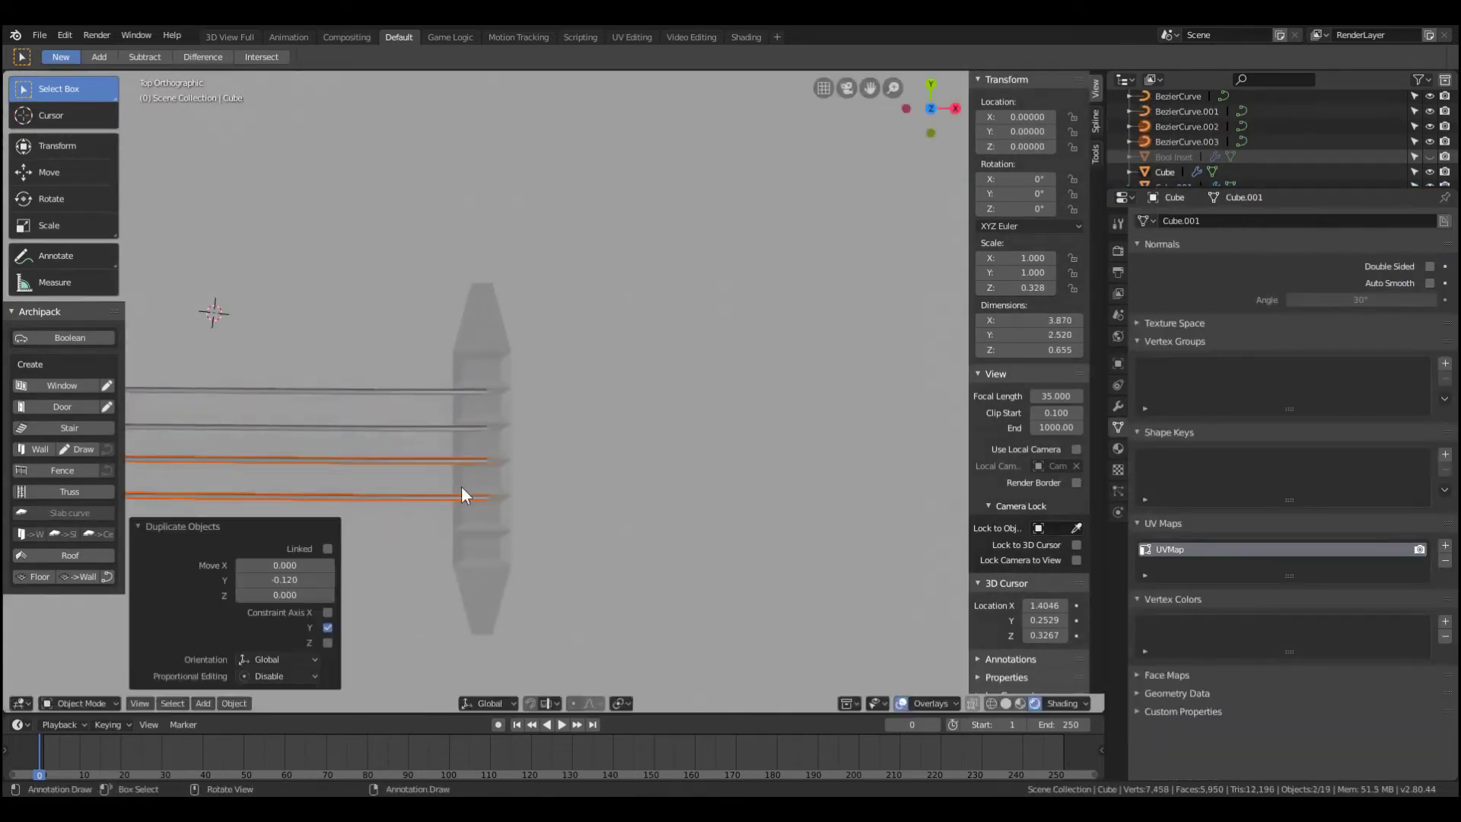
left_click(591, 457)
scroll(457, 449, "down", 3)
mouse_move(331, 436)
middle_mouse_down()
mouse_move(452, 573)
mouse_move(624, 537)
middle_mouse_up()
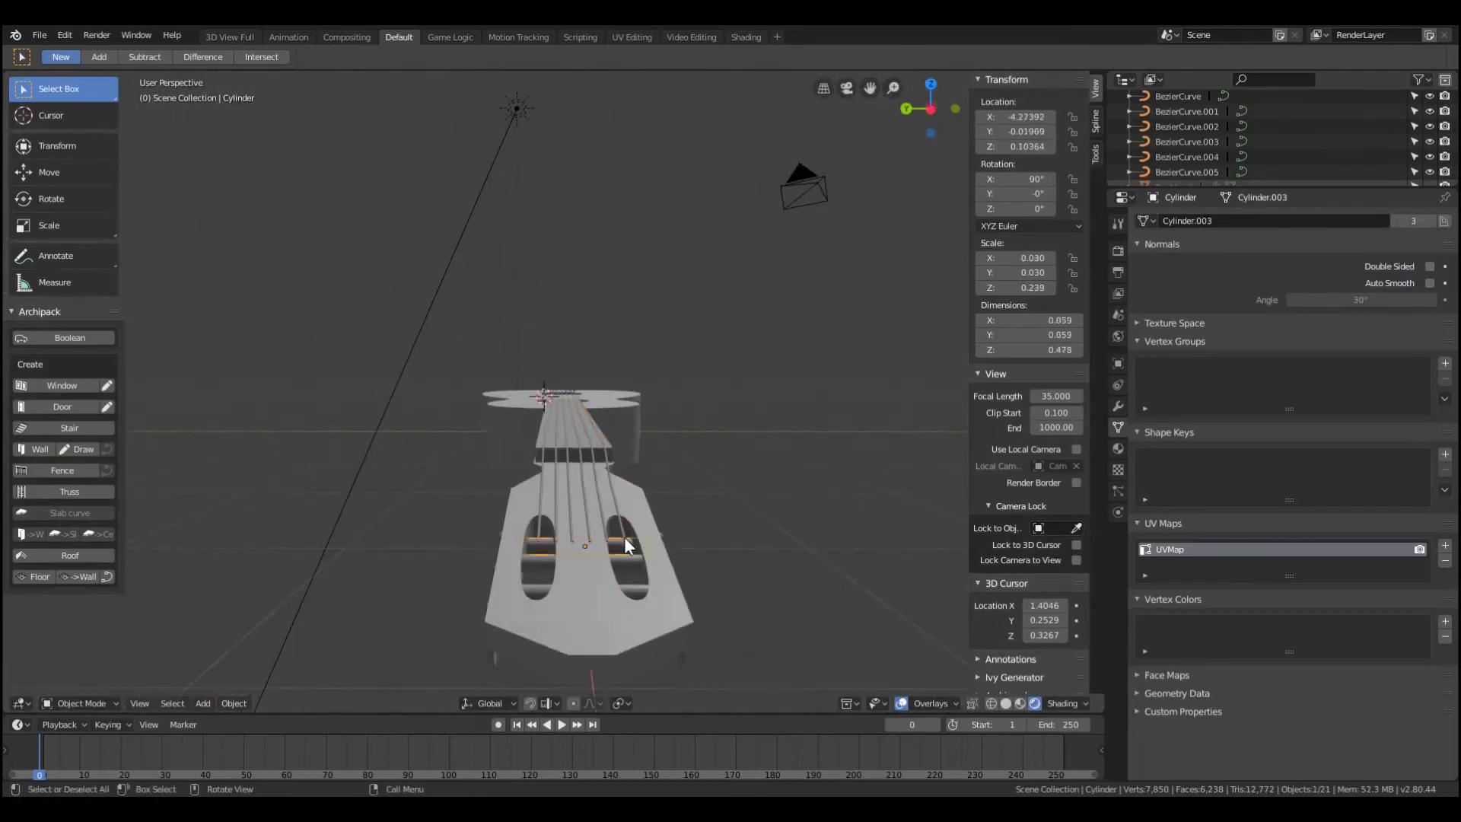
left_click(636, 537)
- Edit a string near the headstock and slide one of its control points along X
left_click(606, 537)
key("Tab")
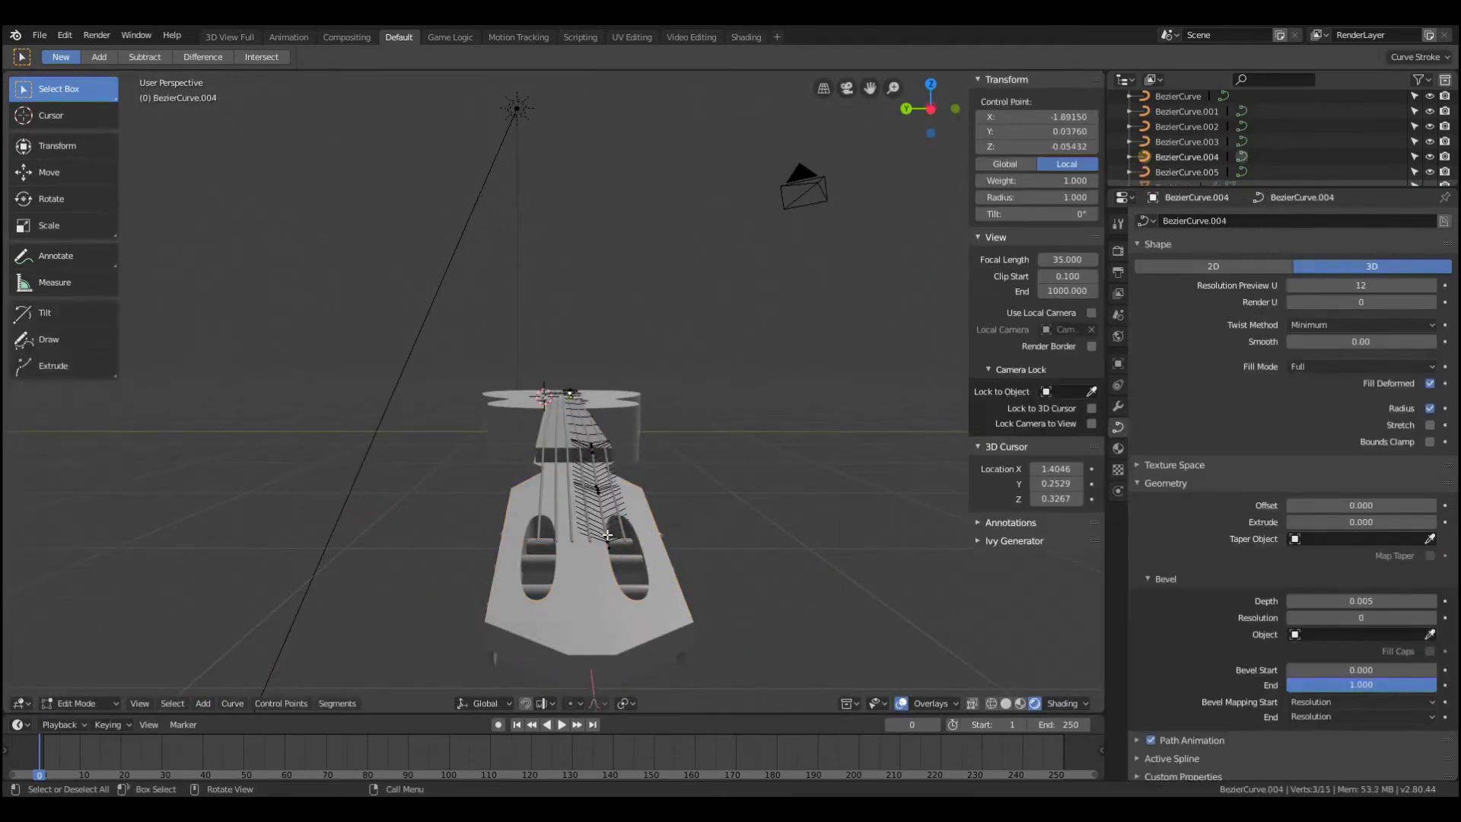
key("KP_0")
key("KP_Decimal")
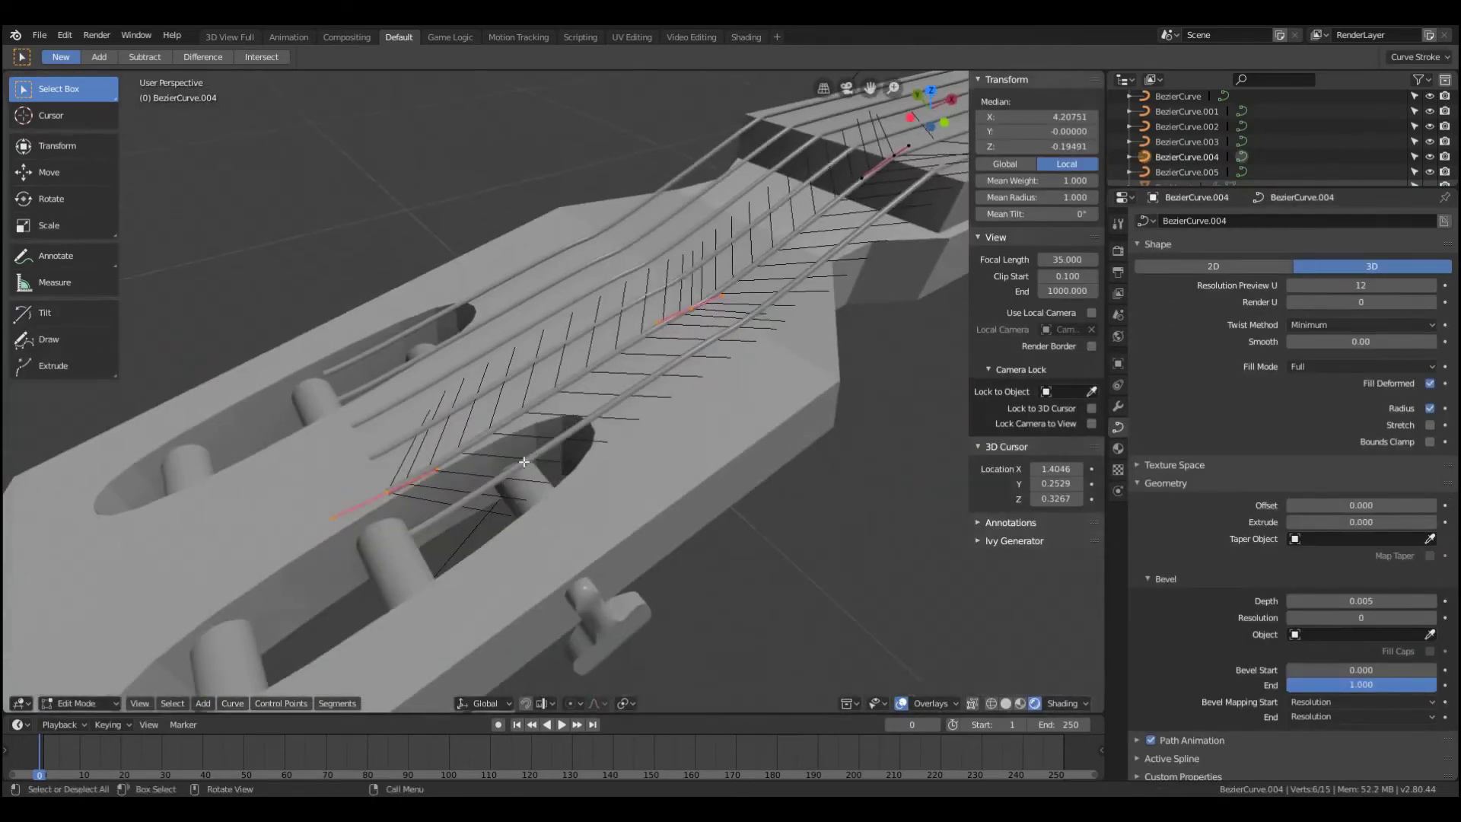
left_click(434, 541)
key("g")
key("Escape")
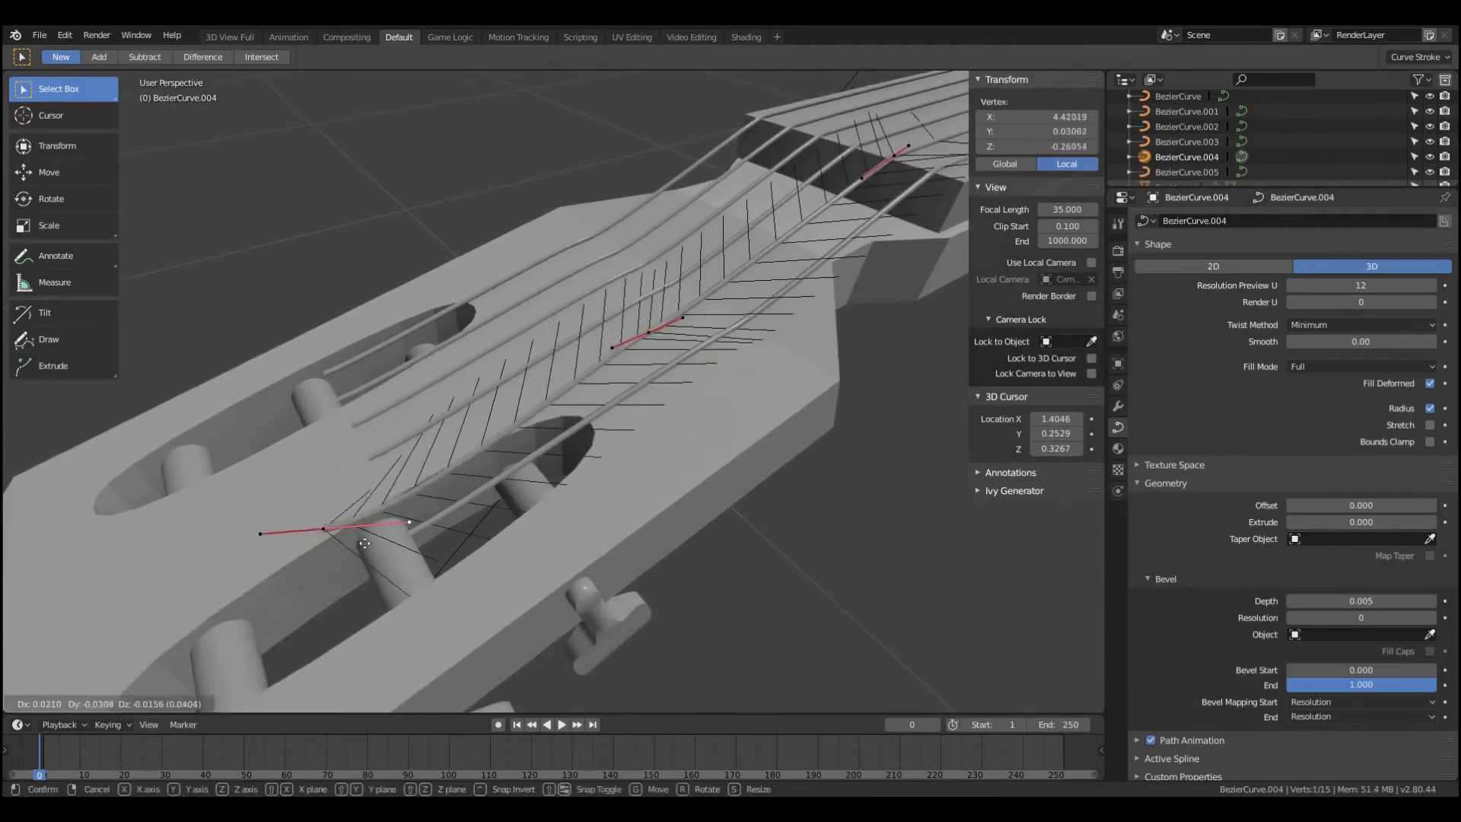
left_click(660, 327)
key("g")
key("x")
left_click(374, 519)
- Subdivide the string's end segment and lower the new point along Z into the slot
right_click(391, 409)
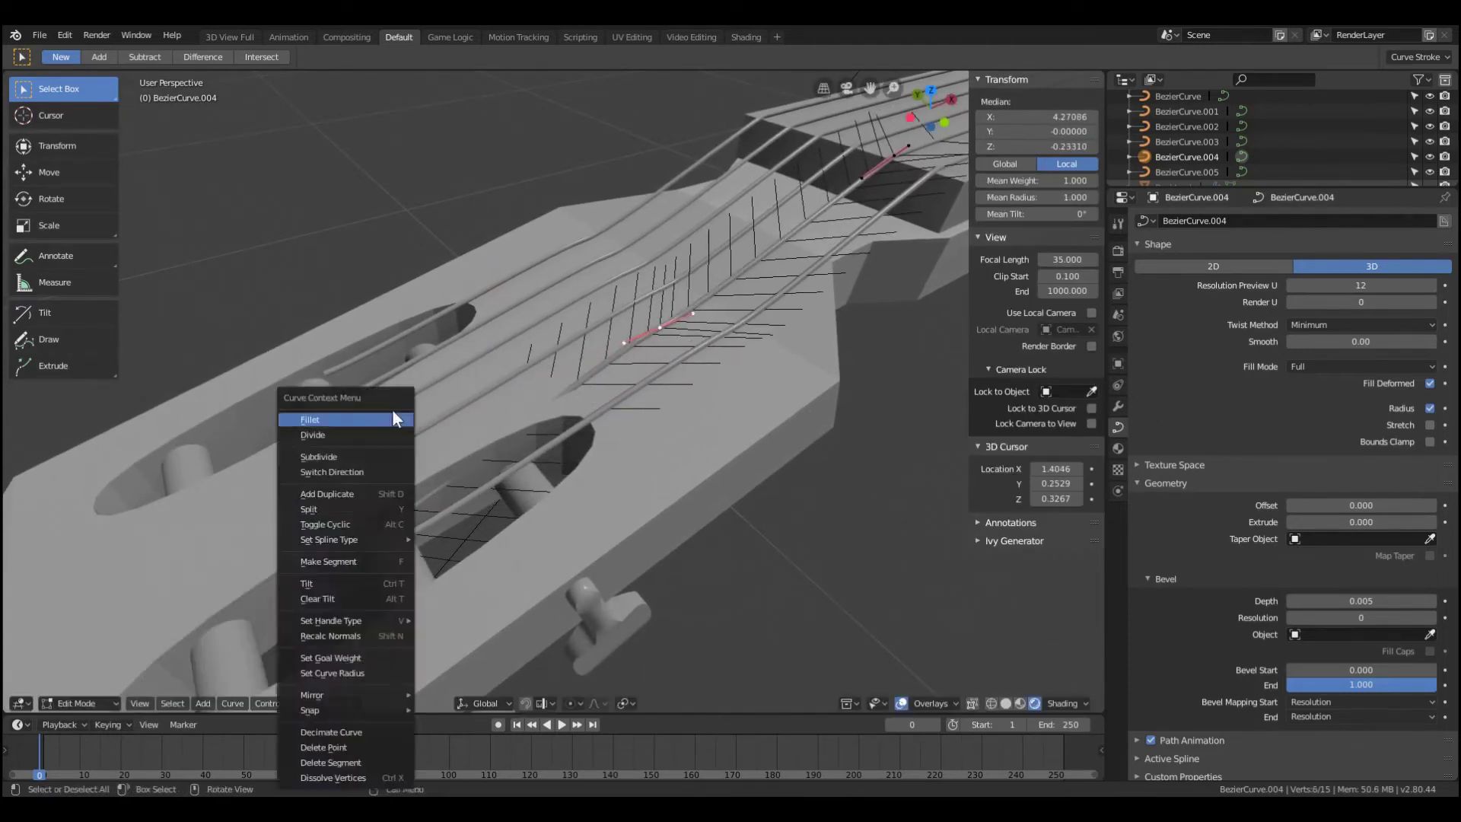
left_click(392, 414)
key("g")
key("z")
left_click(506, 424)
left_click(504, 490)
middle_click_drag(504, 489, 548, 503)
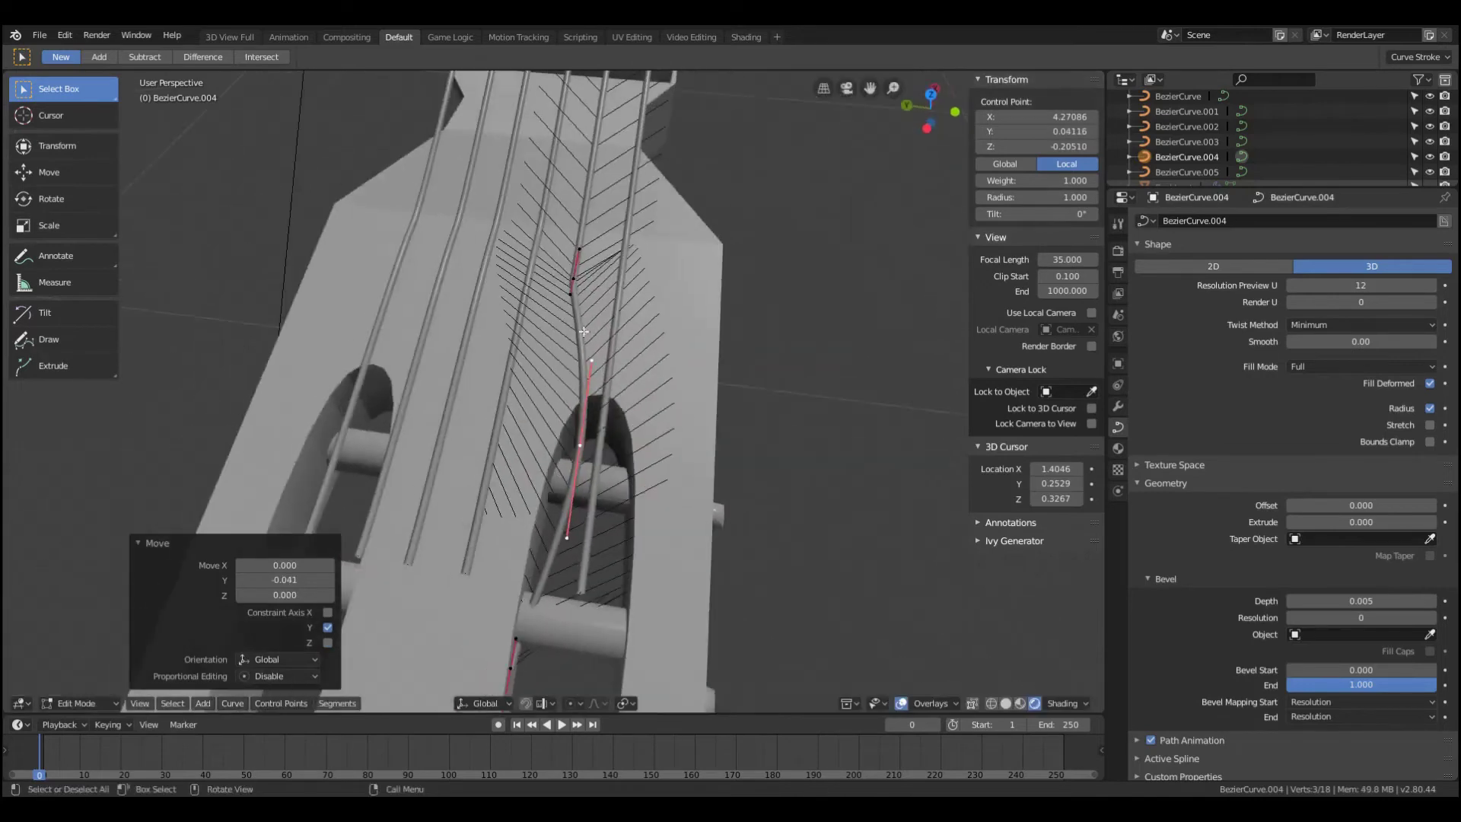
- Reposition another control point and rotate its handles to follow the bend
left_click(560, 487)
scroll(560, 517, "down", 2)
key("g")
left_click(558, 542)
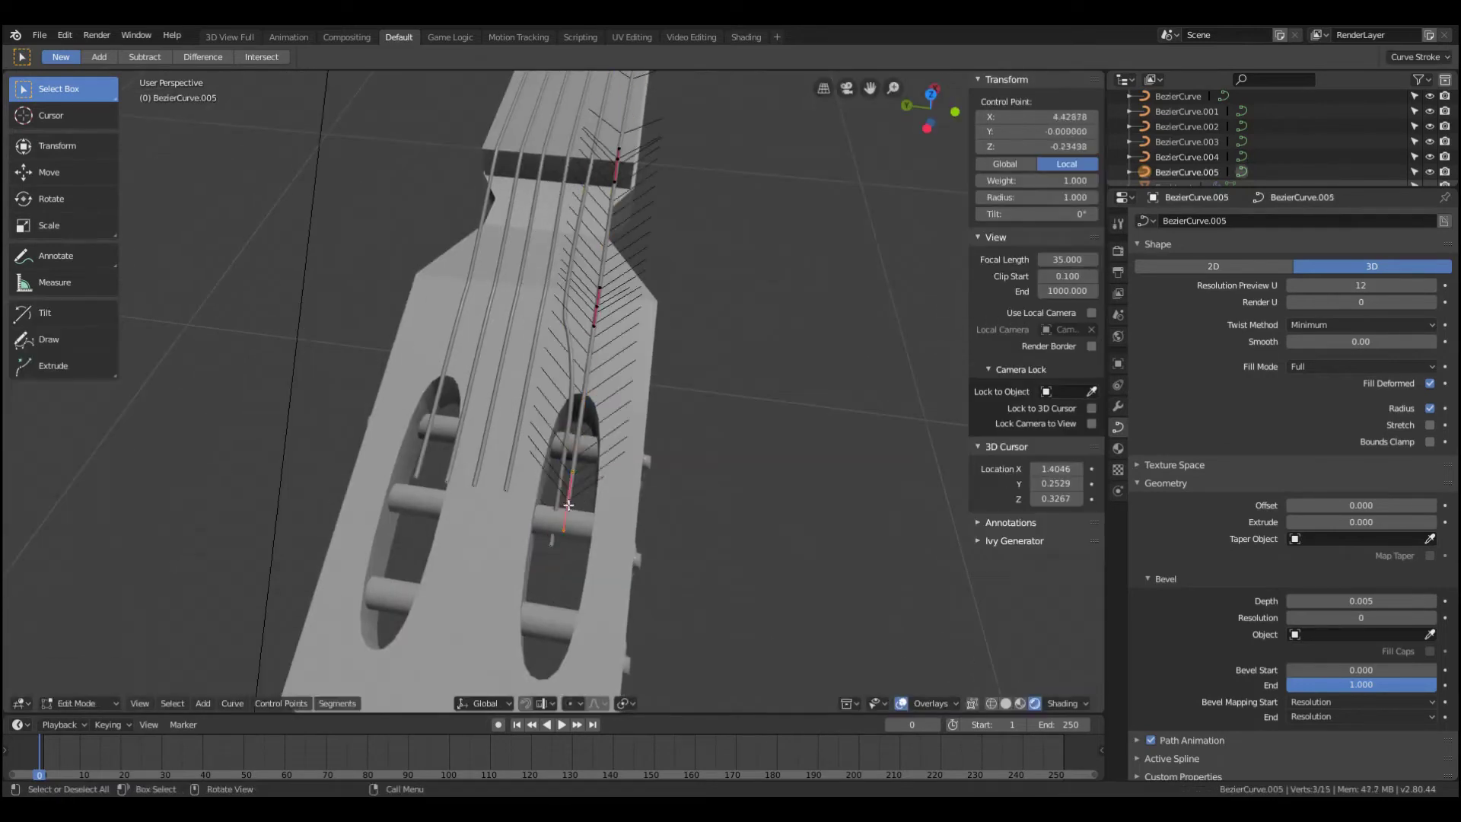
key("r")
middle_click_drag(571, 532, 685, 495)
key("g")
- Extrude an extra point from the next string's end and place it toward the roller
left_click(586, 526)
key("e")
left_click(700, 487)
key("g")
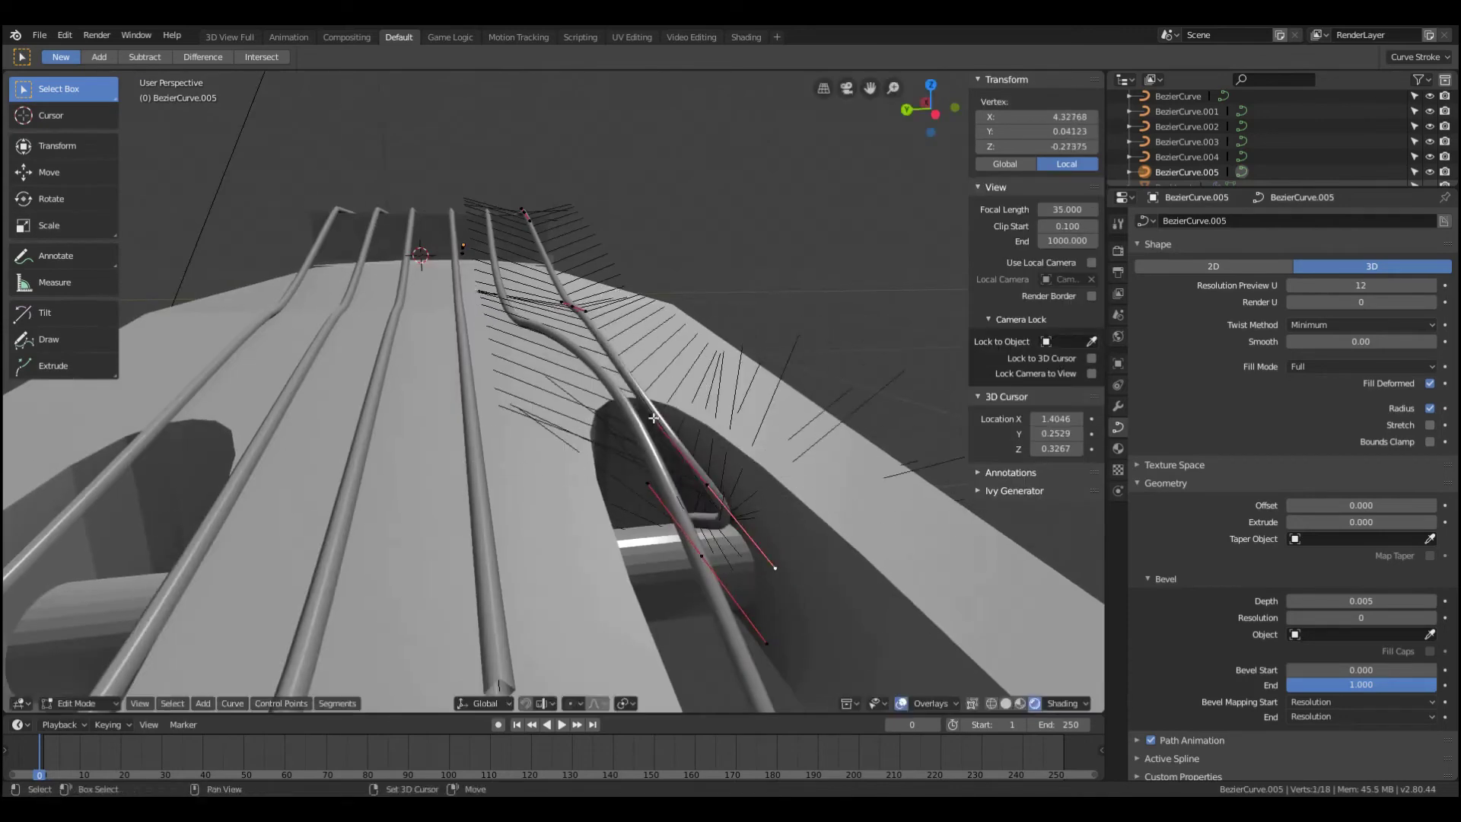
left_click(654, 417)
mouse_move(654, 417)
middle_mouse_down()
mouse_move(639, 436)
mouse_move(475, 410)
mouse_move(602, 488)
mouse_move(512, 579)
mouse_move(548, 533)
middle_mouse_up()
- Lower another string's end points along Z, shift them along Y, and subdivide that segment
left_click(475, 409)
key("g")
key("z")
left_click(602, 488)
key("g")
key("y")
left_click(513, 578)
left_click(545, 289, "shift")
left_click(23, 88)
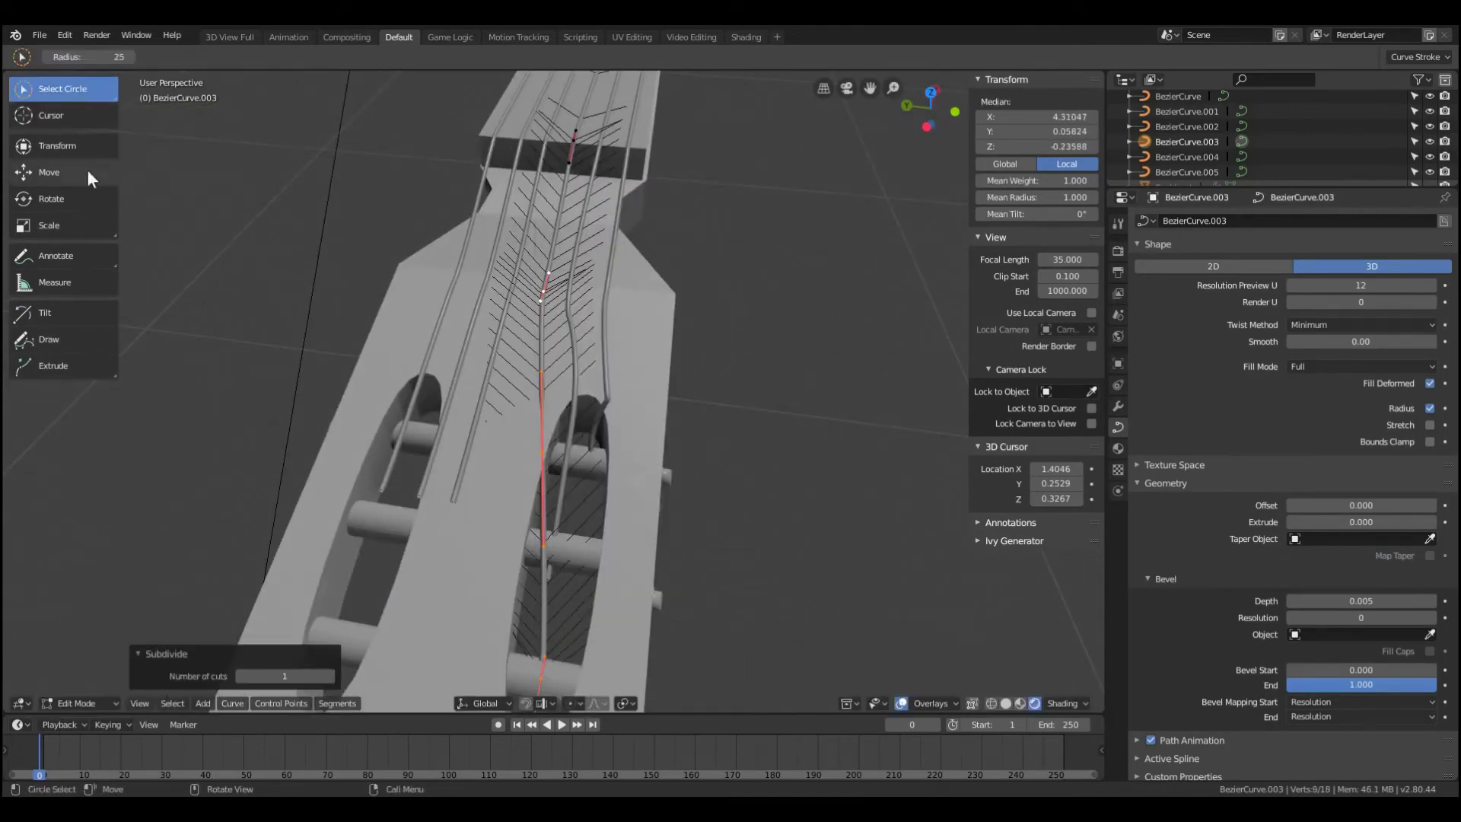
- Cancel the unfinished move, leave Edit Mode and select another string
mouse_move(718, 555)
middle_mouse_down()
mouse_move(359, 428)
mouse_move(582, 483)
mouse_move(536, 393)
middle_mouse_up()
key("Escape")
key("Tab")
scroll(536, 393, "up", 5)
left_click(513, 509)
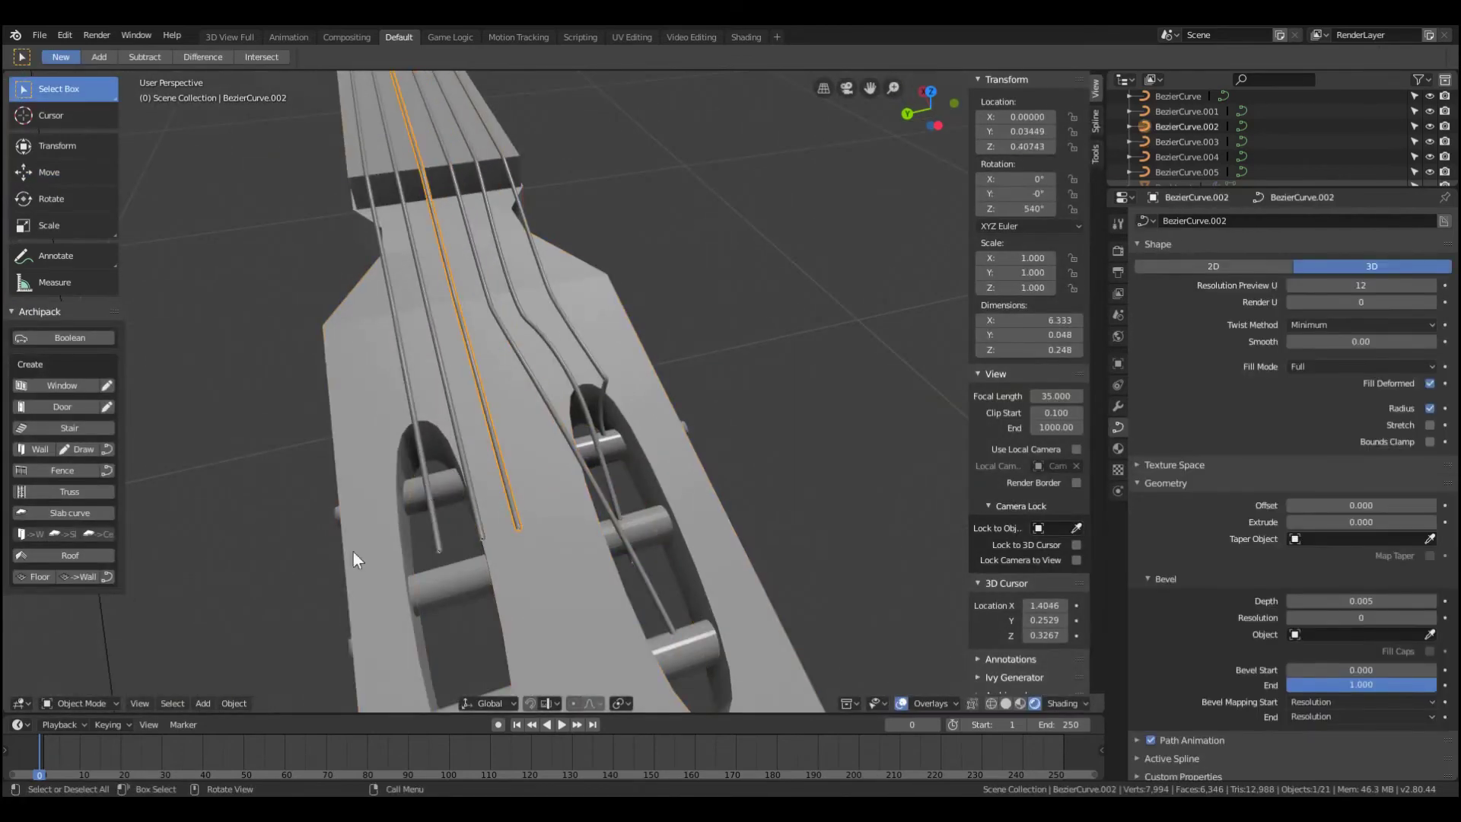
- Subdivide this string's end segment and lower the new points into its headstock slot
key("Tab")
scroll(267, 601, "down", 3)
left_click_drag(533, 381, 578, 395)
middle_click_drag(579, 396, 666, 462)
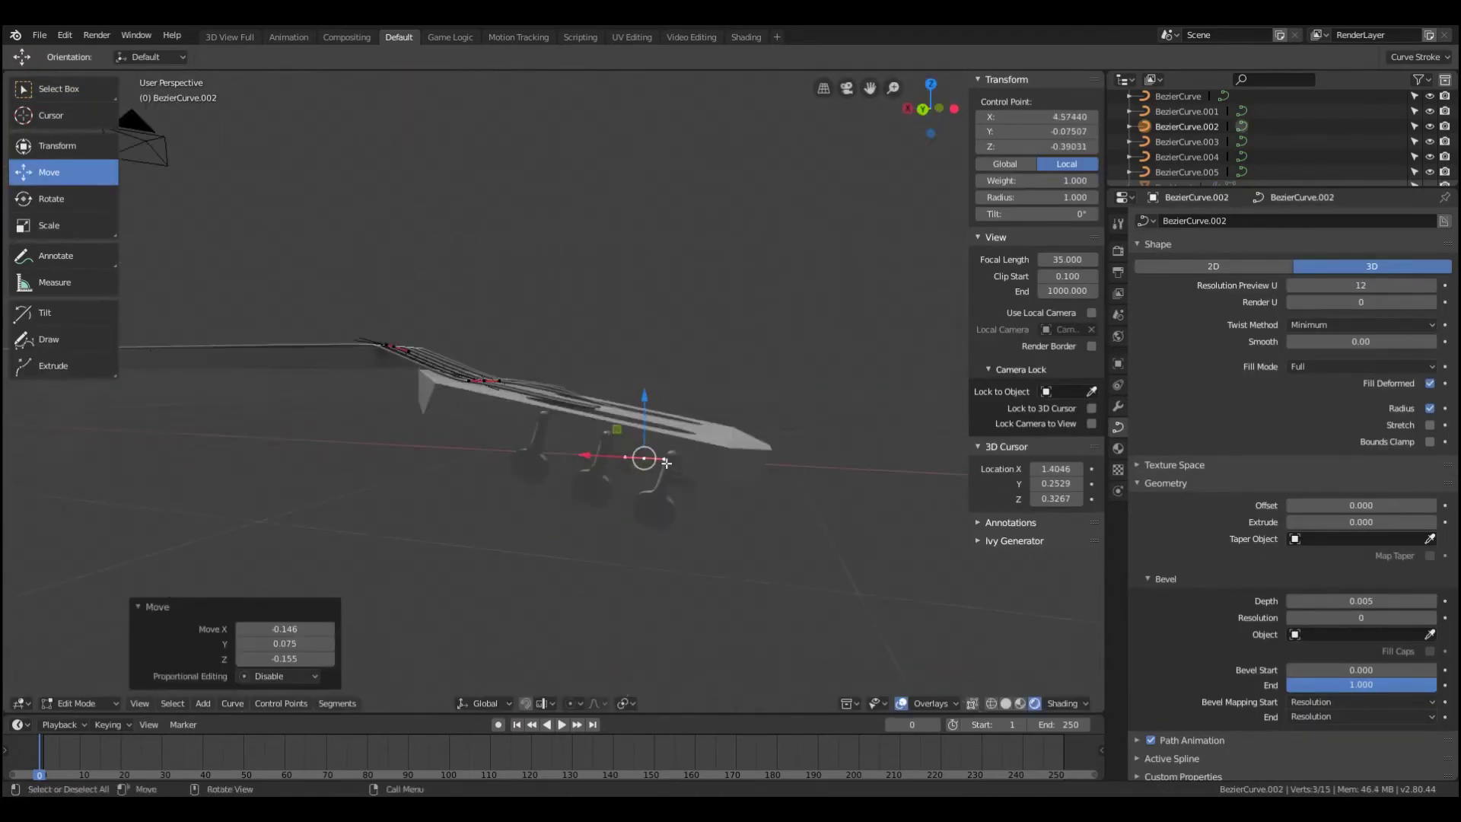
key("KP_7")
scroll(579, 343, "down", 3)
middle_click_drag(578, 342, 661, 336)
key("w")
left_click(660, 337)
left_click_drag(510, 327, 510, 324)
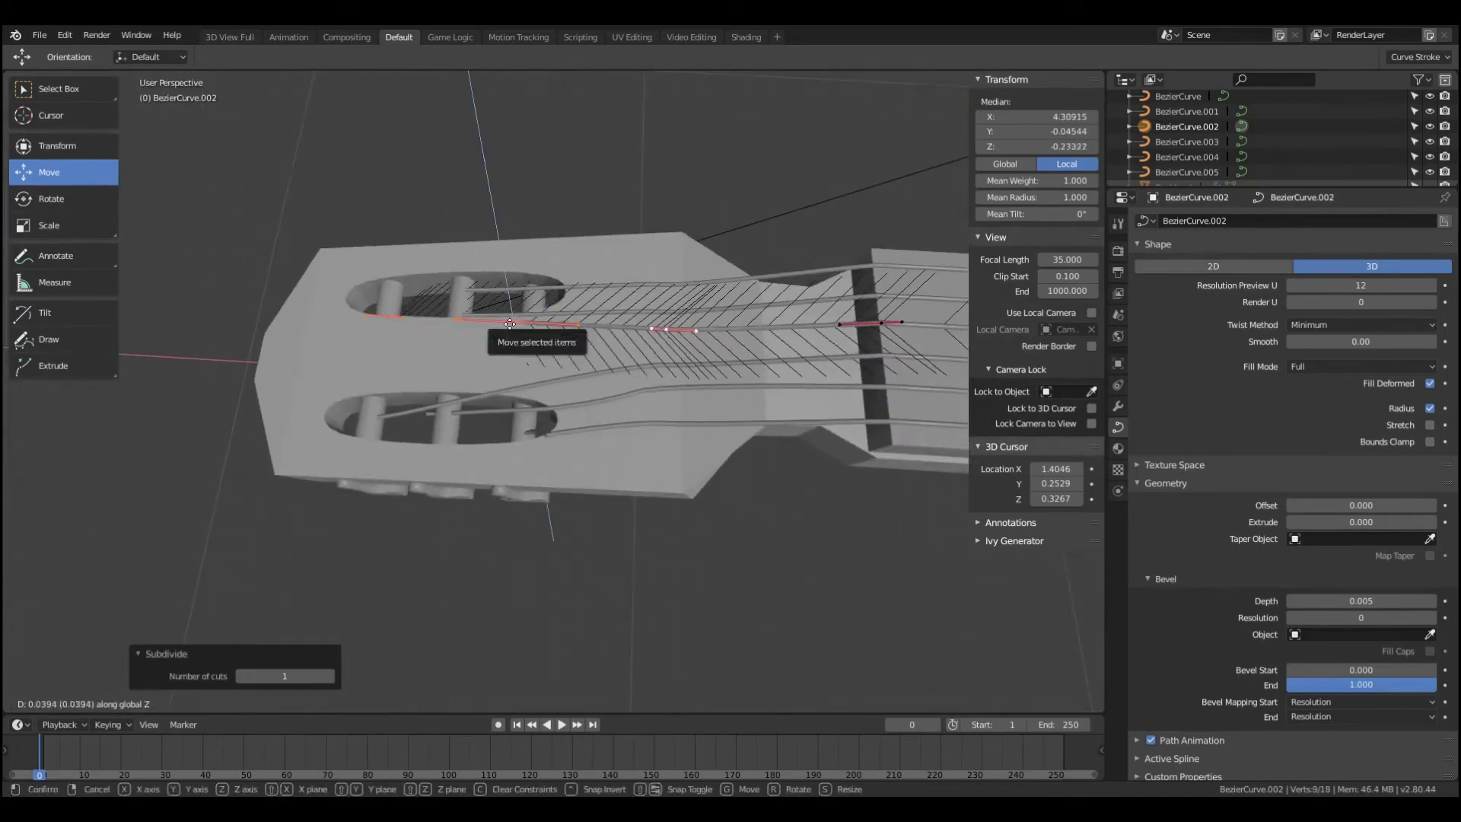
left_click(510, 323)
- Subdivide the next string's end and pull its points toward the peg roller
left_click(605, 317)
scroll(454, 340, "up", 2)
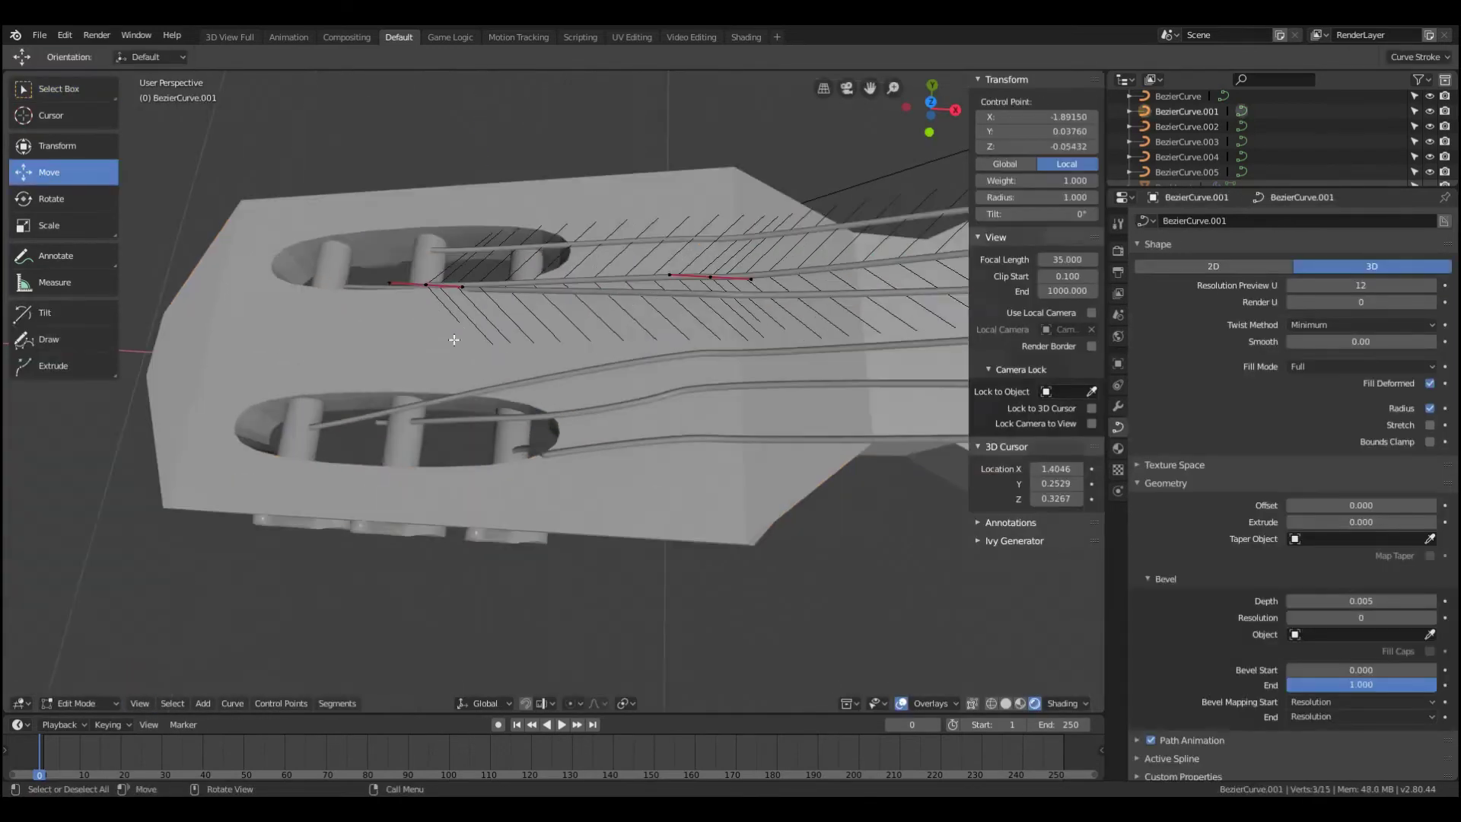
right_click(708, 275)
left_click(654, 279)
key("KP_7")
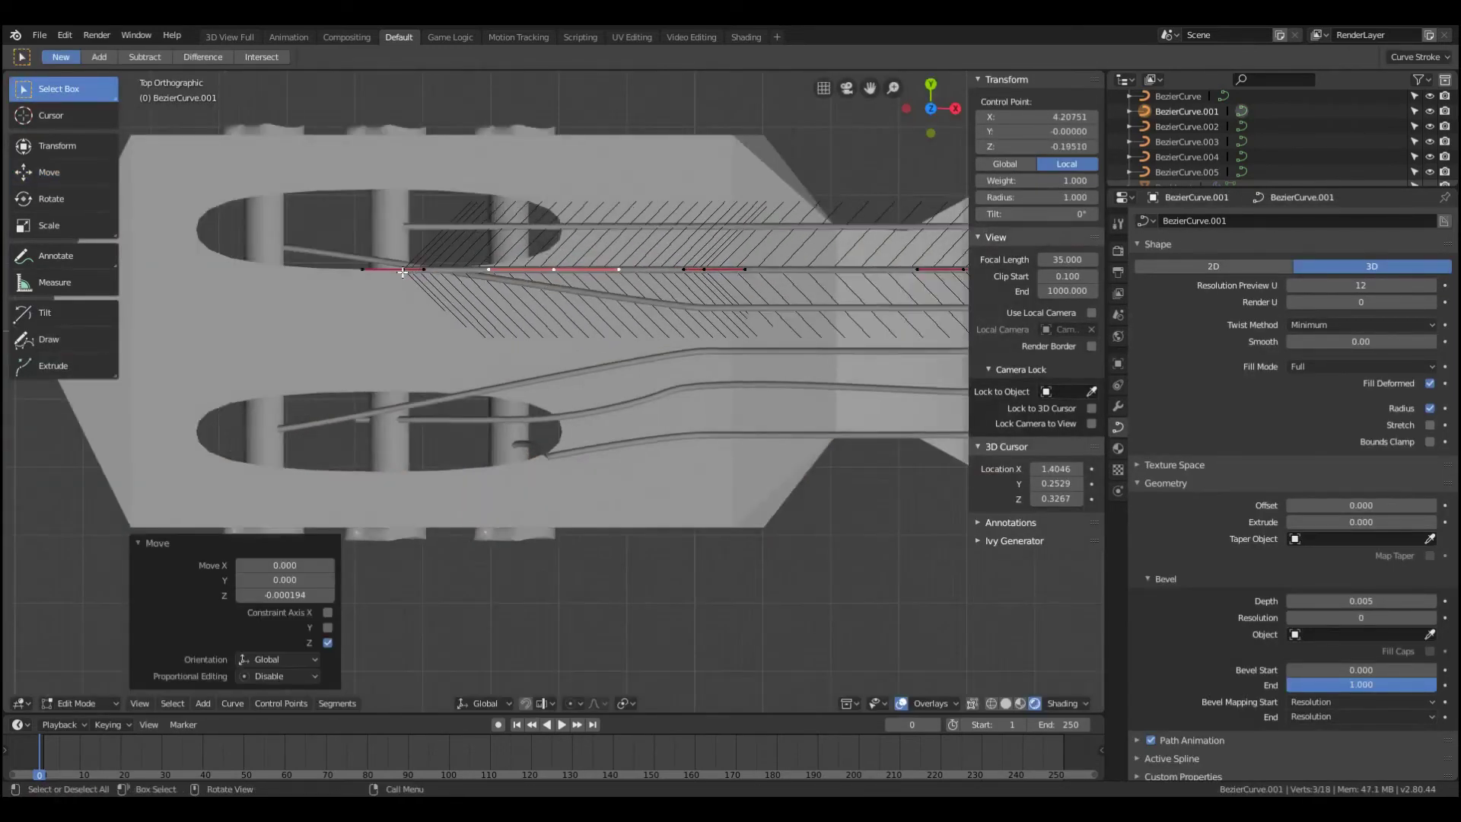
mouse_move(404, 272)
left_mouse_down()
mouse_move(487, 251)
mouse_move(503, 225)
left_mouse_up()
- Subdivide the last string's end segment and lower the new points along Z
middle_click_drag(502, 225, 673, 236)
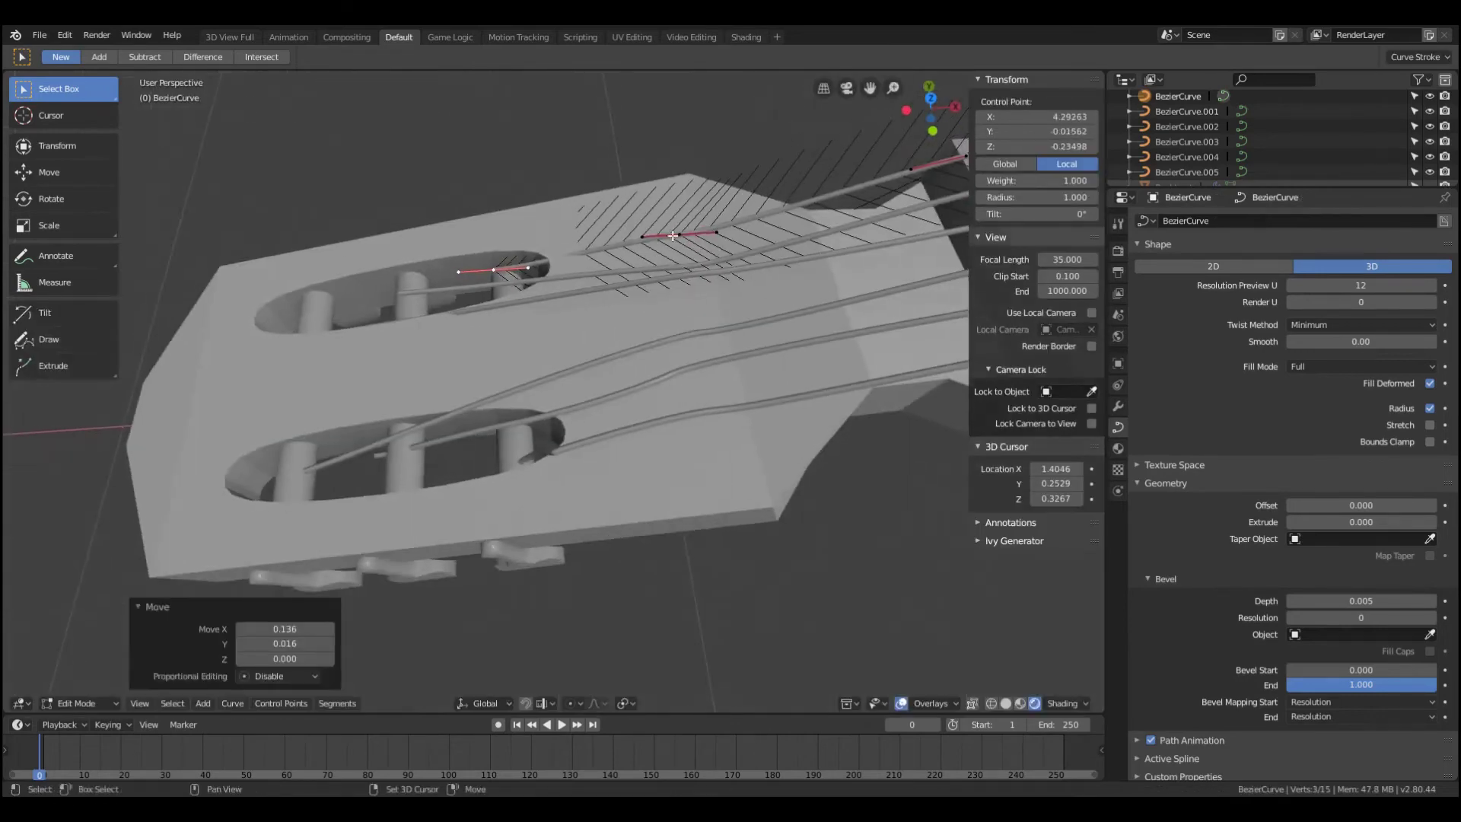
right_click(672, 236)
left_click(662, 196)
key("g")
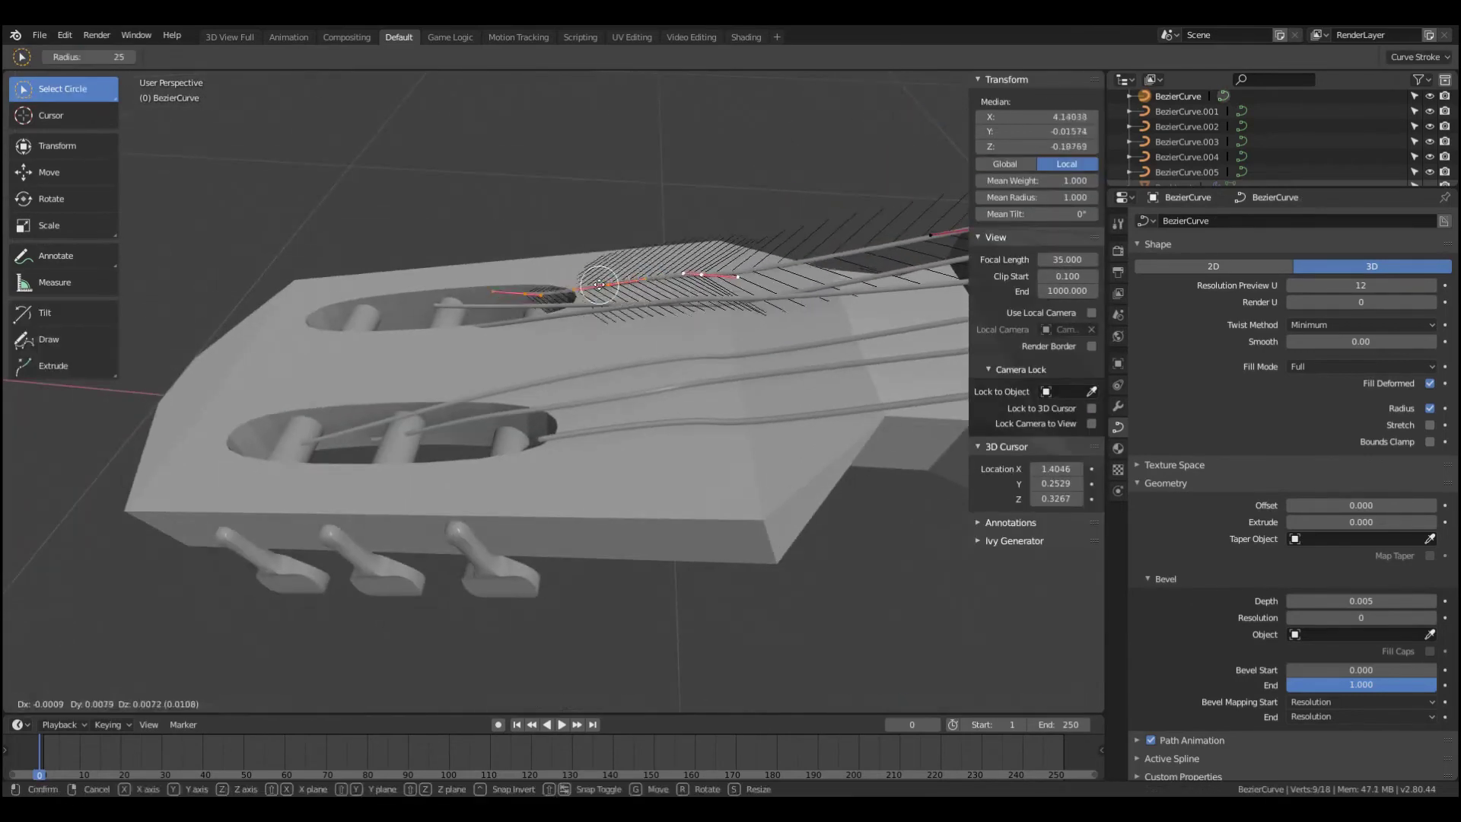
key("z")
left_click(599, 285)
mouse_move(598, 285)
middle_mouse_down()
mouse_move(478, 425)
mouse_move(415, 464)
middle_mouse_up()
- Nudge the bent points into place and save guitar.blend
key("g")
left_click(408, 468)
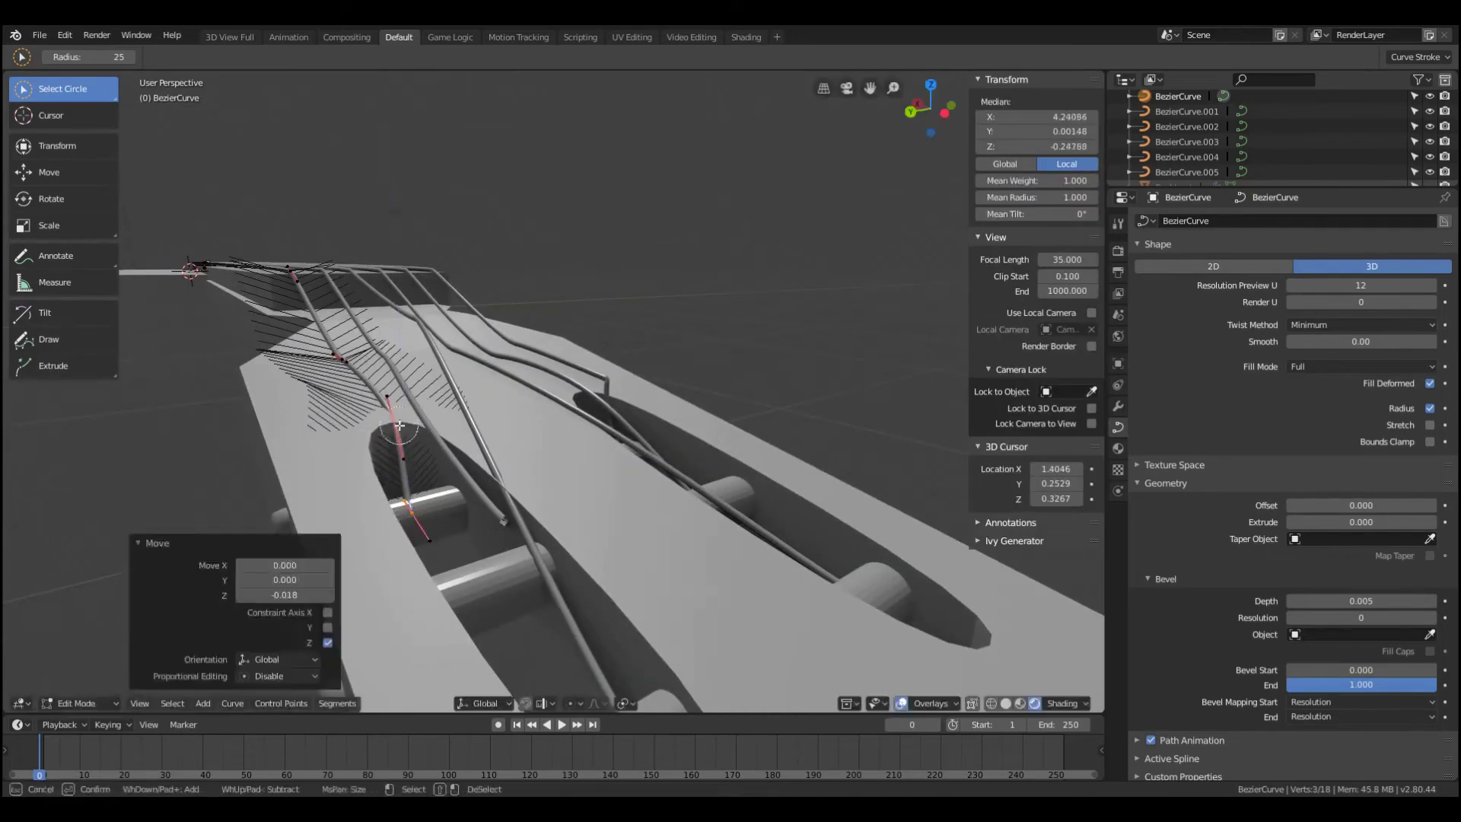
key("Tab")
key("ctrl+s")
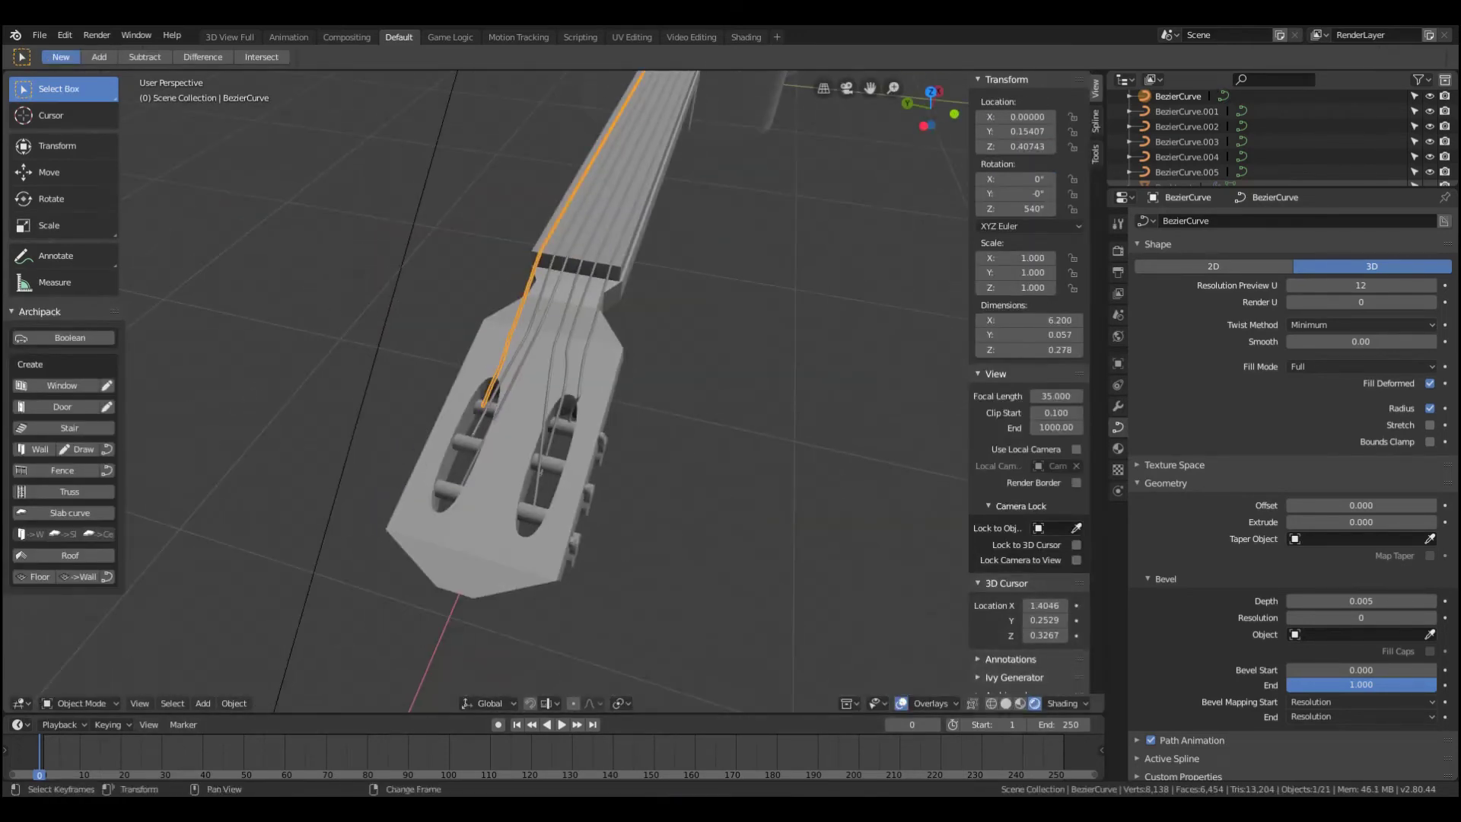
- Lower another string's selected points along Z into its slot
mouse_move(480, 475)
middle_mouse_down()
mouse_move(435, 457)
mouse_move(459, 380)
mouse_move(650, 388)
mouse_move(828, 369)
middle_mouse_up()
key("Tab")
key("g")
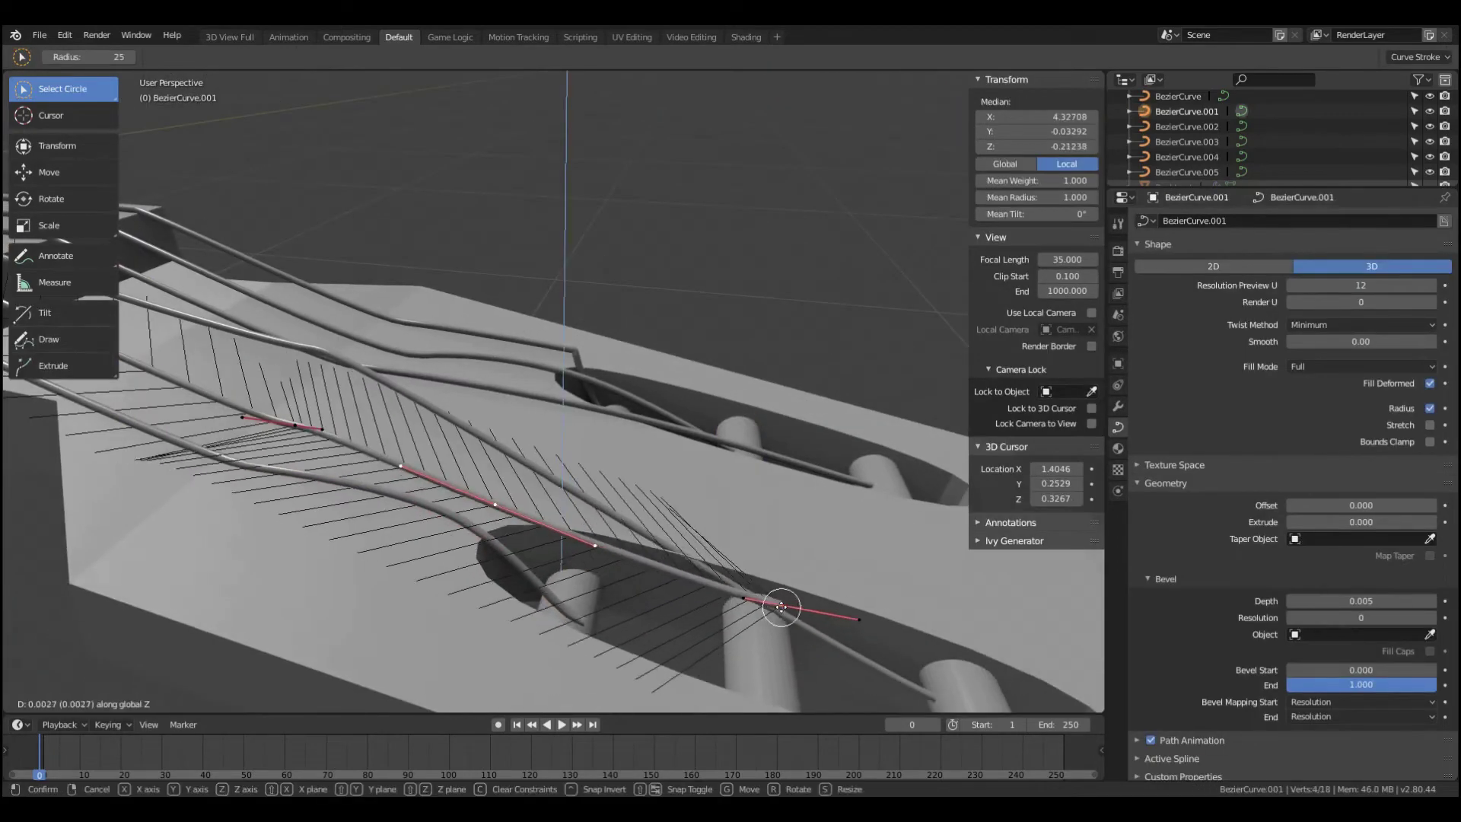
key("z")
left_click(787, 641)
middle_click_drag(787, 641, 736, 643)
key("Tab")
- Lower the next string's points along Z, then view the whole neck
left_click(737, 643)
key("Tab")
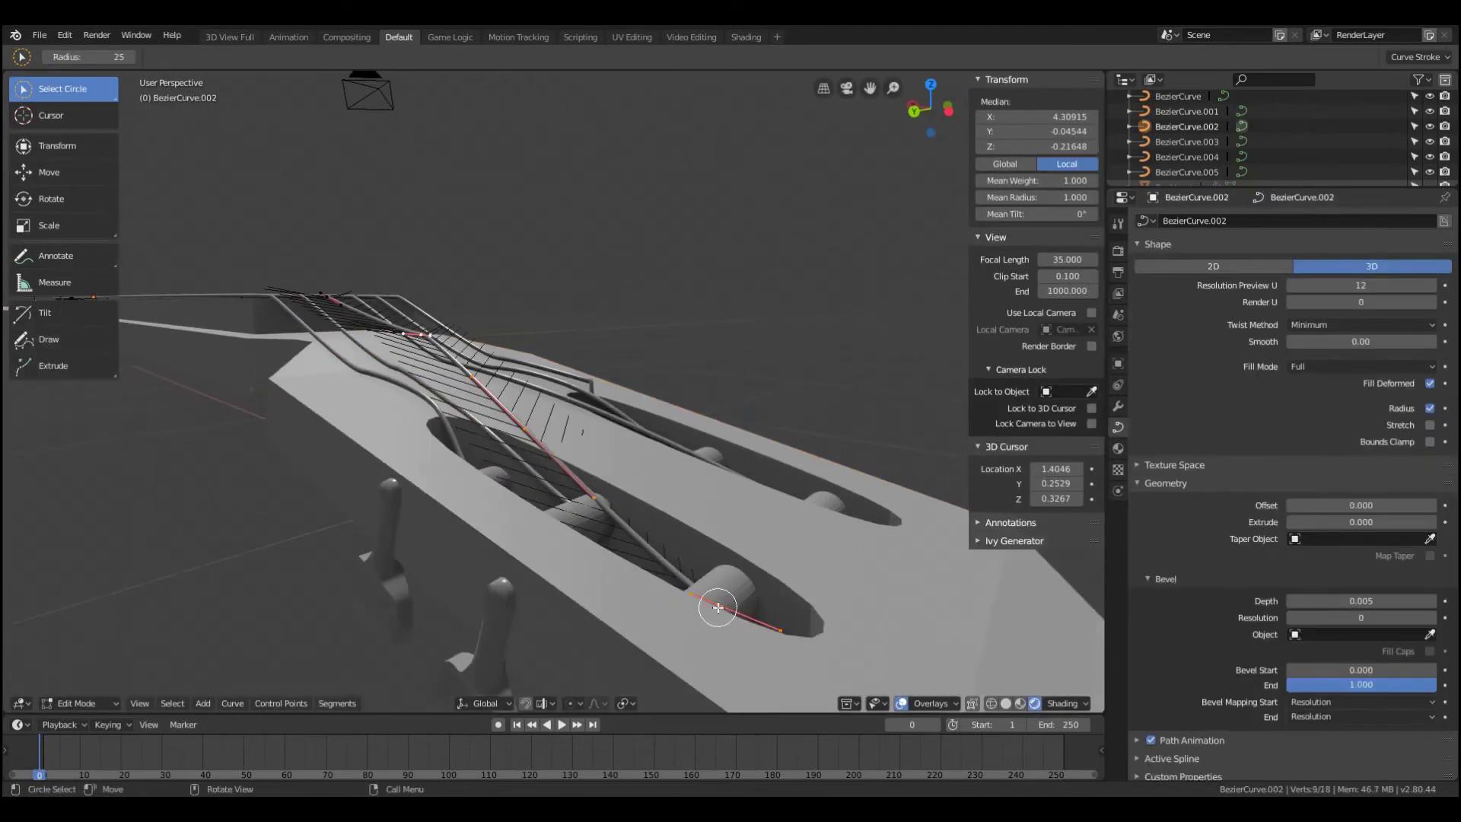
key("g")
key("z")
left_click(732, 576)
key("Tab")
middle_click_drag(732, 575, 640, 573)
scroll(522, 296, "down", 5)
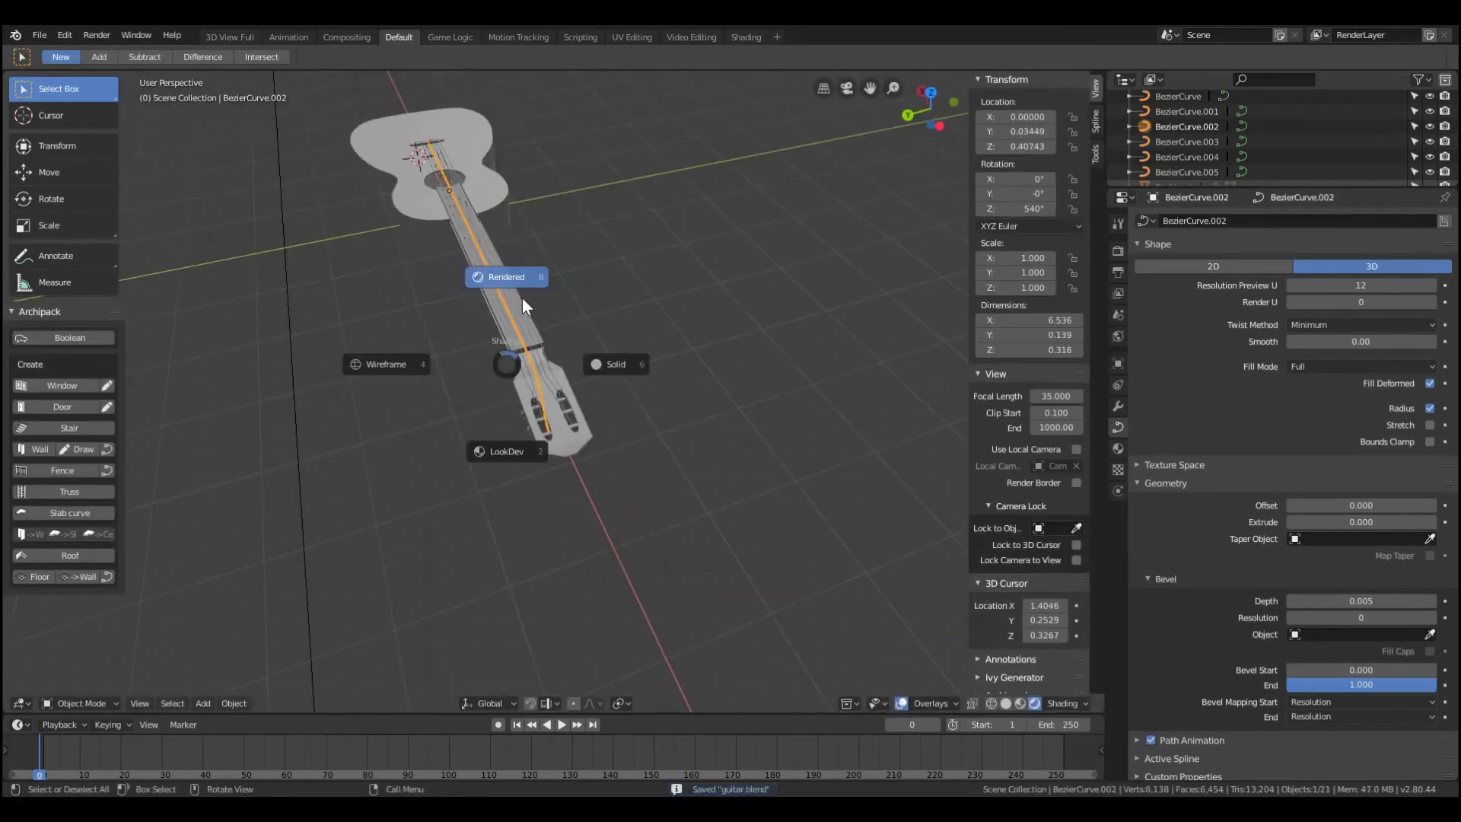
mouse_move(522, 297)
middle_mouse_down()
mouse_move(699, 344)
mouse_move(335, 507)
mouse_move(487, 746)
middle_mouse_up()
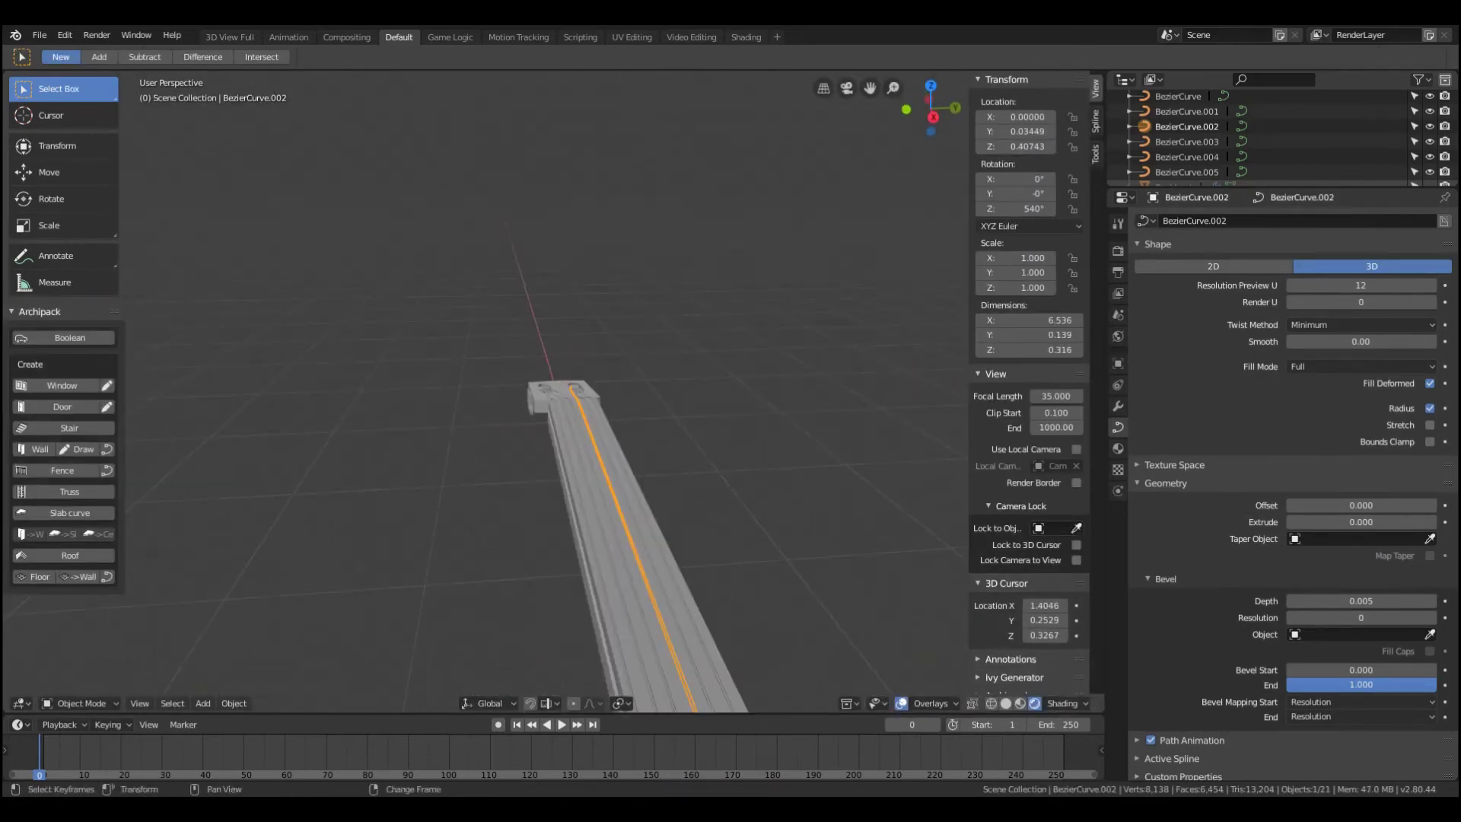
- Snap the 3D cursor to the world origin and add a new cube
mouse_move(487, 685)
middle_mouse_down()
mouse_move(688, 362)
mouse_move(727, 434)
middle_mouse_up()
scroll(728, 434, "down", 3)
right_click(1045, 606)
left_click(1044, 606)
key("shift+a")
left_click(838, 375)
- Scale the cube into a thin bar and raise it just under the strings
scroll(838, 375, "up", 3)
key("s")
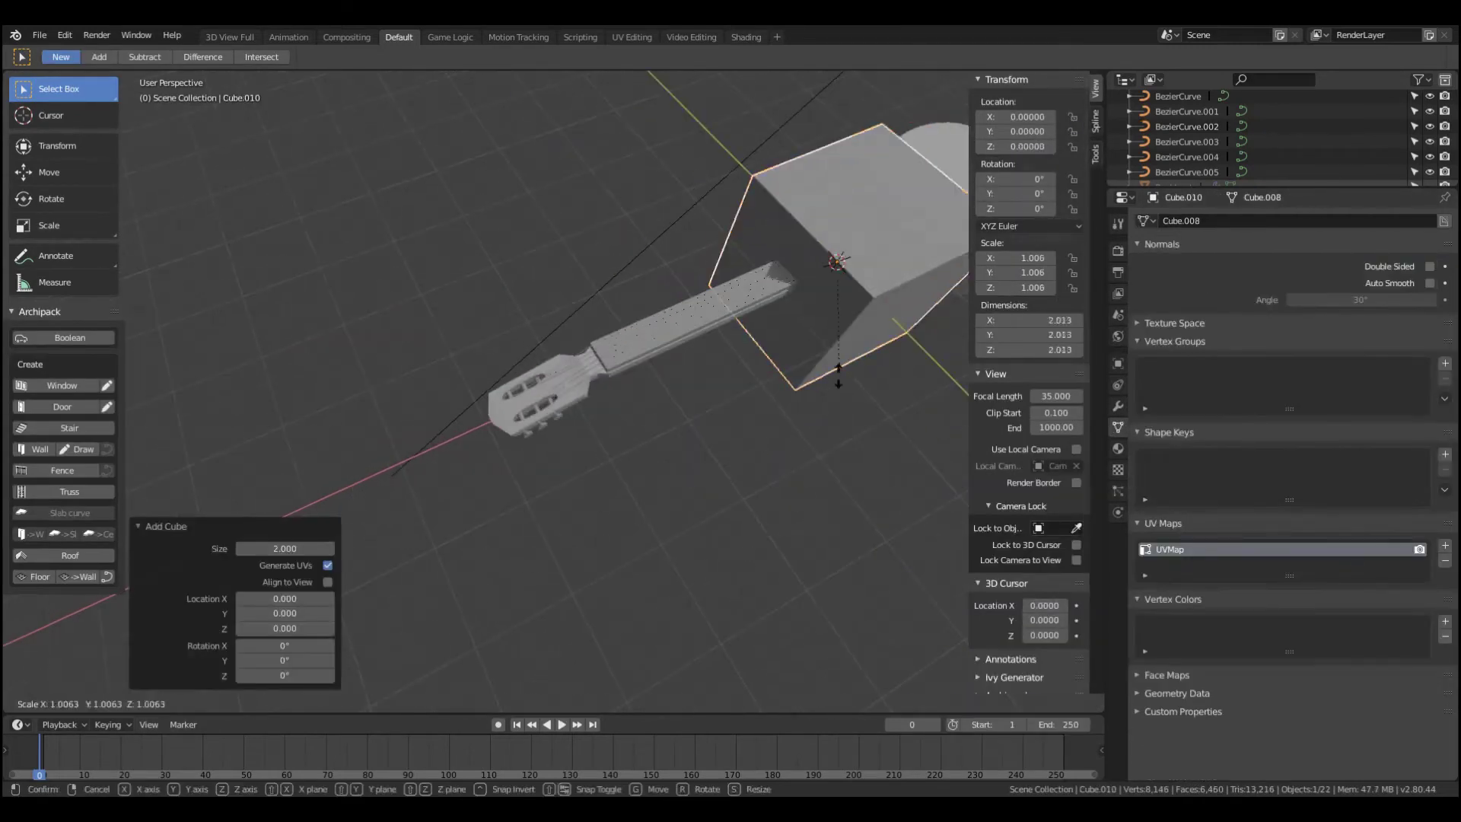
left_click(865, 280)
key("KP_Decimal")
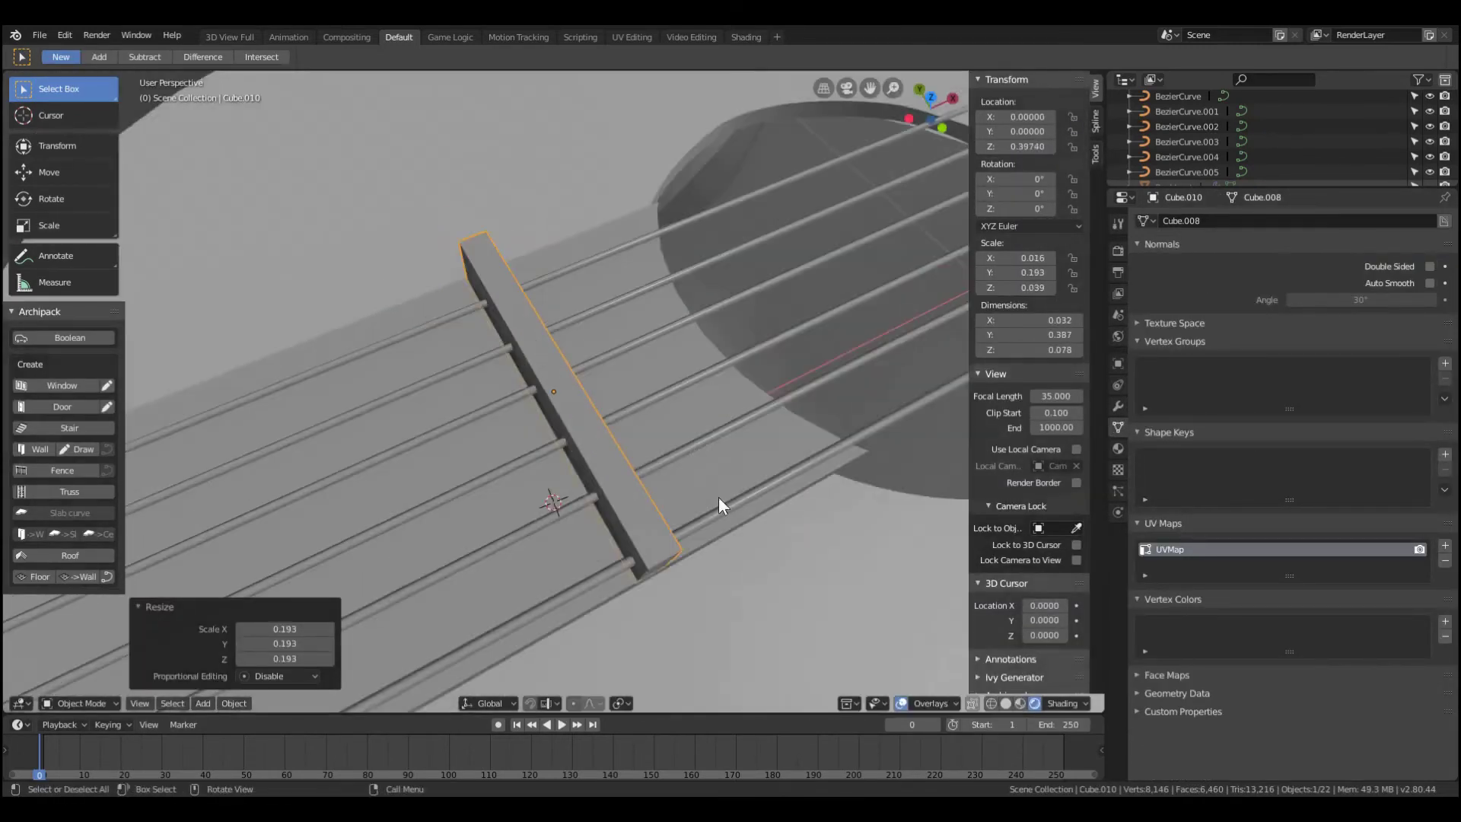
key("s")
middle_click_drag(572, 455, 730, 461)
key("g")
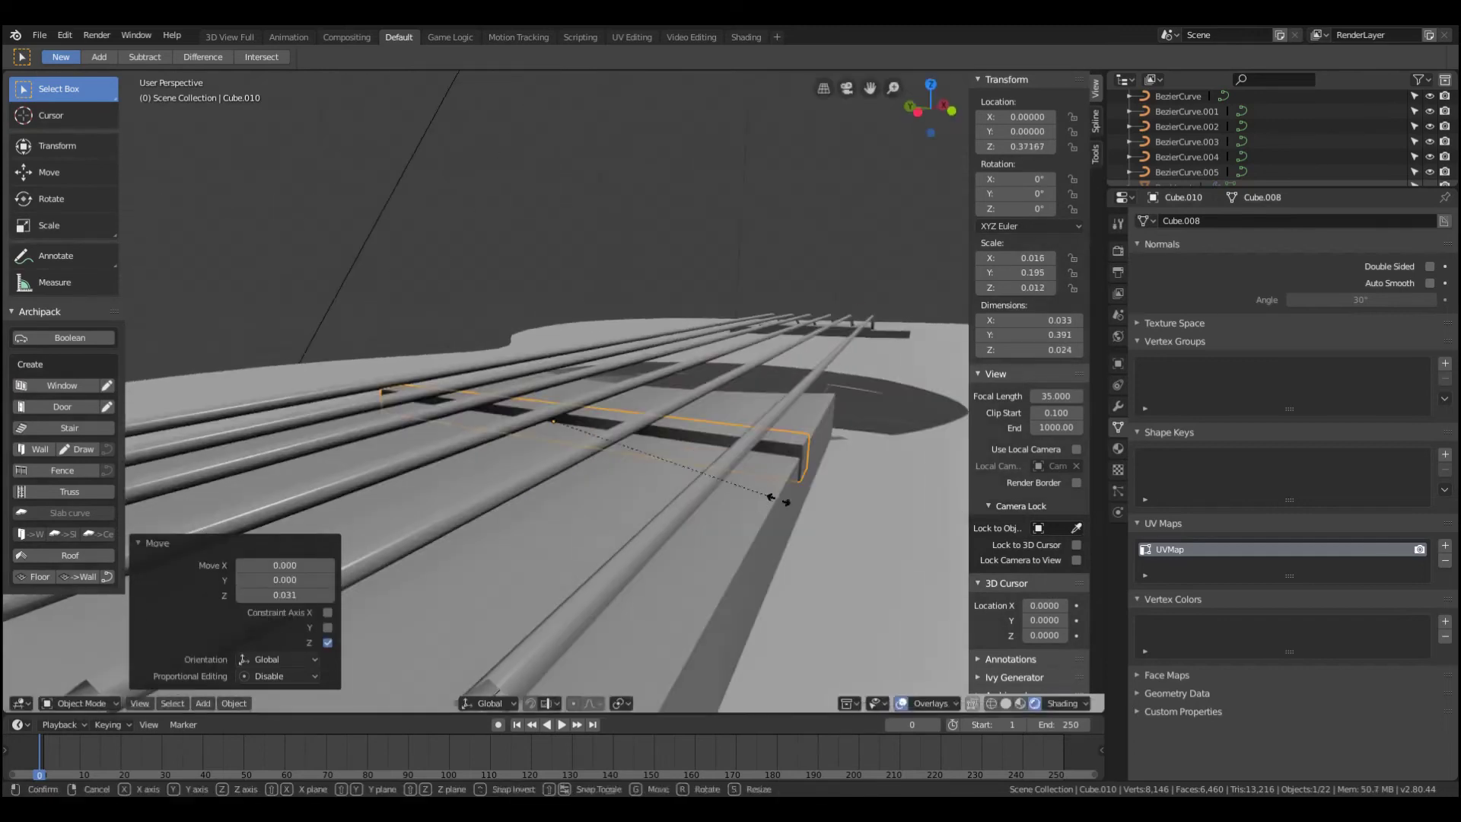
left_click(752, 444)
- Enter Edit Mode on the bar and undo the accidental mesh edits
key("Tab")
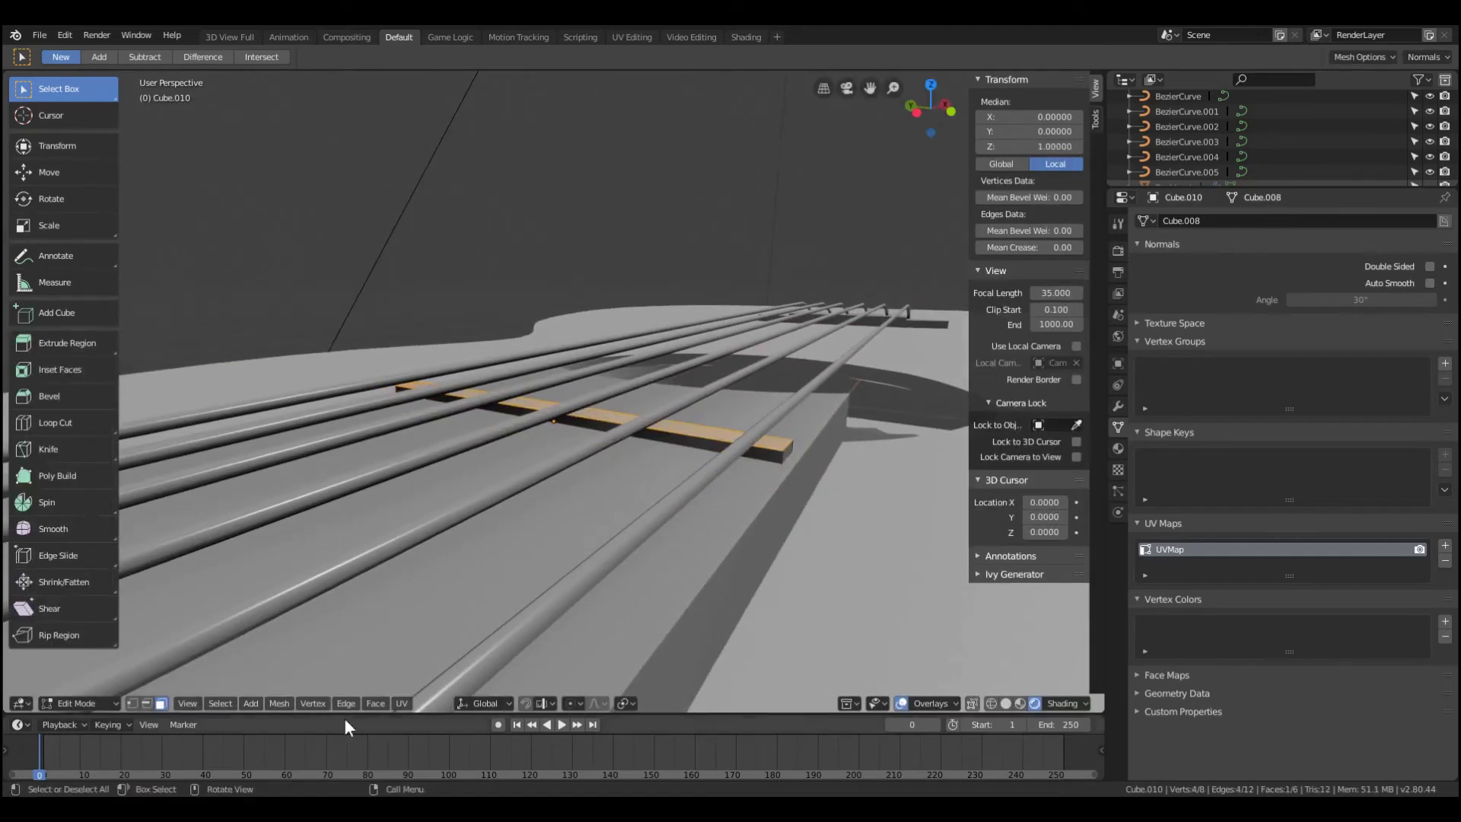
key("ctrl+z")
key("ctrl+z")
key("ctrl+z")
key("KP_Decimal")
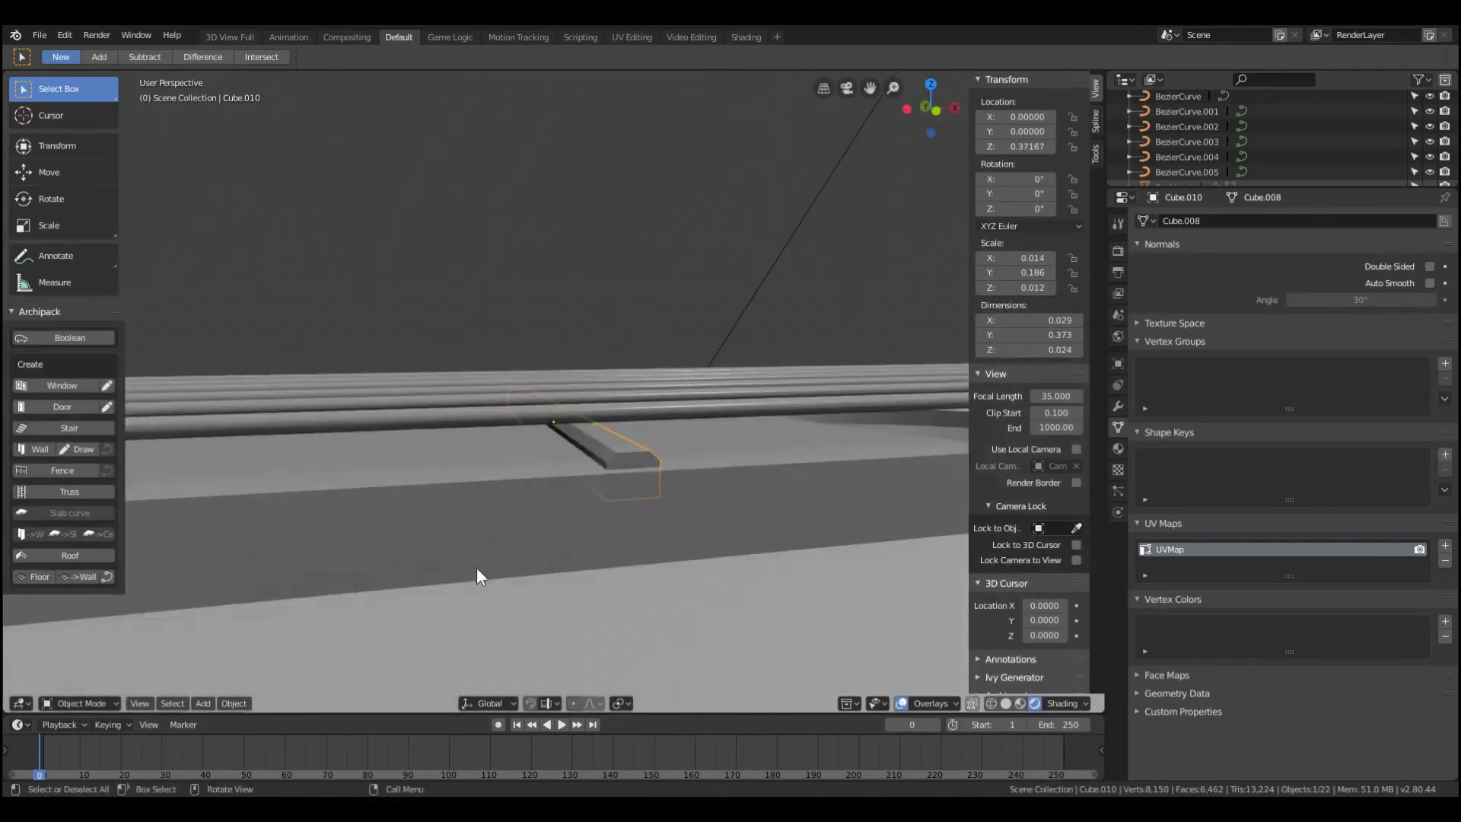
scroll(571, 479, "down", 8)
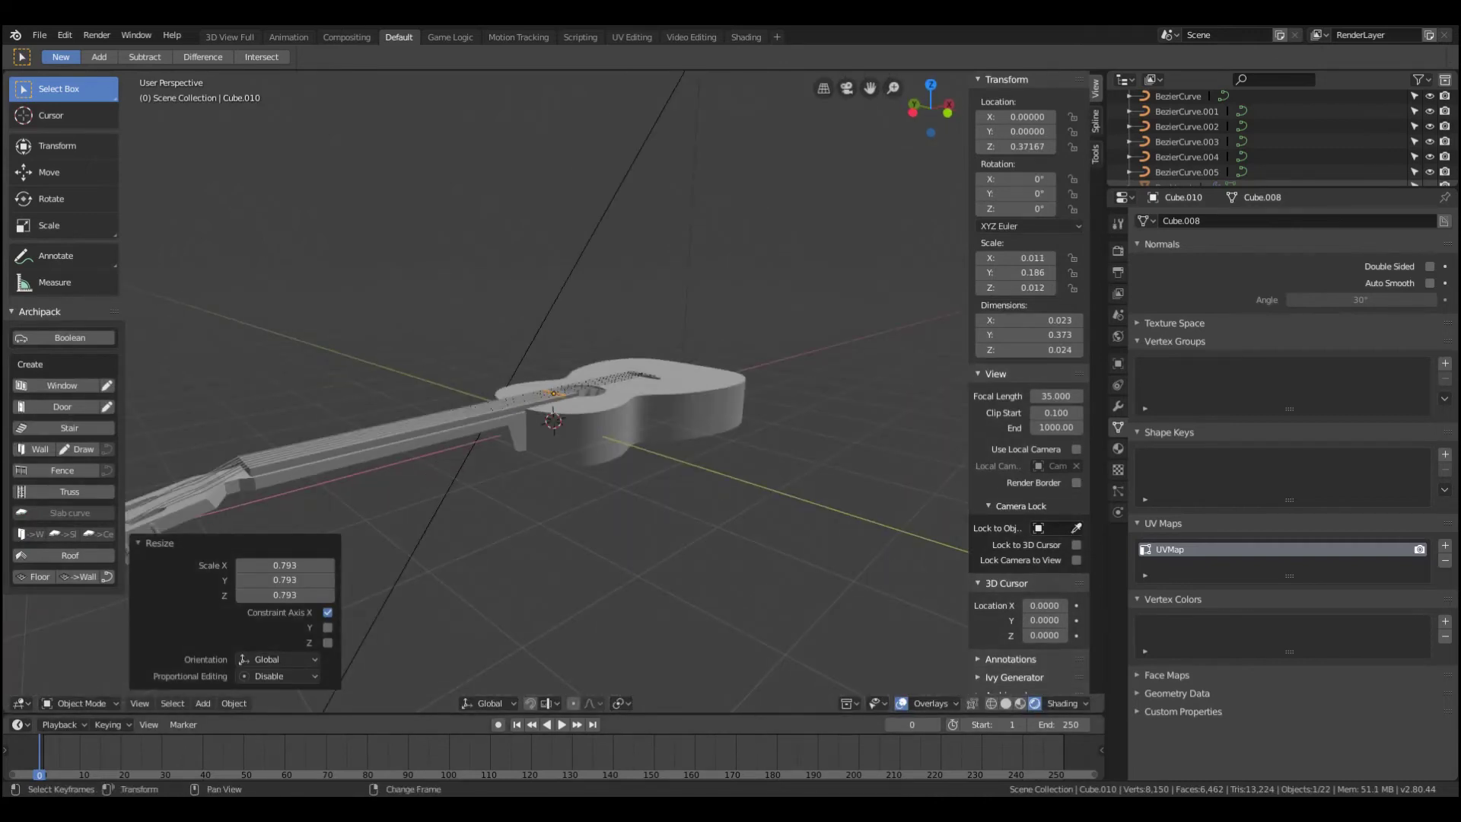
- Position the fret bar near the headstock end of the neck in top view
key("KP_7")
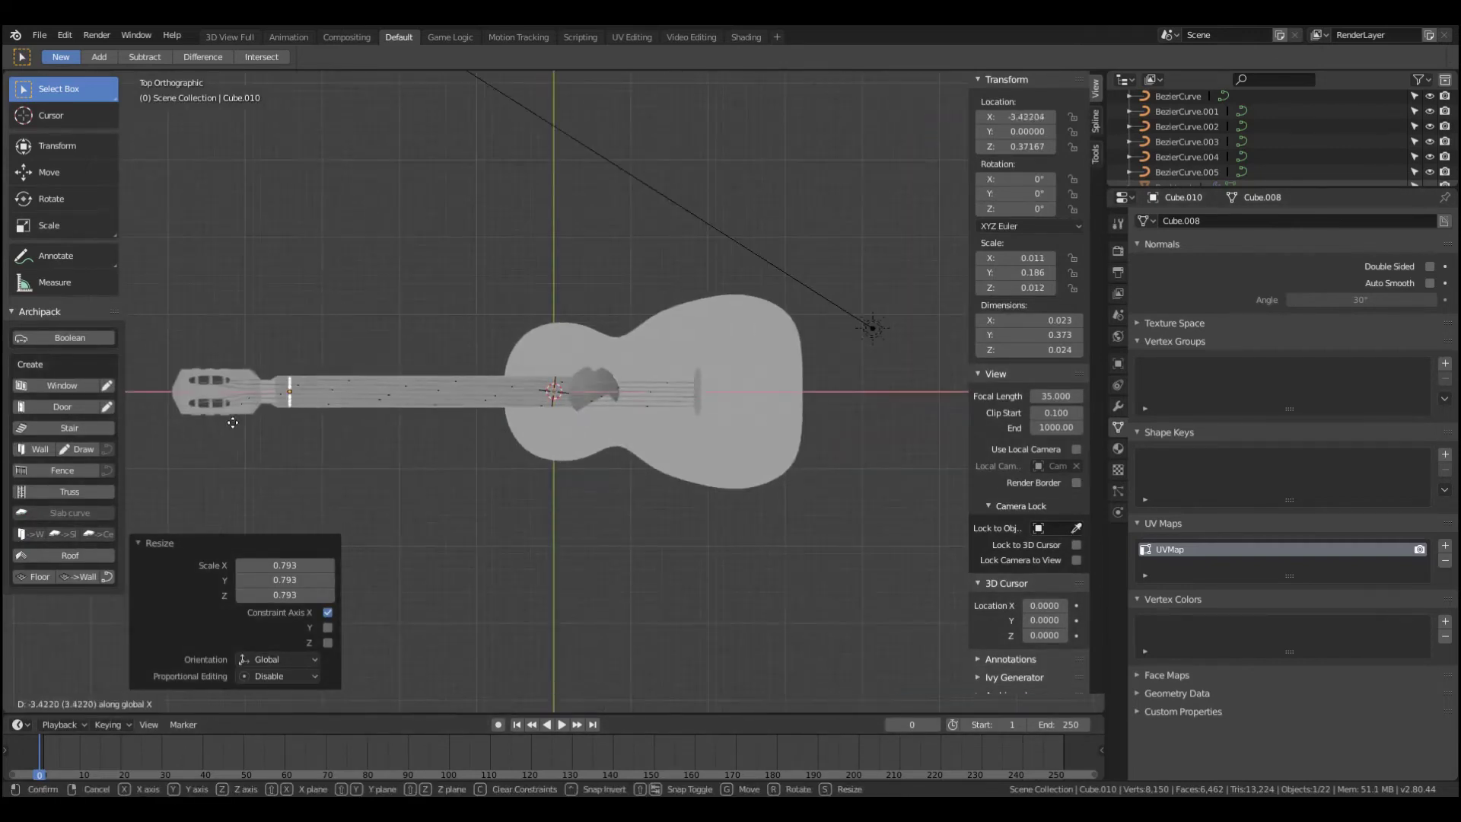
left_click(233, 423)
key("KP_Decimal")
middle_click_drag(294, 408, 596, 493)
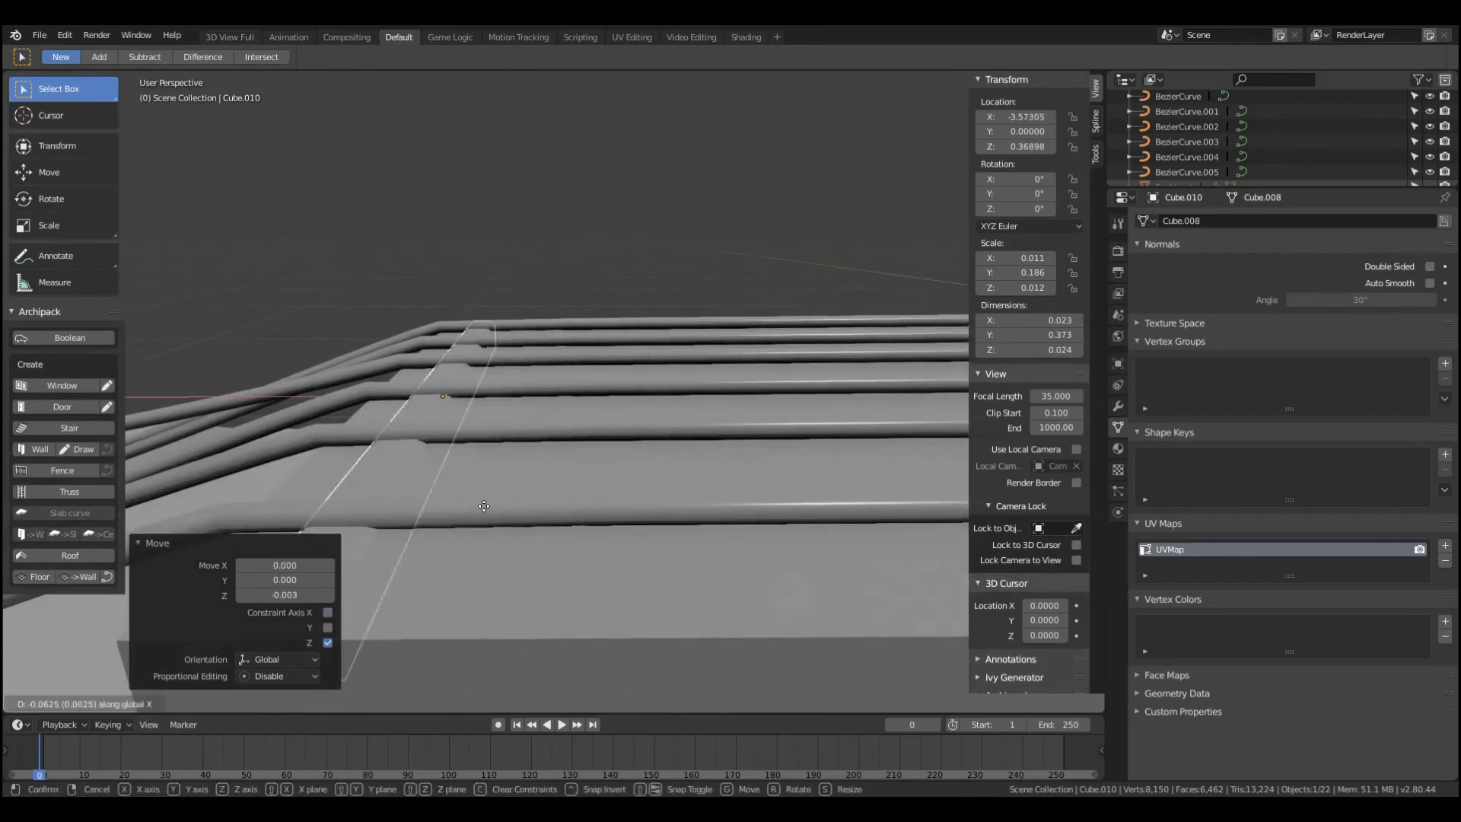
key("Escape")
scroll(487, 503, "up", 5)
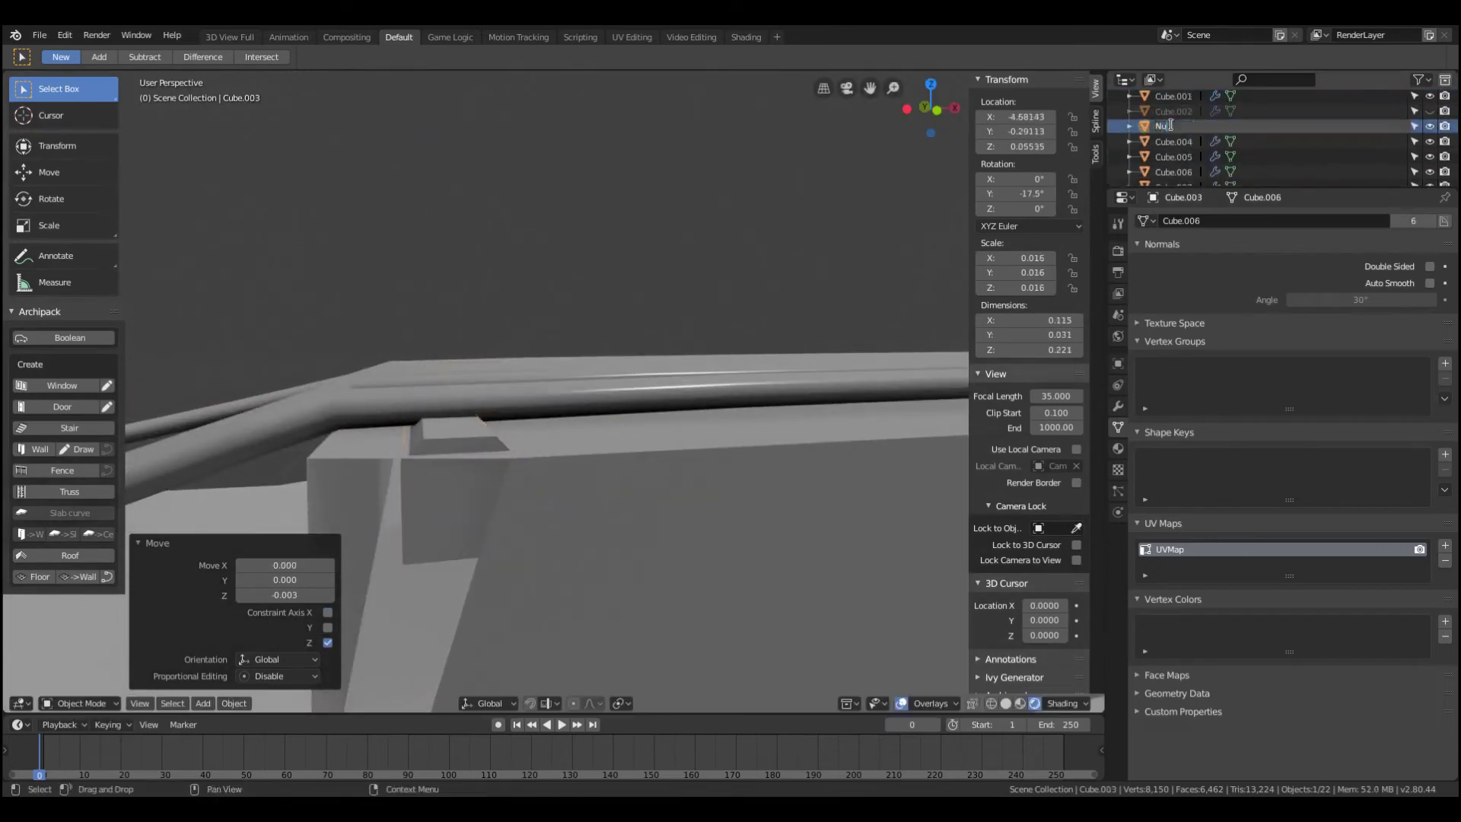
key("Escape")
- Duplicate the fret bar with Shift+D and place the copy along the neck
key("shift+d")
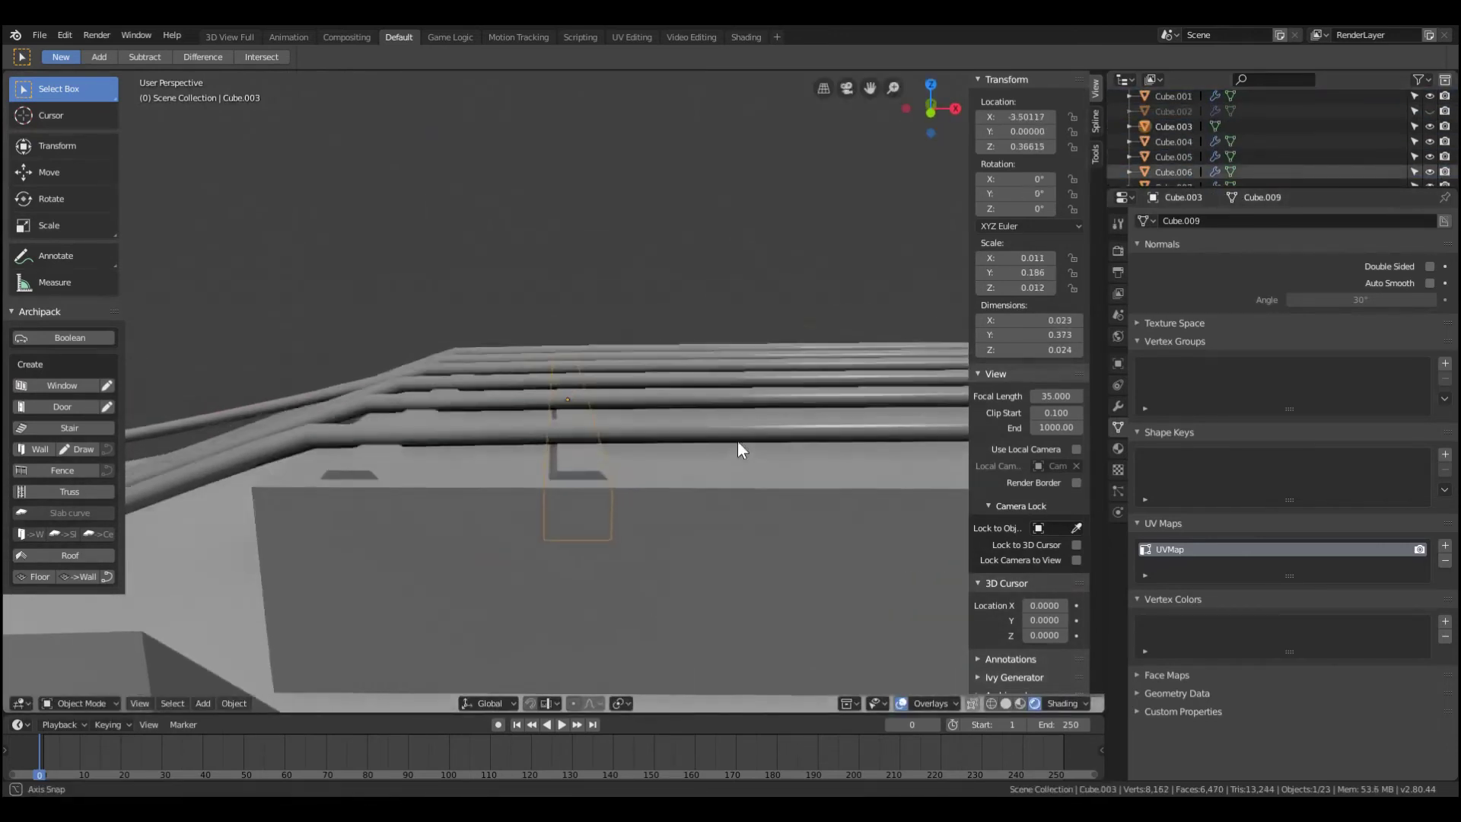
left_click(737, 442)
middle_click_drag(738, 441, 724, 486)
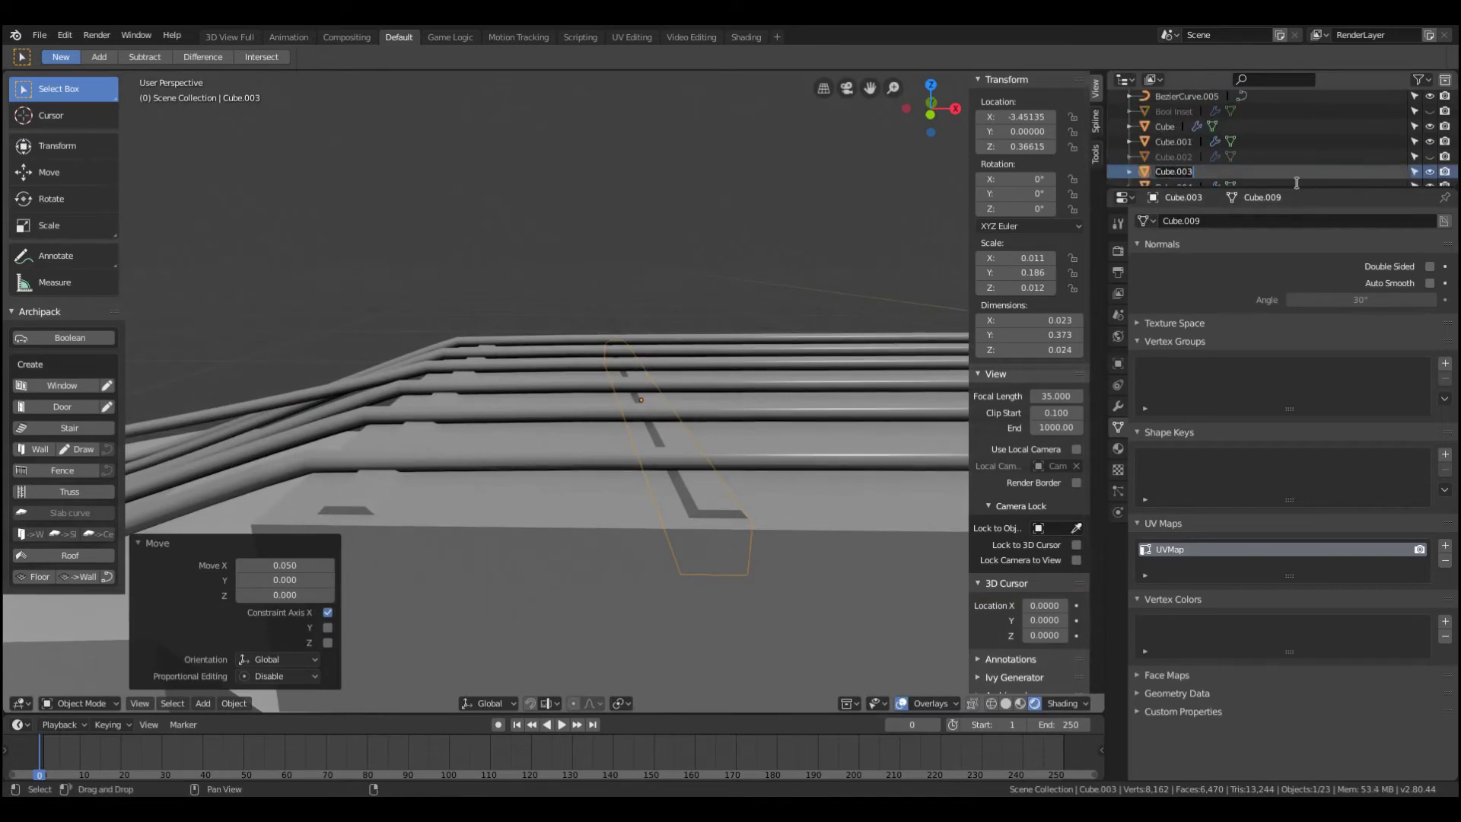
key("KP_7")
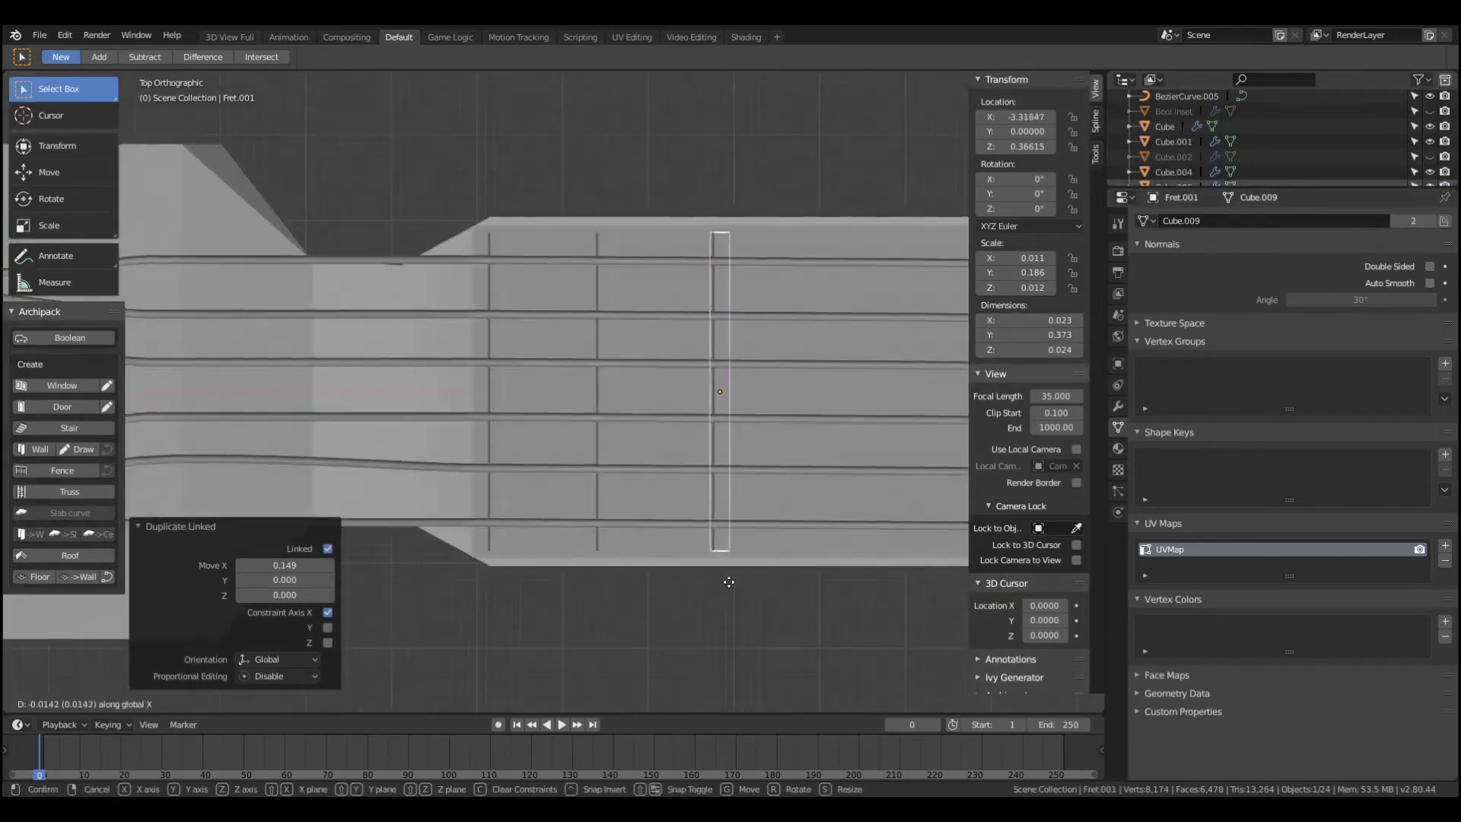
scroll(724, 581, "down", 3)
- Make several linked fret copies constrained along X, spaced down the neck
key("alt+d")
key("x")
left_click(767, 495)
key("alt+d")
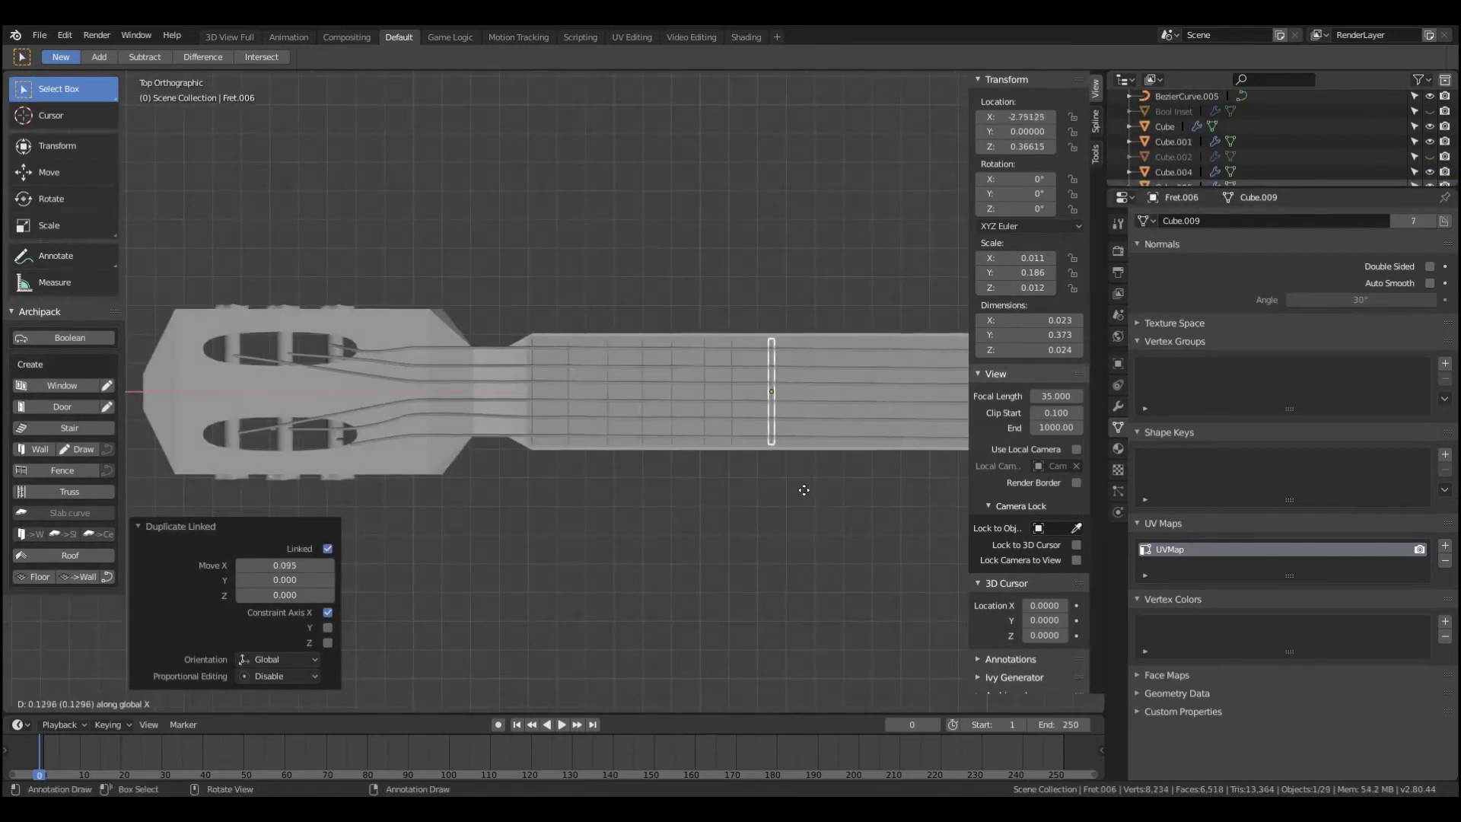
scroll(843, 487, "down", 3)
scroll(764, 455, "up", 3)
left_click(767, 452)
key("alt+d")
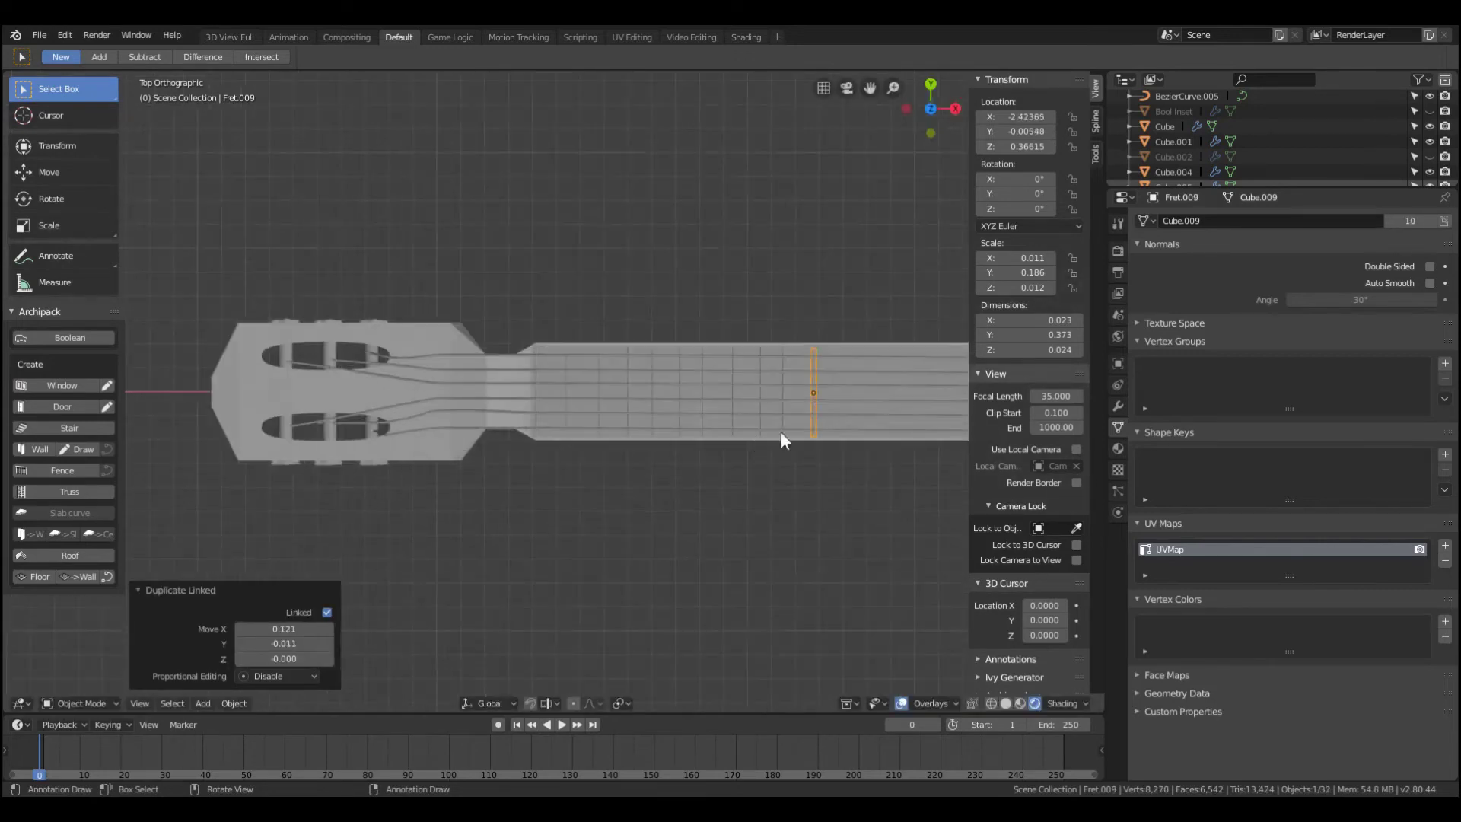
left_click(783, 434)
key("alt+d")
scroll(799, 441, "down", 3)
scroll(824, 439, "up", 3)
left_click(824, 439)
- Add more linked fret copies toward the body end of the neck
scroll(828, 445, "up", 2)
key("alt+d")
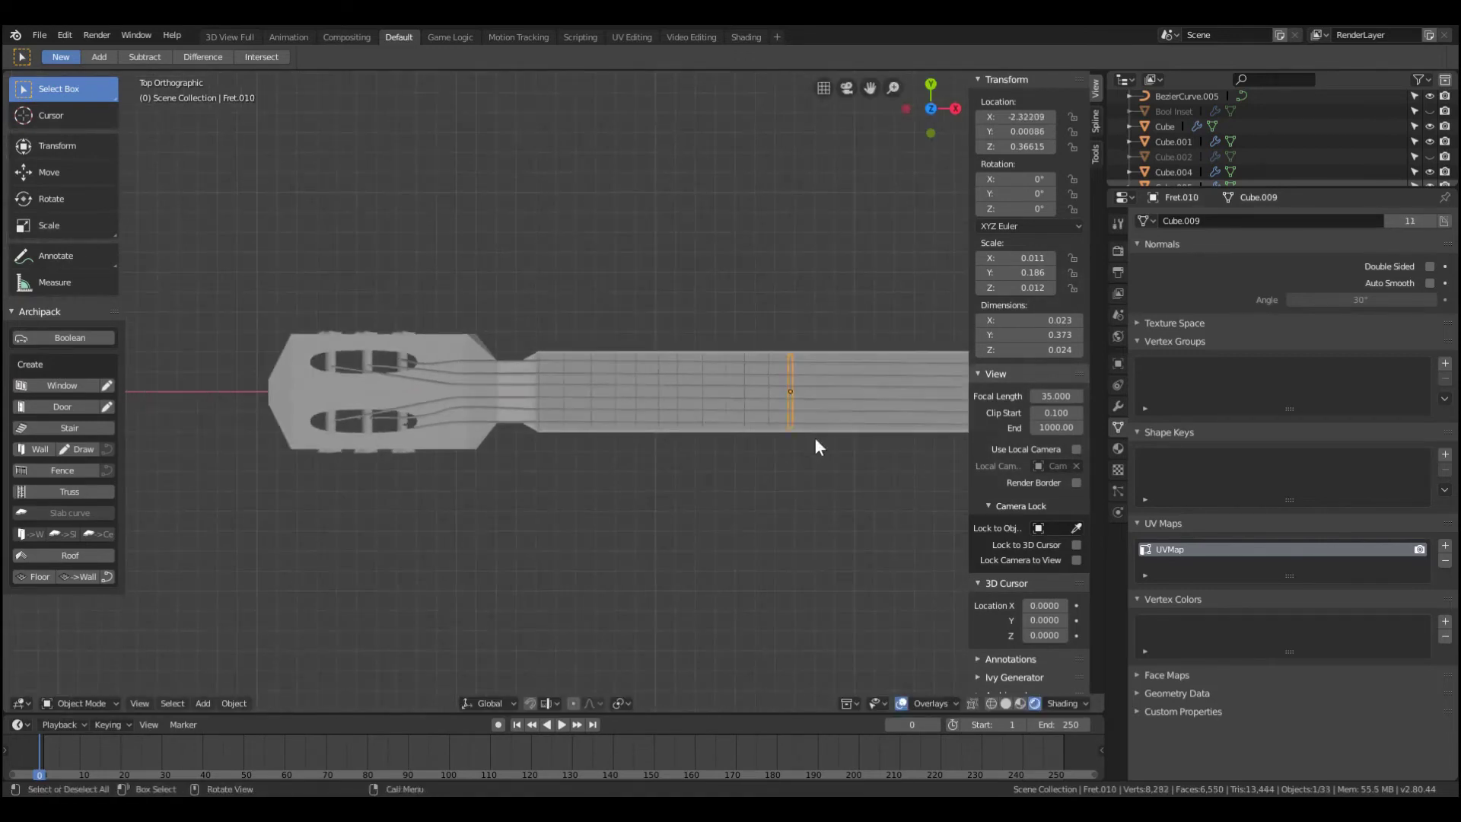
left_click(822, 440)
key("alt+d")
left_click(856, 437)
key("alt+d")
scroll(845, 445, "down", 3)
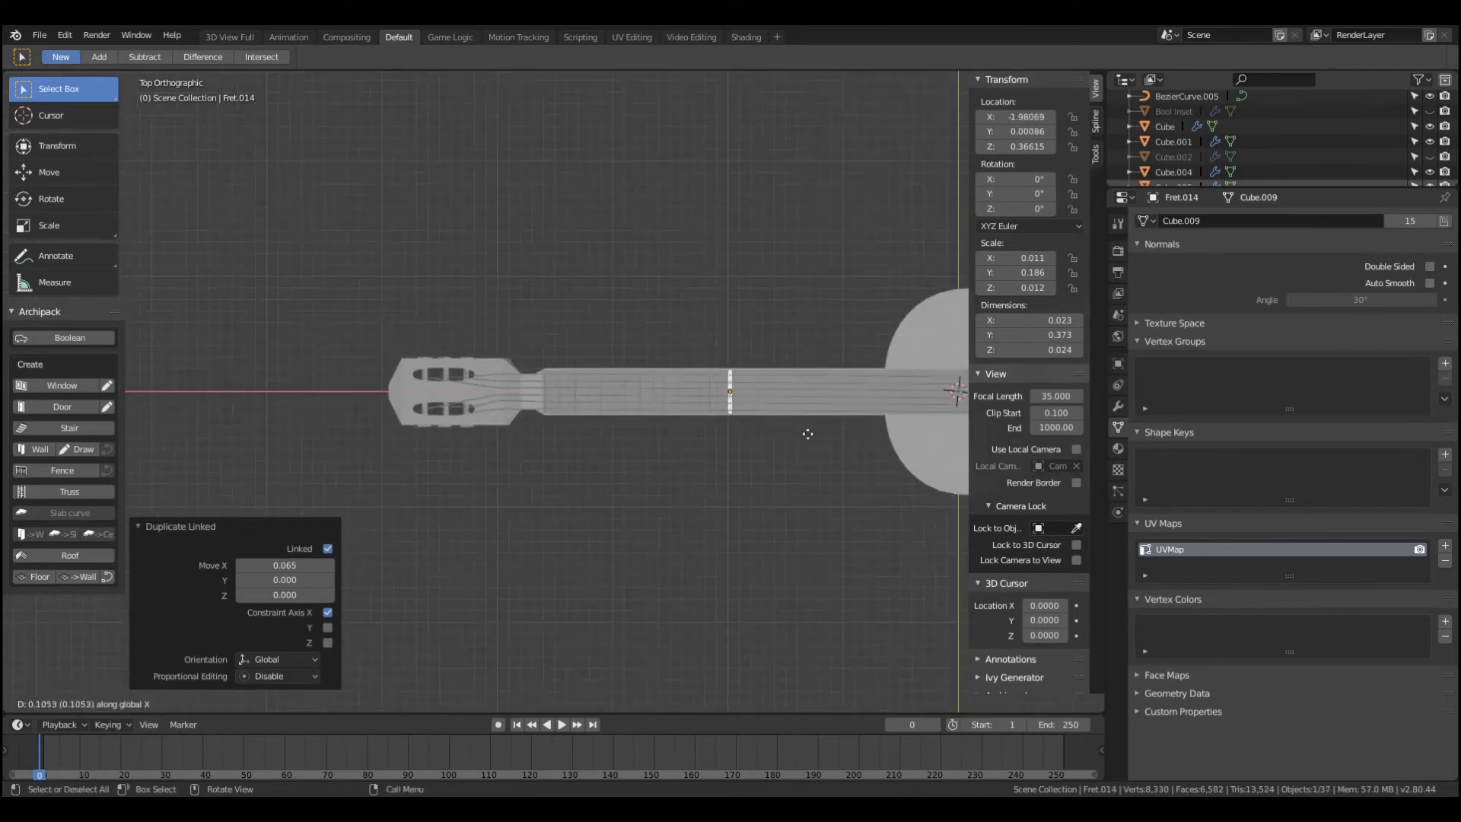
scroll(837, 445, "up", 3)
scroll(833, 449, "down", 2)
middle_click_drag(834, 449, 852, 426)
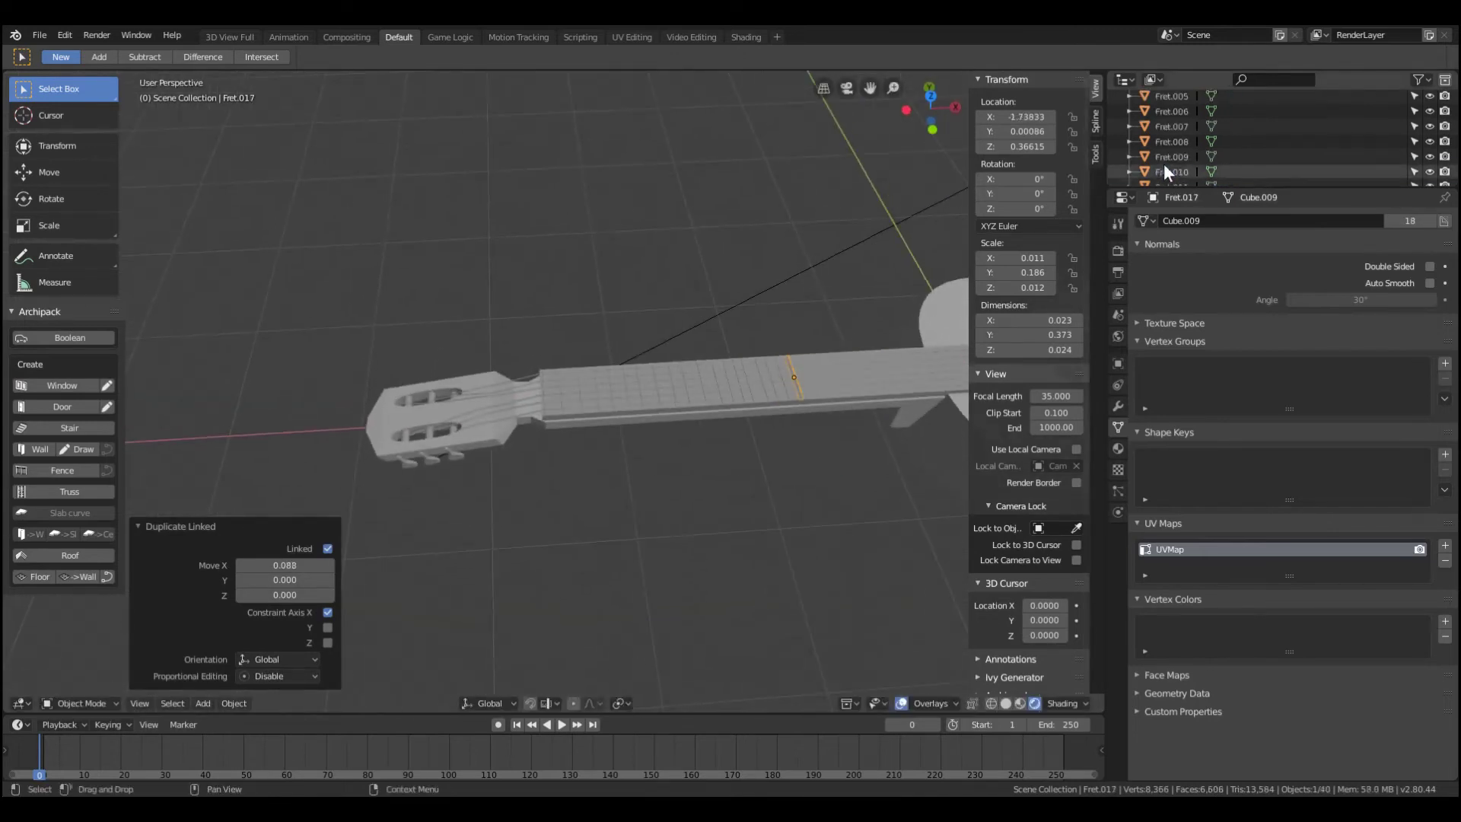
scroll(1163, 163, "down", 3)
scroll(1185, 146, "down", 2)
- Box-select the whole row of frets in a front wireframe view
left_click(1163, 156, "ctrl")
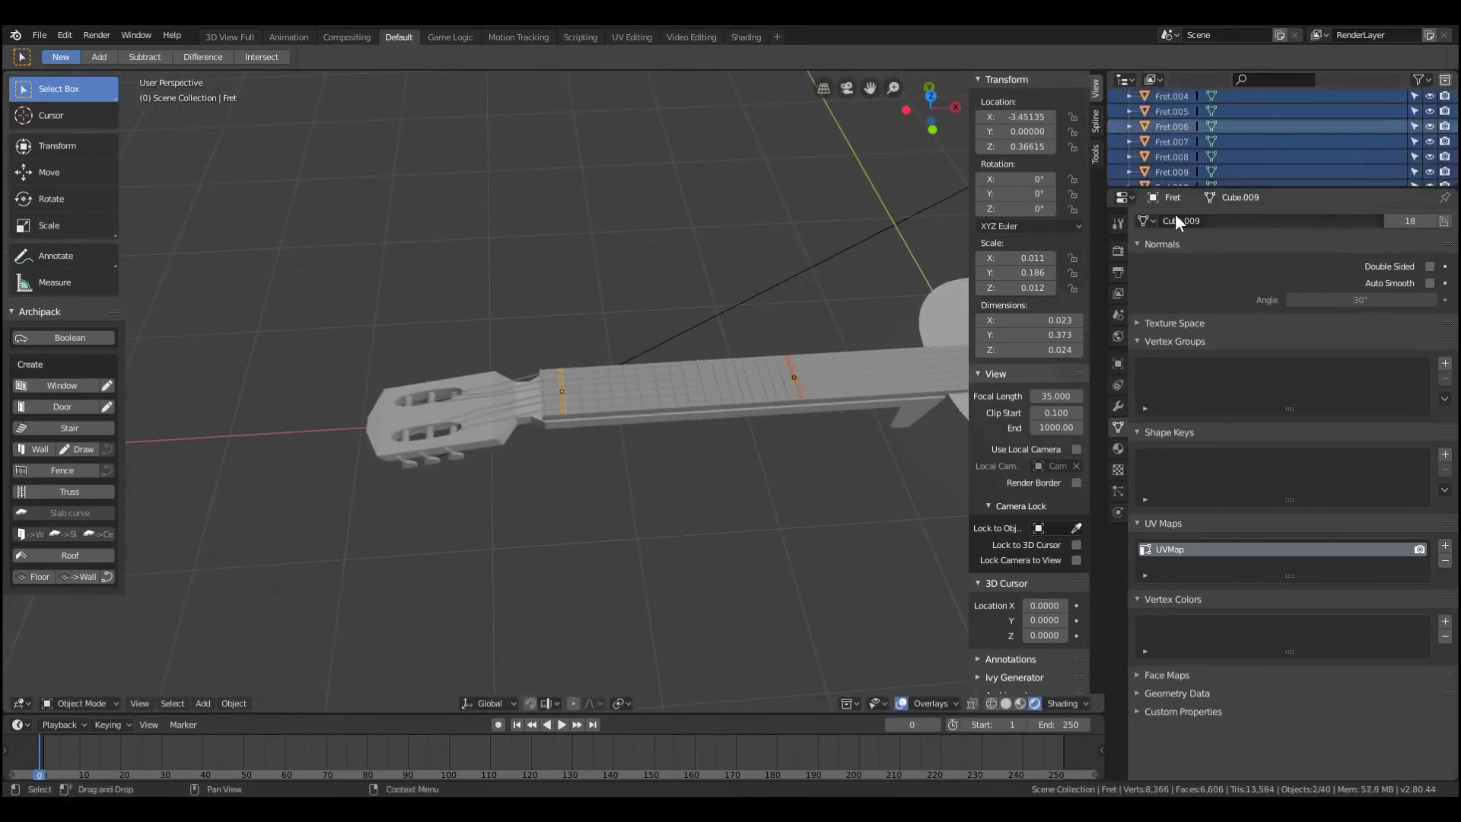
scroll(1144, 166, "down", 3)
left_click(1162, 172, "ctrl")
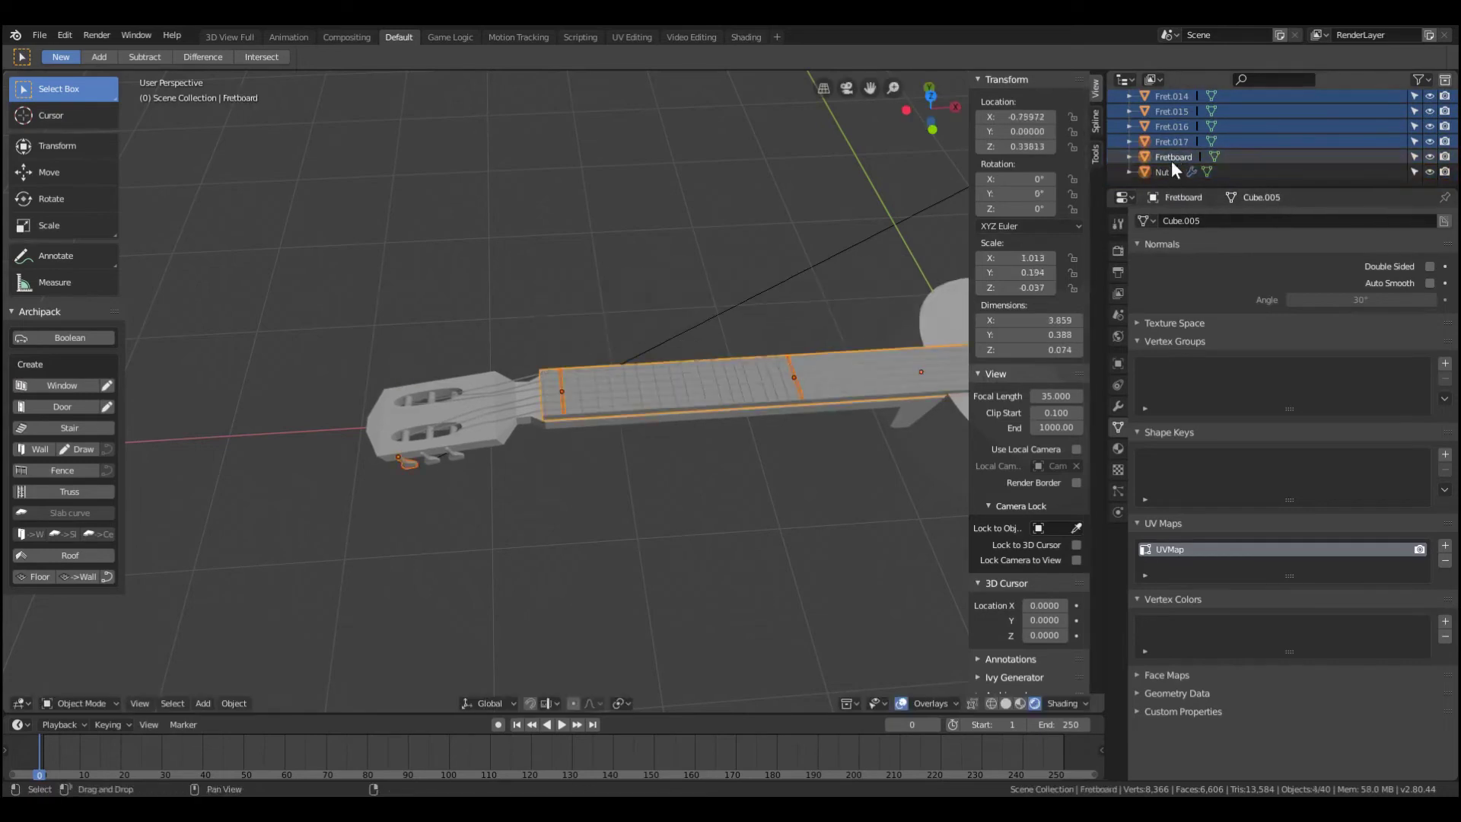
left_click(1171, 126)
key("KP_1")
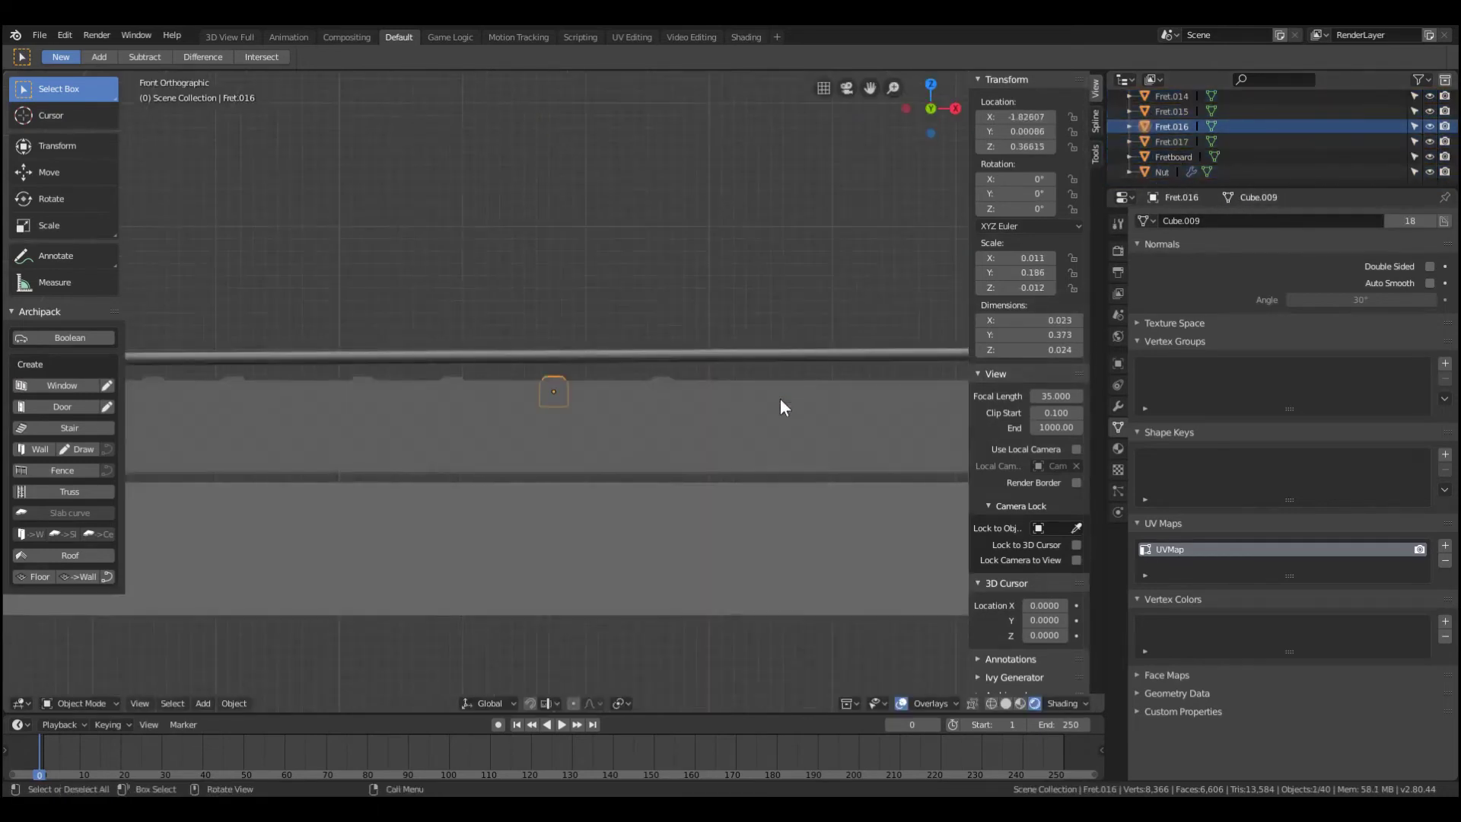
key("z")
left_click(607, 497)
key("b")
left_click_drag(257, 394, 259, 396)
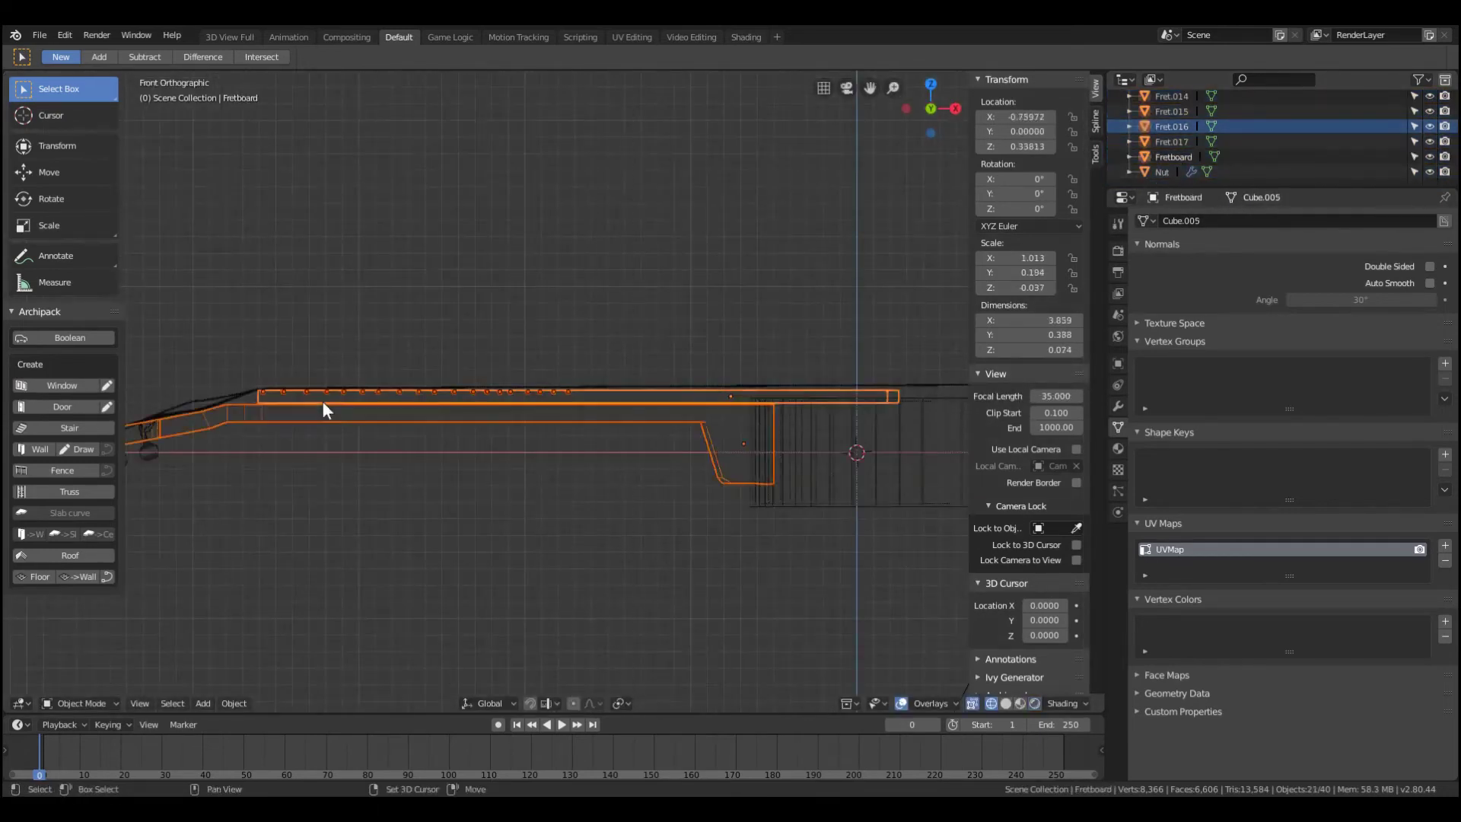
left_click(1173, 157, "ctrl")
- Shift the fret row along X and scale it along X to fit the fretboard
key("KP_7")
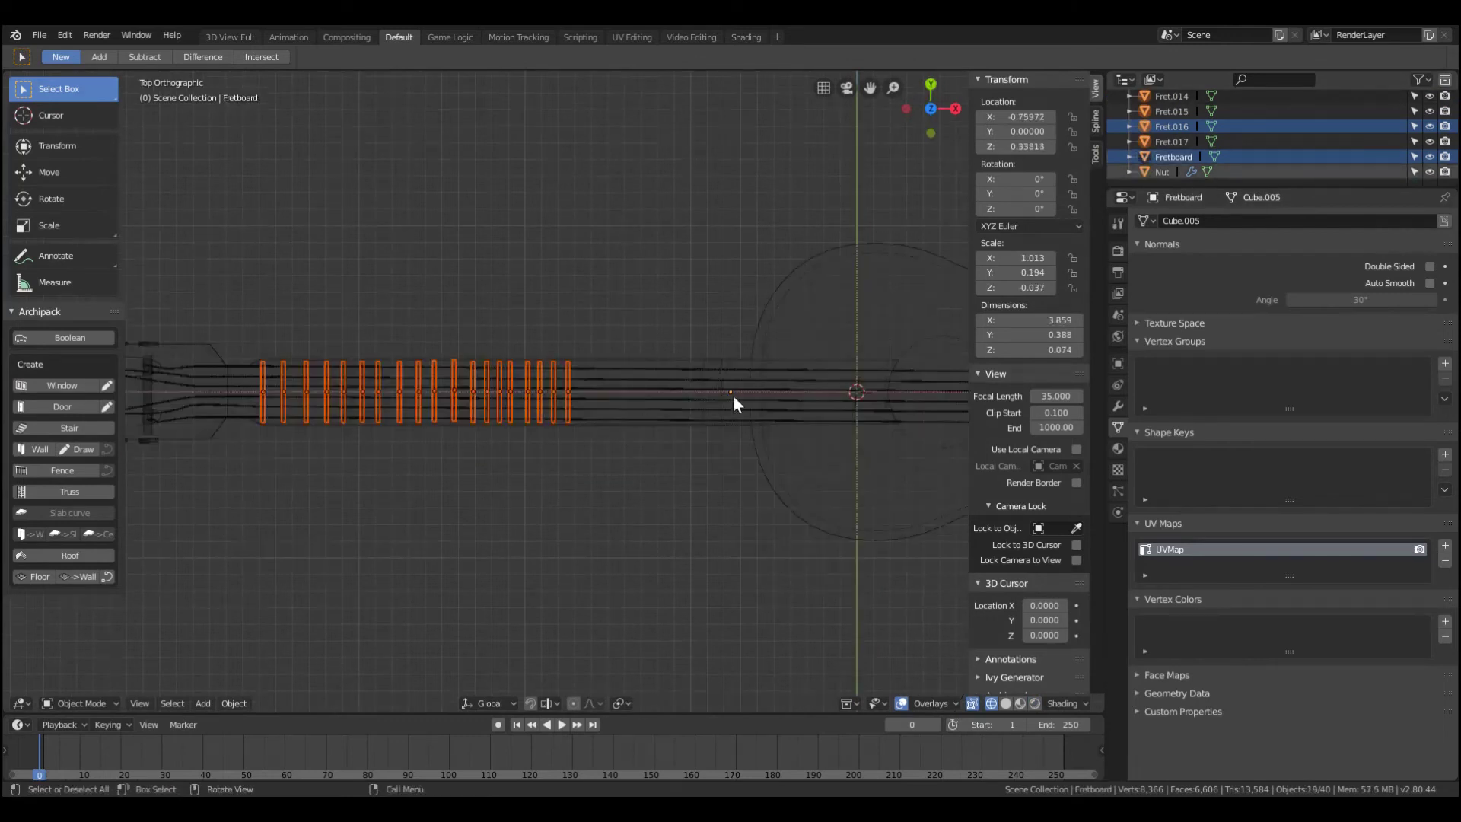
key("g")
key("x")
left_click(670, 415)
key("s")
key("x")
mouse_move(616, 432)
middle_mouse_down()
mouse_move(652, 404)
mouse_move(818, 436)
mouse_move(405, 385)
mouse_move(386, 424)
mouse_move(670, 474)
middle_mouse_up()
key("Escape")
- Raise the frets above the fretboard surface and return to solid top view
key("shift+z")
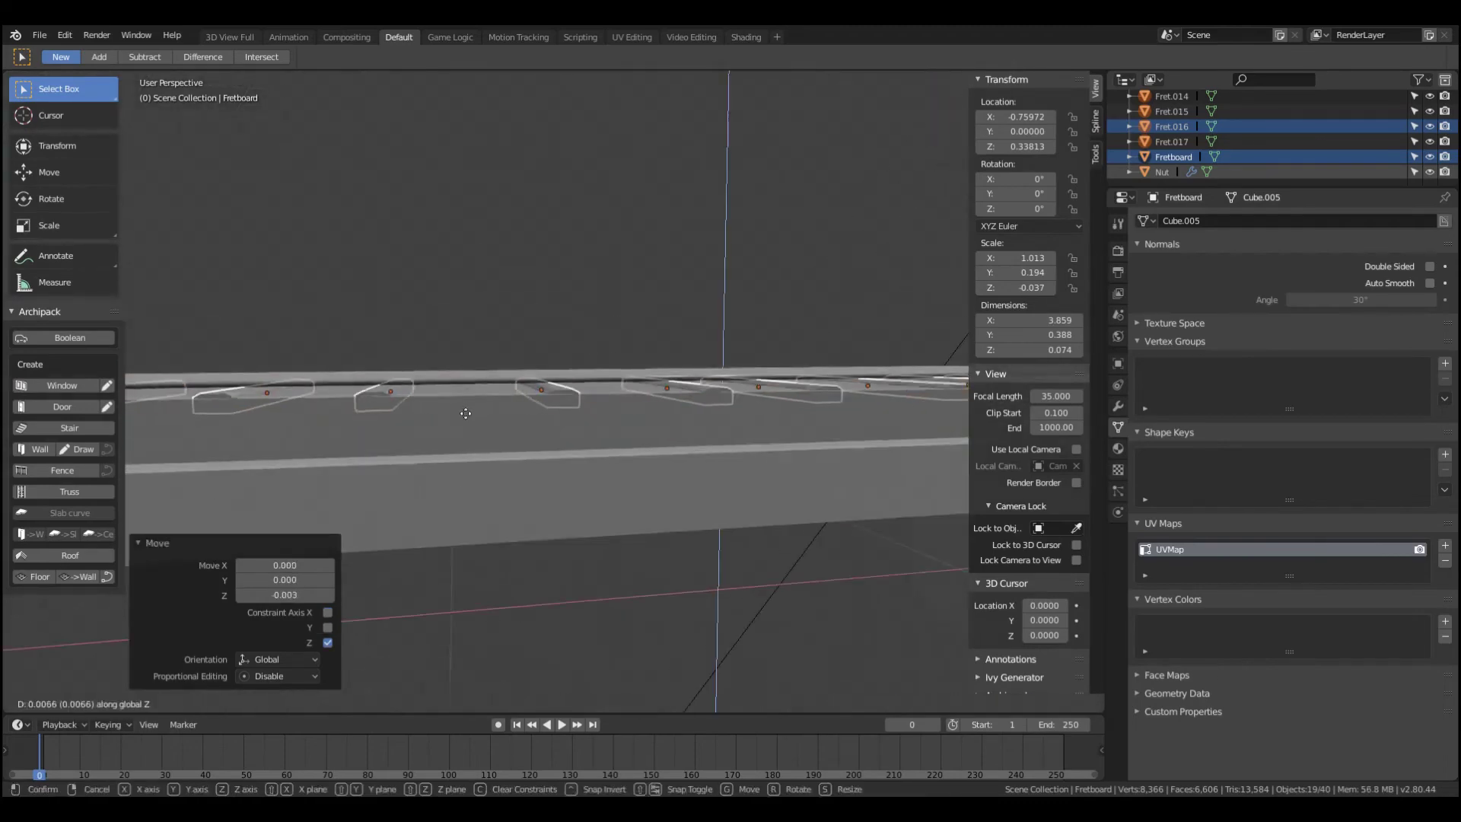
left_click(548, 703)
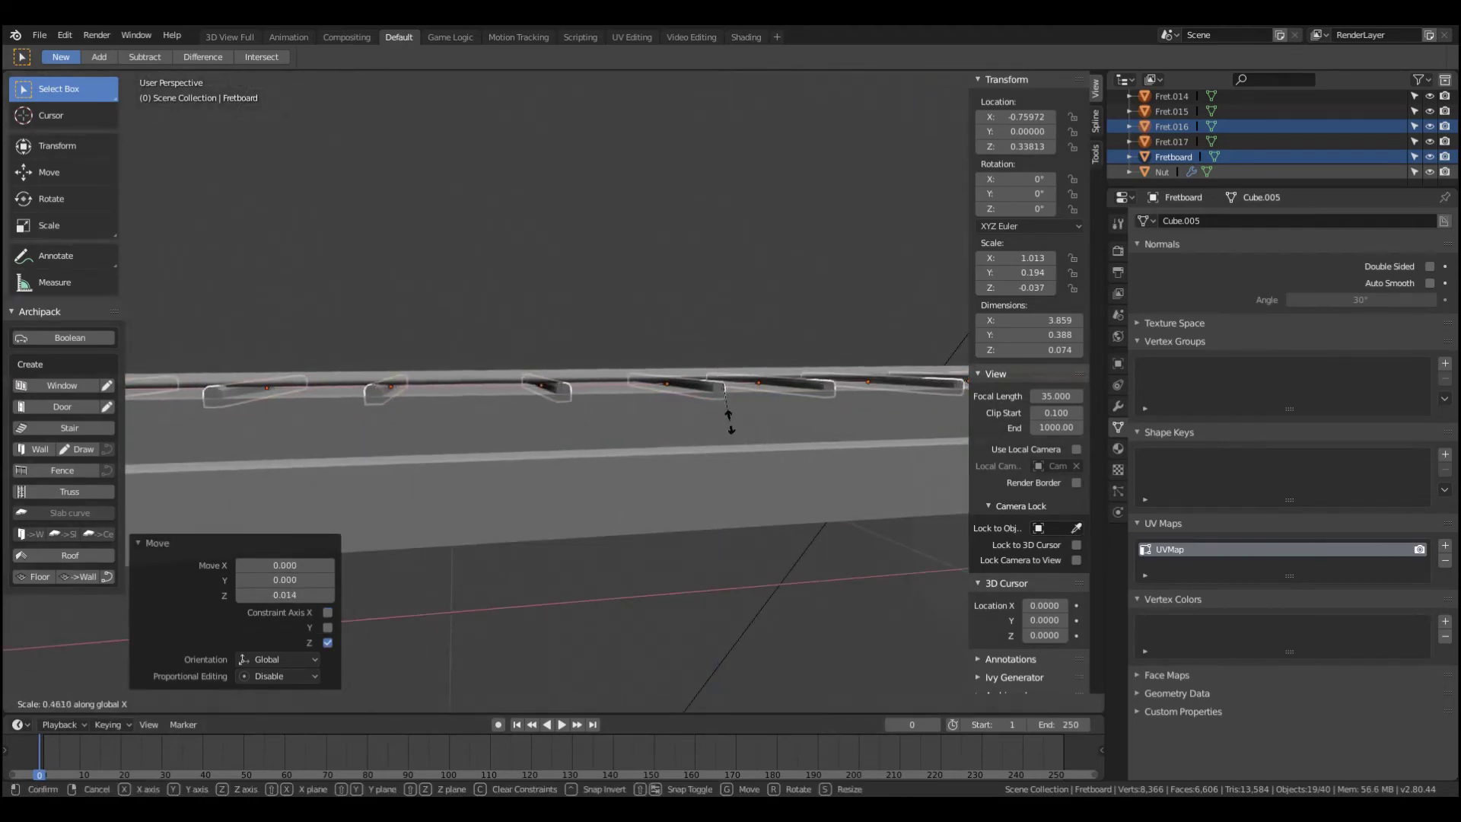
middle_click_drag(731, 414, 560, 505)
scroll(561, 506, "down", 5)
key("KP_7")
scroll(213, 450, "up", 3)
left_click(348, 435)
- Nudge Fret.016 and Fret.013 along the neck
key("shift+z")
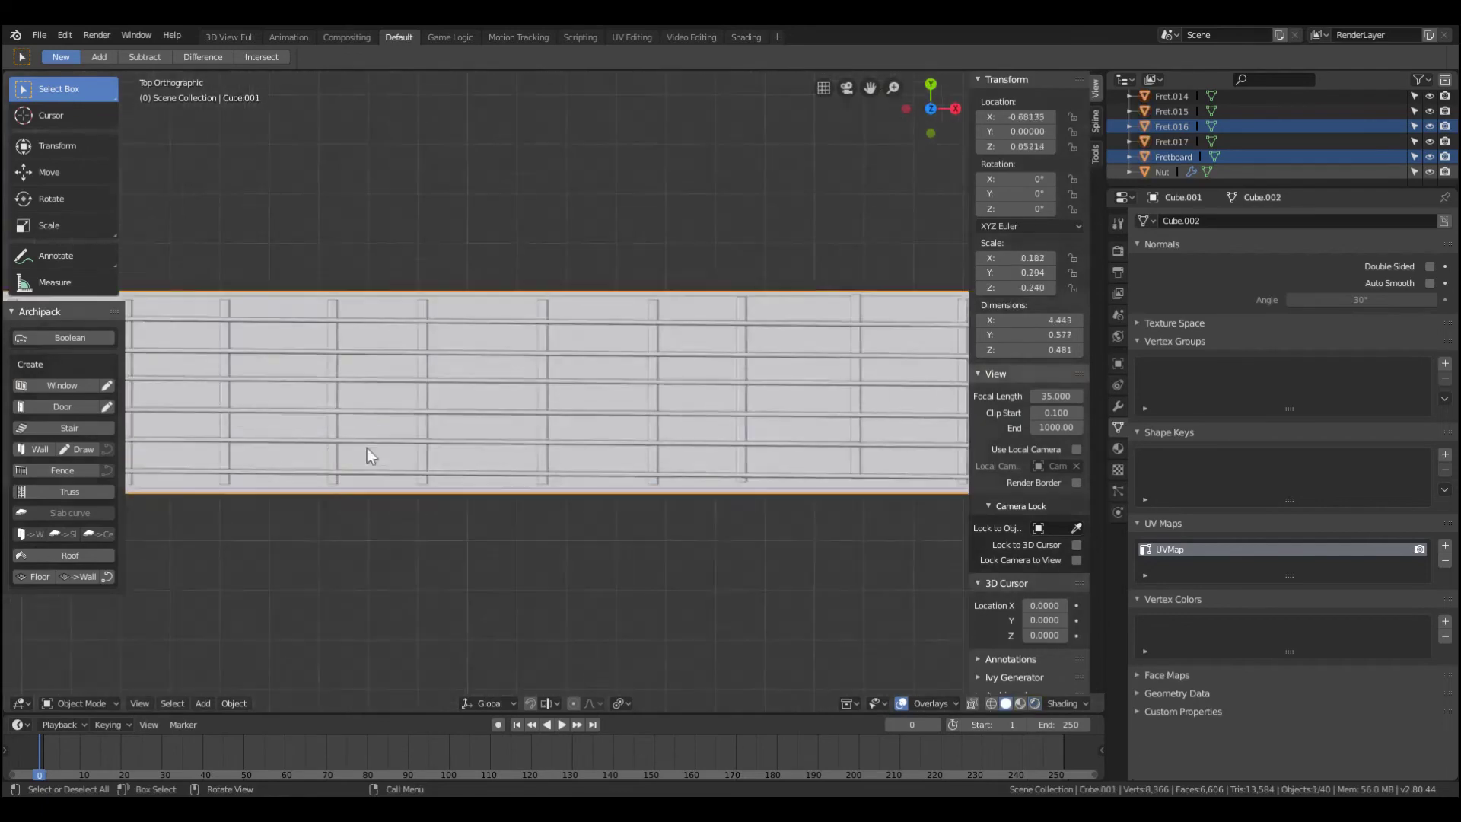
left_click(183, 407, "shift")
scroll(874, 398, "down", 2)
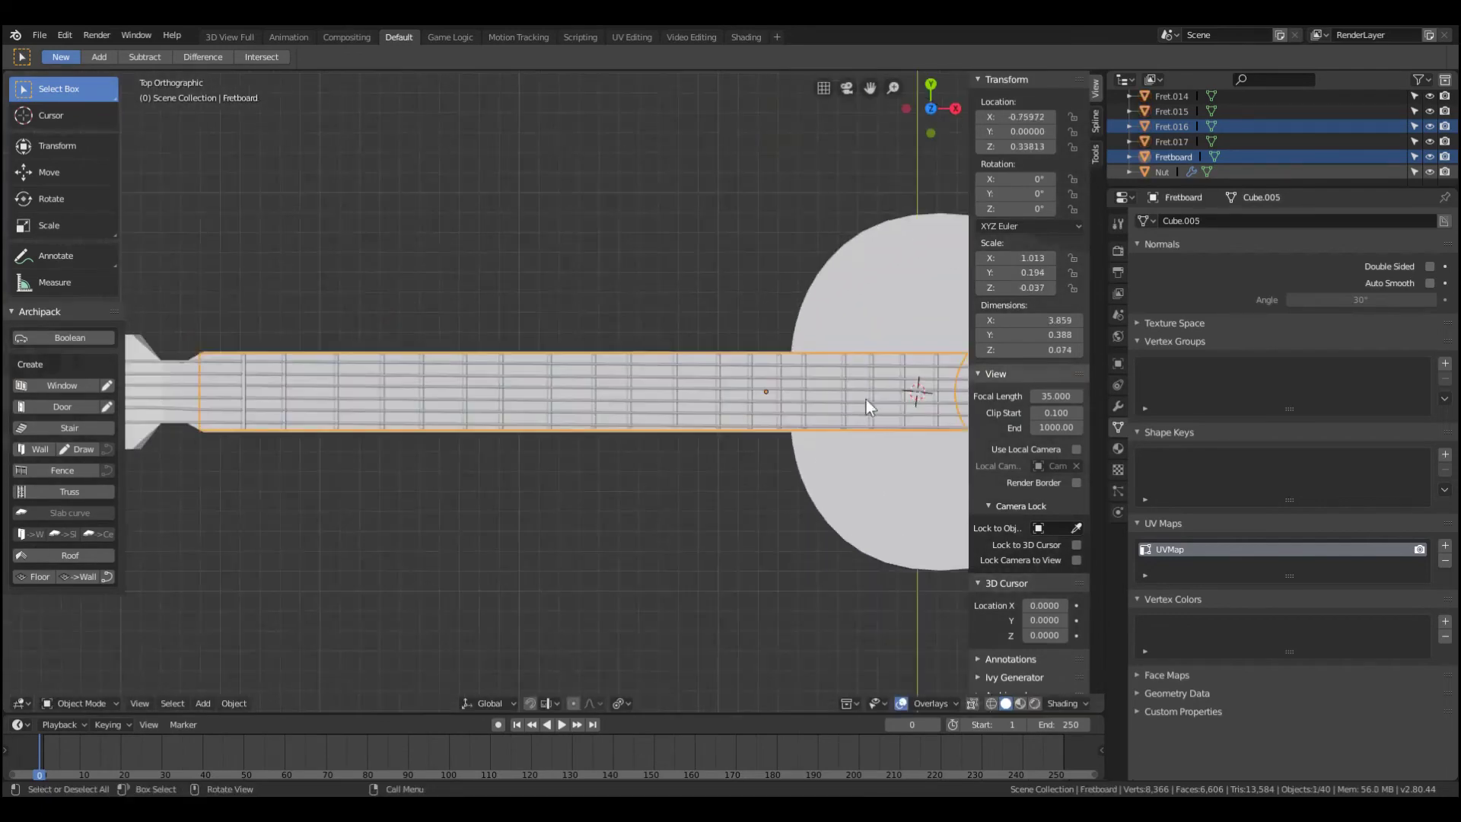
left_click(913, 394)
key("g")
left_click(913, 335)
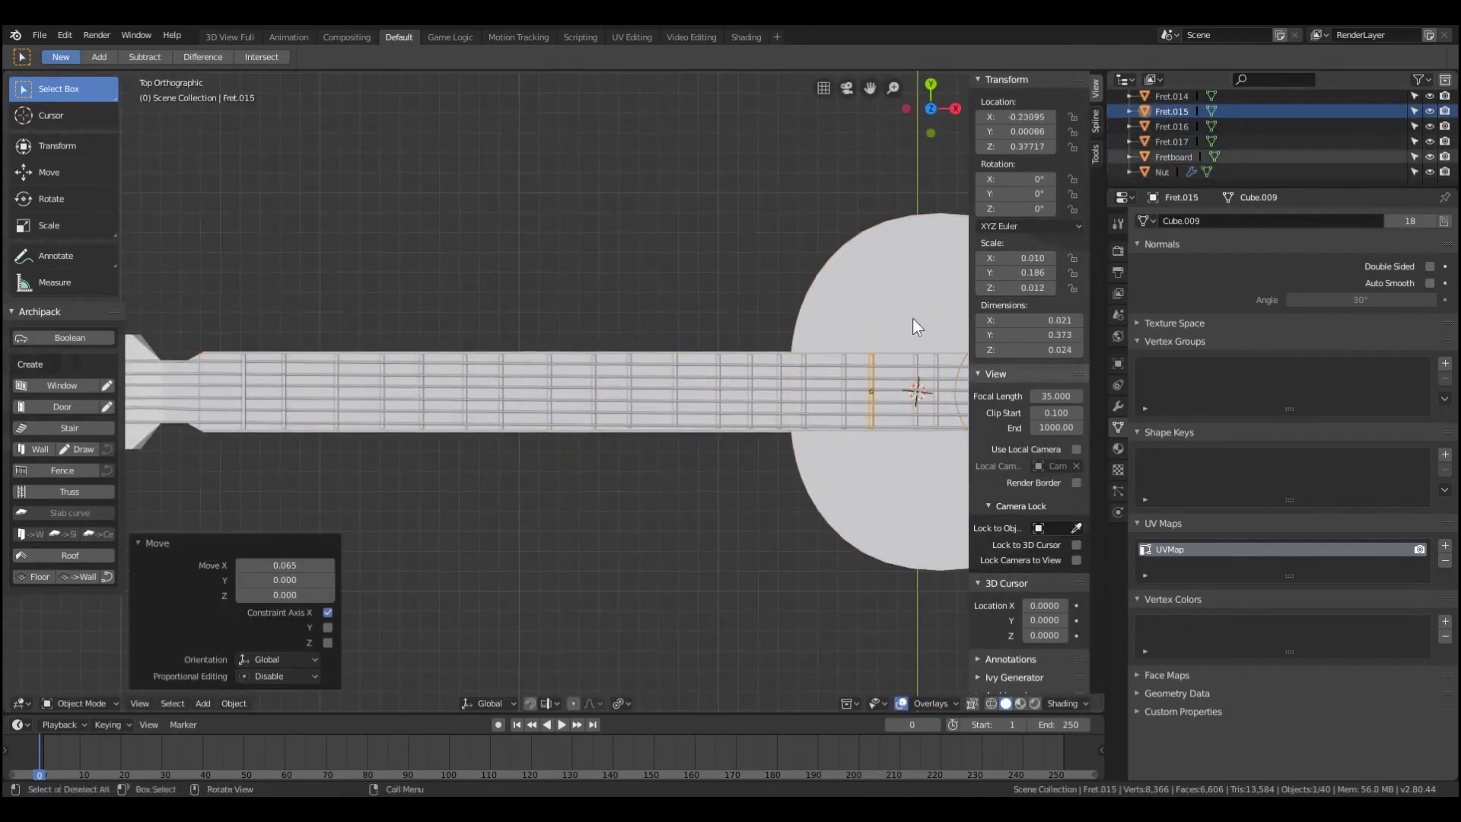
scroll(1178, 90, "up", 2)
left_click(1212, 123)
key("g")
key("x")
left_click(830, 327)
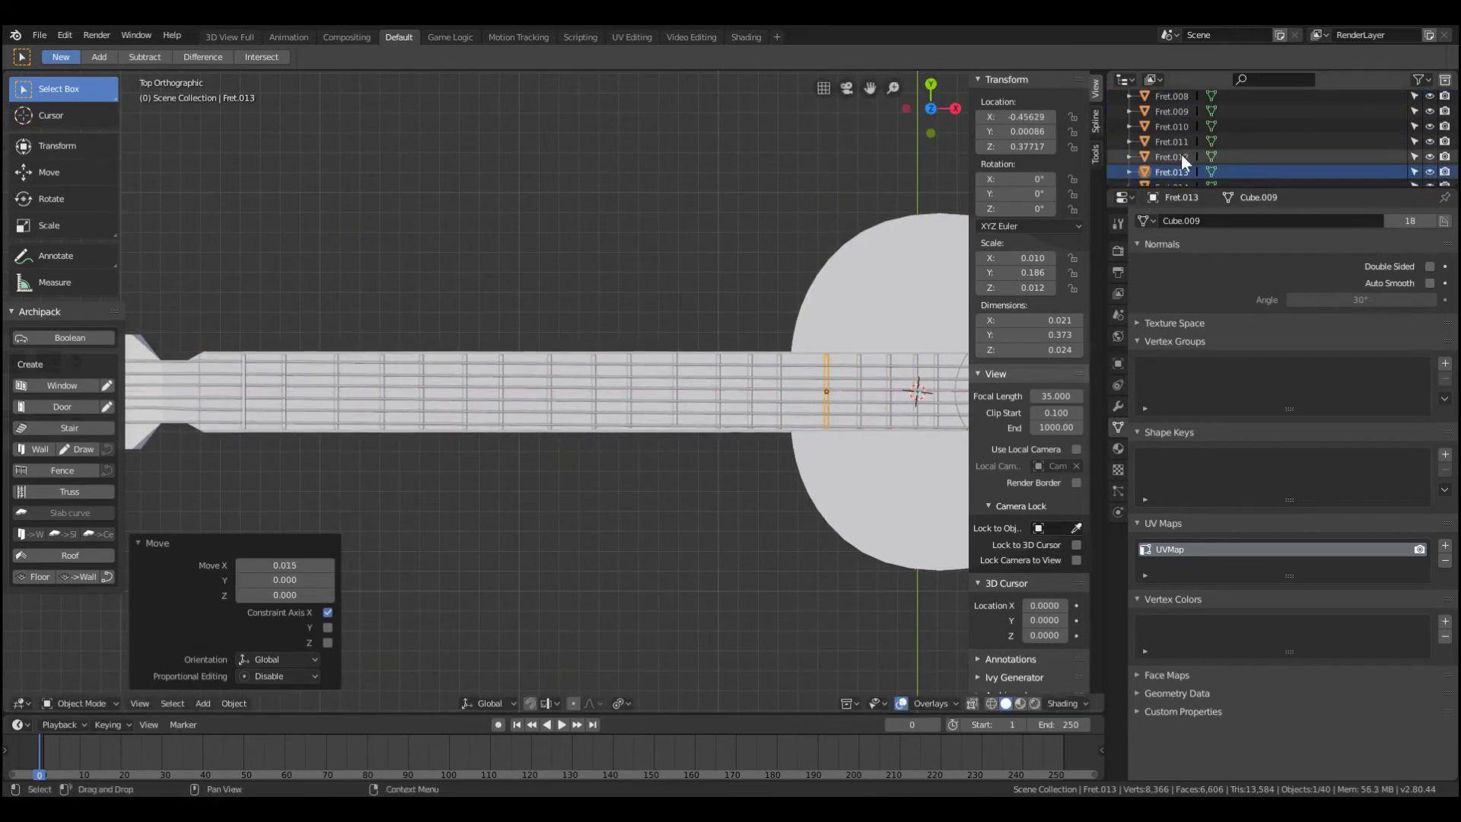
- Nudge Fret.009 along the neck and begin moving Fret.004
left_click(1230, 126)
left_click(1166, 124)
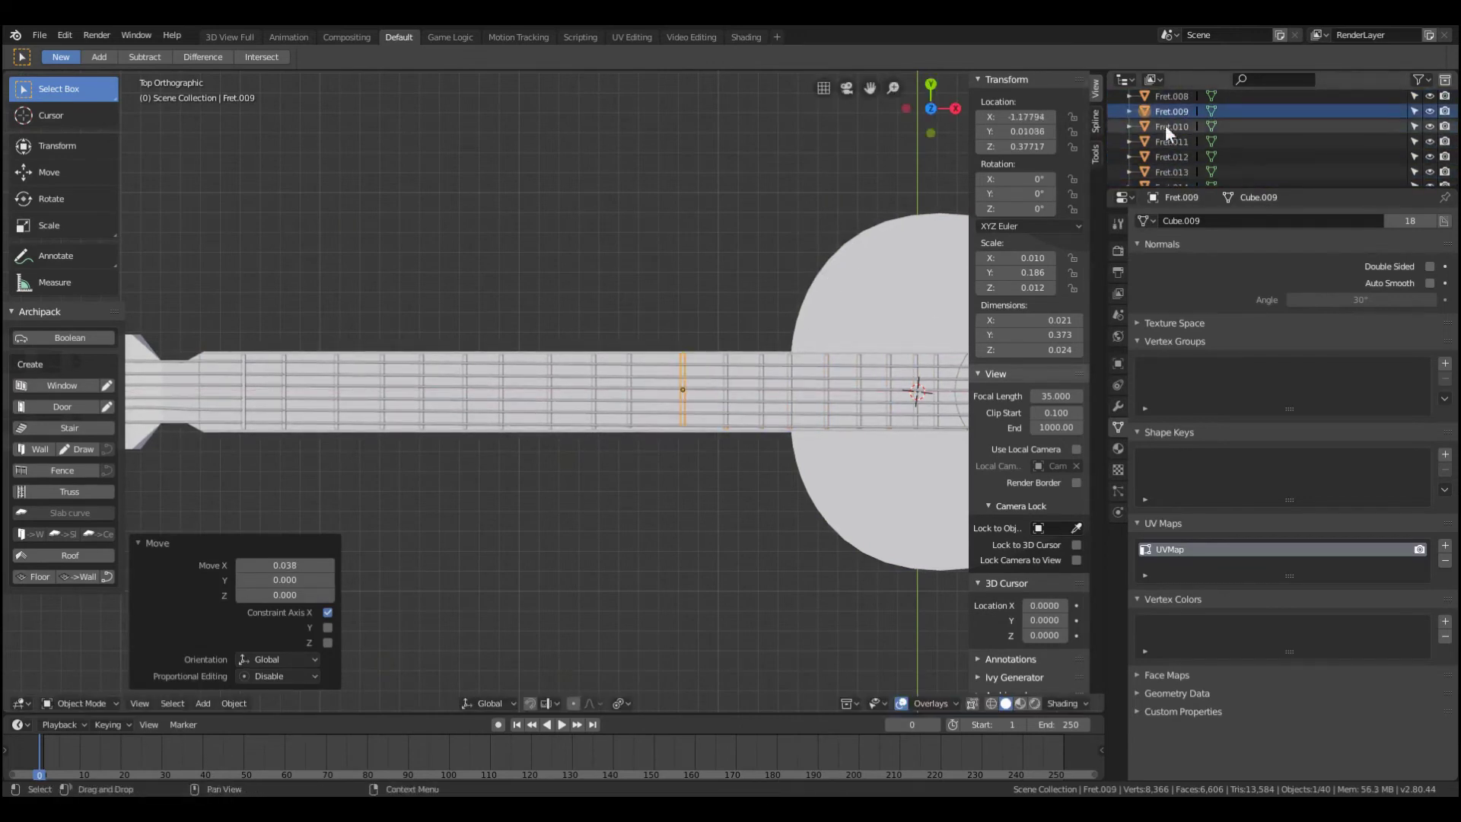
key("g")
key("x")
left_click(675, 323)
scroll(1172, 145, "up", 3)
left_click(1172, 172)
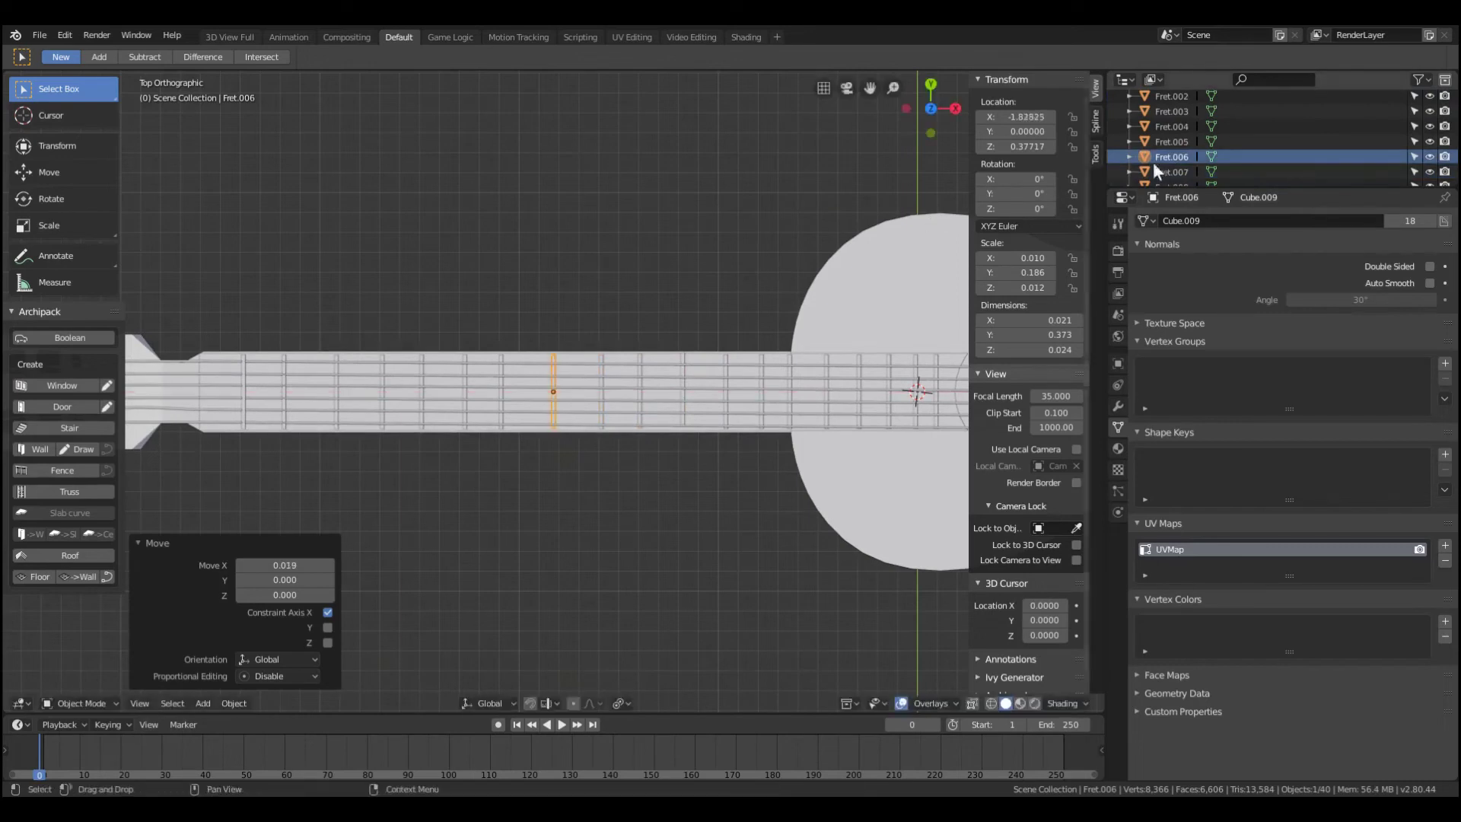
left_click(1172, 141)
left_click(1151, 111)
key("g")
key("x")
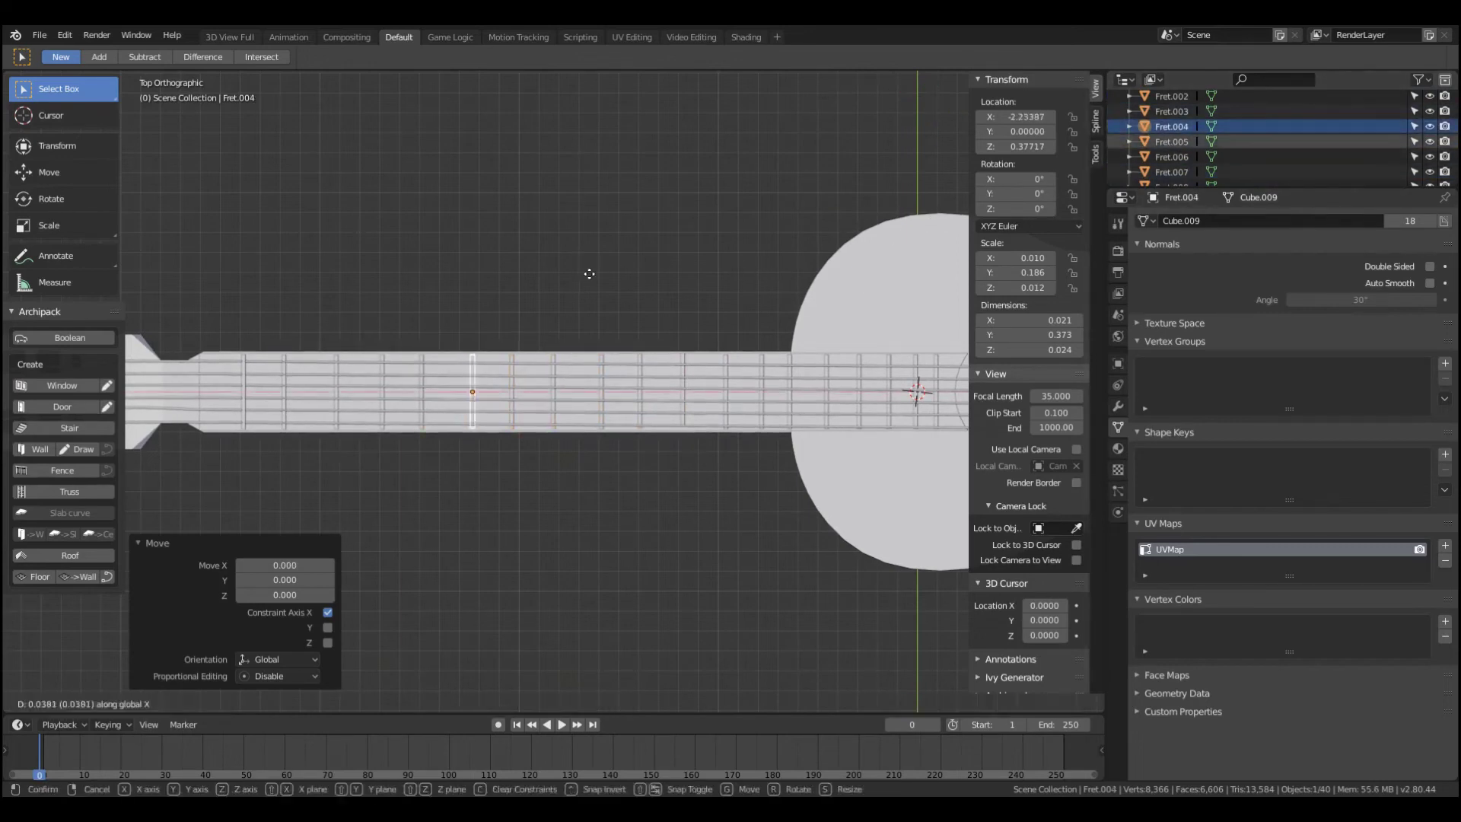
- Slide Fret.003 and the headstock-end Fret along the neck
left_click(1166, 125)
key("g")
key("x")
left_click(591, 274)
scroll(1172, 165, "up", 4)
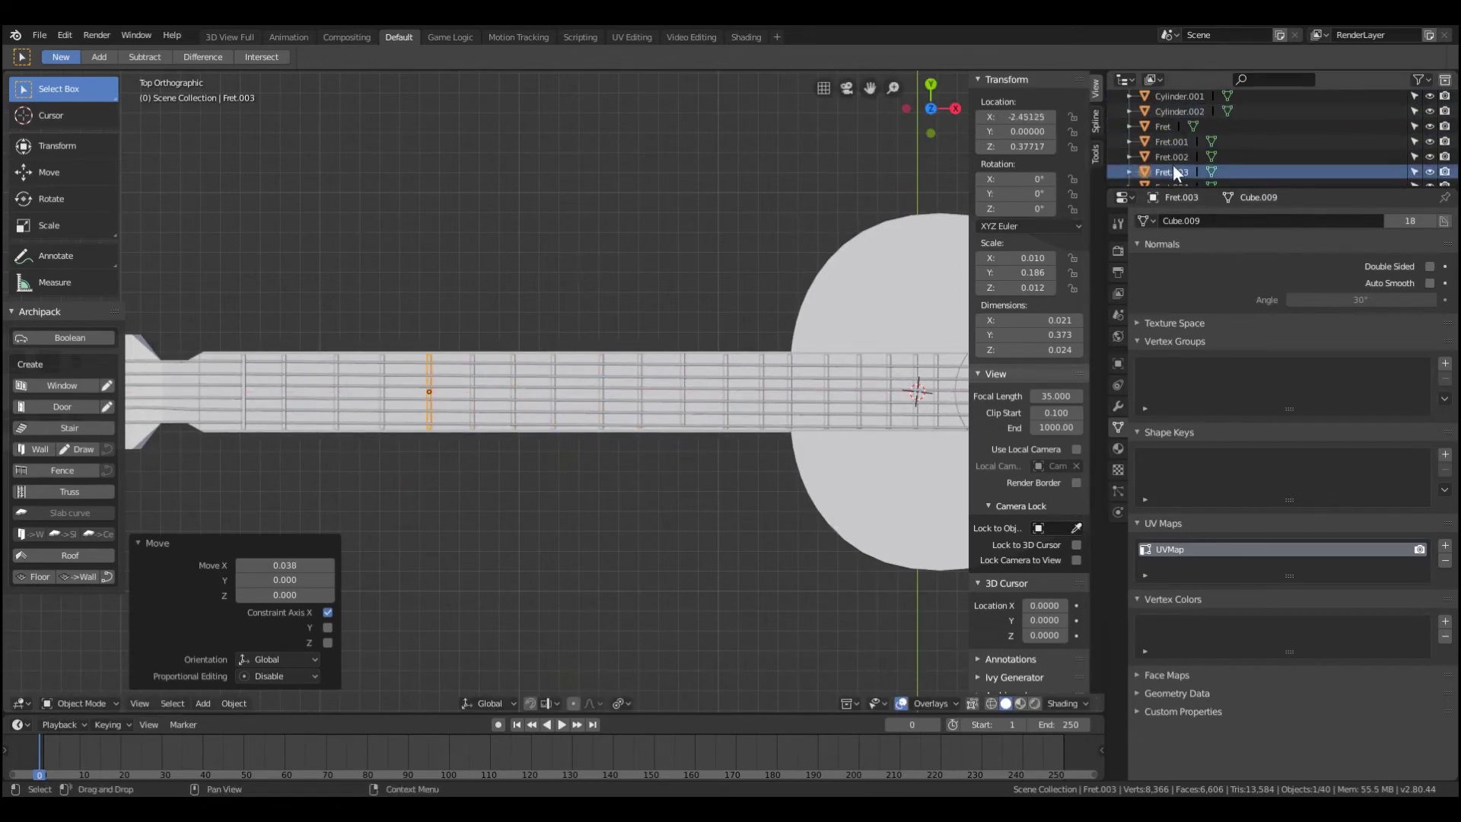
left_click(1172, 157)
left_click(1163, 126)
key("g")
key("x")
left_click(620, 274)
- Move the nut along the neck to its final position
scroll(1199, 129, "down", 8)
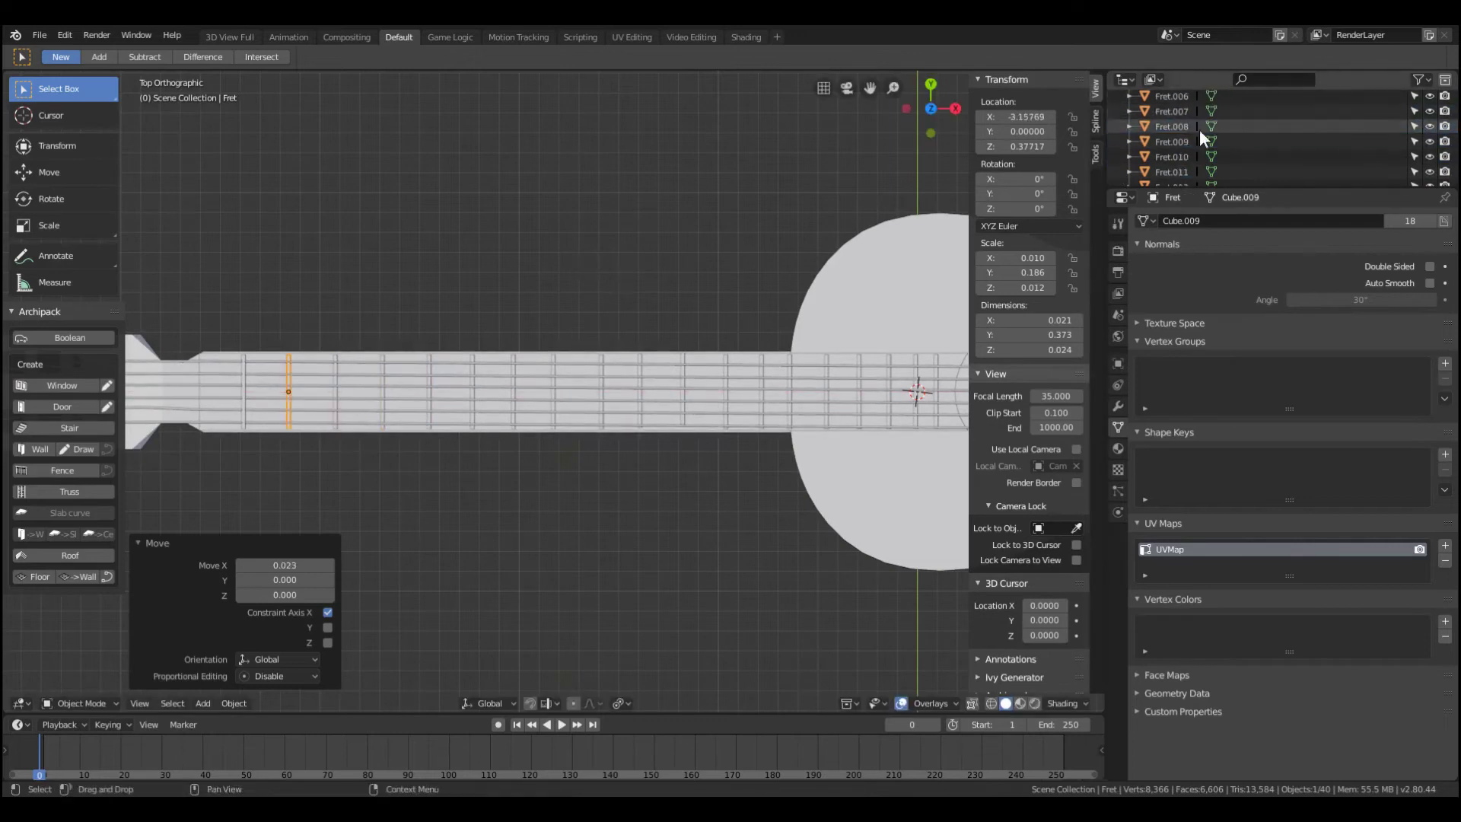
left_click(1162, 172)
key("g")
key("x")
left_click(480, 276)
- Make a linked copy of the fret piece and place it near the nut
mouse_move(479, 281)
middle_mouse_down()
mouse_move(367, 401)
mouse_move(251, 399)
middle_mouse_up()
left_click(372, 405)
left_click(240, 396)
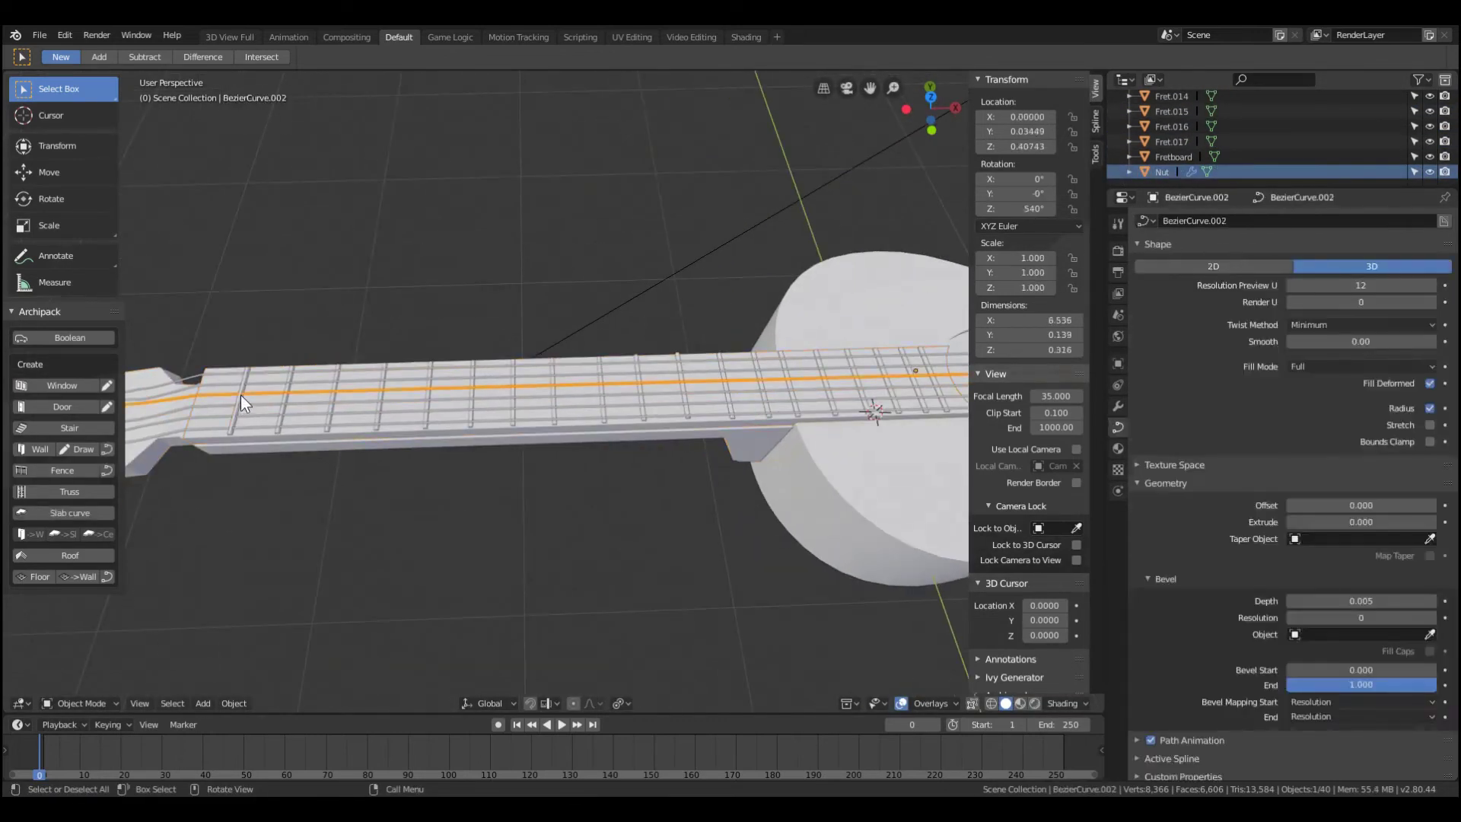
key("alt+d")
key("x")
left_click(273, 411)
- Adjust the copied piece's position along X and lower it along Z
key("g")
key("x")
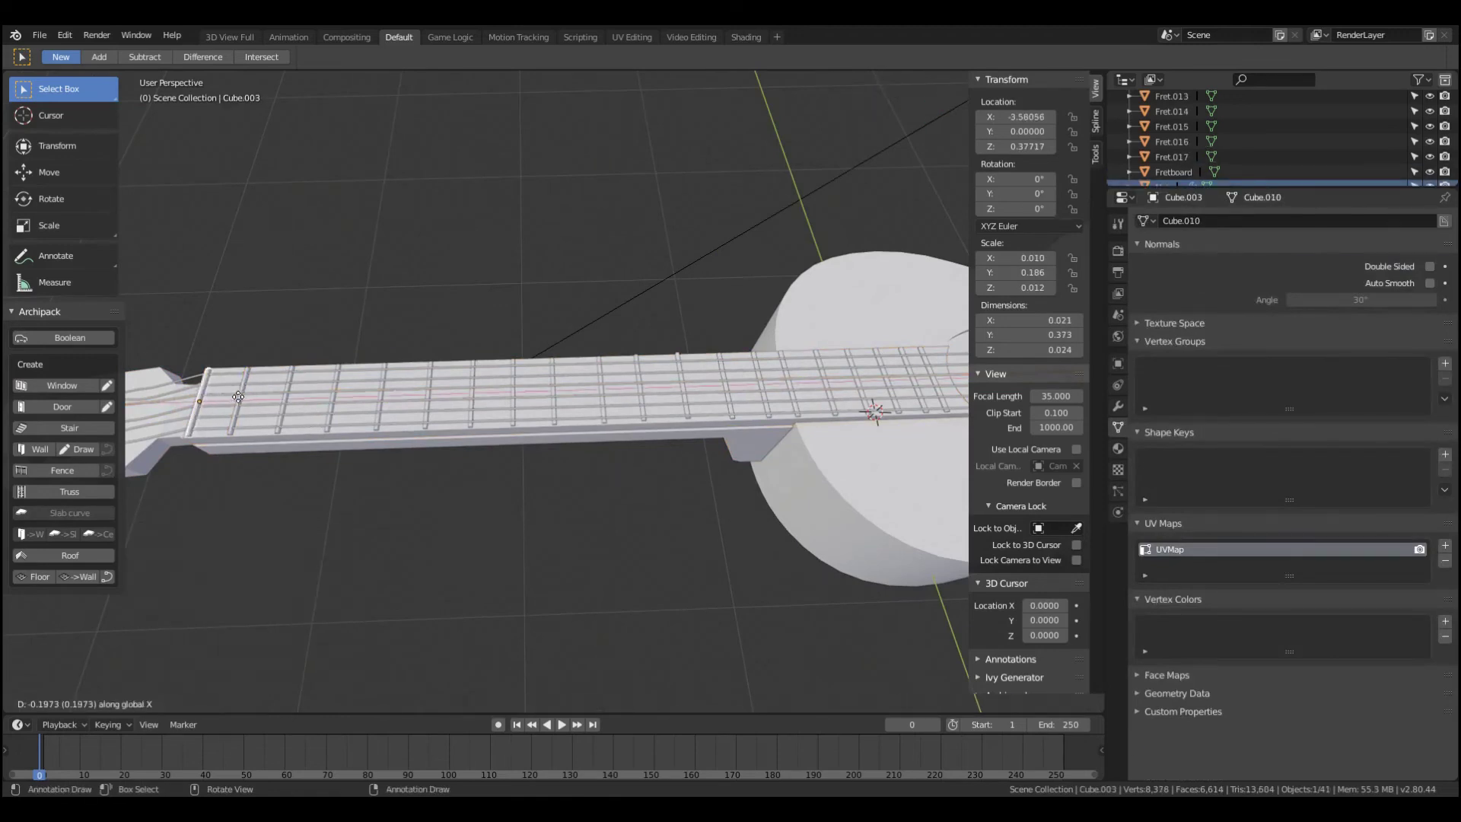
key("Escape")
middle_click_drag(273, 411, 332, 314)
key("g")
key("x")
left_click(264, 380)
key("g")
key("z")
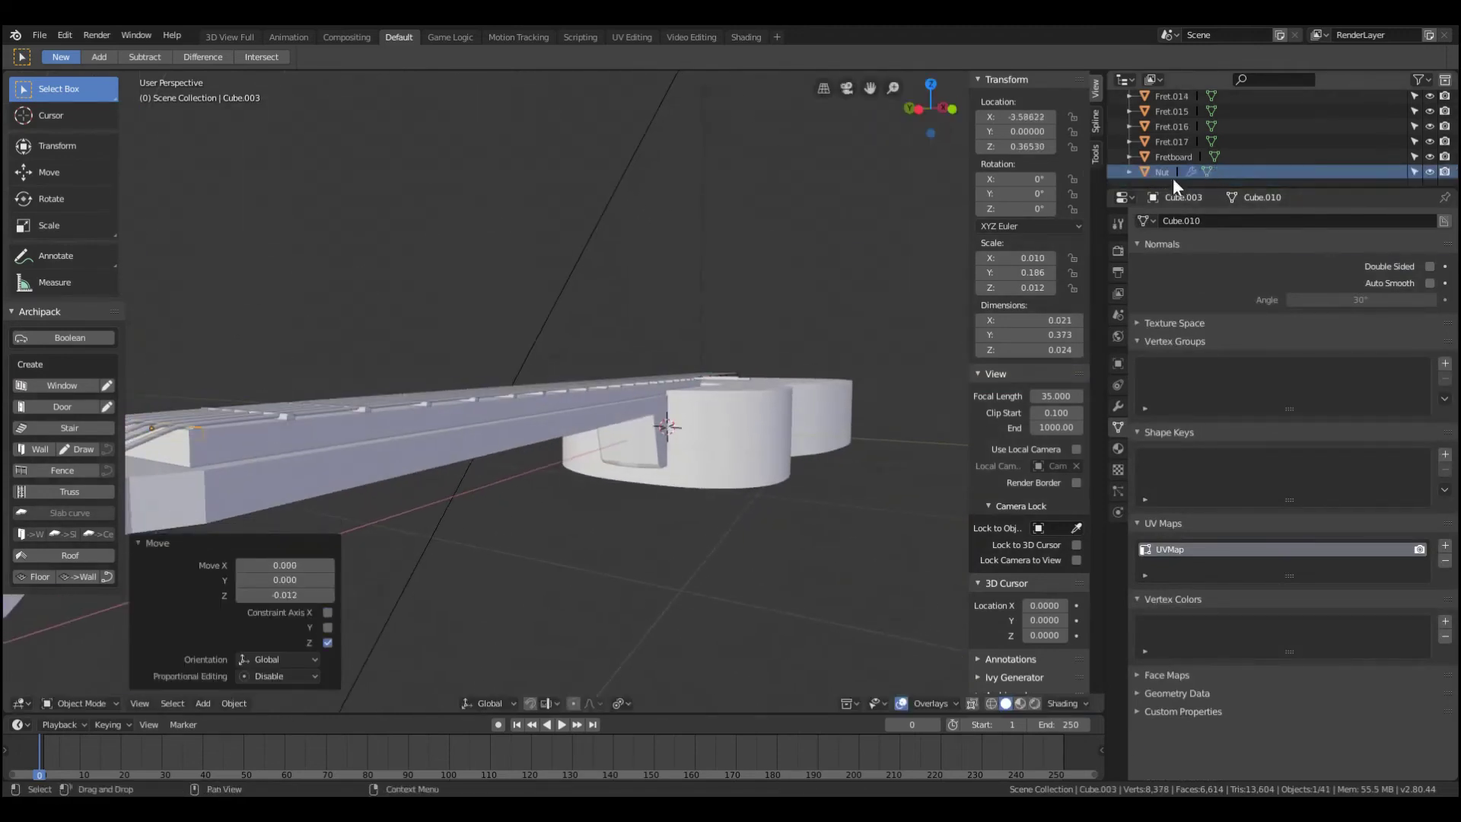
left_click(1180, 183)
- Rename the tuning peg object to 'Screw' and save guitar.blend
scroll(1180, 183, "down", 2)
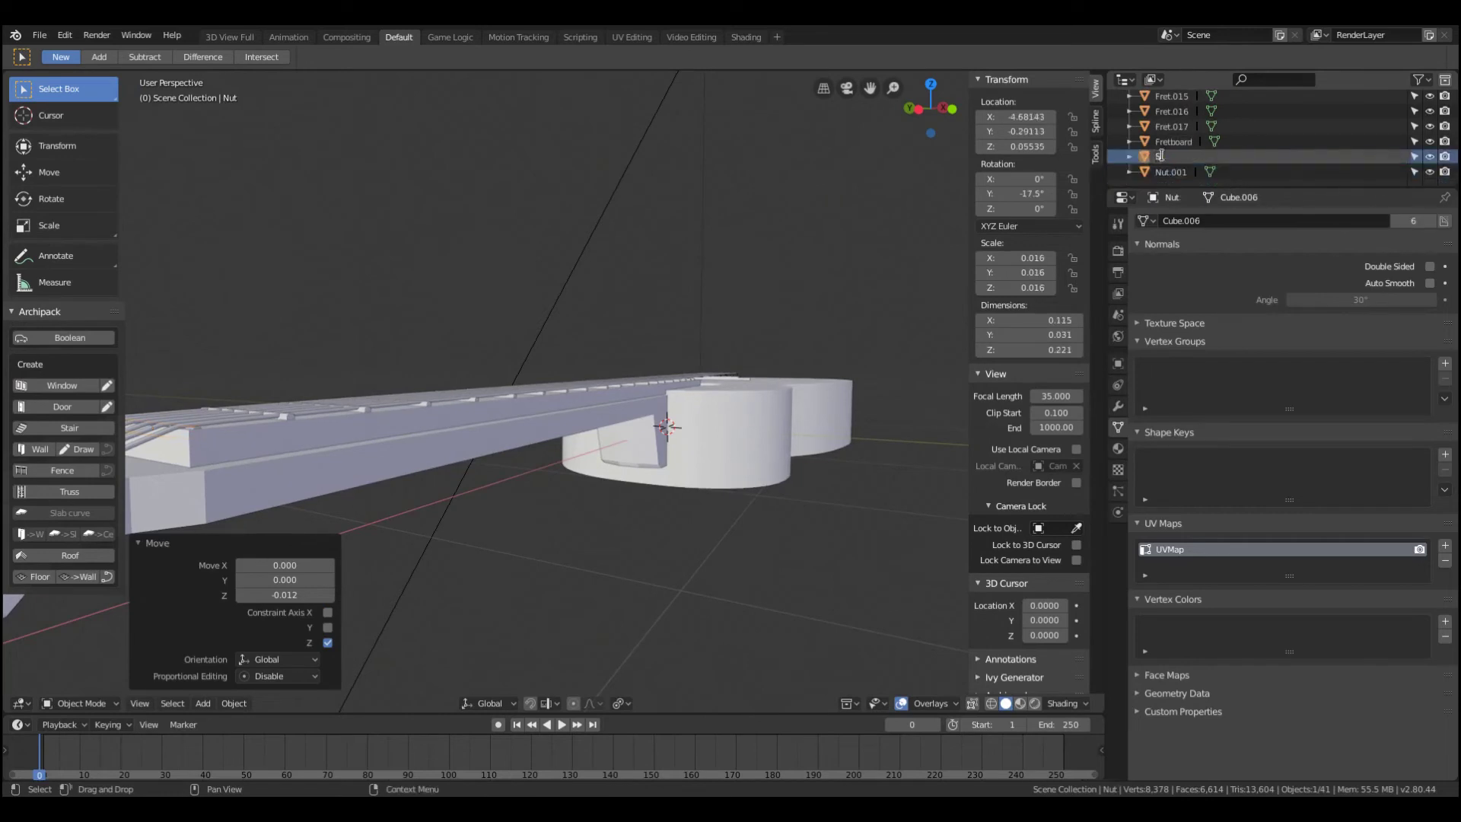
left_click(1162, 157)
scroll(457, 516, "down", 3)
left_click(407, 481)
middle_click_drag(407, 484, 578, 487)
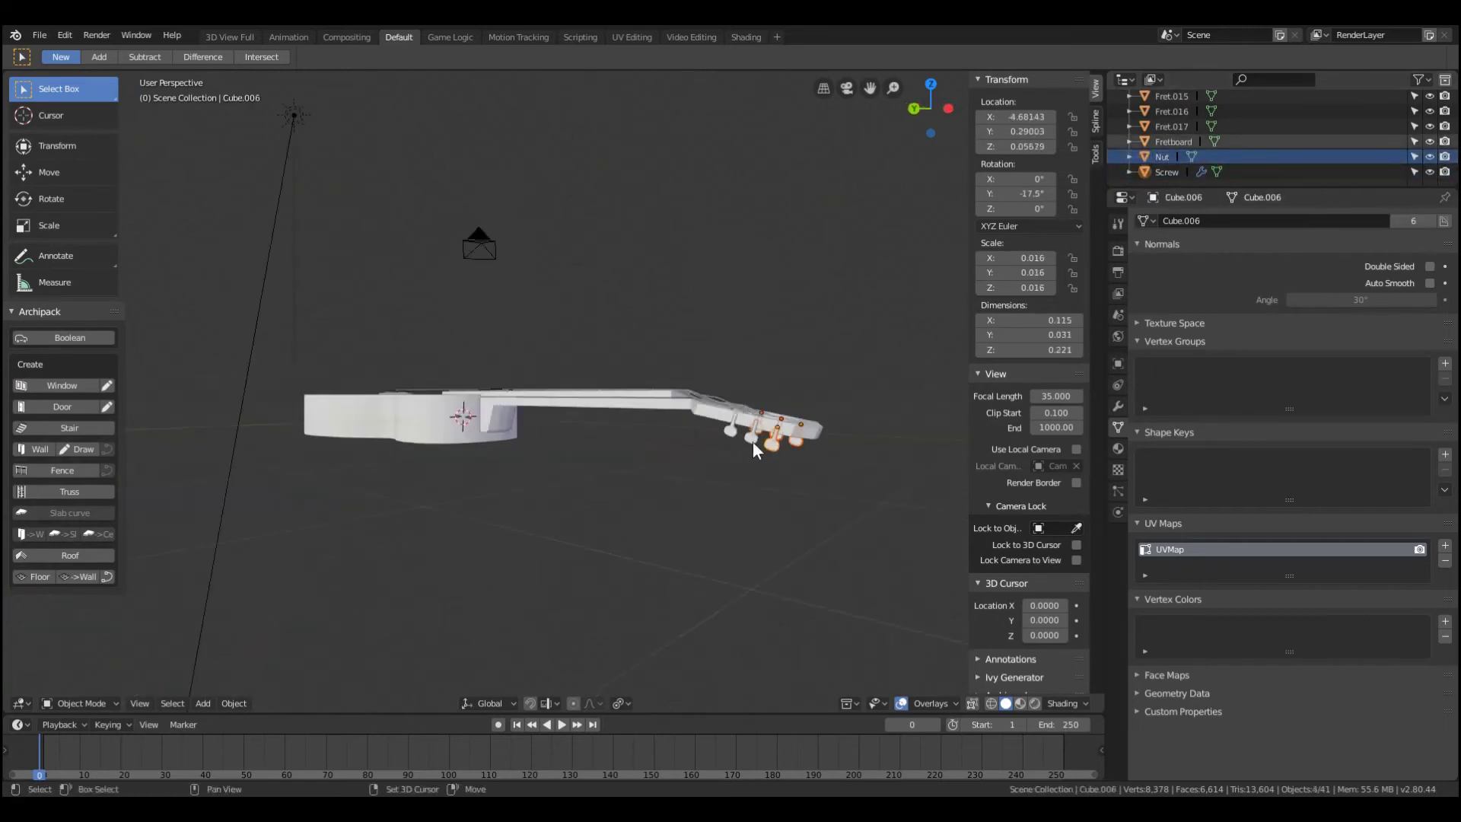
scroll(1226, 129, "up", 5)
double_click(1172, 110)
type("Screw")
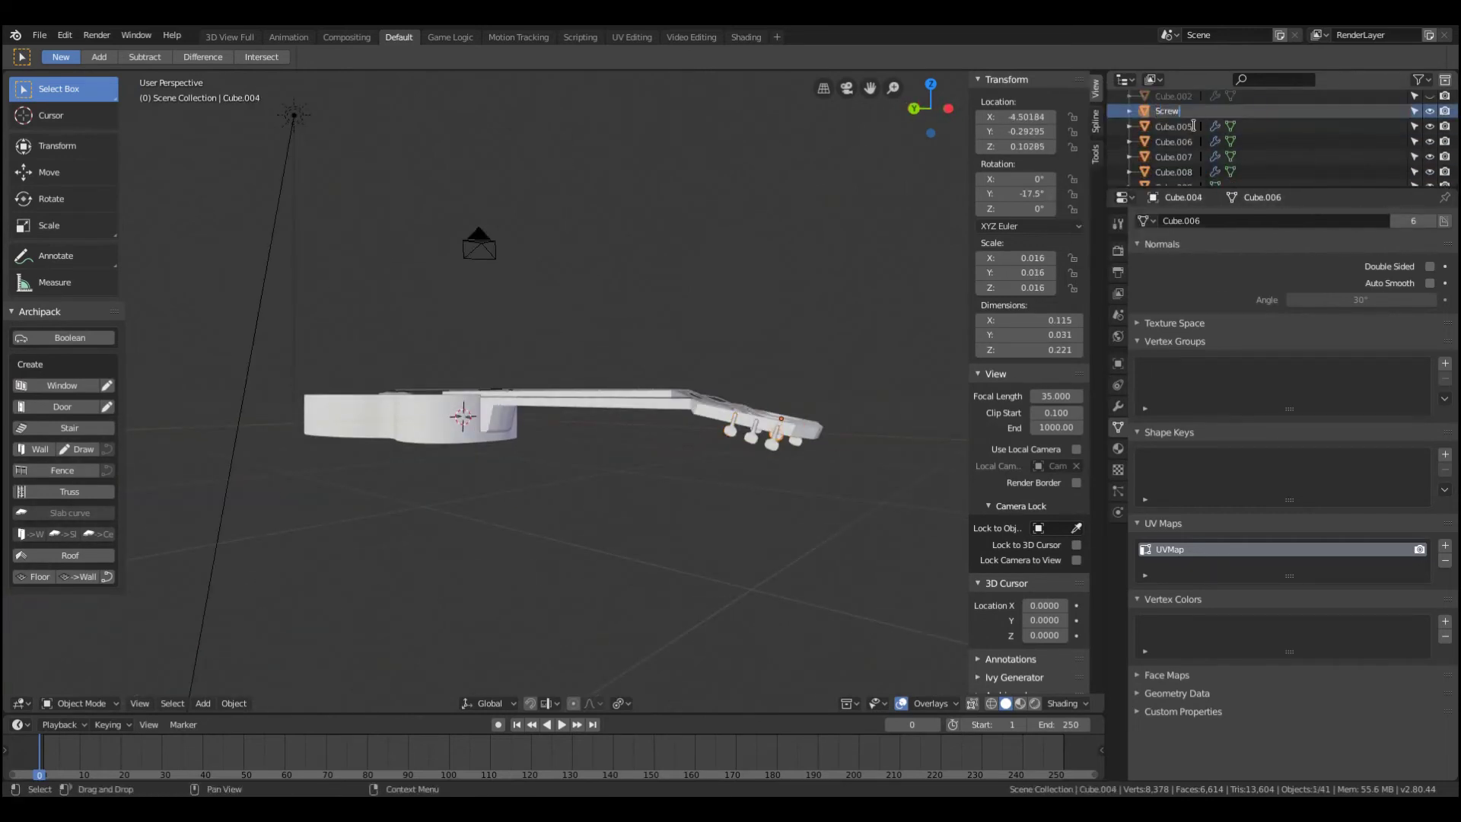
key("Return")
mouse_move(608, 411)
middle_mouse_down()
mouse_move(519, 427)
mouse_move(835, 594)
mouse_move(768, 478)
mouse_move(794, 633)
mouse_move(765, 582)
mouse_move(730, 609)
middle_mouse_up()
key("ctrl+s")
- Shift the bridge Cube.009 by -0.034 along Y and save guitar.blend again
scroll(746, 431, "up", 3)
left_click(674, 656)
key("g")
key("y")
left_click(674, 656)
scroll(673, 689, "down", 3)
mouse_move(674, 655)
middle_mouse_down()
mouse_move(674, 690)
mouse_move(624, 493)
mouse_move(476, 411)
middle_mouse_up()
key("ctrl+s")
scroll(475, 413, "up", 3)
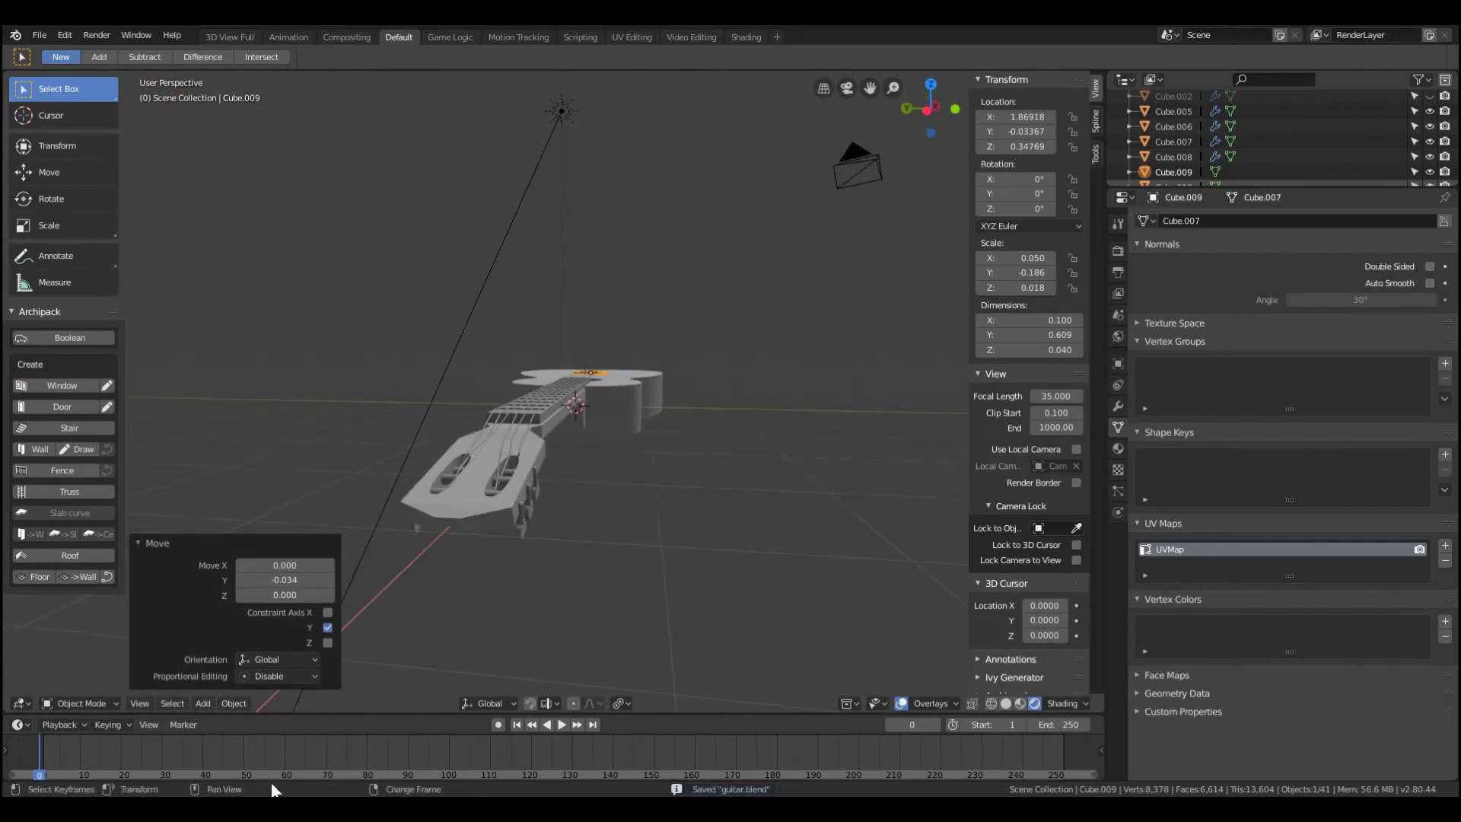
- Switch to the camera view and set the renderer to Cycles on GPU Compute
key("KP_0")
left_click(1117, 251)
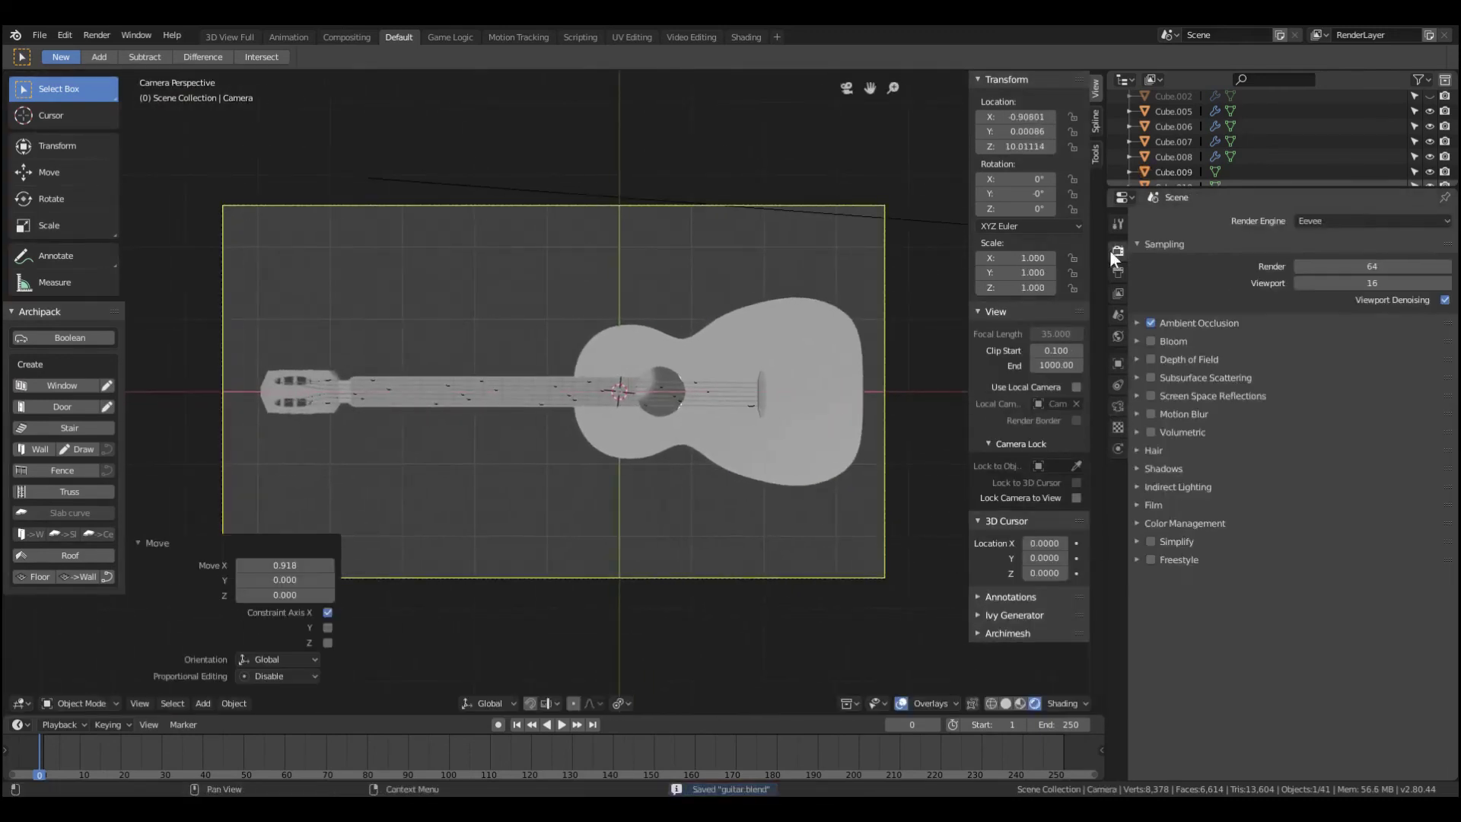
left_click(1369, 220)
left_click(1339, 186)
left_click(1119, 224)
left_click(1117, 251)
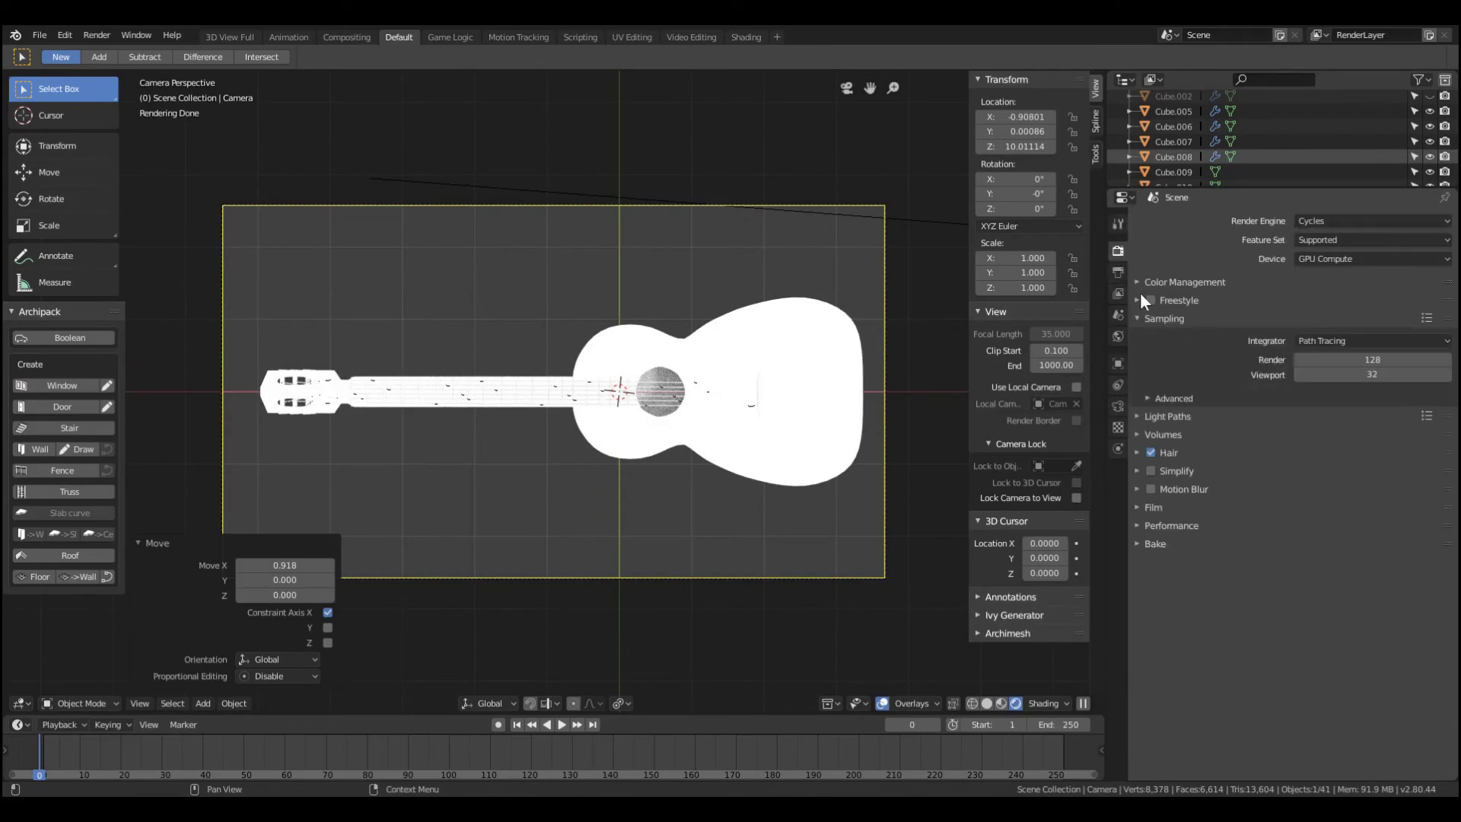
left_click(1118, 336)
- Move the existing lamp, convert it to an Area light and scale it up slightly
middle_click_drag(810, 491, 670, 251)
left_click(659, 229)
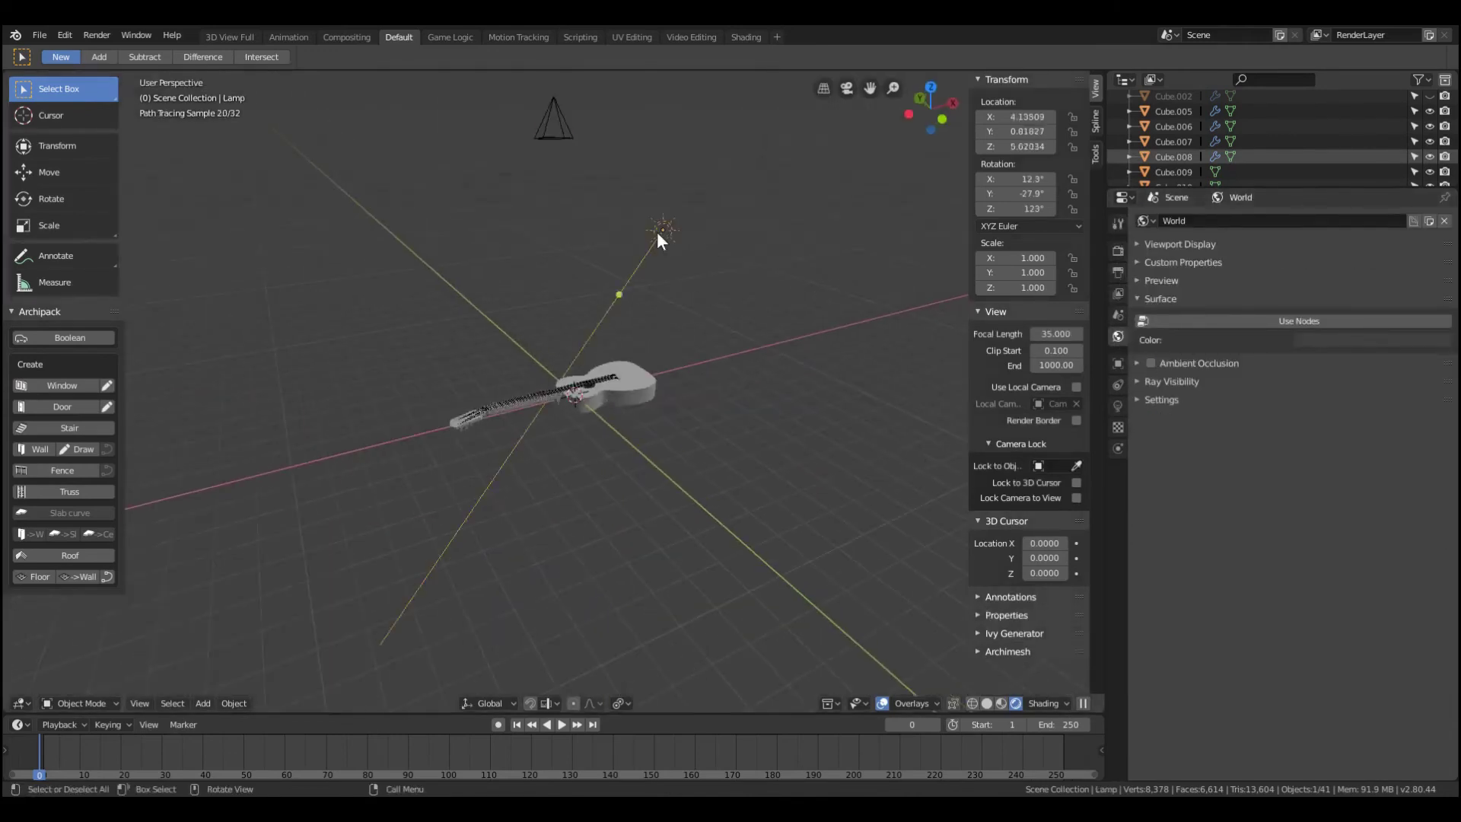
key("g")
left_click(742, 251)
left_click(1118, 405)
left_click(1411, 302)
key("KP_7")
key("s")
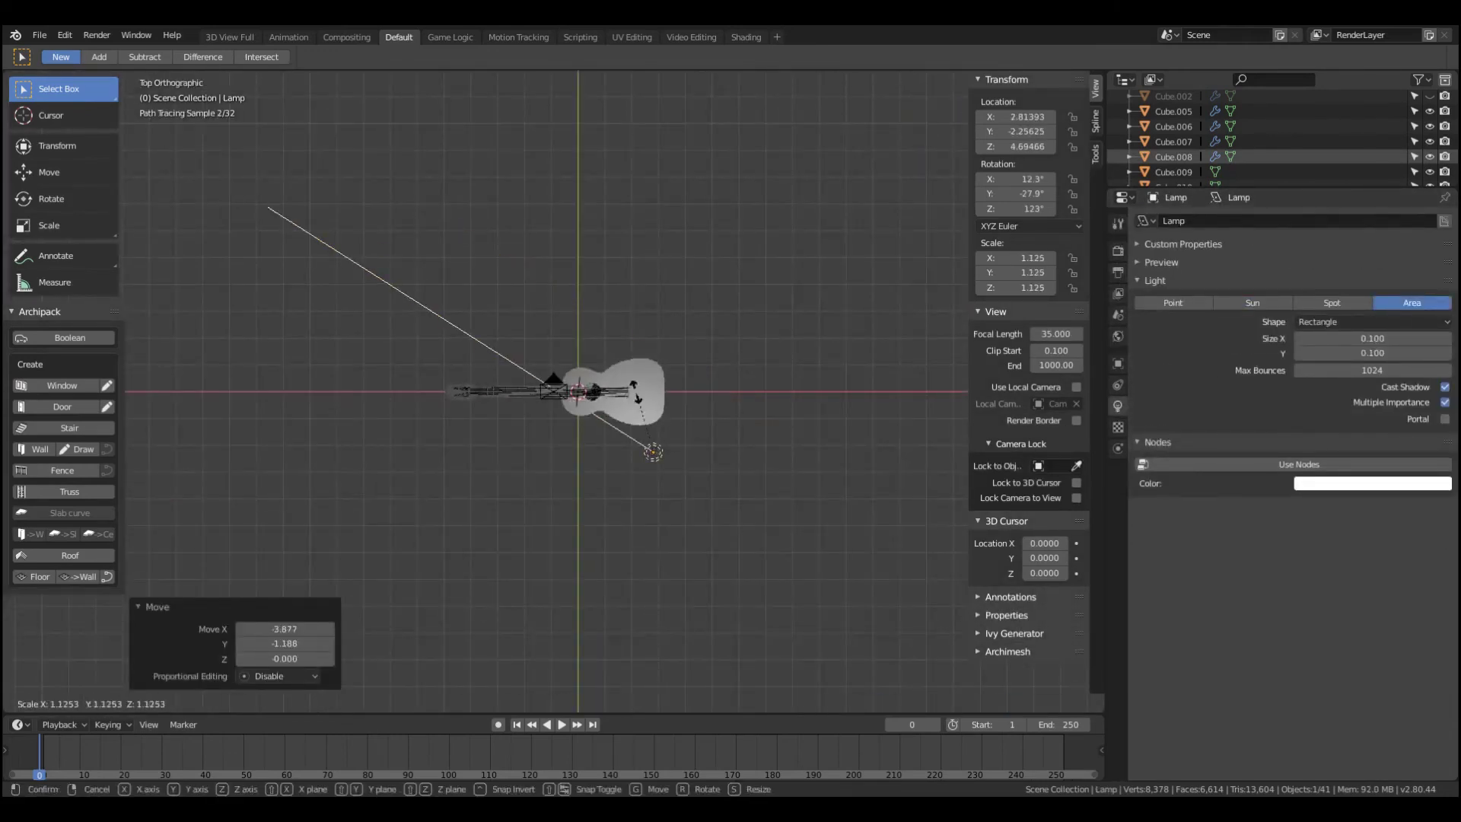
left_click(636, 391)
- Duplicate the lamp into extra lights positioned around the guitar
key("shift+d")
left_click(798, 205)
mouse_move(798, 206)
middle_mouse_down()
mouse_move(881, 403)
mouse_move(1181, 291)
middle_mouse_up()
key("shift+d")
key("x")
key("KP_7")
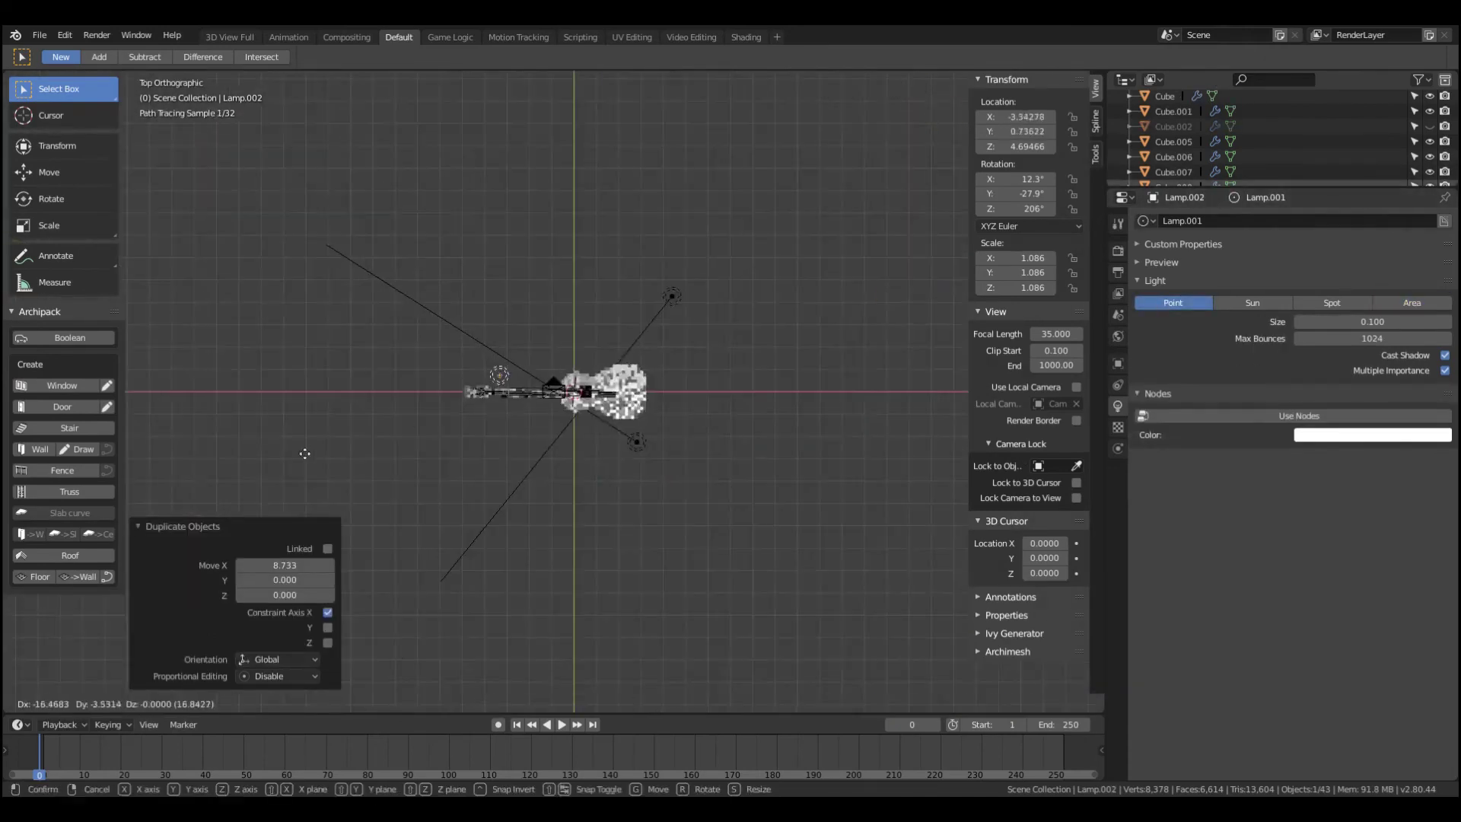
left_click(305, 453)
key("KP_0")
key("g")
left_click(551, 305)
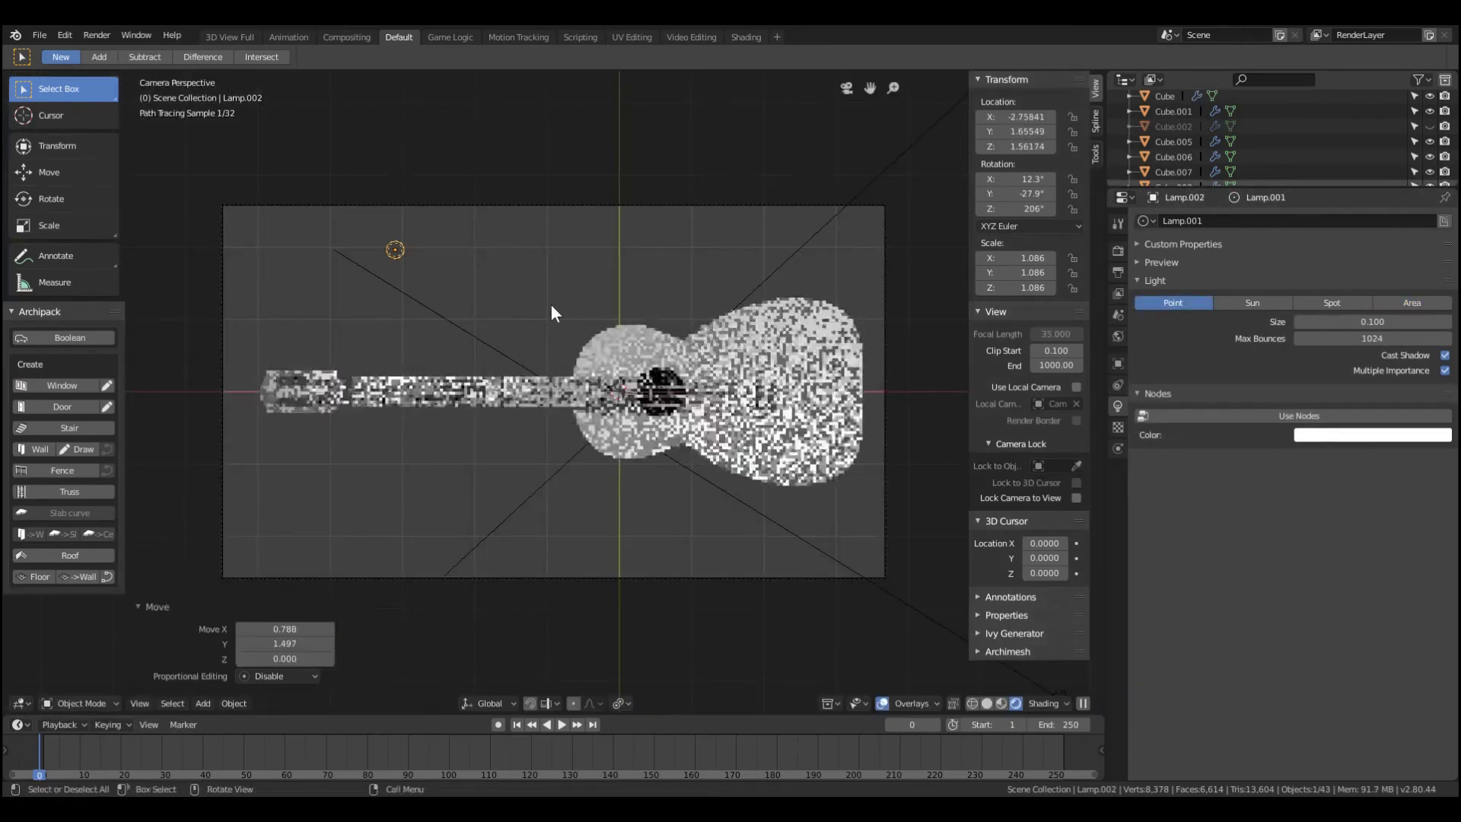
- Add a plane scaled up into a large floor beneath the guitar
key("shift+a")
left_click(770, 271)
key("s")
middle_click_drag(449, 228, 449, 316)
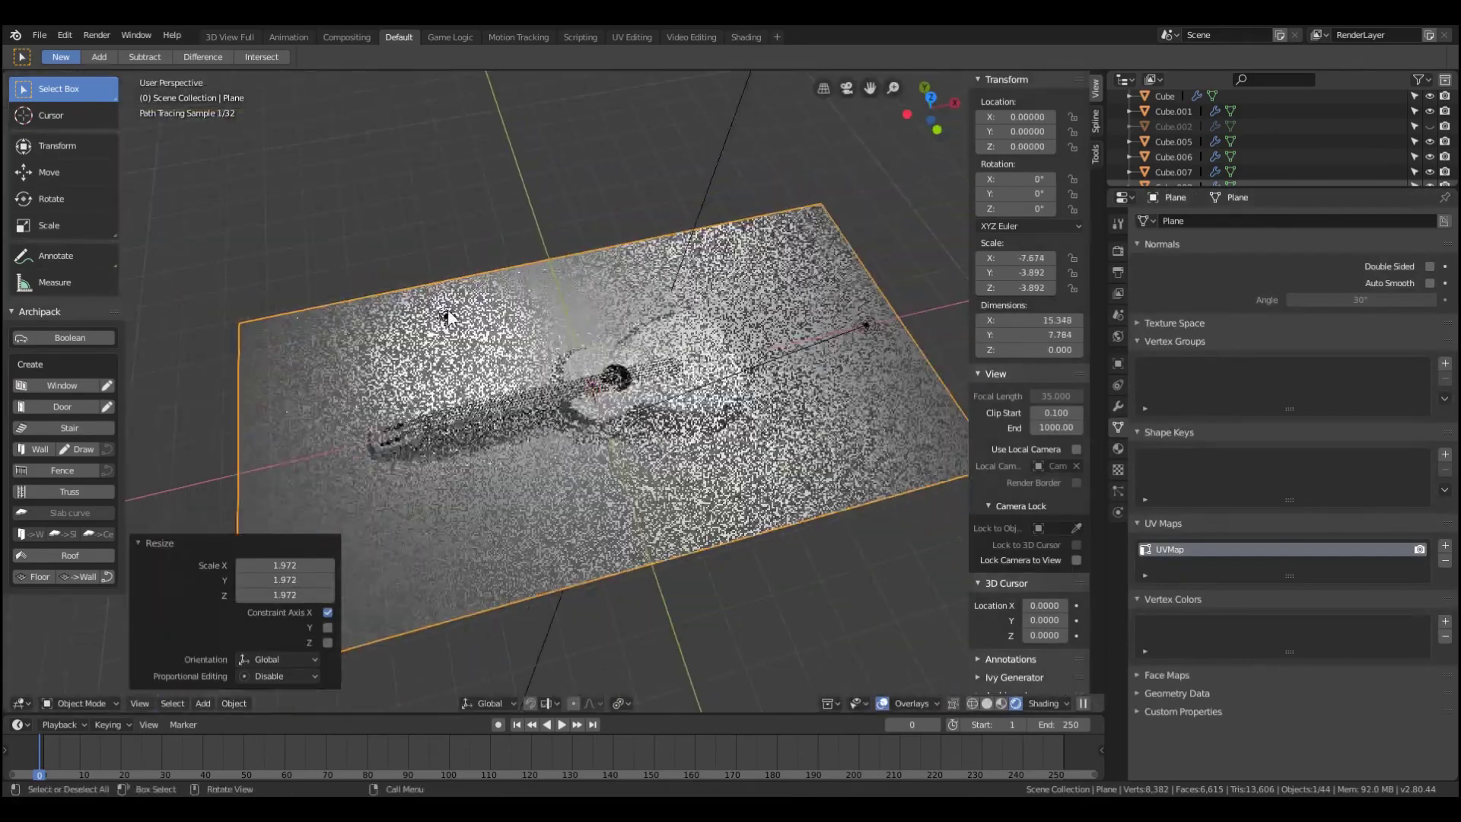
key("Delete")
key("KP_0")
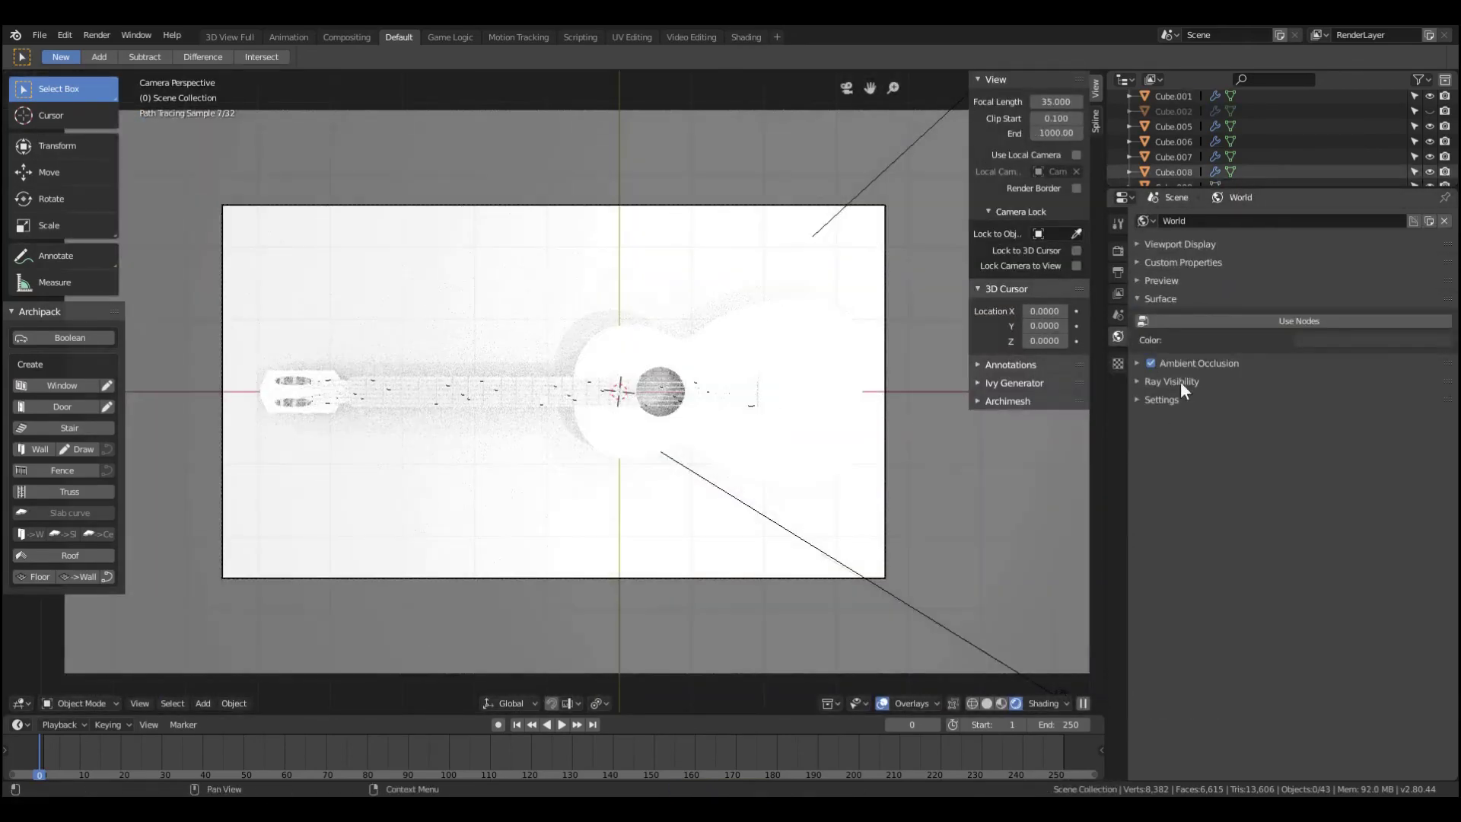
- Turn on world Ambient Occlusion at factor 0.36 and render the image with F12
left_click(1187, 363)
scroll(818, 436, "up", 2)
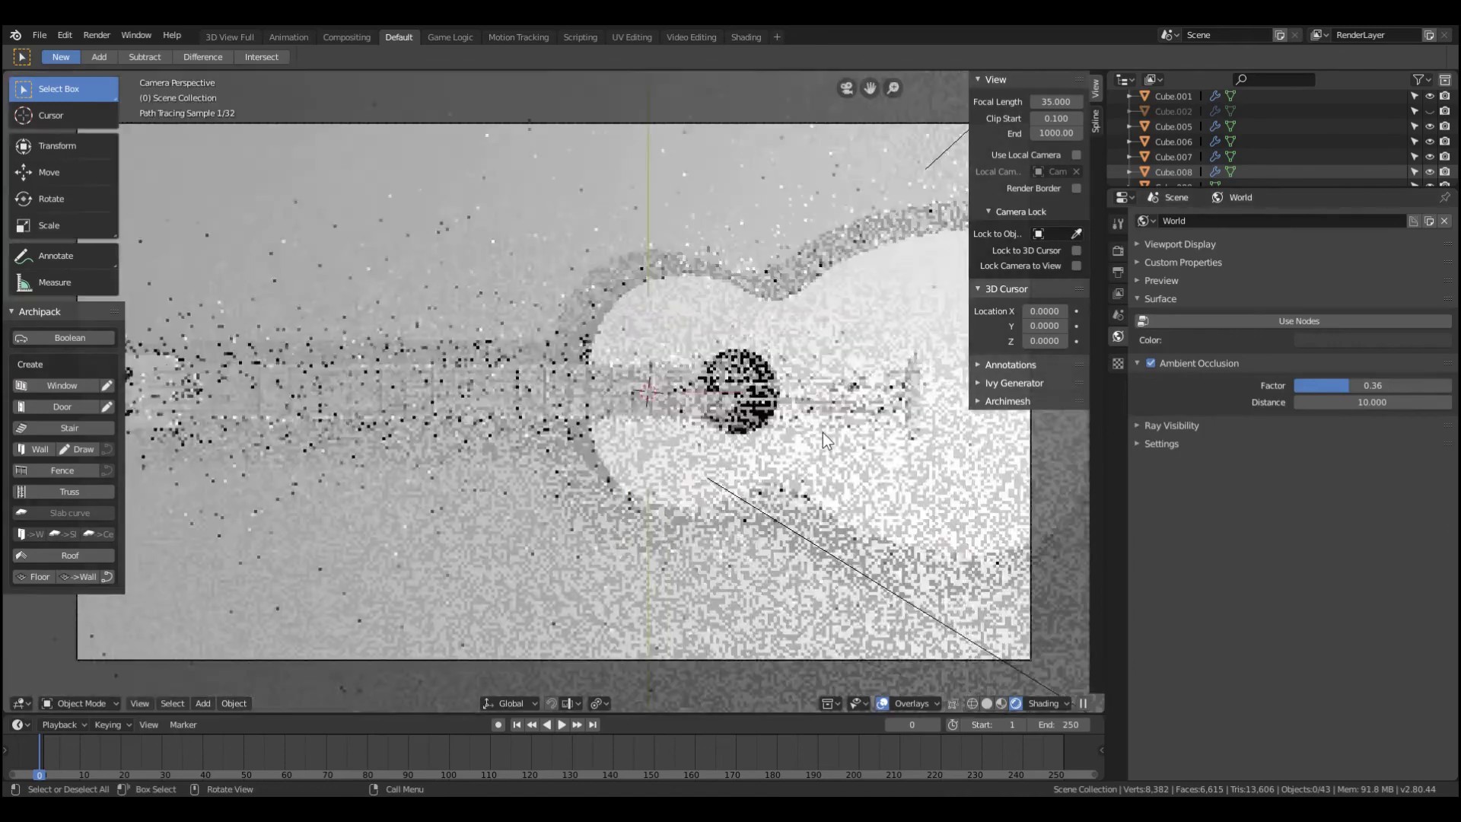
scroll(837, 430, "down", 2)
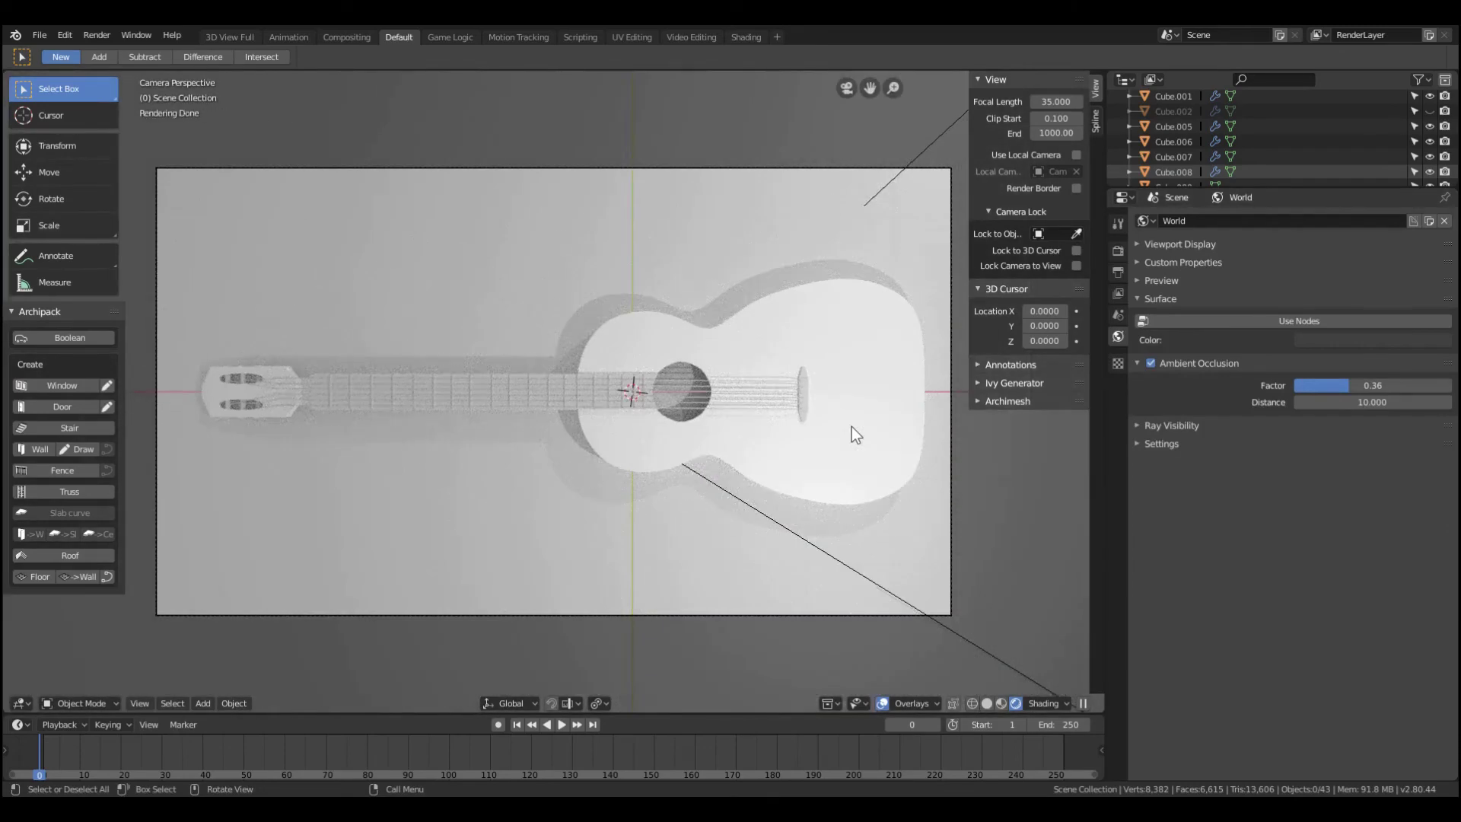
key("F12")
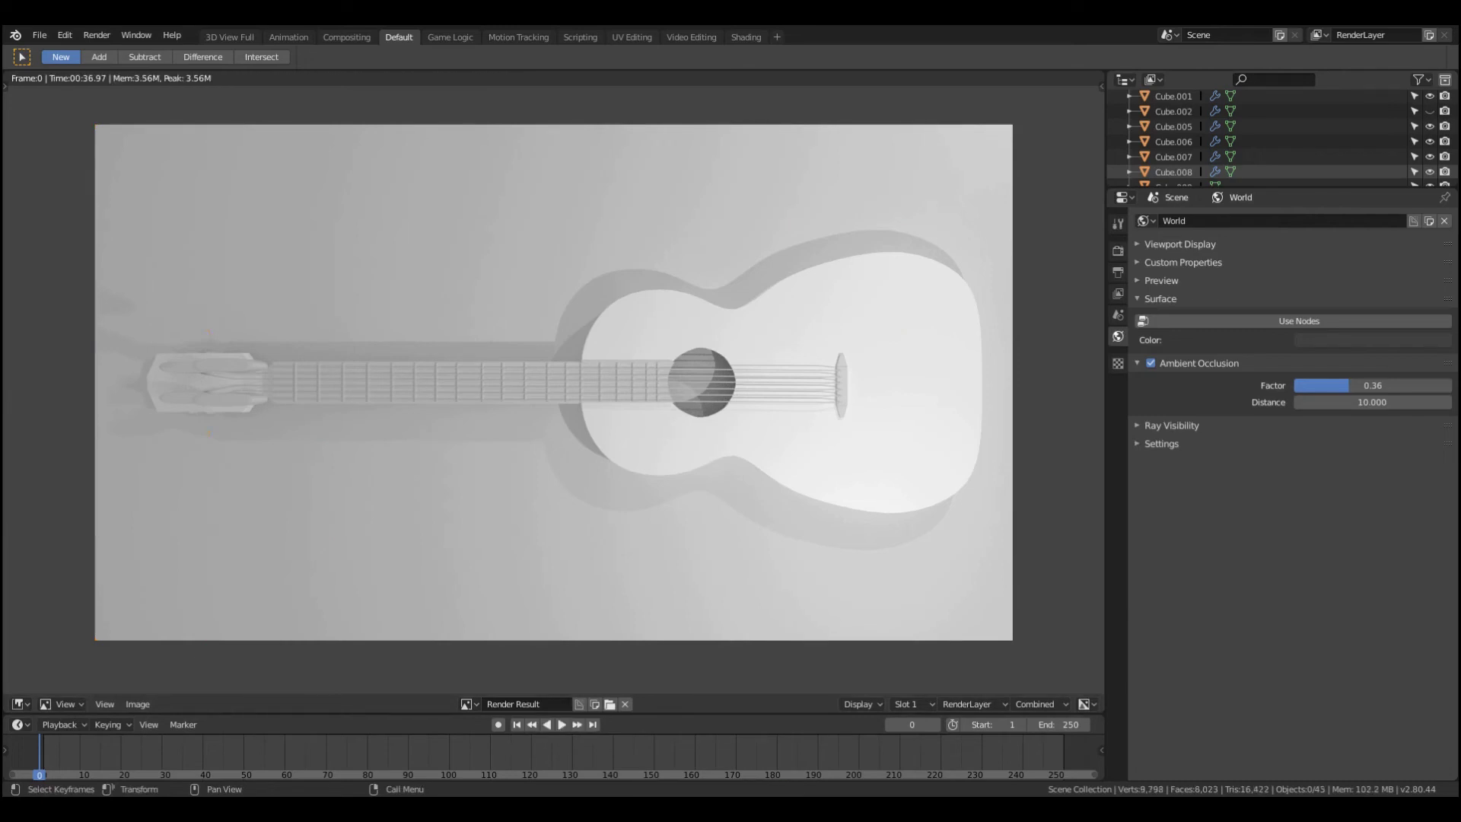
- Lower the Cycles render samples to 32
scroll(1218, 137, "up", 5)
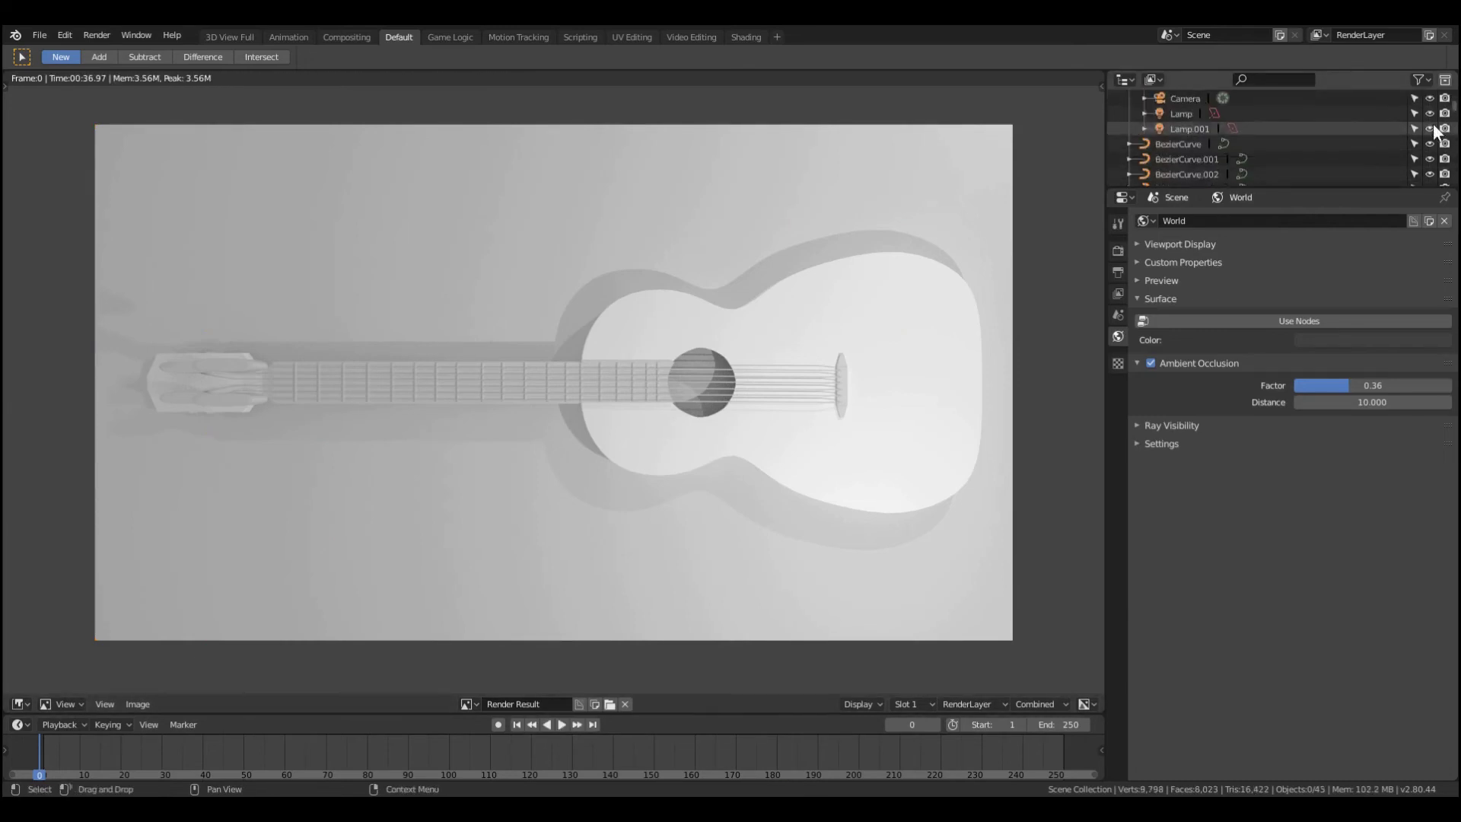
left_click(1118, 250)
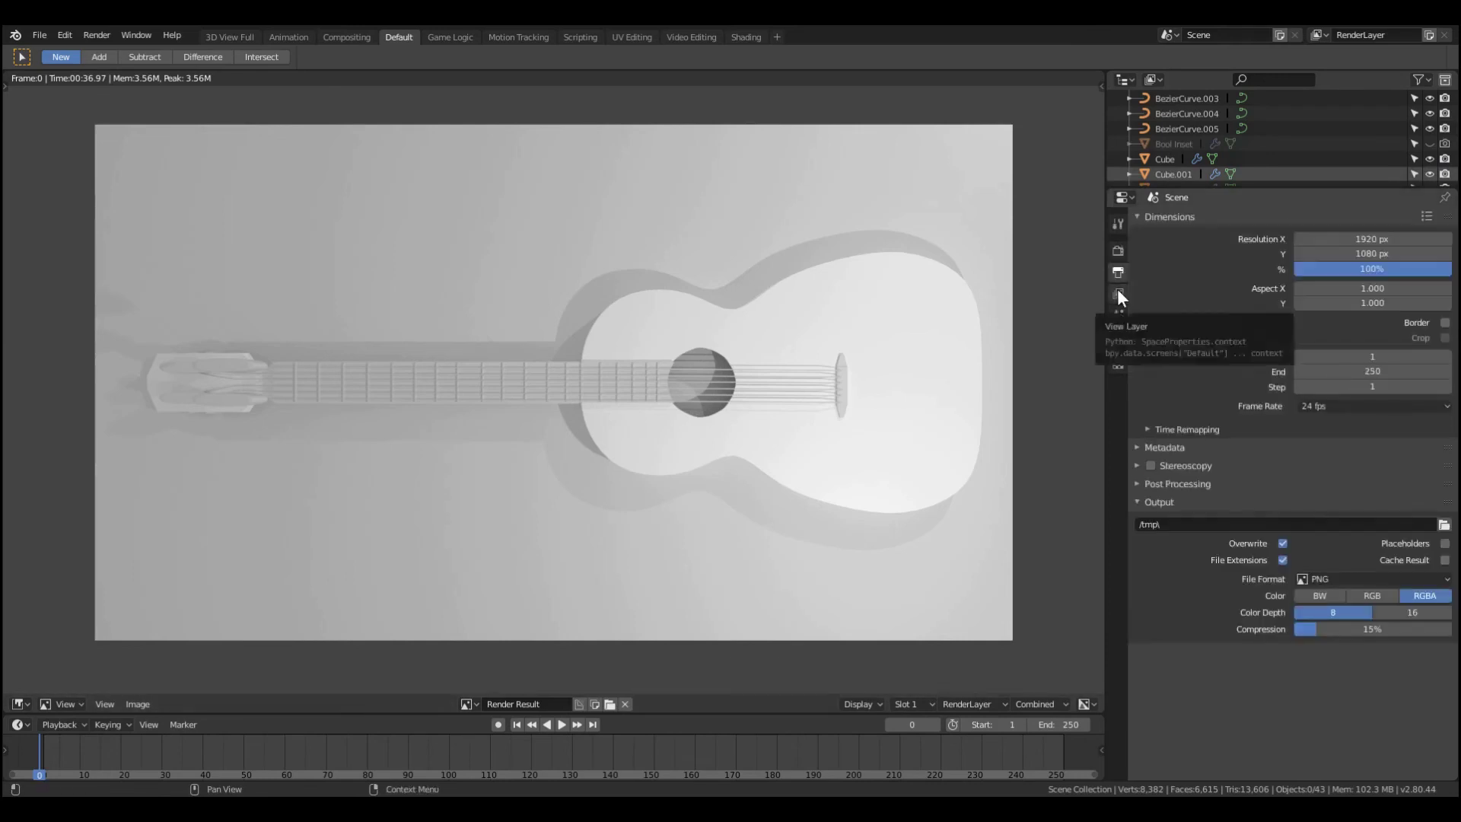
left_click(1117, 292)
left_click(1118, 251)
left_click_drag(1345, 362, 1305, 361)
- Start a render, cancel it, return to the camera view and render again
key("F12")
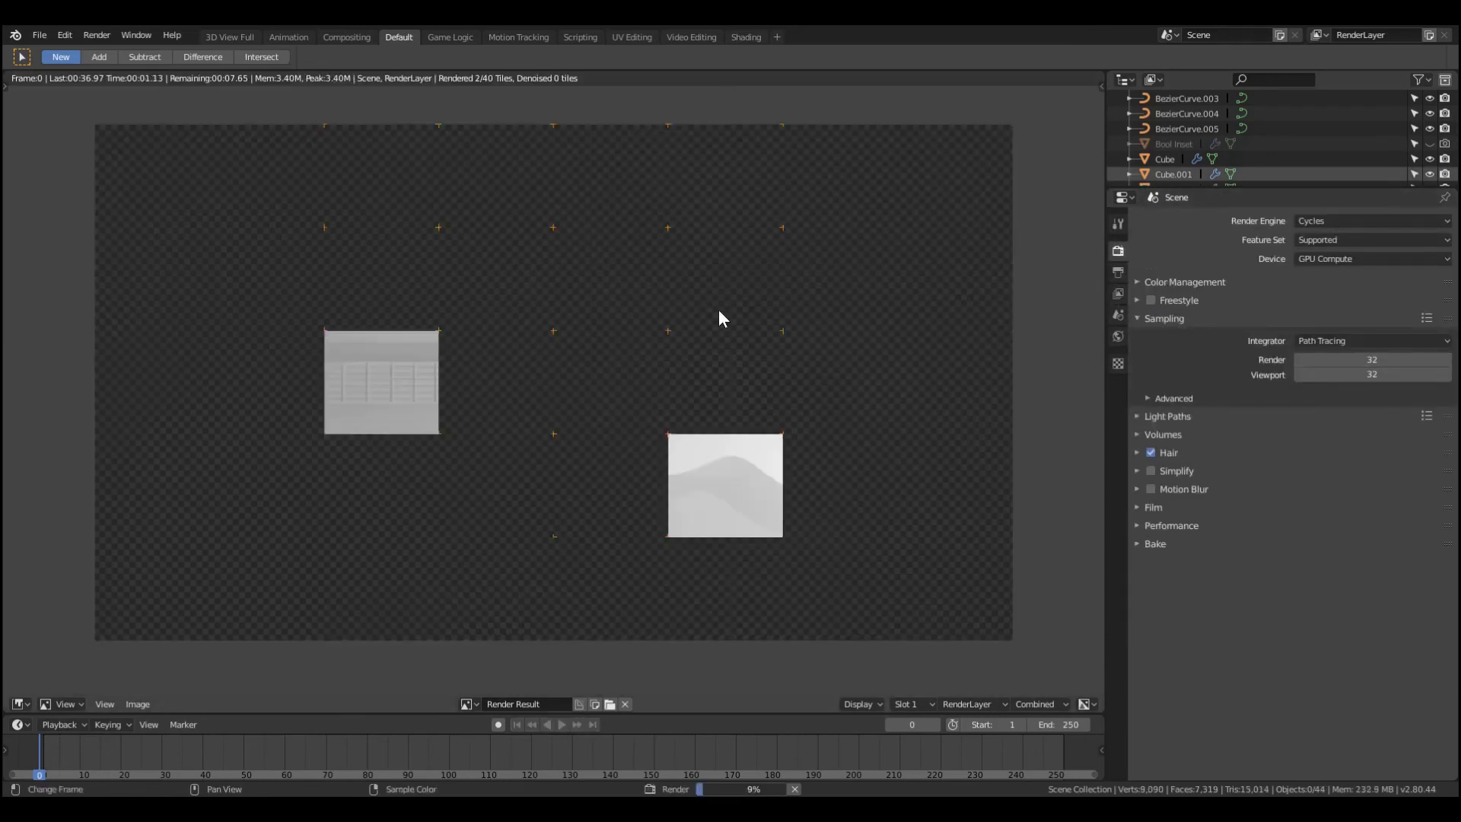
scroll(770, 349, "down", 1)
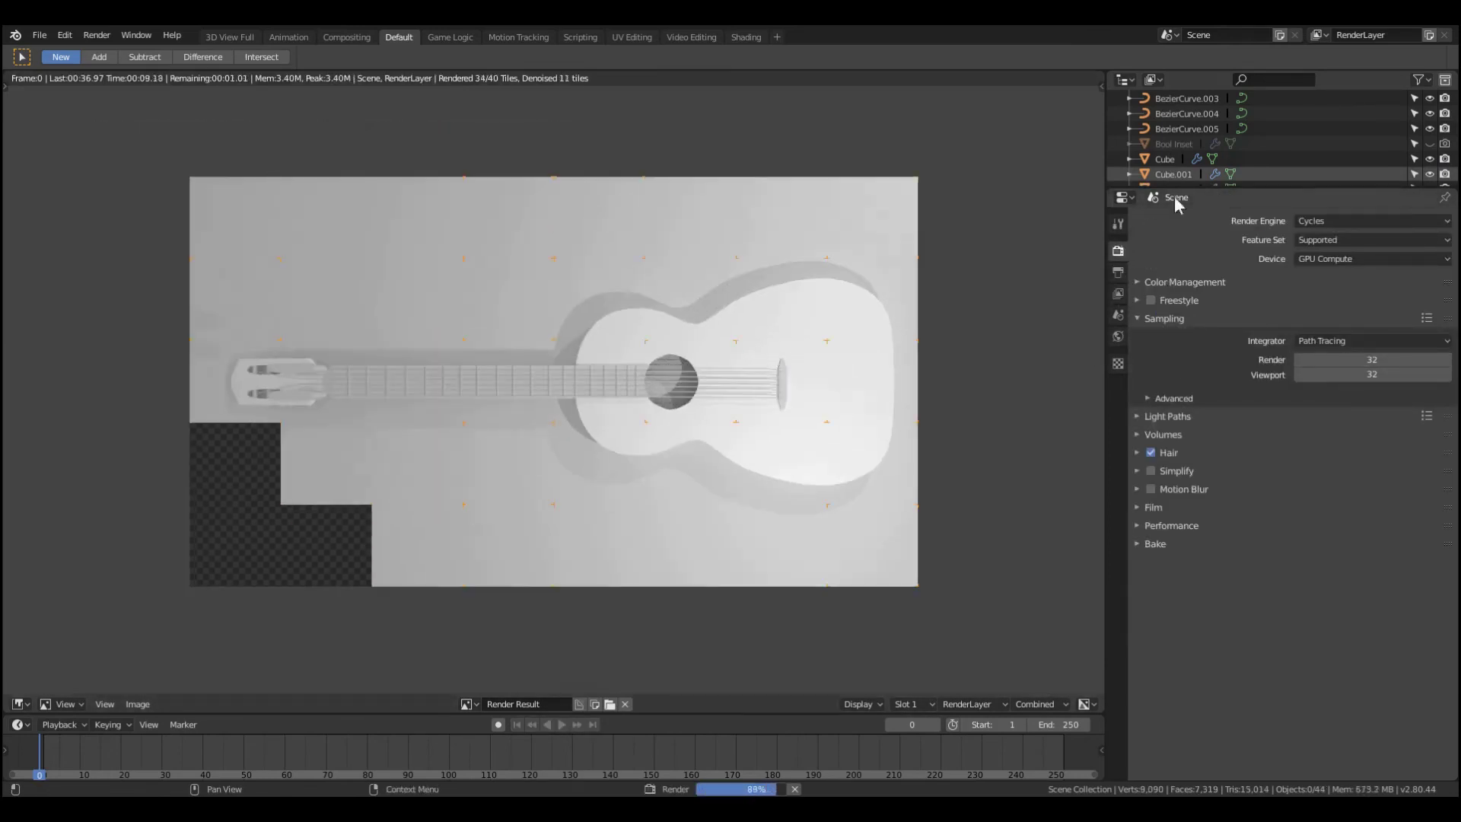
scroll(1217, 144, "down", 5)
scroll(1399, 153, "down", 5)
scroll(619, 393, "up", 2)
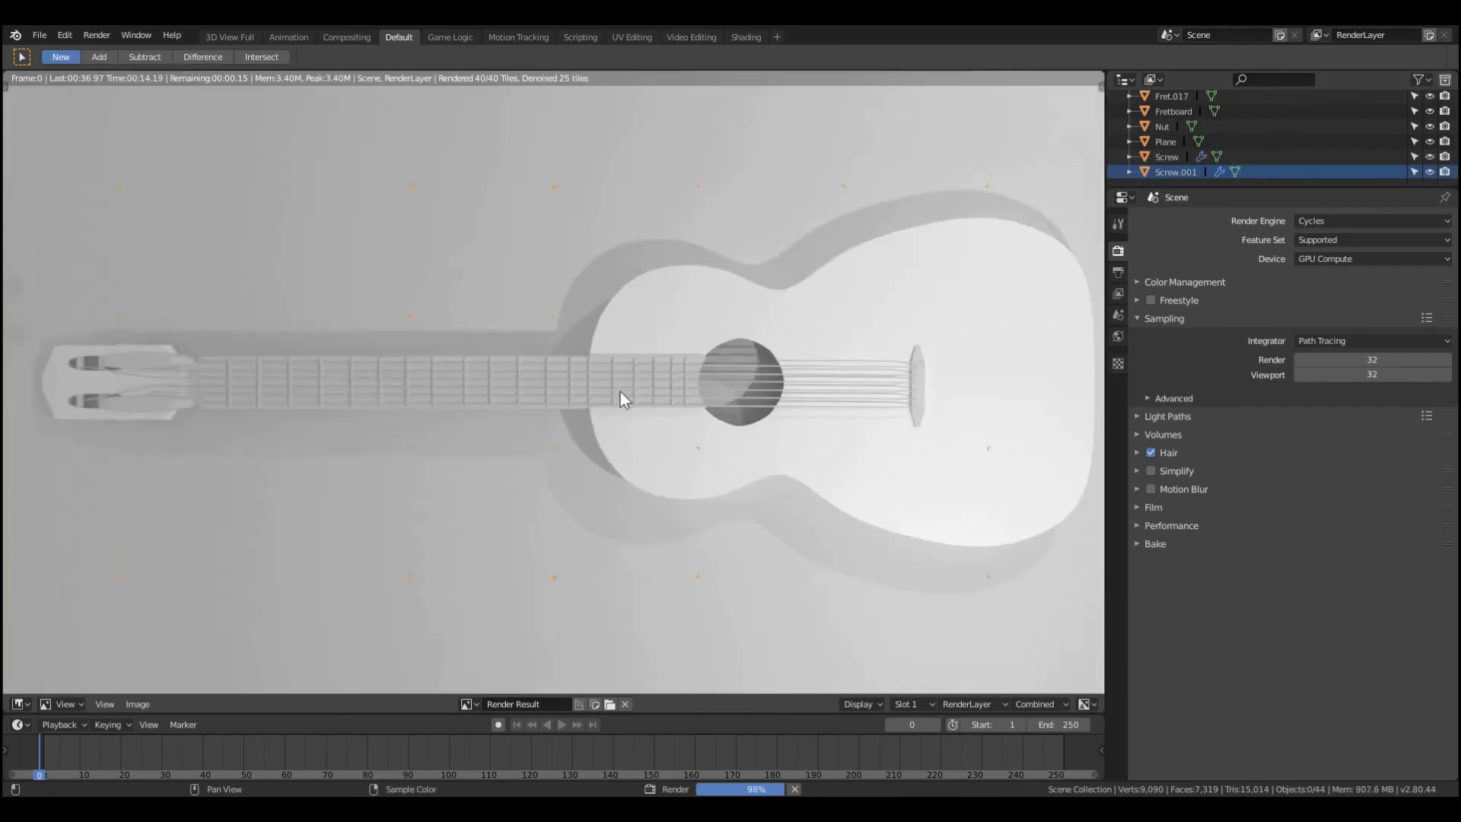
key("Escape")
scroll(549, 344, "down", 4)
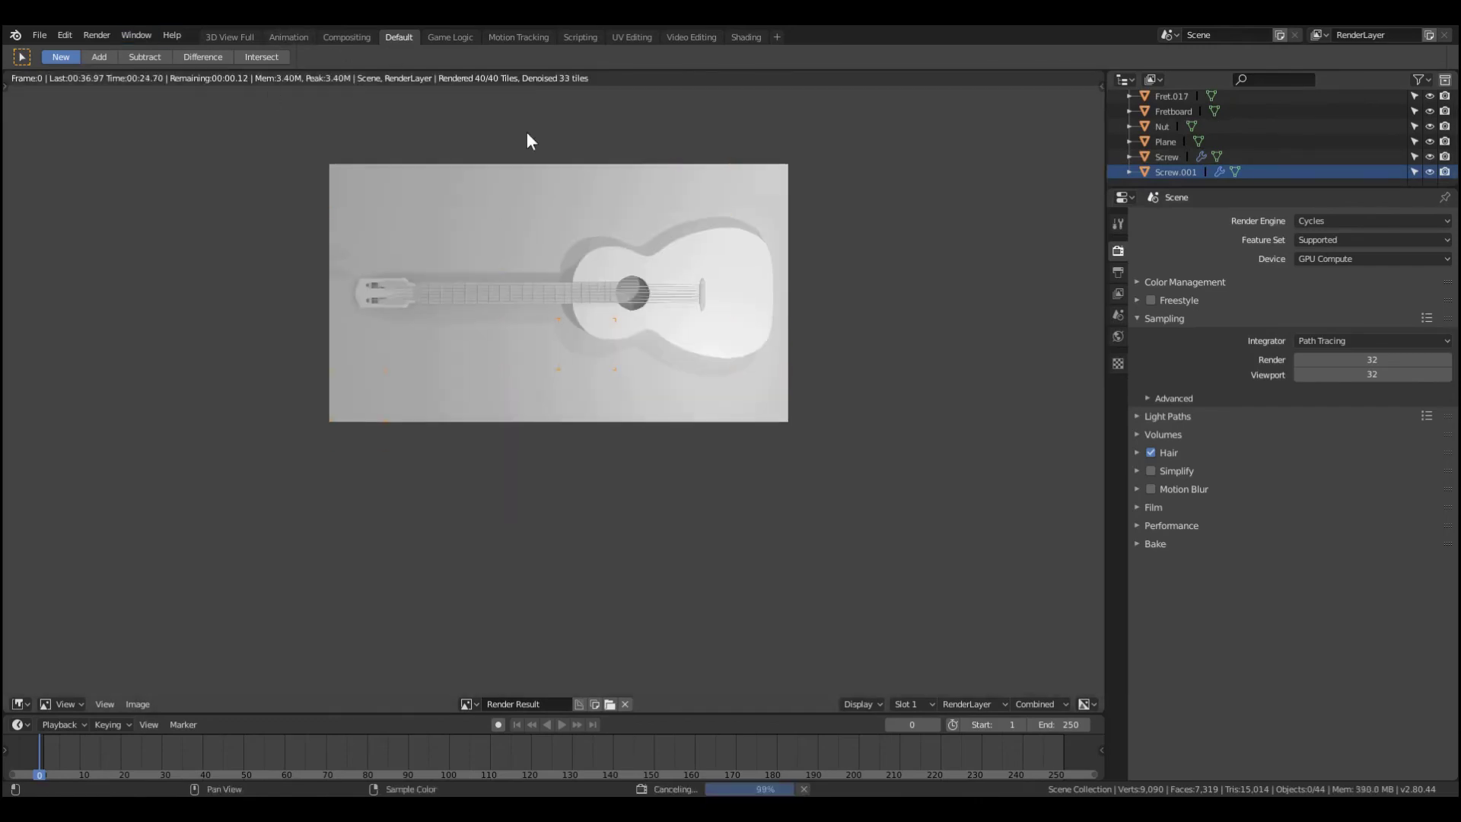
key("Escape")
key("KP_0")
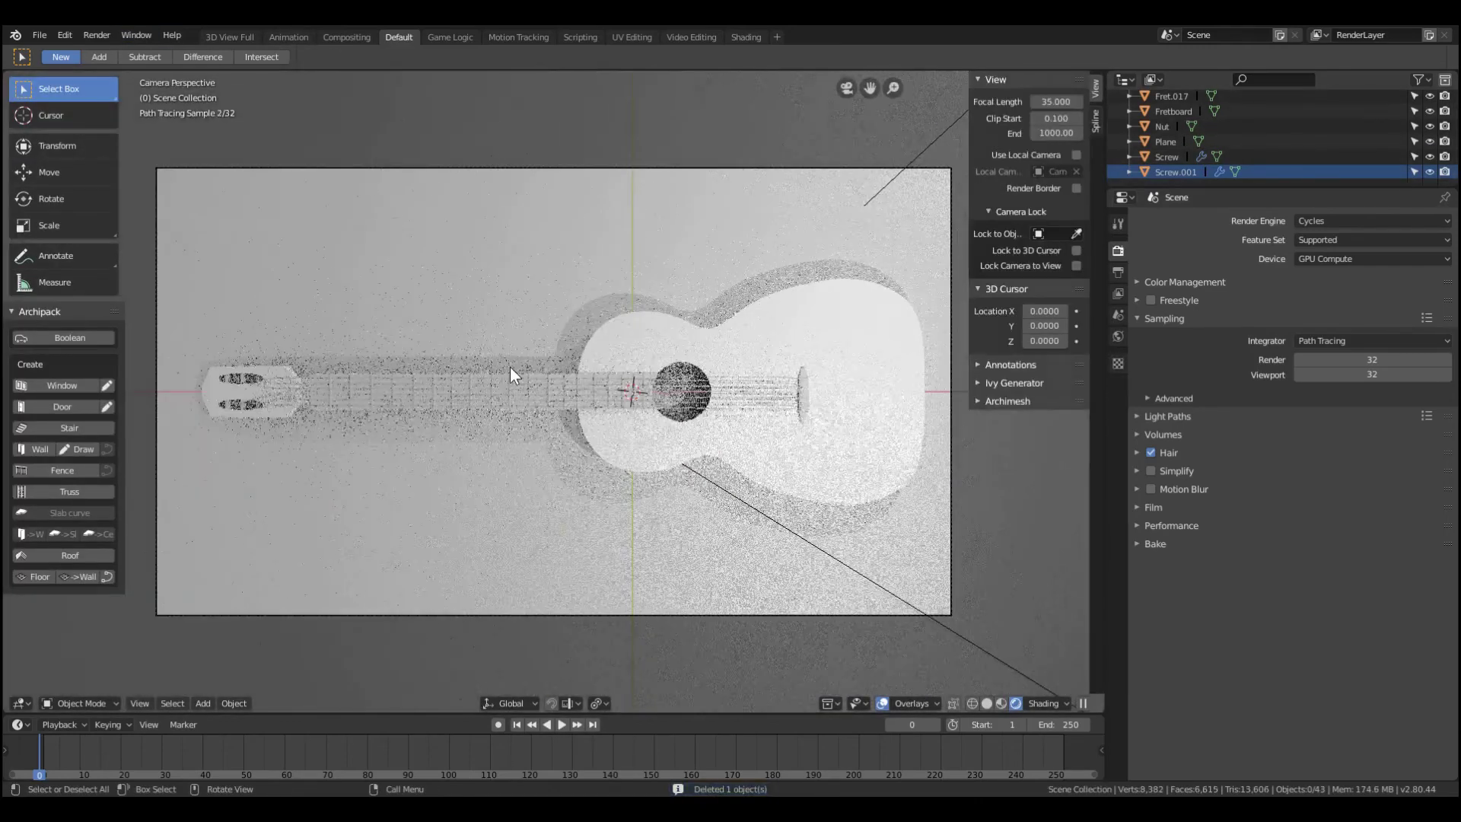
key("F12")
- Fit the finished 32-sample render to the image editor view
scroll(1383, 131, "up", 4)
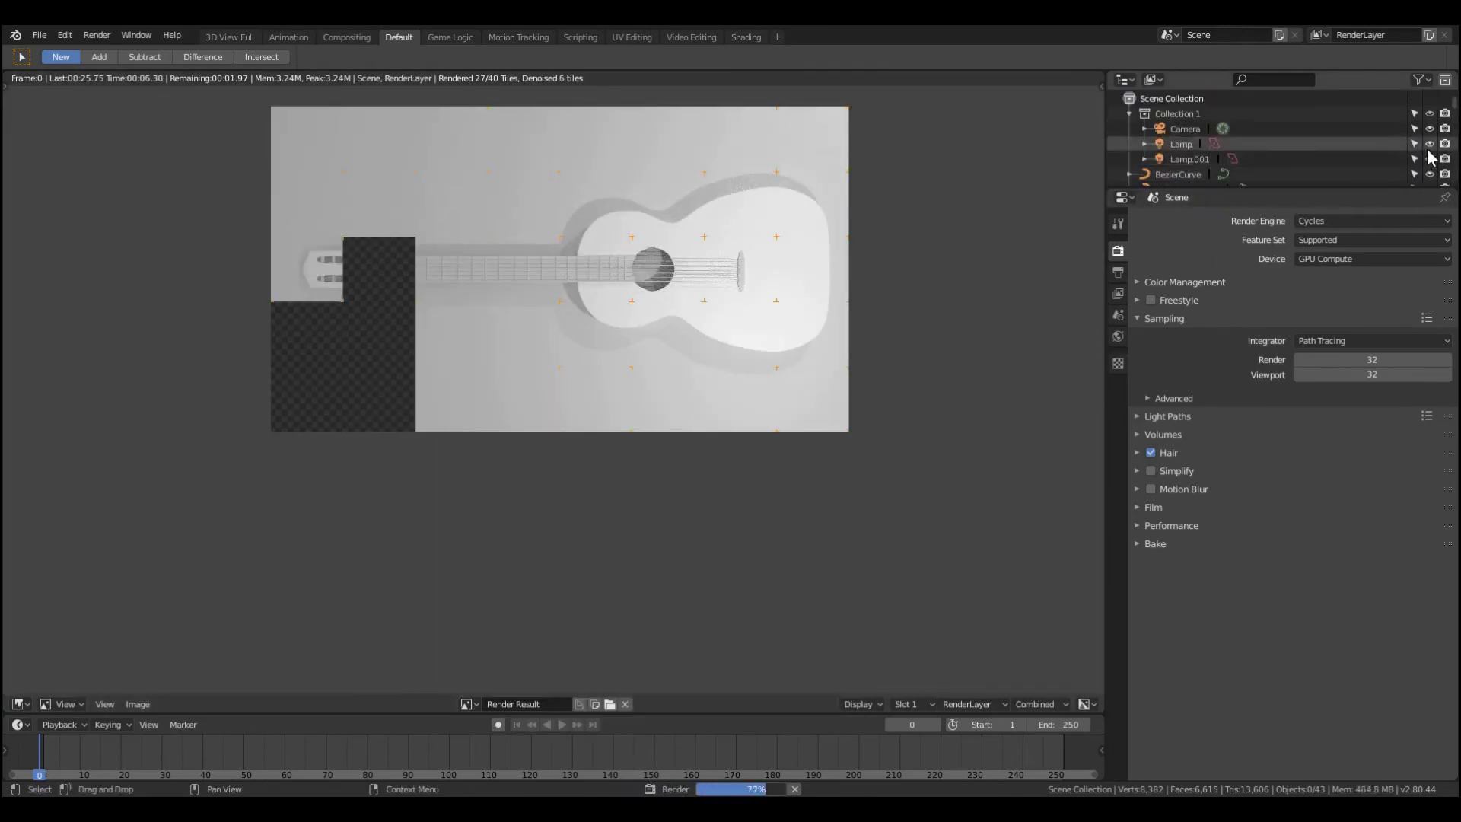
scroll(1384, 131, "up", 3)
scroll(261, 158, "up", 2)
scroll(240, 226, "down", 2)
scroll(661, 314, "up", 2)
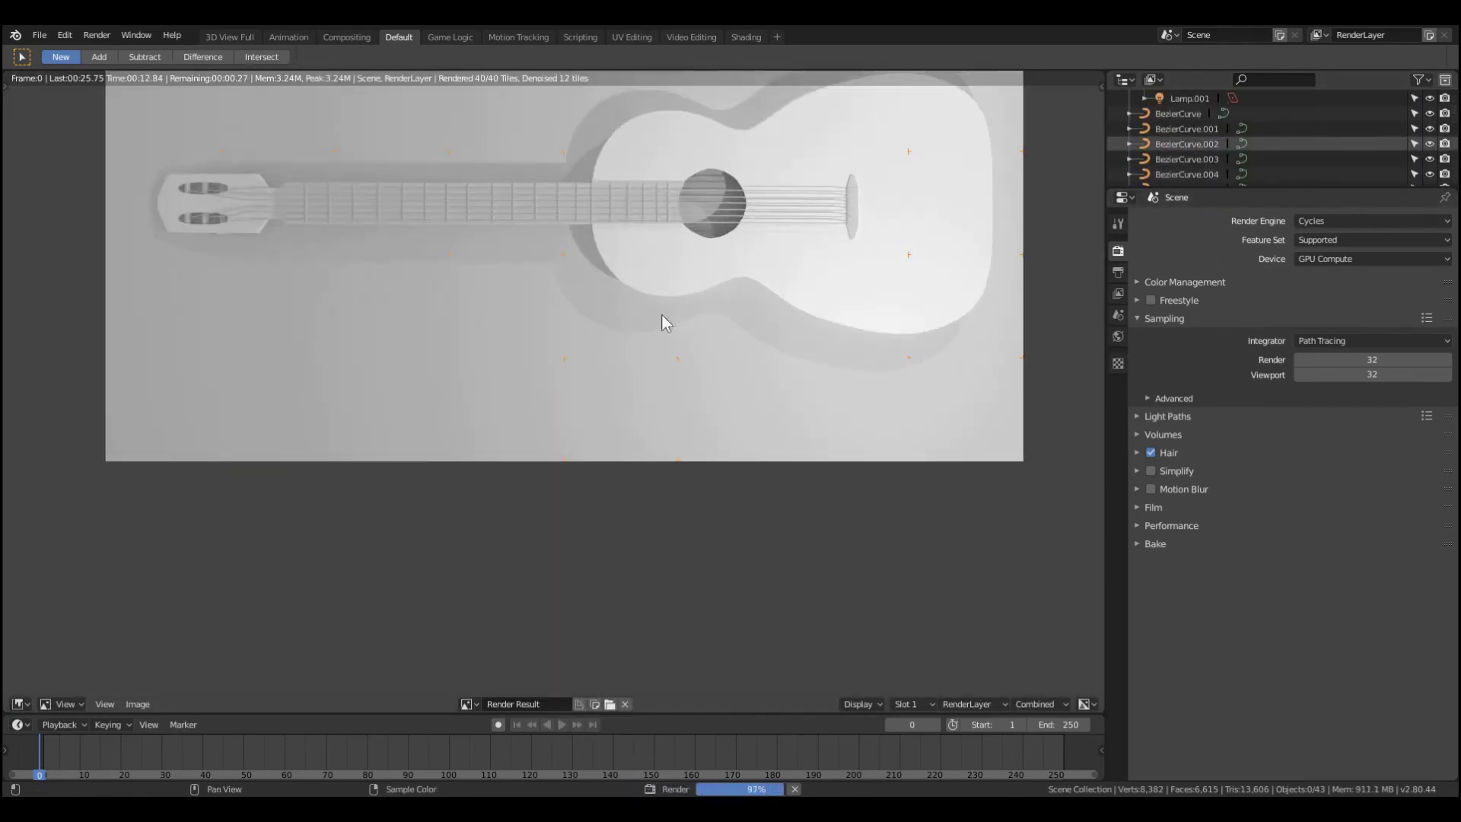
scroll(775, 239, "up", 3)
scroll(775, 239, "down", 3)
left_click(105, 704)
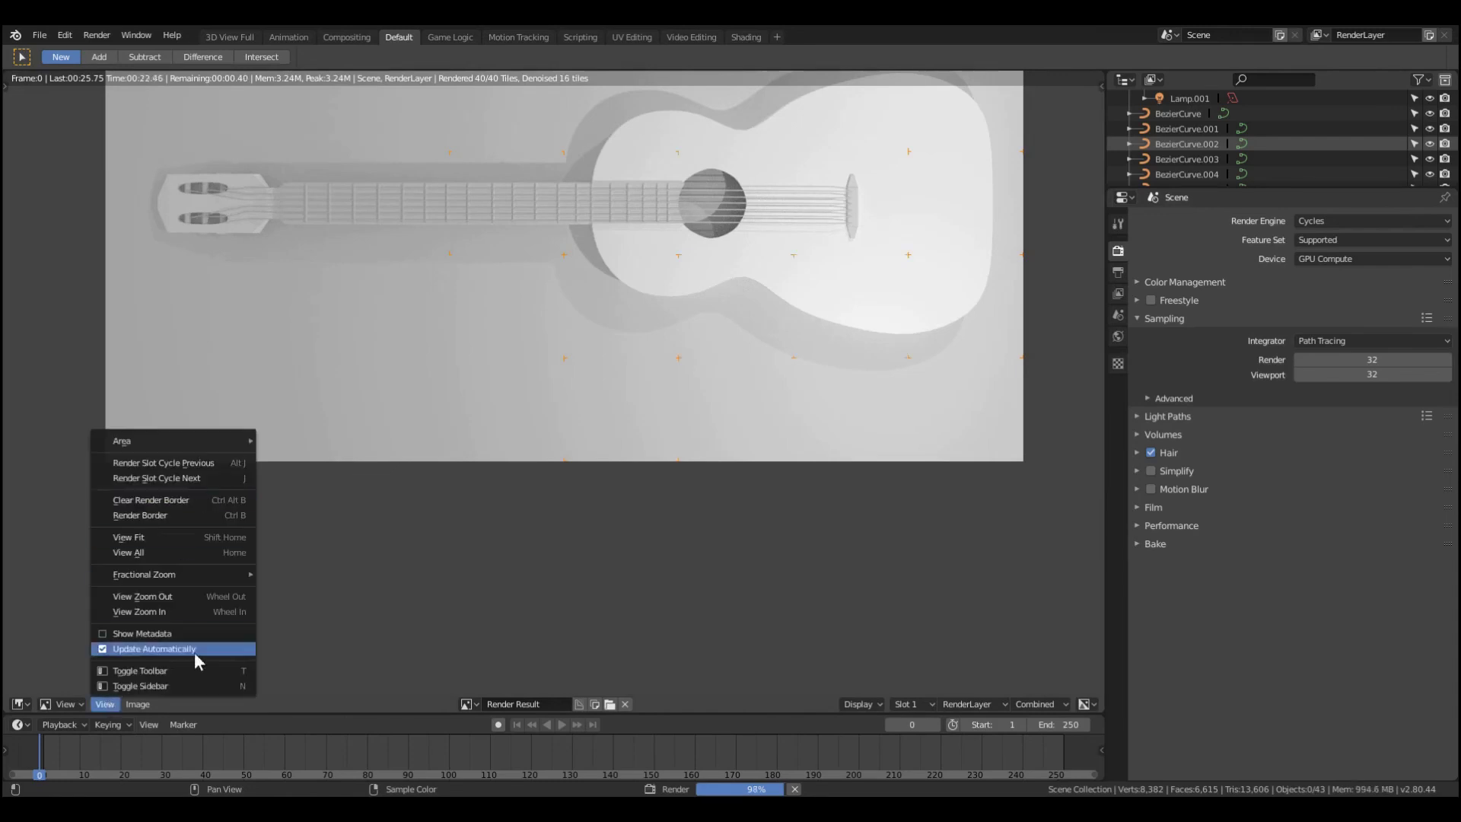
left_click(191, 552)
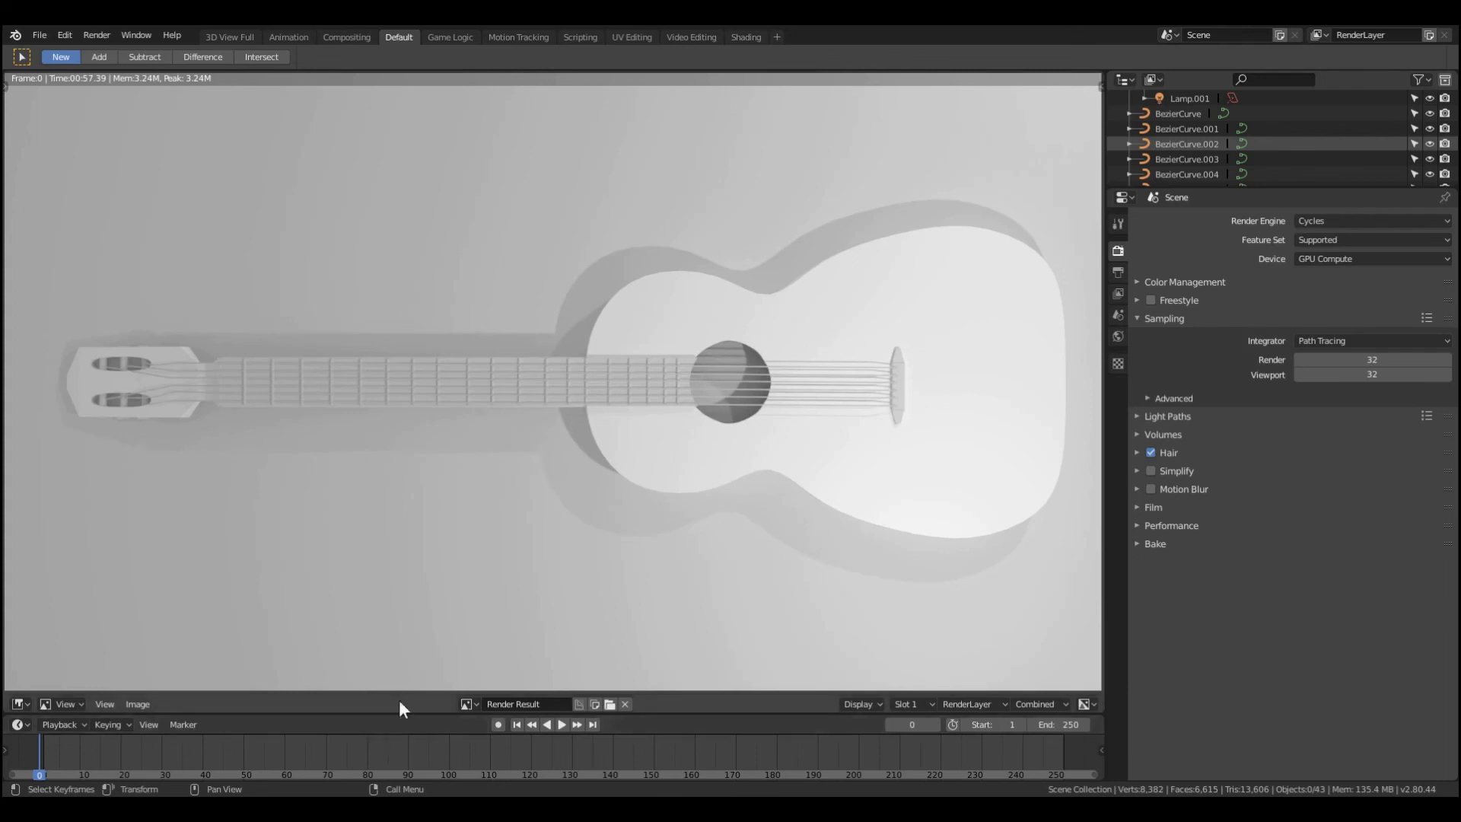
scroll(553, 380, "down", 1)
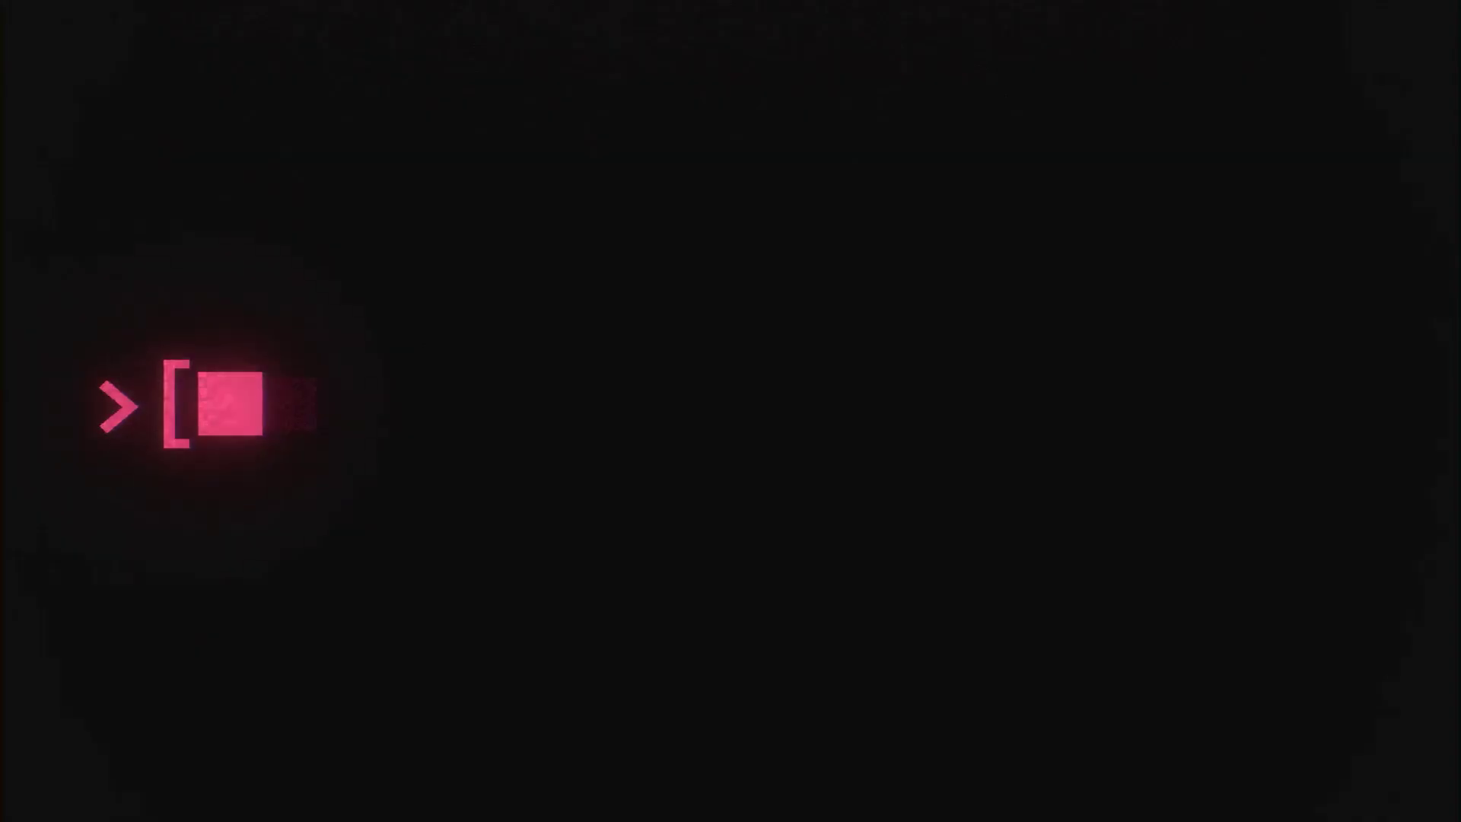